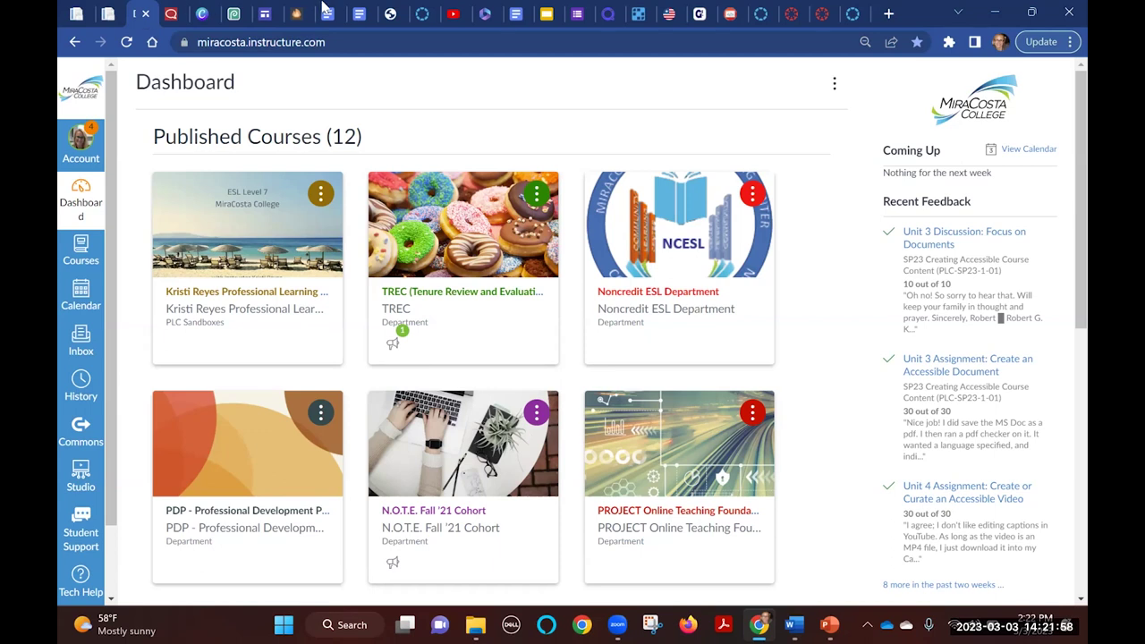
scroll(1065, 206, "down", 4)
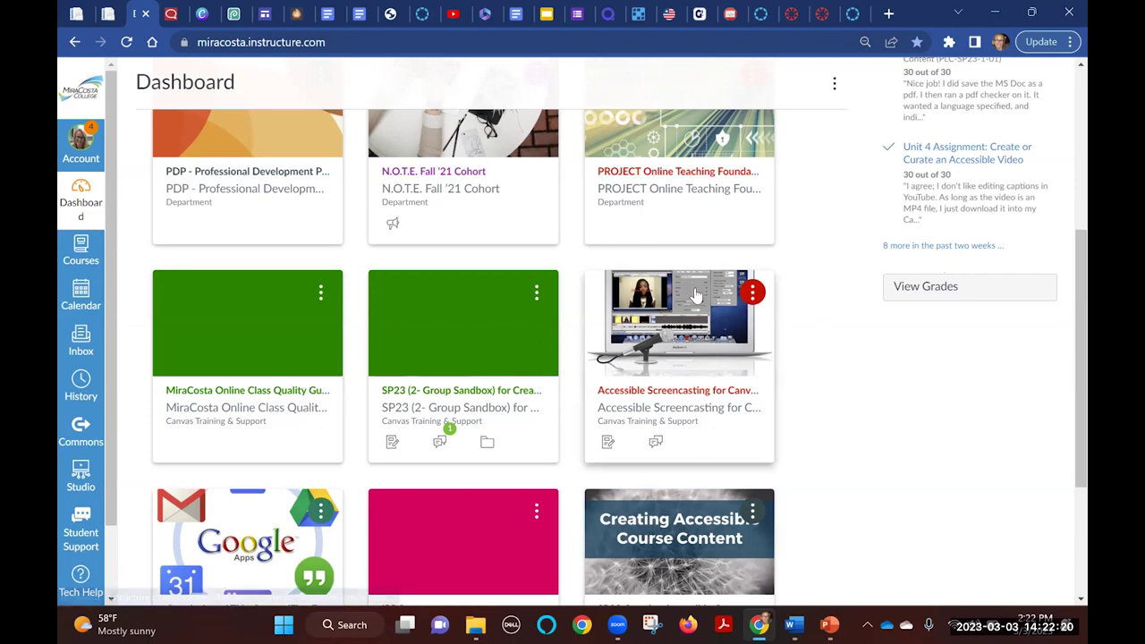
left_click(327, 295)
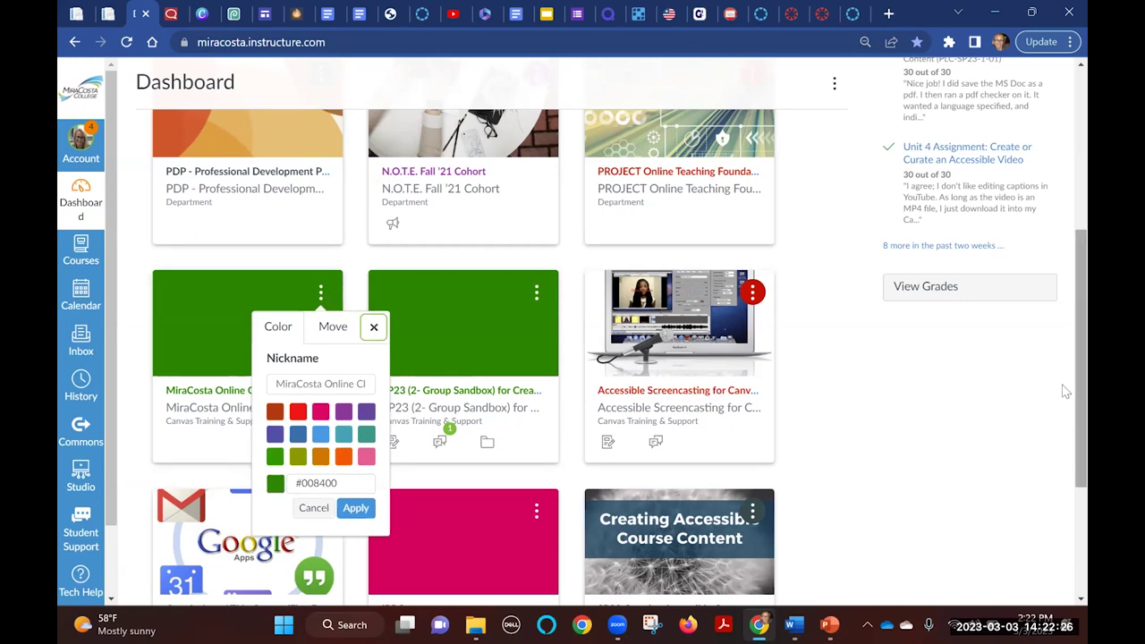
scroll(1063, 388, "up", 3)
scroll(1064, 235, "up", 1)
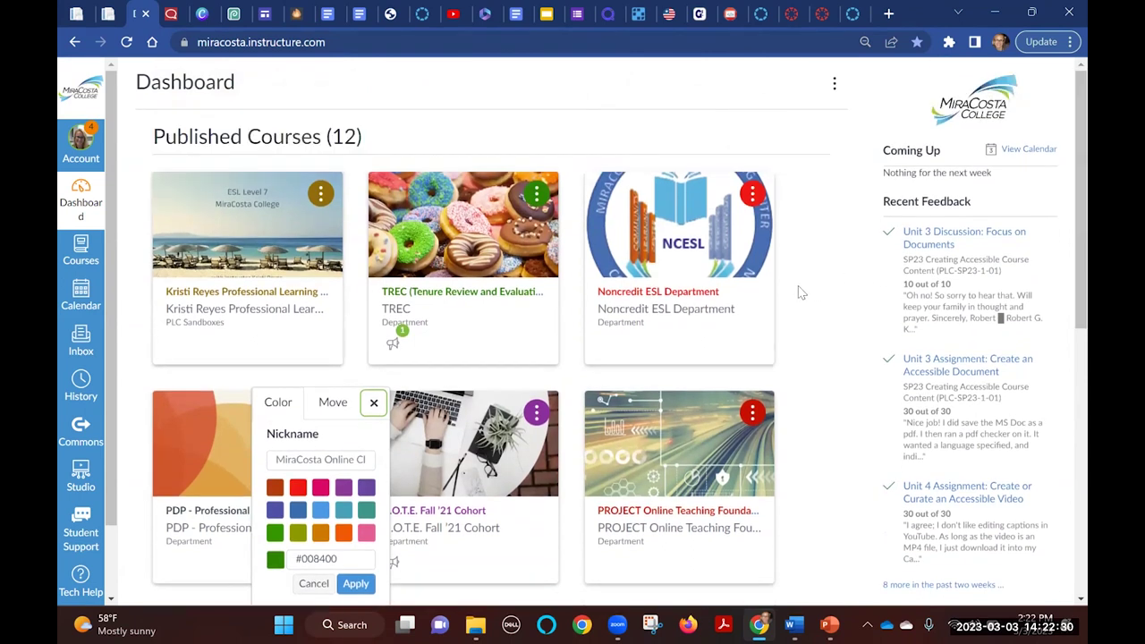
scroll(800, 292, "down", 3)
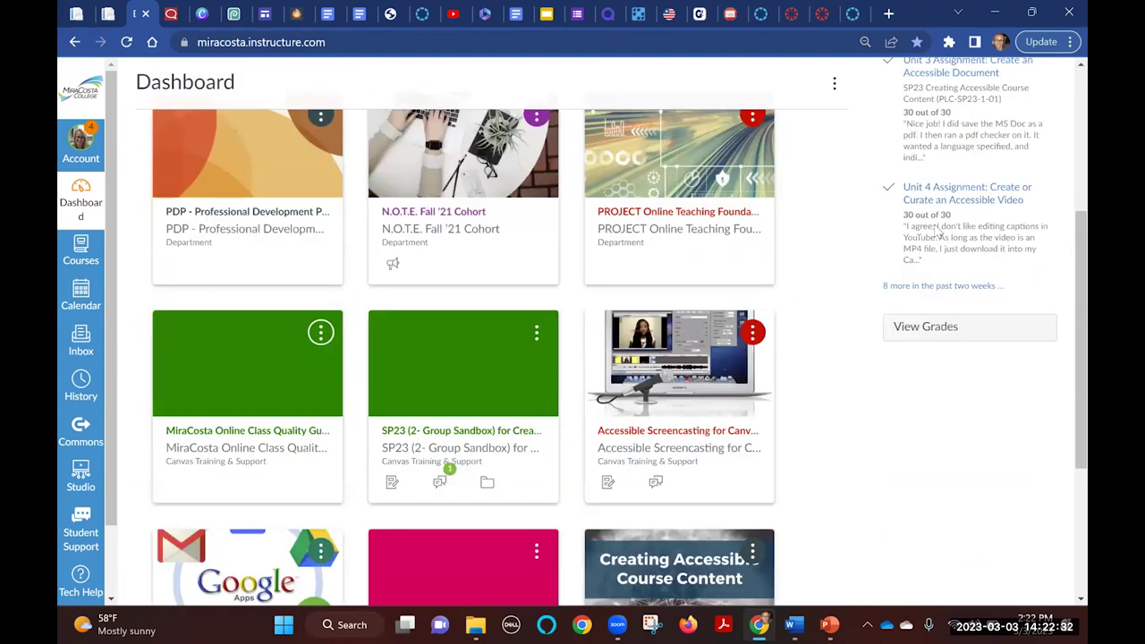
scroll(1061, 238, "up", 2)
scroll(1065, 125, "up", 1)
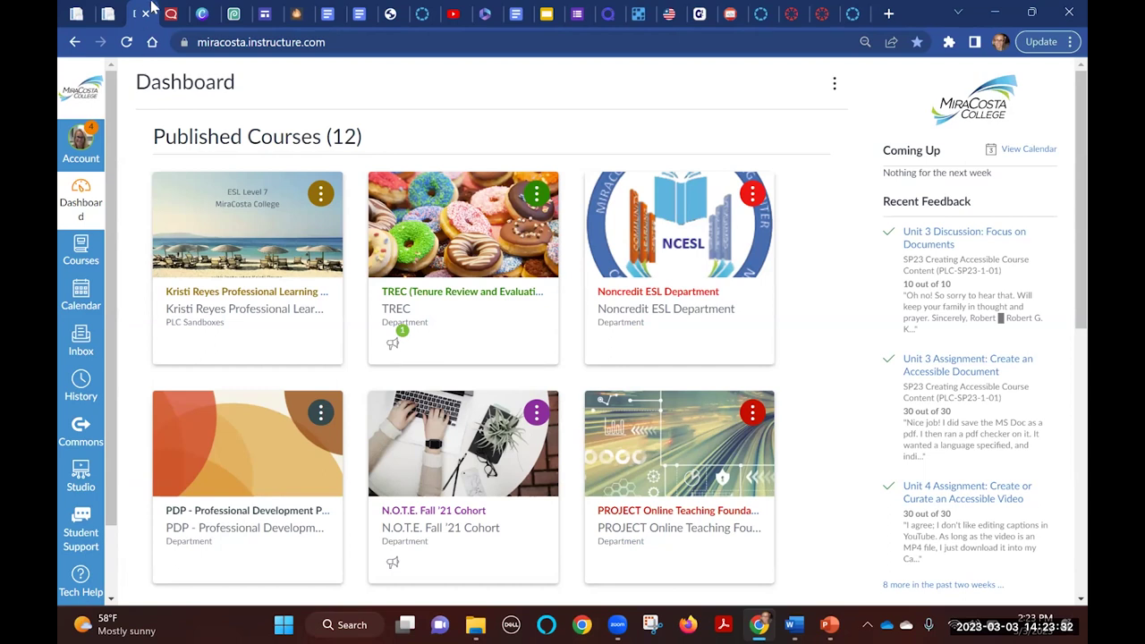
left_click(185, 18)
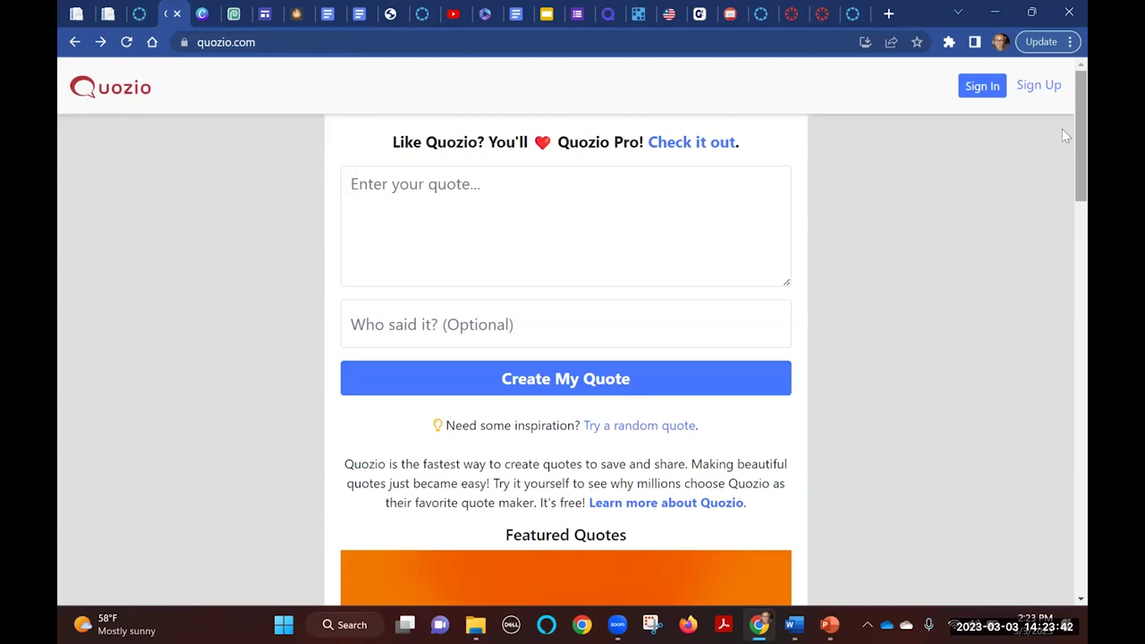
scroll(1062, 161, "down", 1)
scroll(1065, 184, "down", 10)
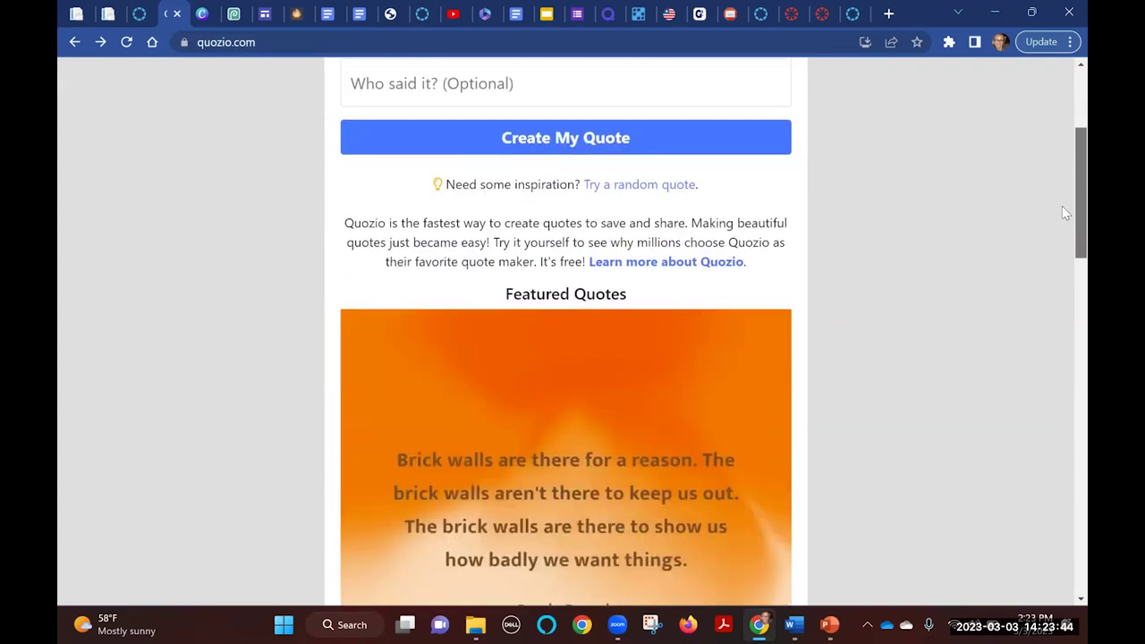
scroll(1065, 389, "down", 7)
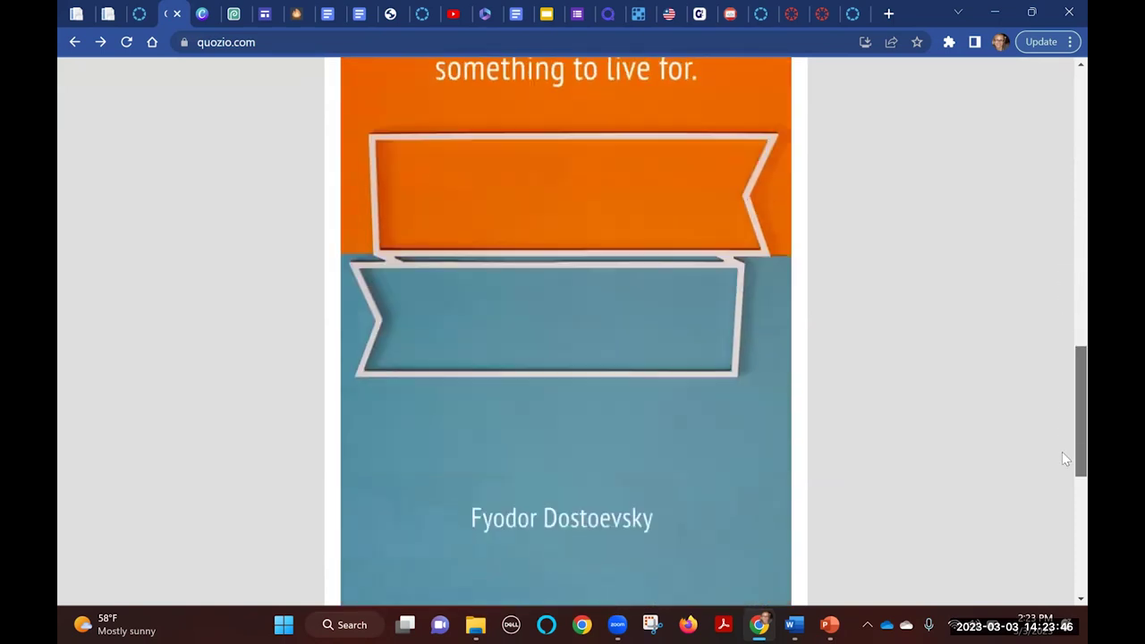
scroll(1064, 534, "up", 4)
scroll(1065, 394, "up", 10)
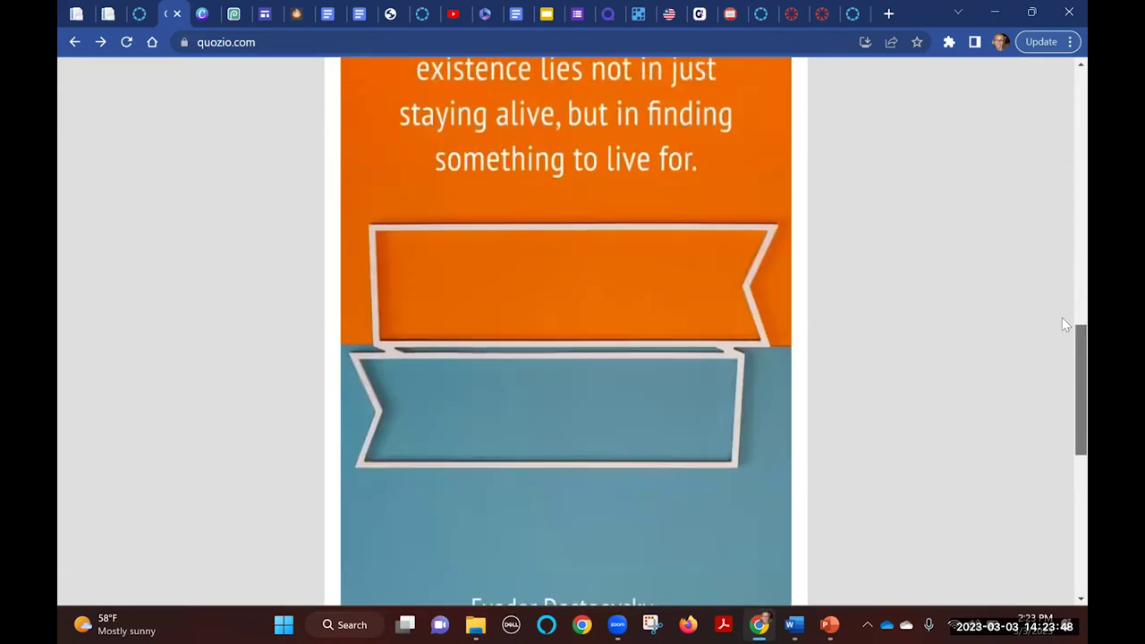
scroll(1064, 152, "up", 2)
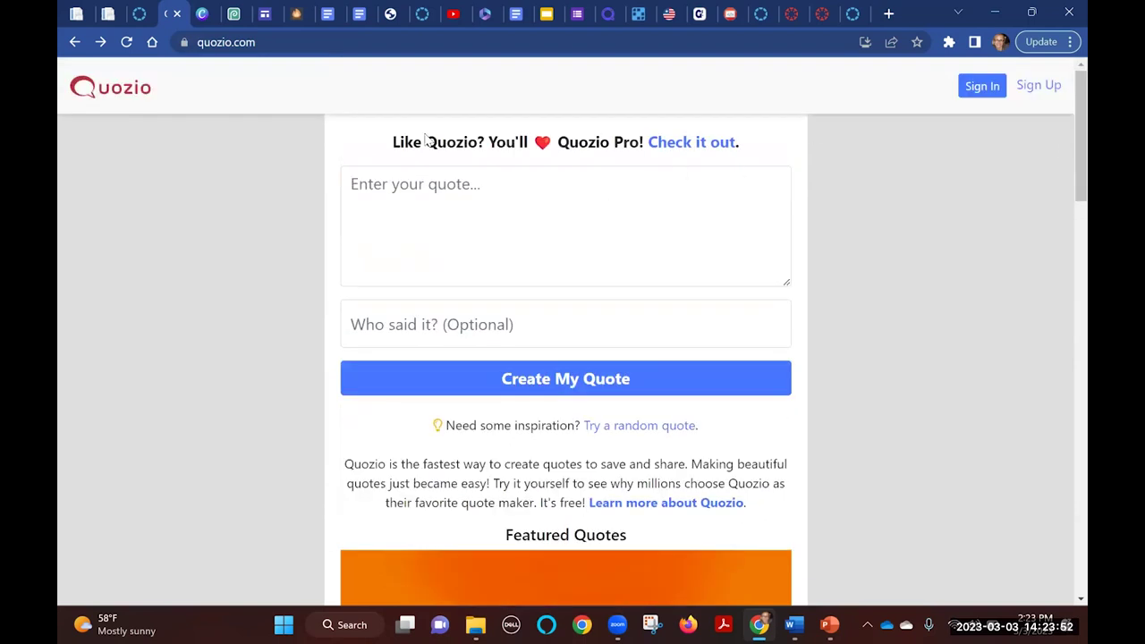
left_click(139, 13)
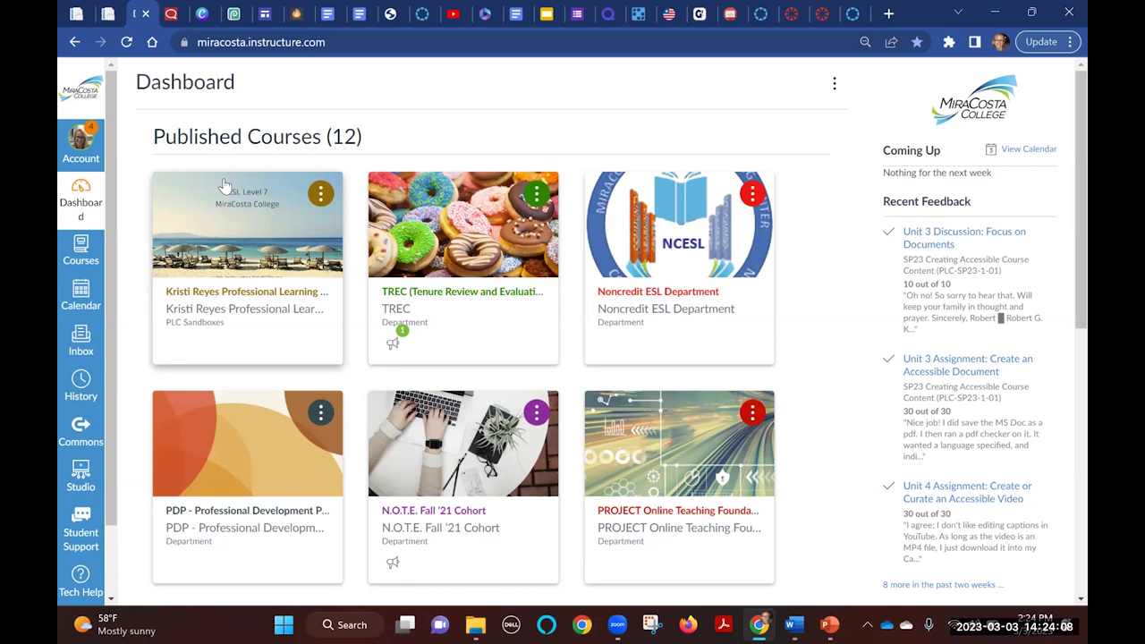
Step: Type the quote 'ESL Level 7 at MiraCosta College' in Quozio's quote field
left_click(176, 22)
left_click(375, 200)
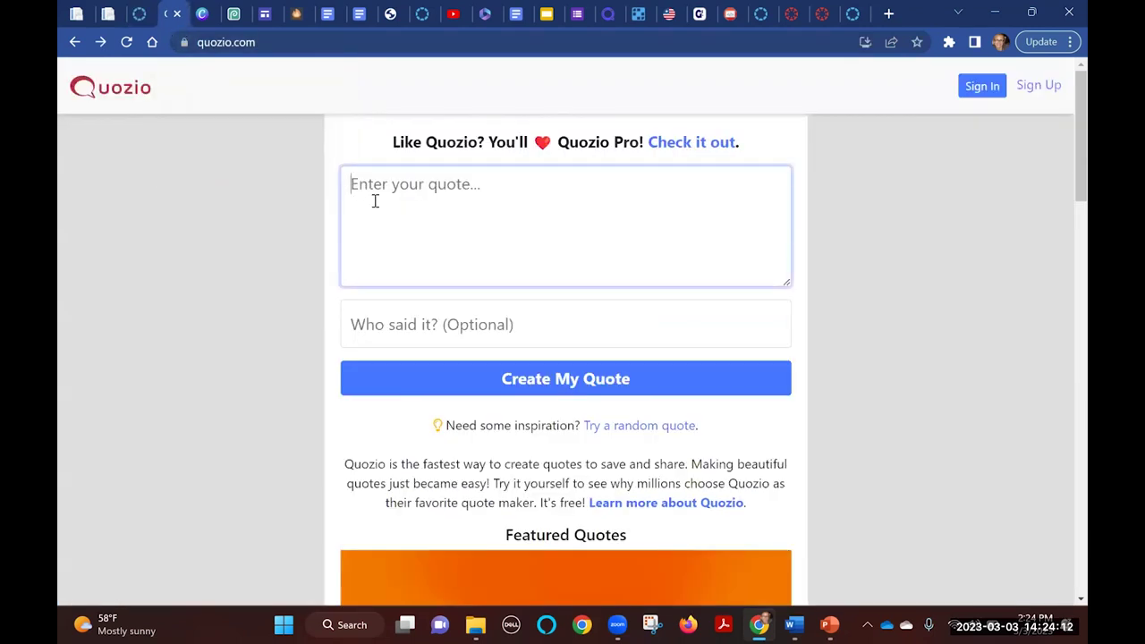
type("ESL ")
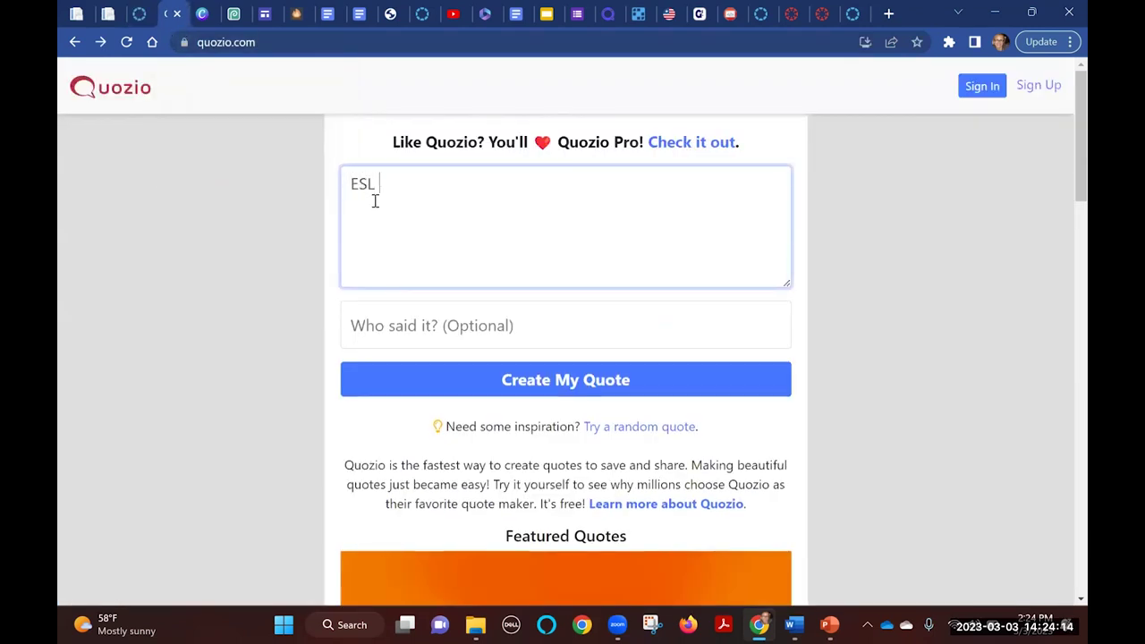
type("Level 7 ")
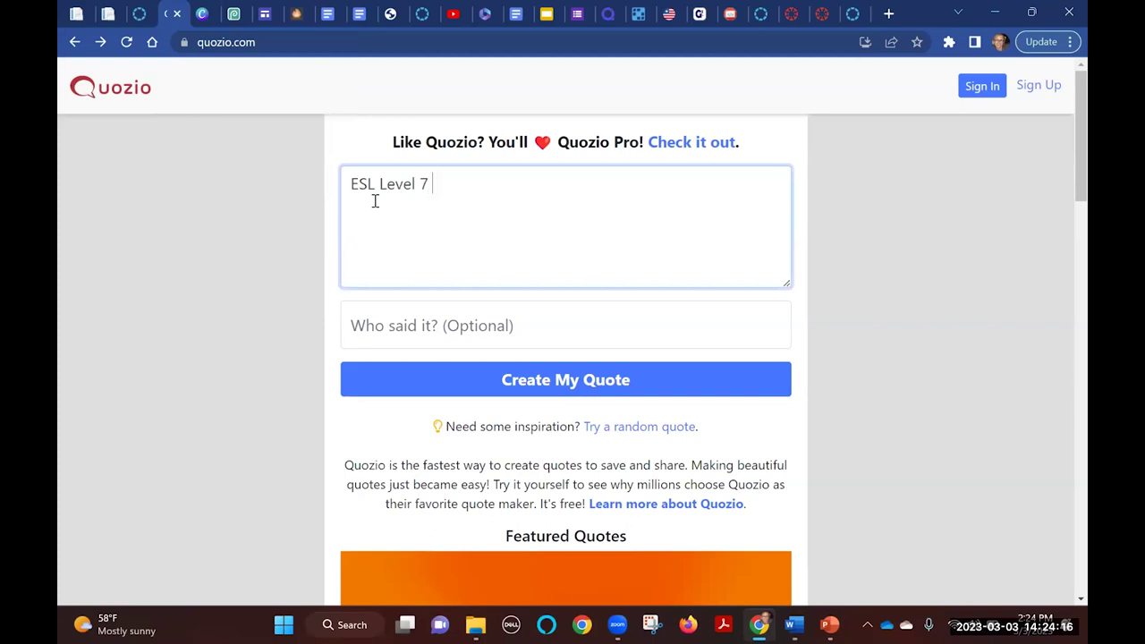
type("at MiraCosta College")
Step: Credit the quote to the instructor in 'Who said it?', fixing the surname typo
left_click(387, 321)
type("- ")
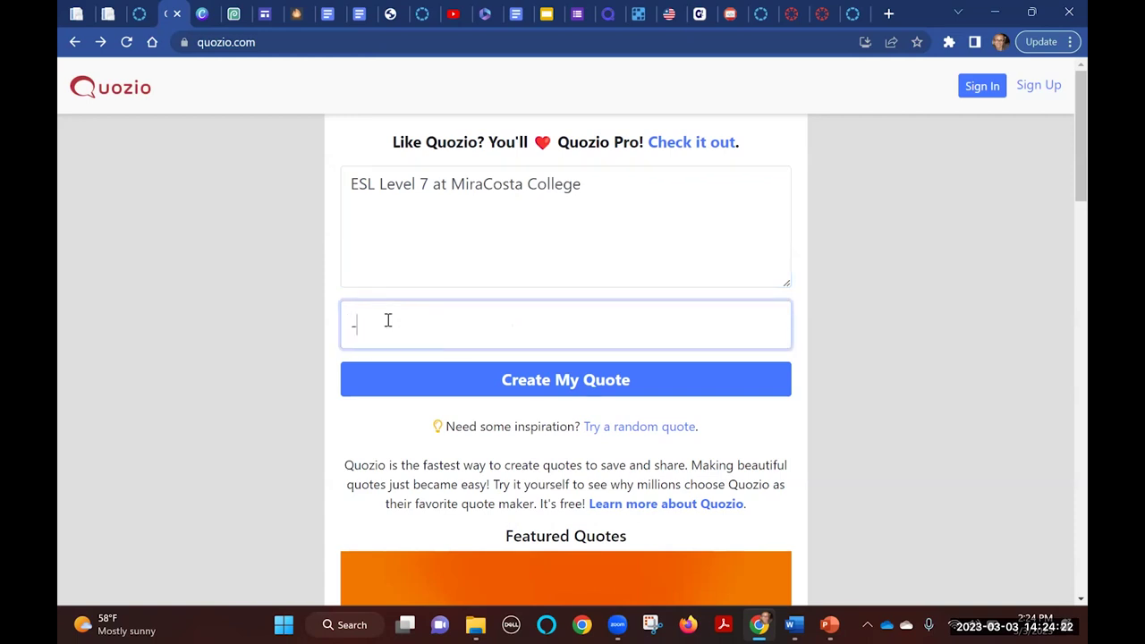
type("Instructor Kristi Reues")
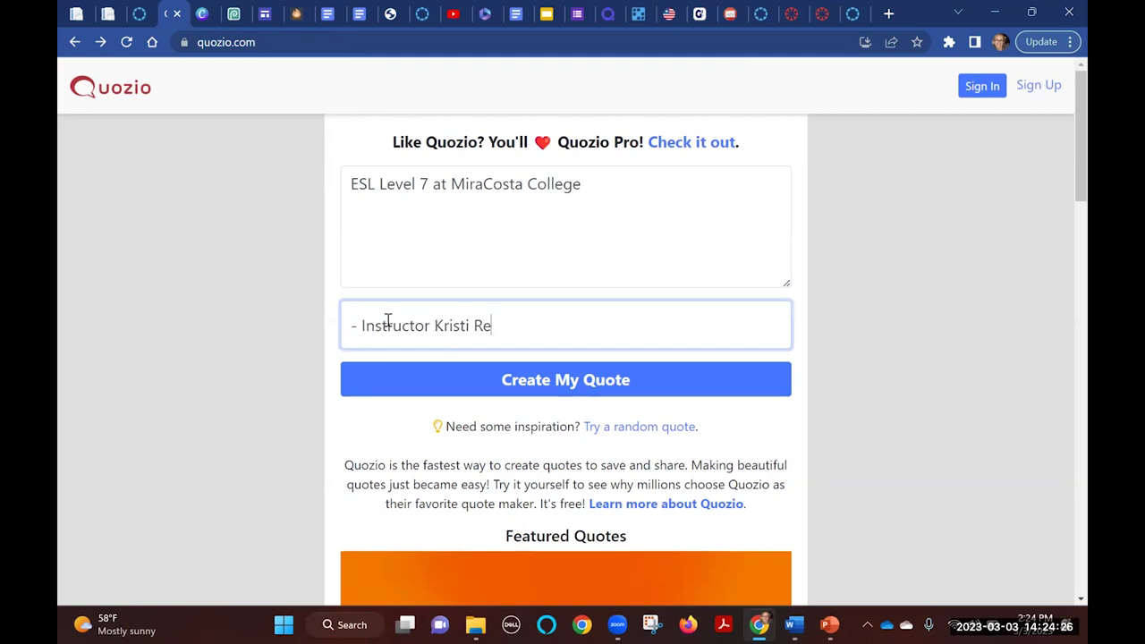
key("BackSpace")
key("BackSpace")
key("BackSpace")
type("e")
key("BackSpace")
type("yes")
Step: Generate the quote image and apply the lightbulb sticky-note corkboard background
left_click(468, 387)
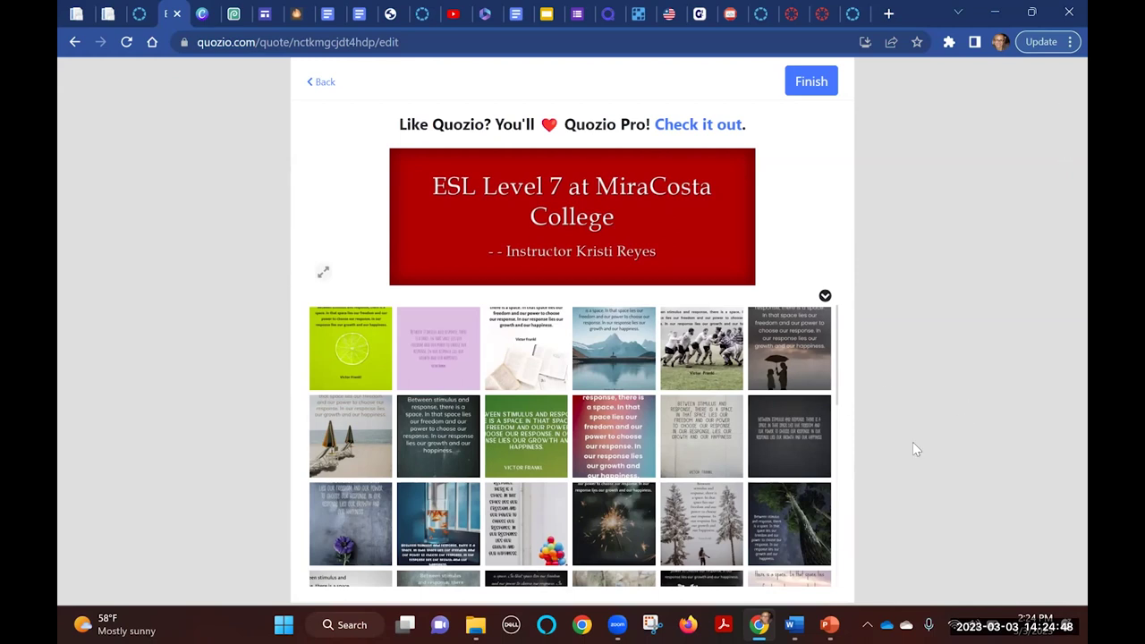
left_click_drag(836, 360, 847, 463)
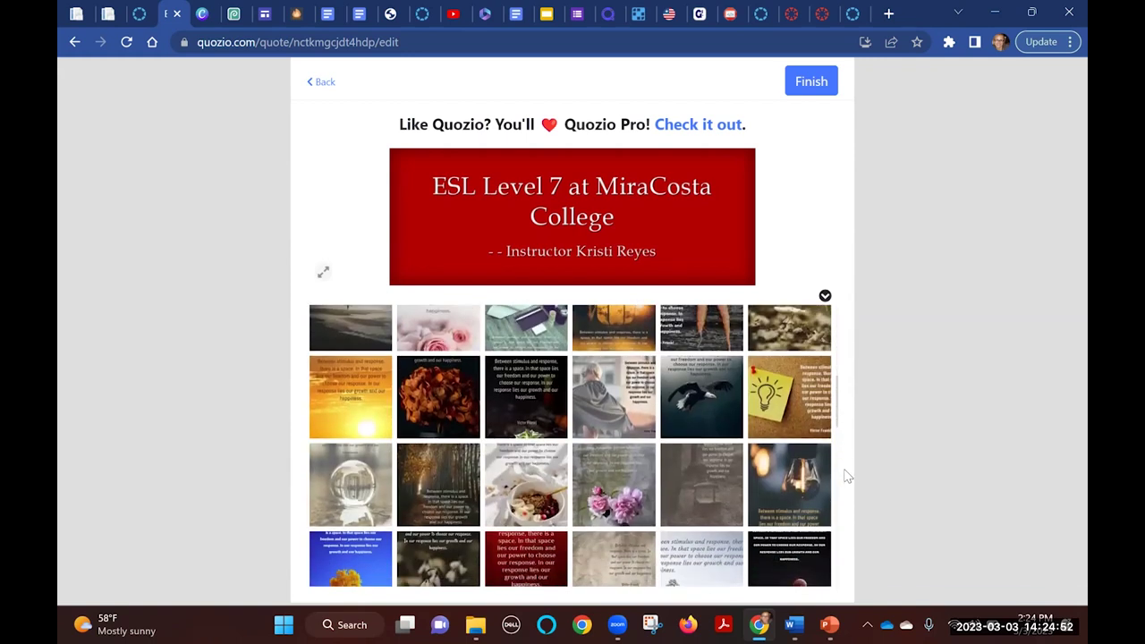
left_click(770, 416)
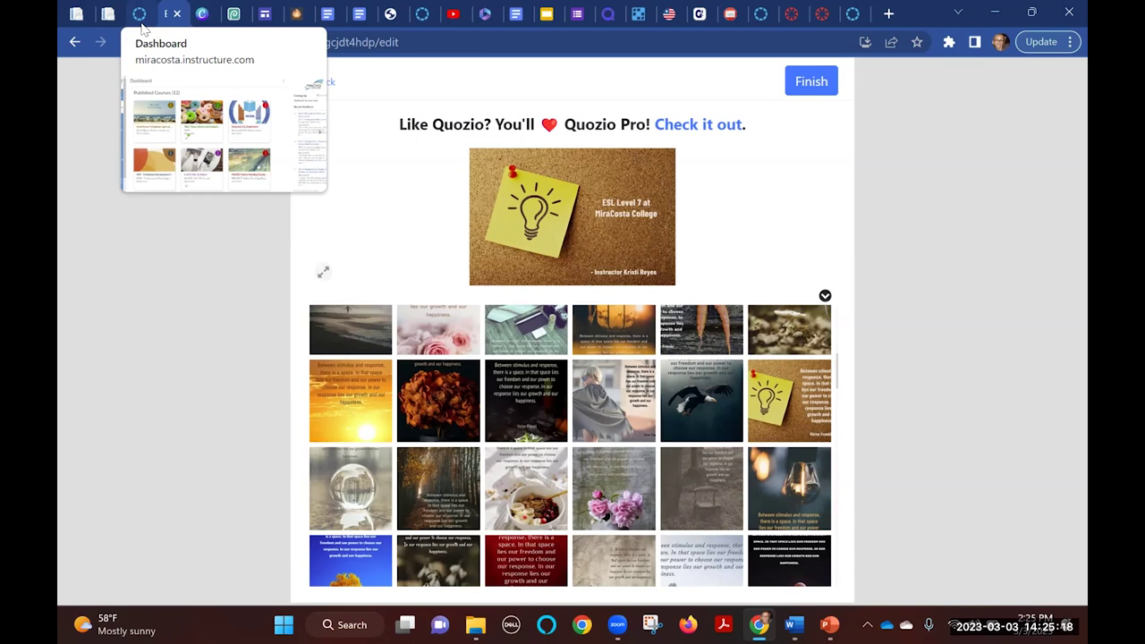
Step: Open the ESL Level 7 sandbox course's Settings from the Canvas dashboard, then return to Quozio
left_click(139, 14)
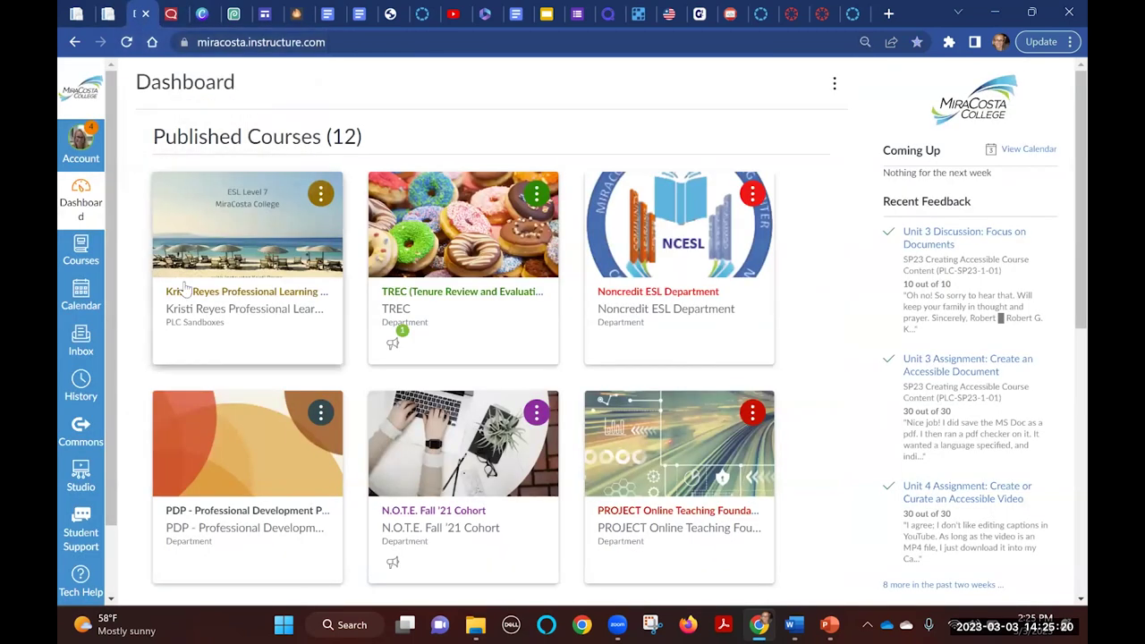
left_click(215, 323)
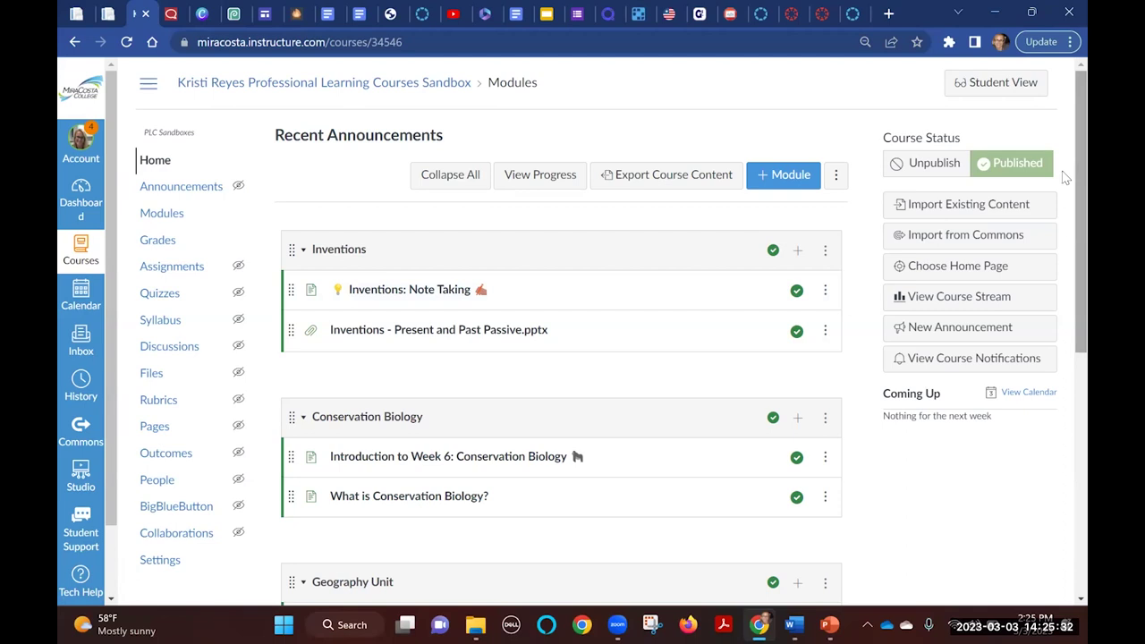
scroll(482, 469, "down", 3)
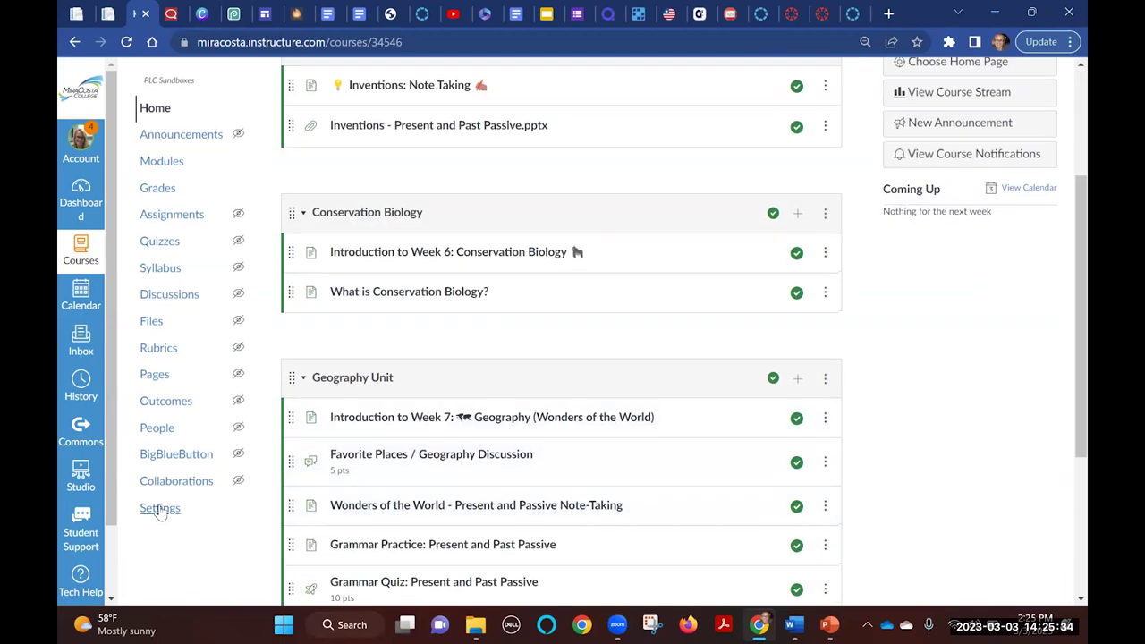
left_click(160, 509)
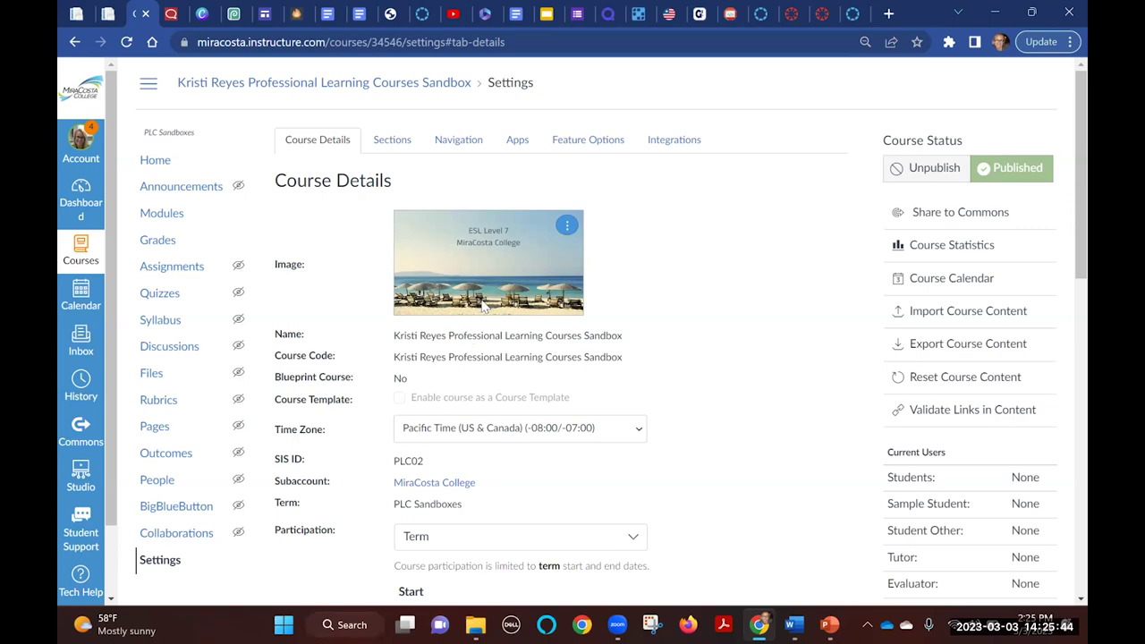
left_click(172, 21)
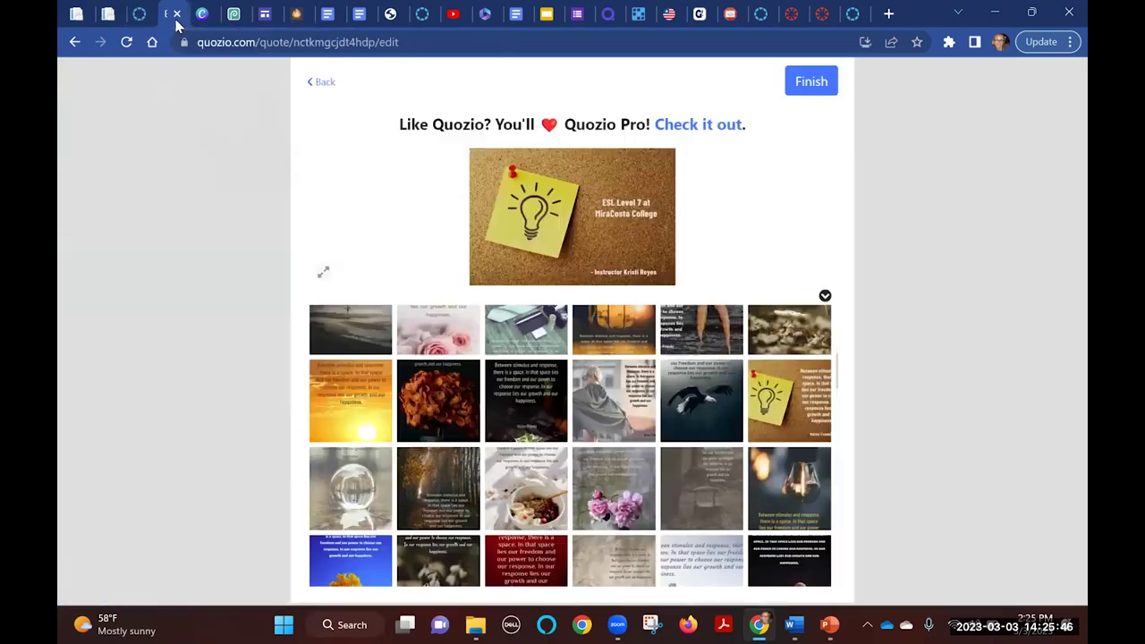
Step: Close the Quozio browser tab, leaving Canva's home page showing
left_click(178, 14)
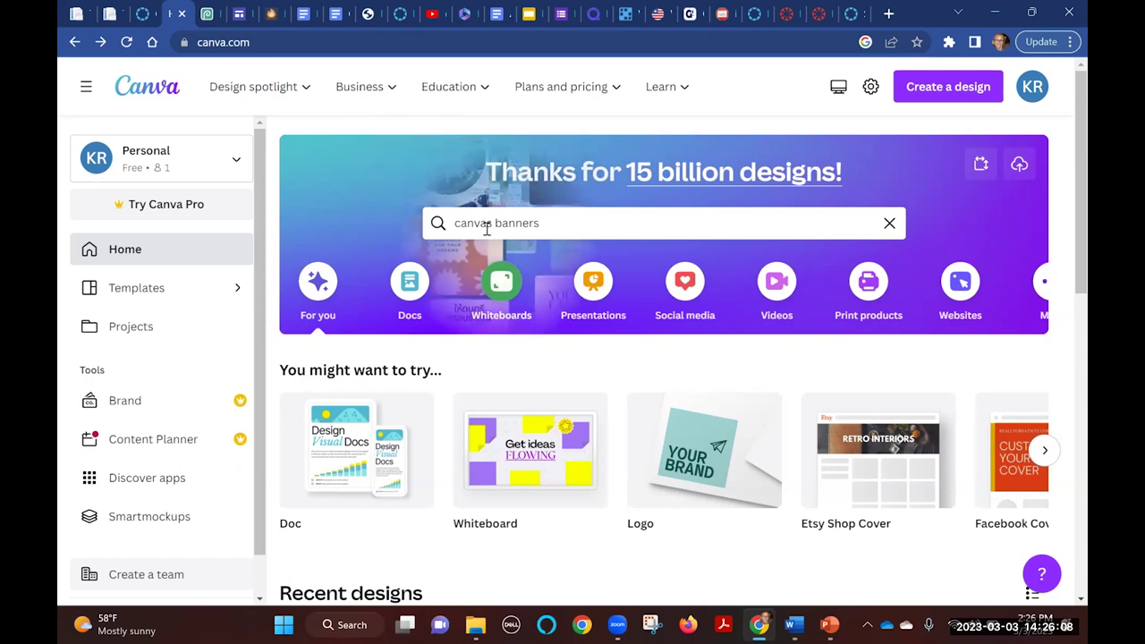
Step: Replace the 'canvas banners' search in Canva with a search for 'log'
left_click(548, 223)
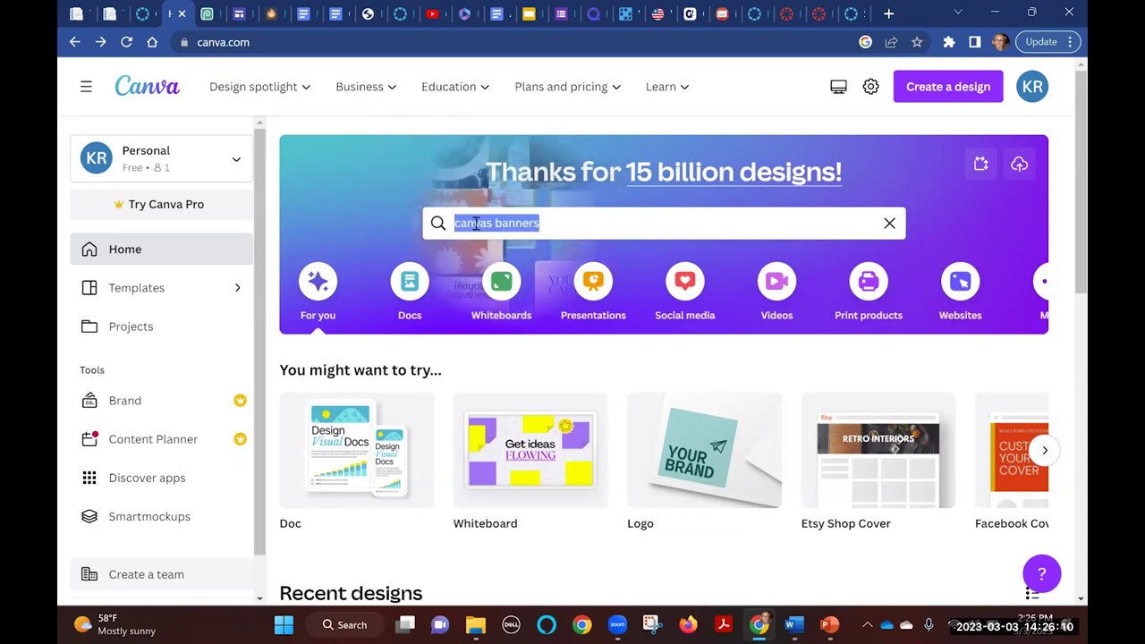
left_click(590, 223)
double_click(512, 217)
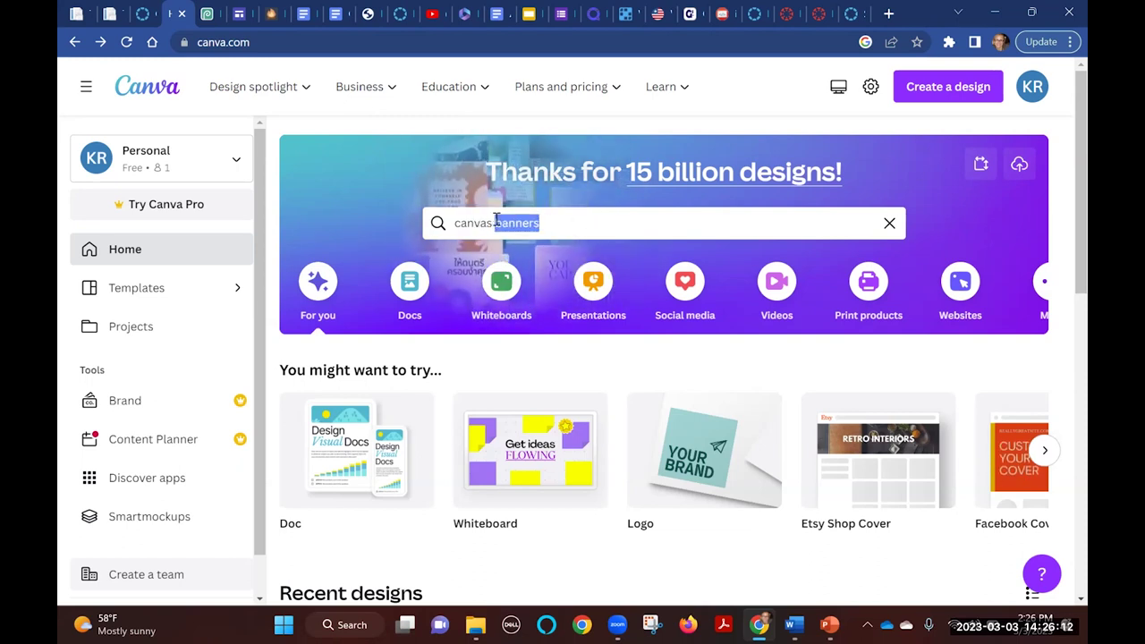
key("BackSpace")
key("BackSpace")
key("BackSpace")
key("BackSpace")
key("BackSpace")
key("BackSpace")
key("BackSpace")
key("BackSpace")
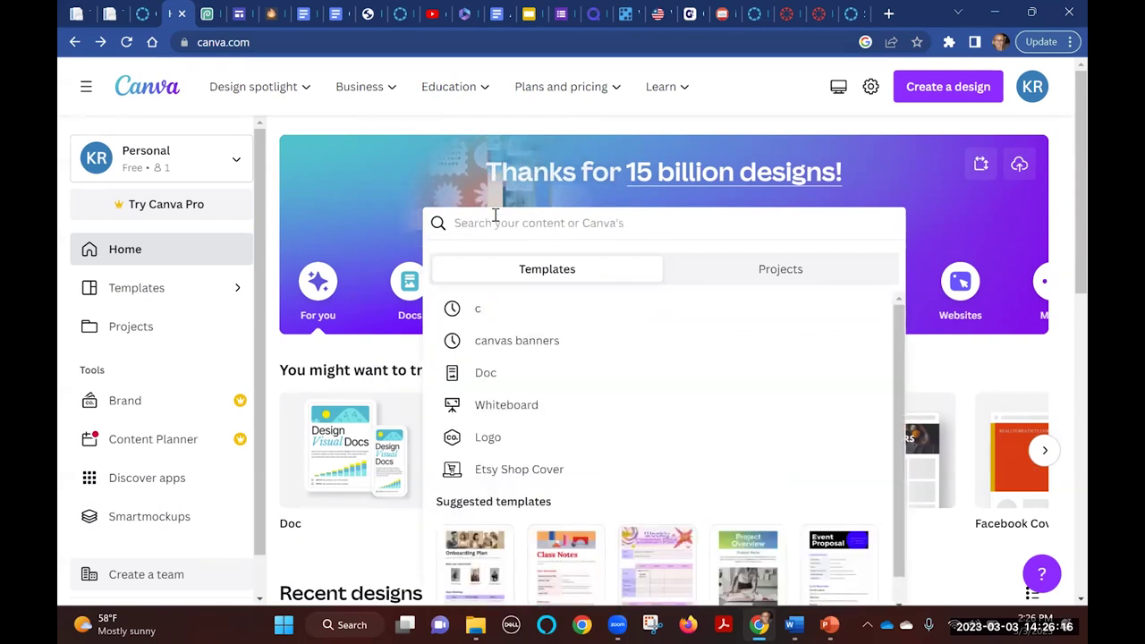
type("log")
key("Return")
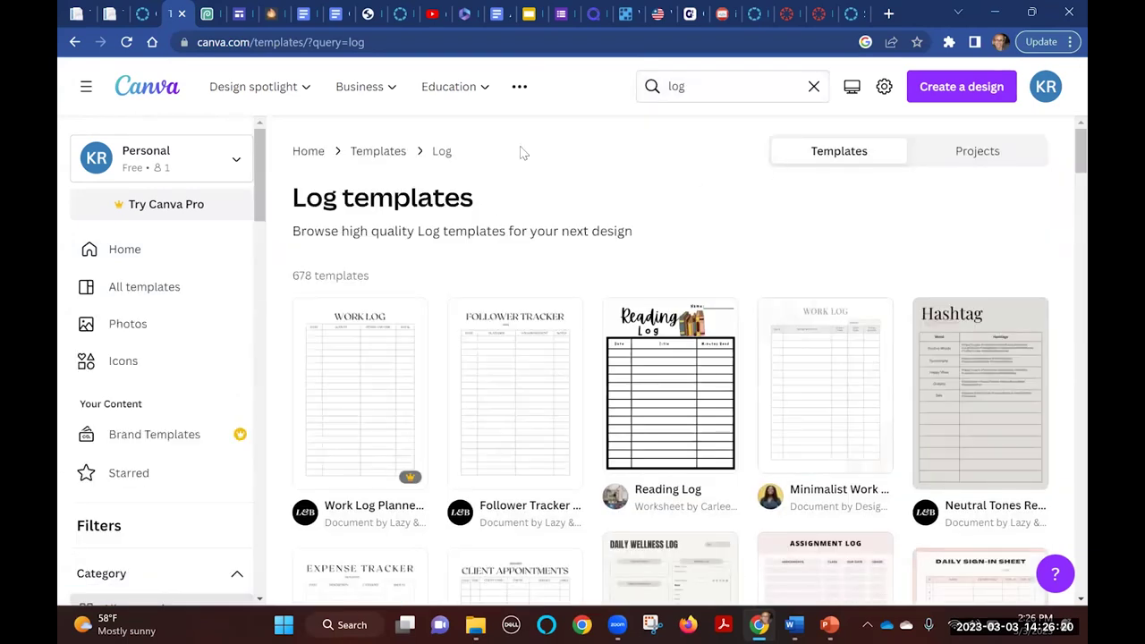
Step: Search the templates for 'logo' and browse the logo design results
left_click(378, 153)
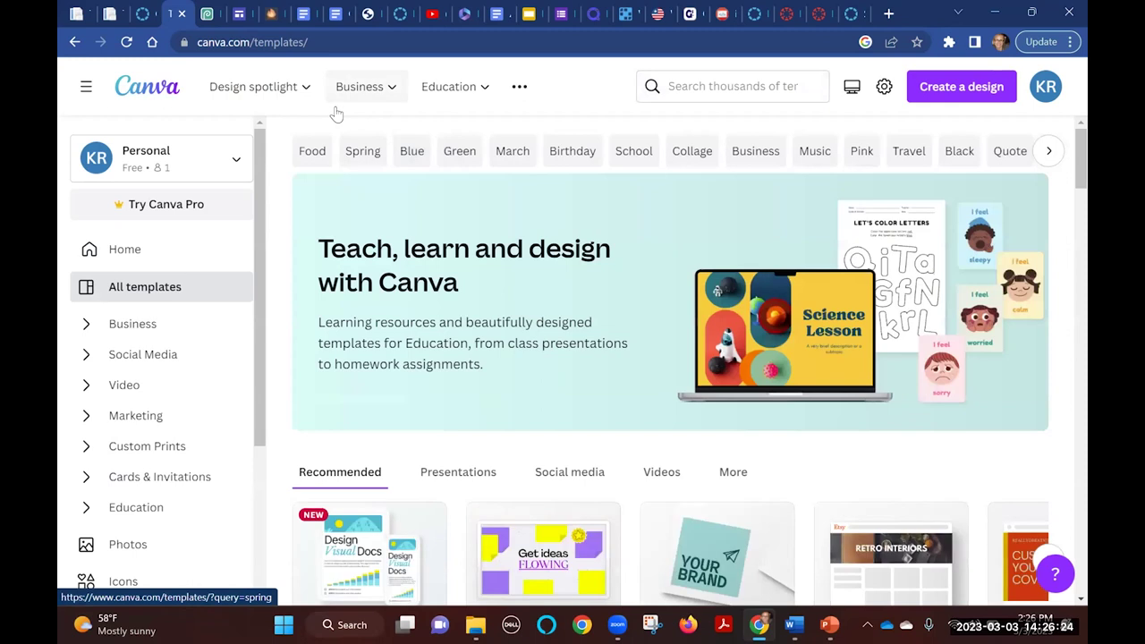
left_click(710, 86)
type("logo")
key("Return")
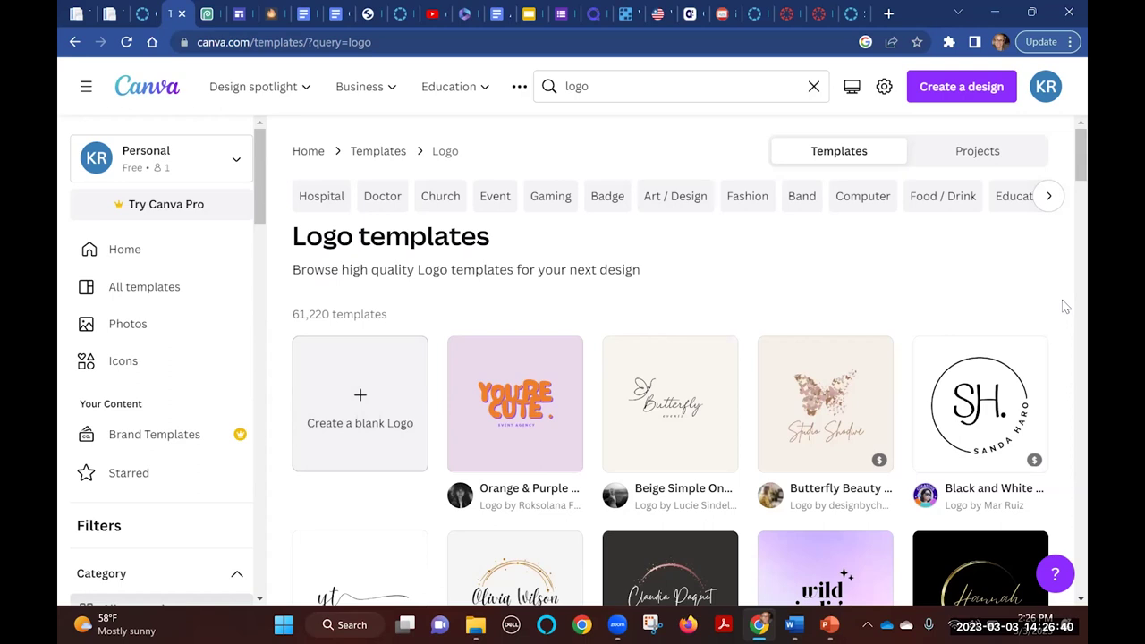
scroll(1064, 204, "down", 1)
scroll(1065, 205, "down", 4)
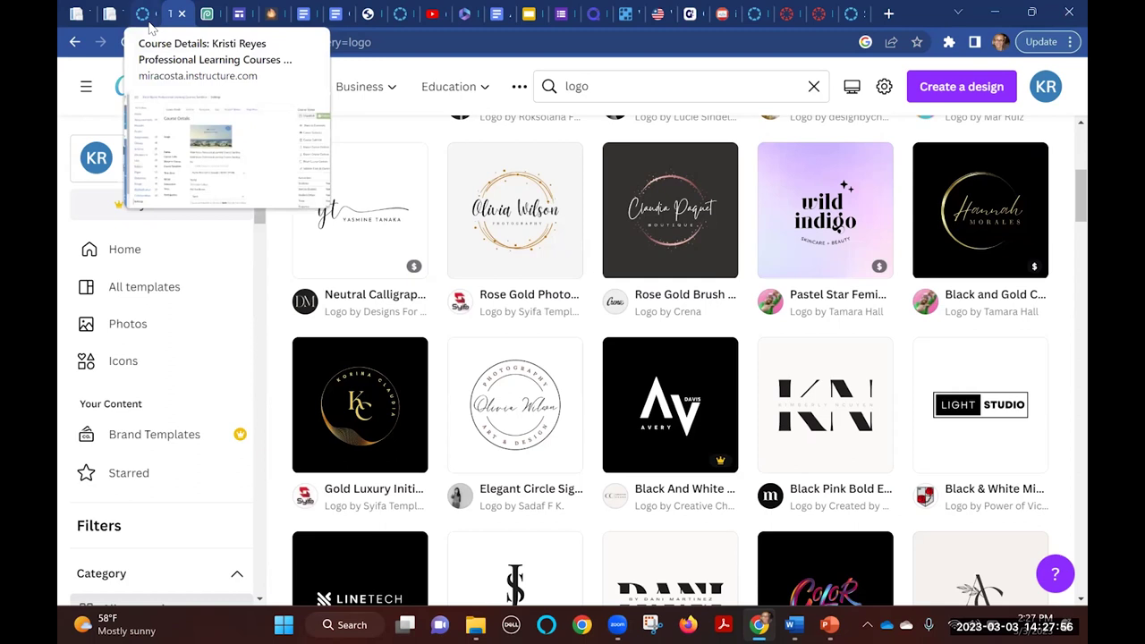
Step: Return to the Canvas Course Details settings, opening and closing the Account tray
left_click(146, 16)
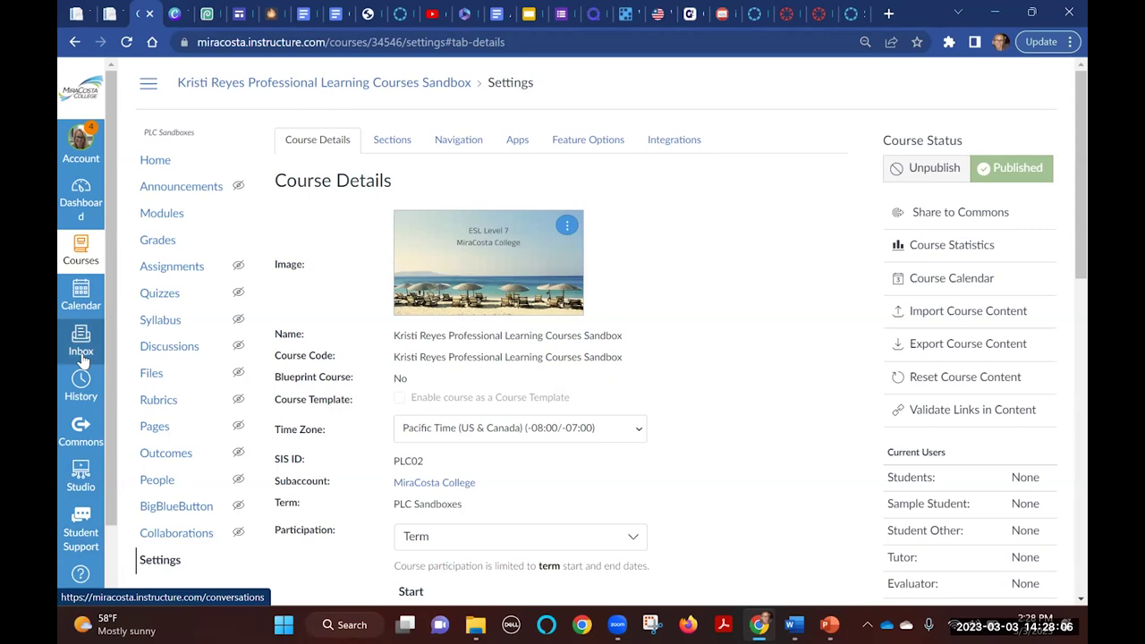
left_click(81, 154)
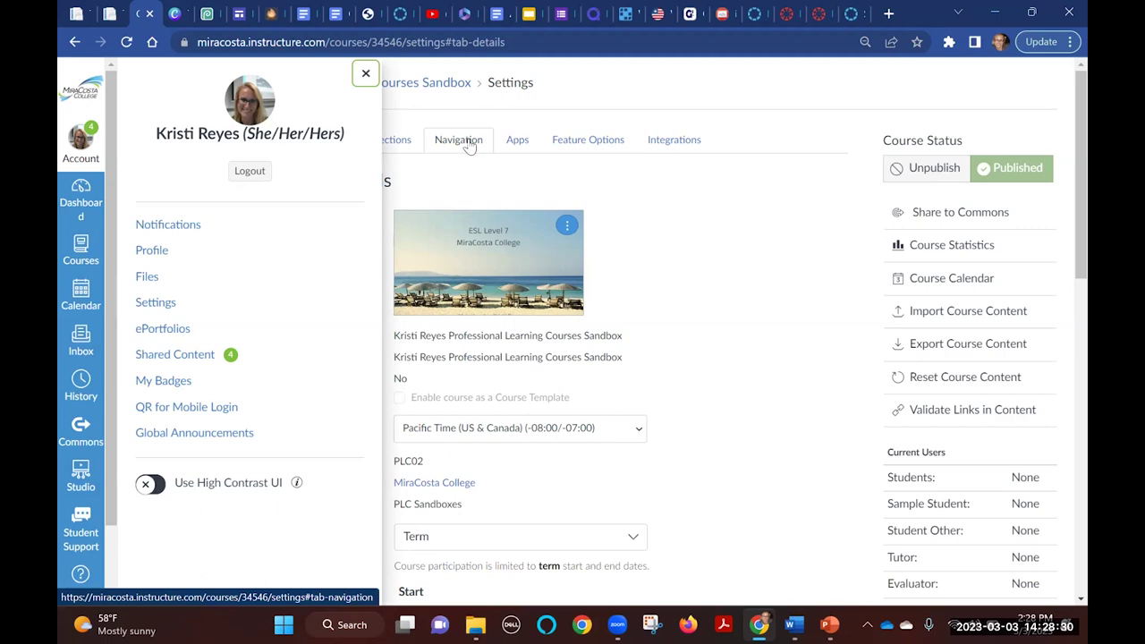
left_click(605, 89)
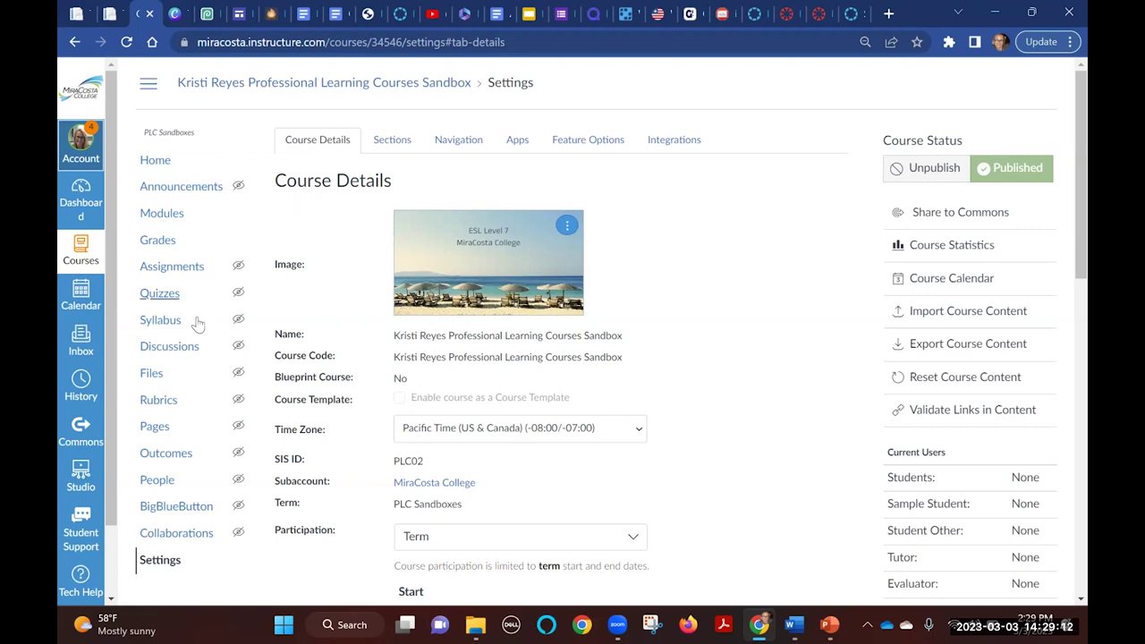
mouse_move(239, 192)
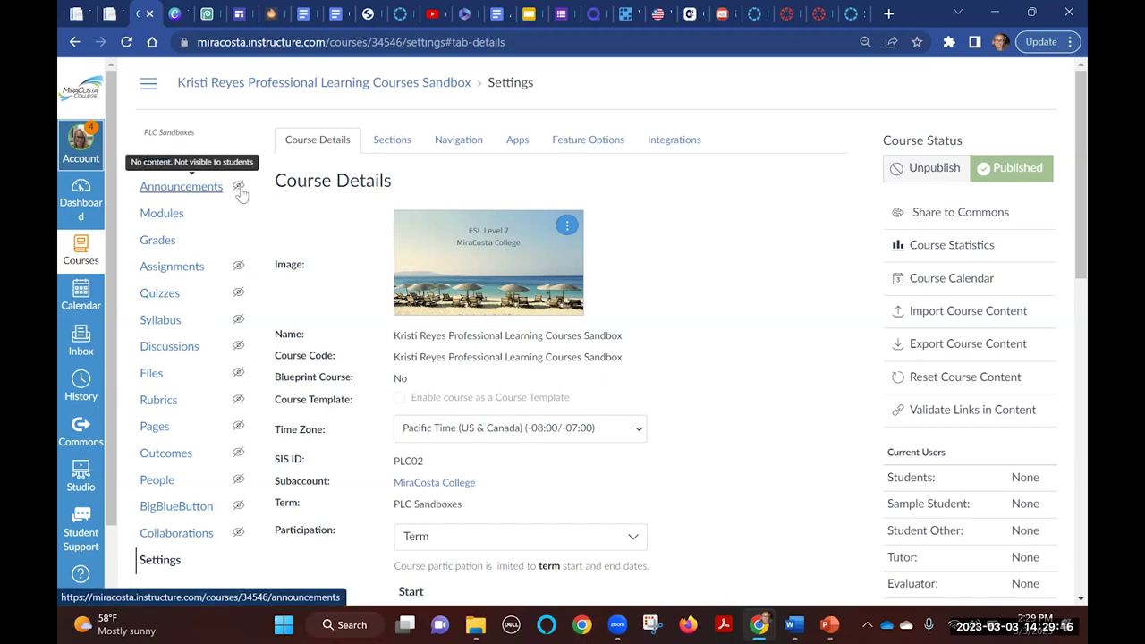
left_click(178, 168)
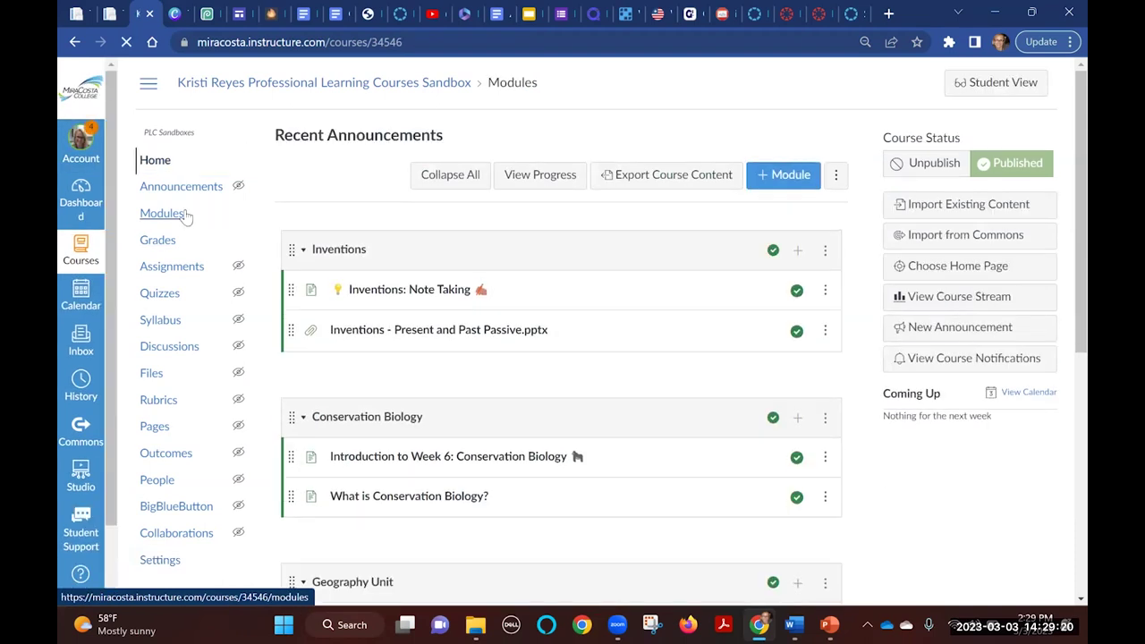
left_click(156, 165)
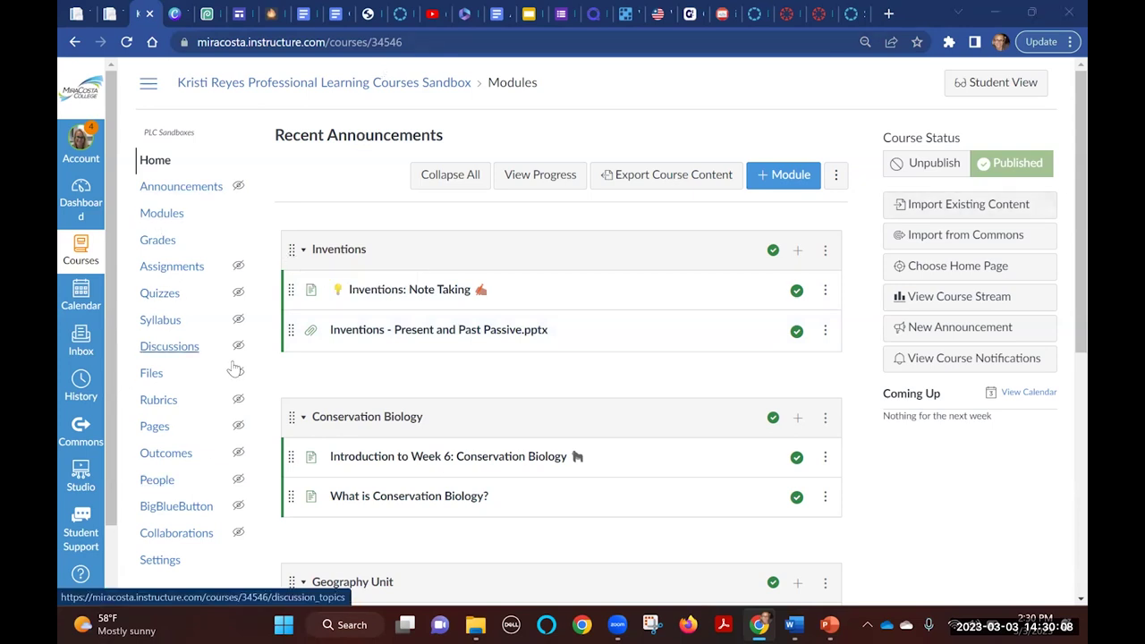
scroll(1065, 142, "down", 5)
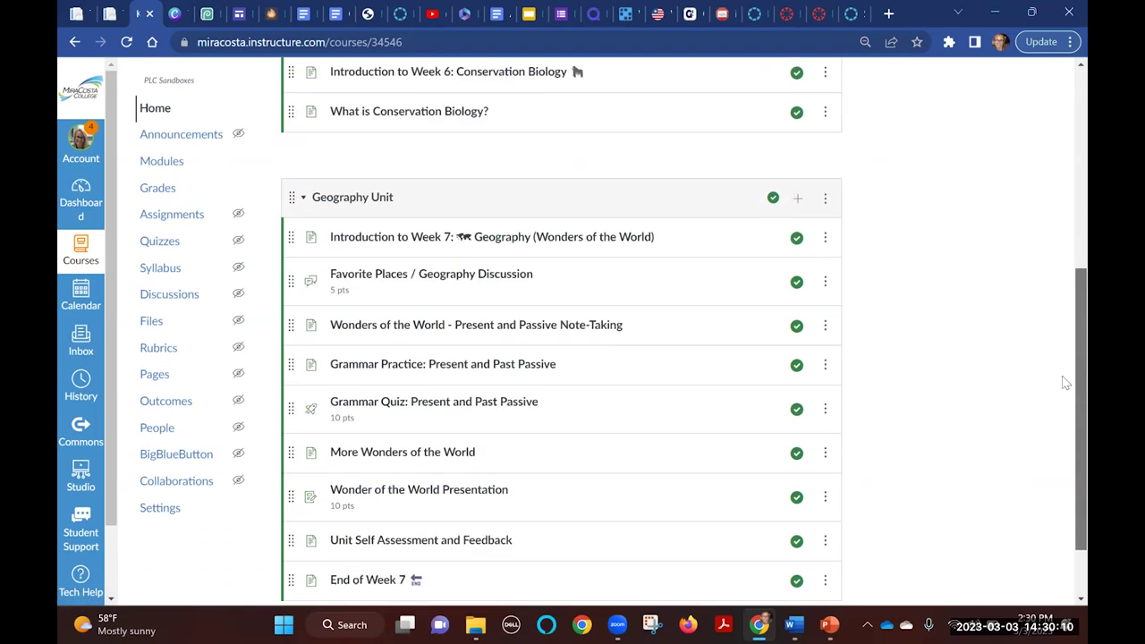
left_click(170, 510)
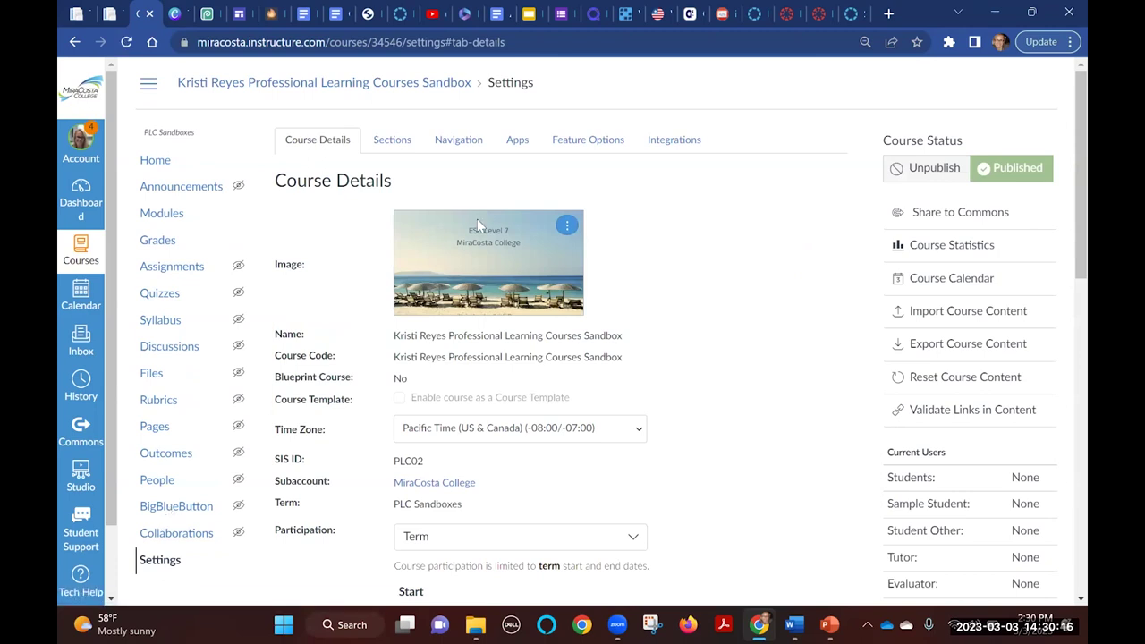
Step: Move Grades into the hidden navigation items and save the course navigation
left_click(462, 138)
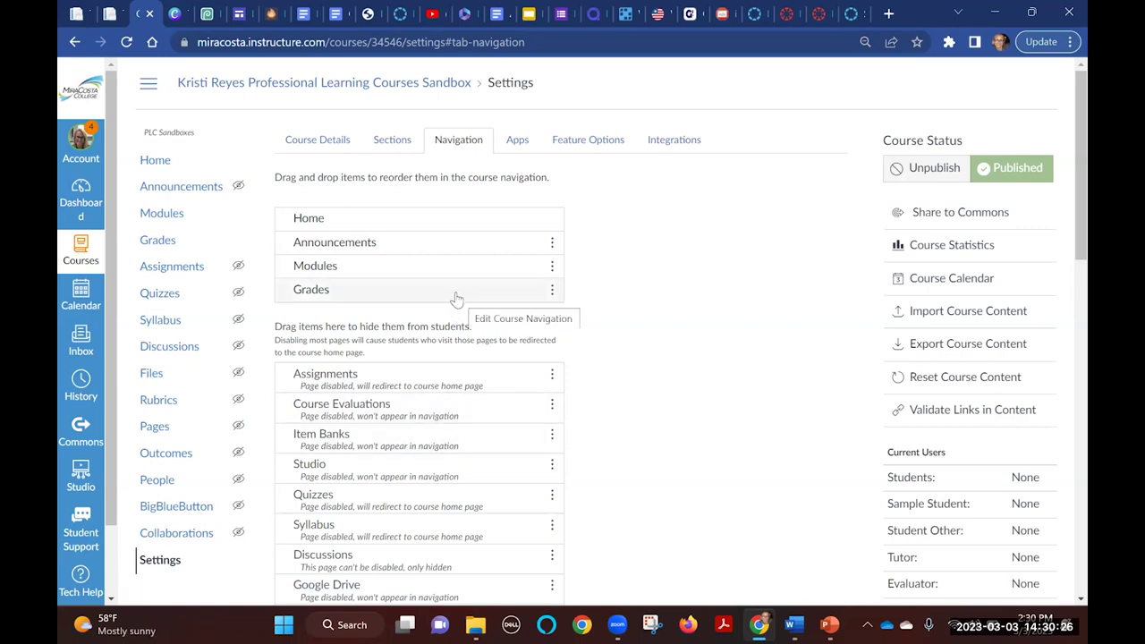
left_click_drag(457, 300, 458, 386)
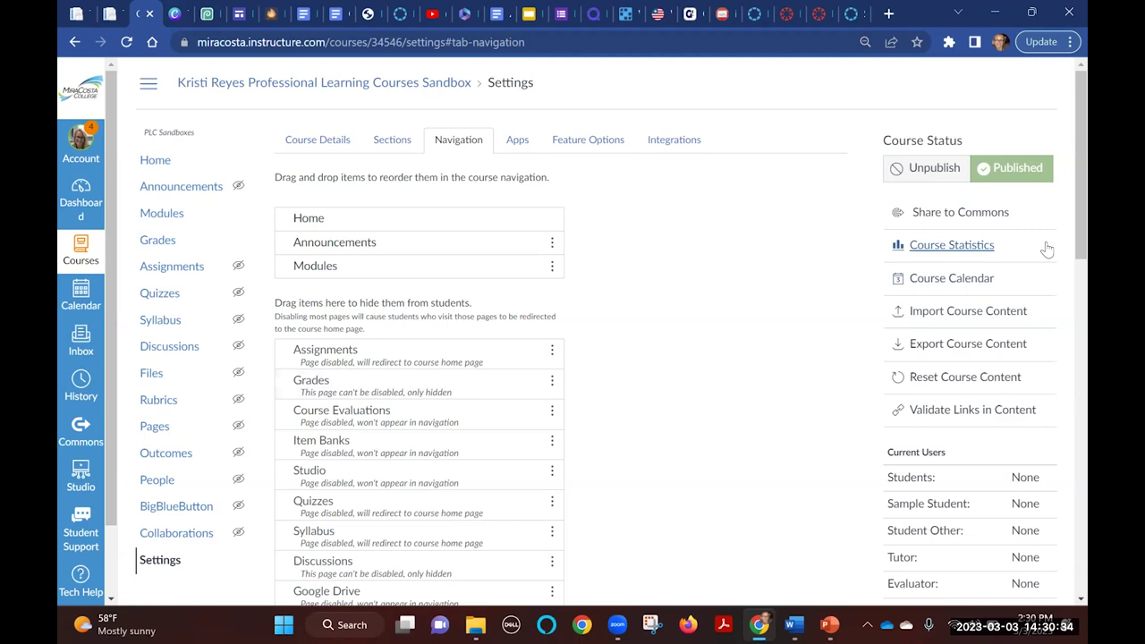
left_click_drag(1065, 253, 1069, 572)
left_click(293, 574)
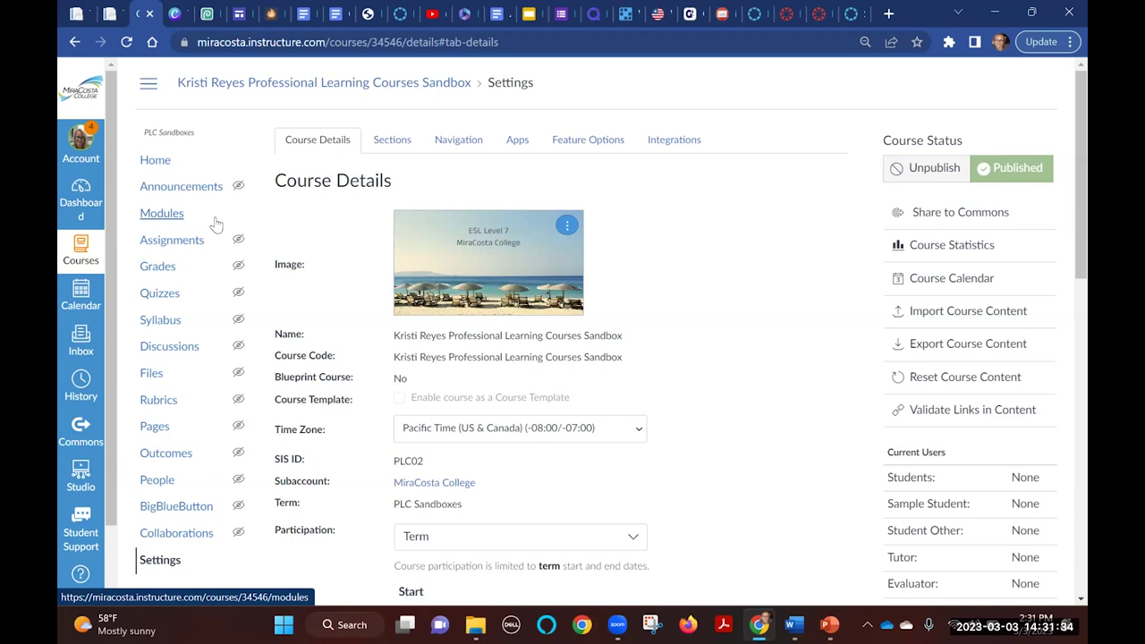
left_click(444, 141)
left_click_drag(384, 242, 376, 265)
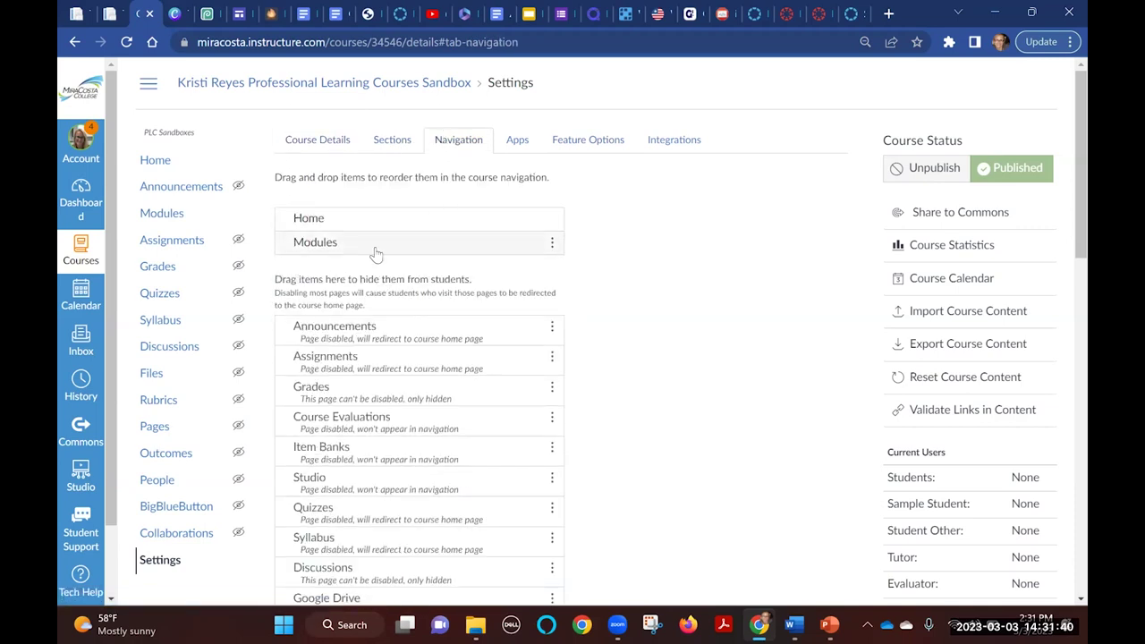
left_click_drag(362, 205, 402, 246)
left_click(744, 179)
left_click(743, 236, "shift")
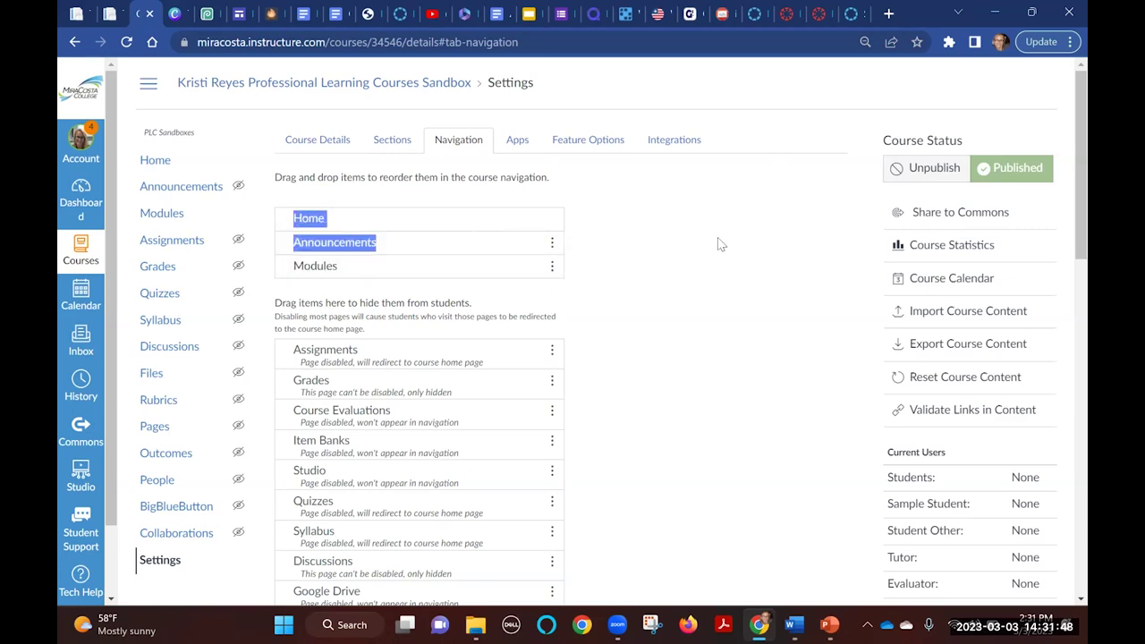
left_click_drag(486, 270, 483, 240)
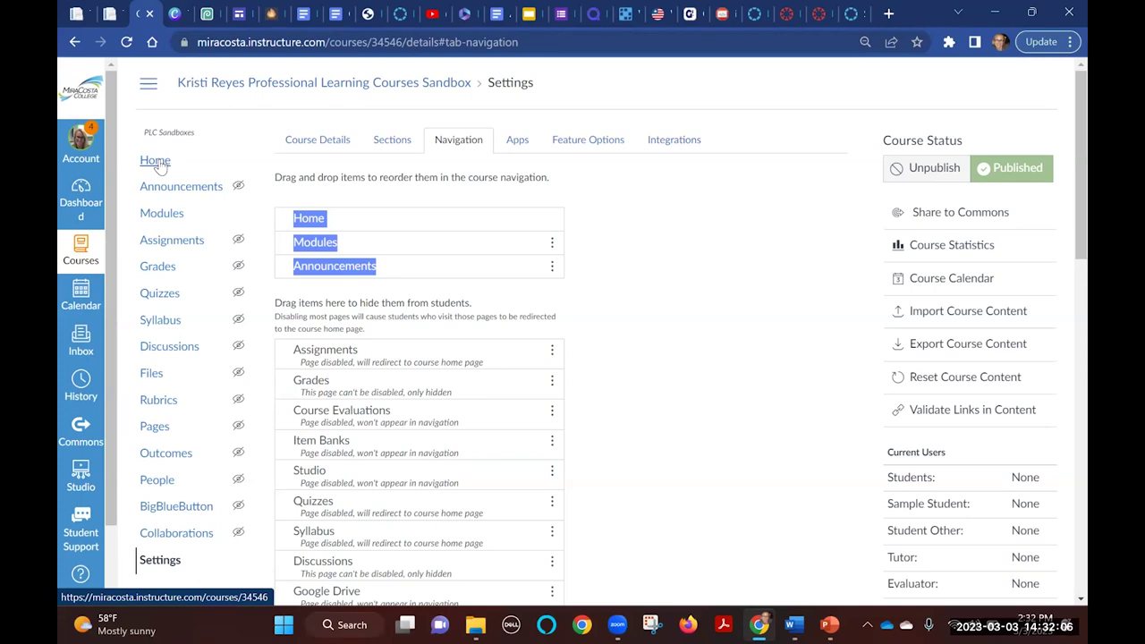
left_click(788, 368)
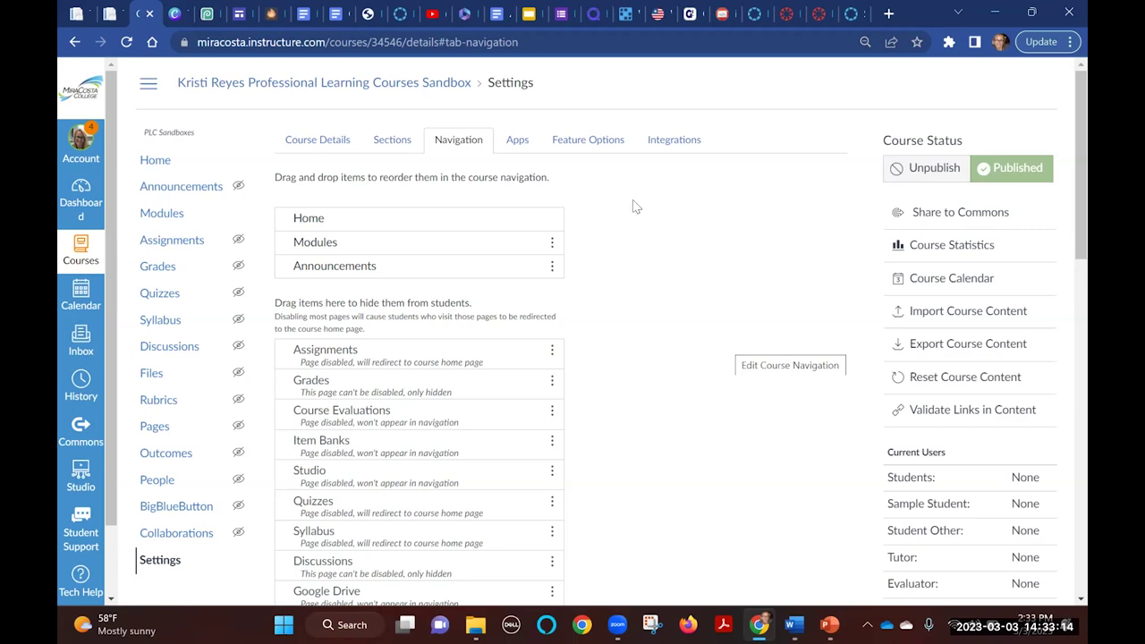
left_click(517, 139)
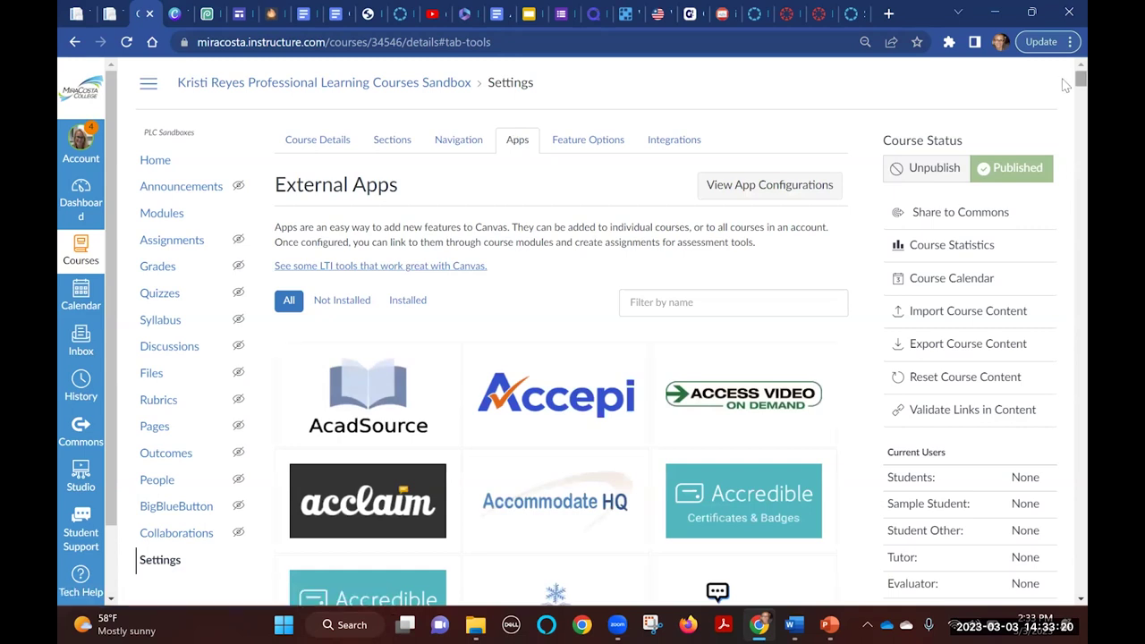
scroll(1065, 87, "down", 20)
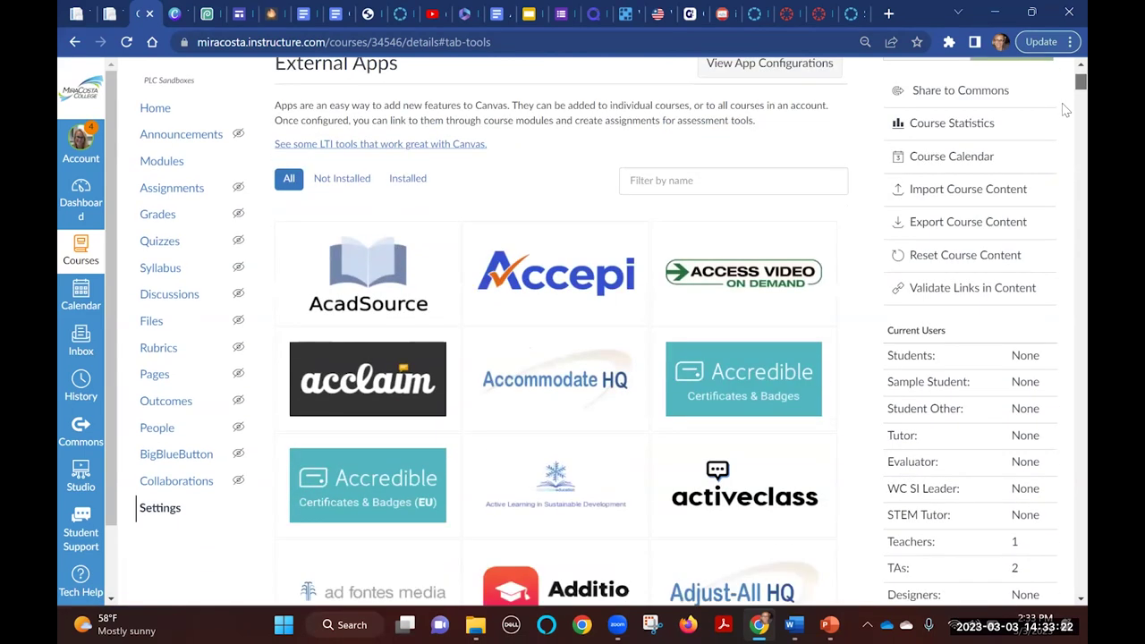
scroll(1065, 161, "down", 13)
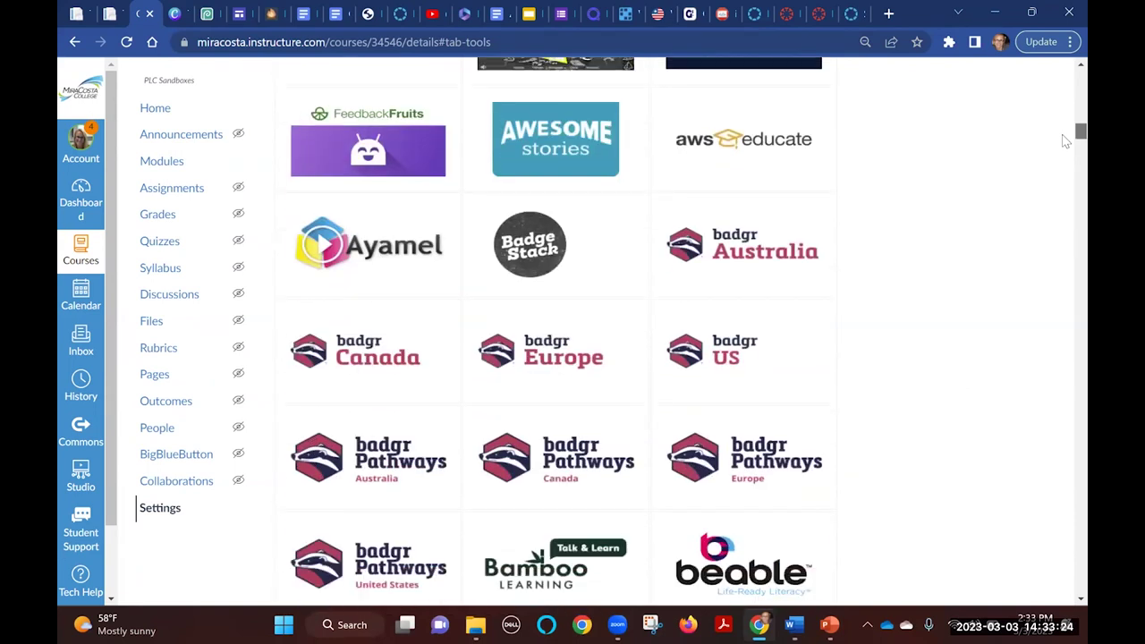
scroll(1064, 194, "down", 18)
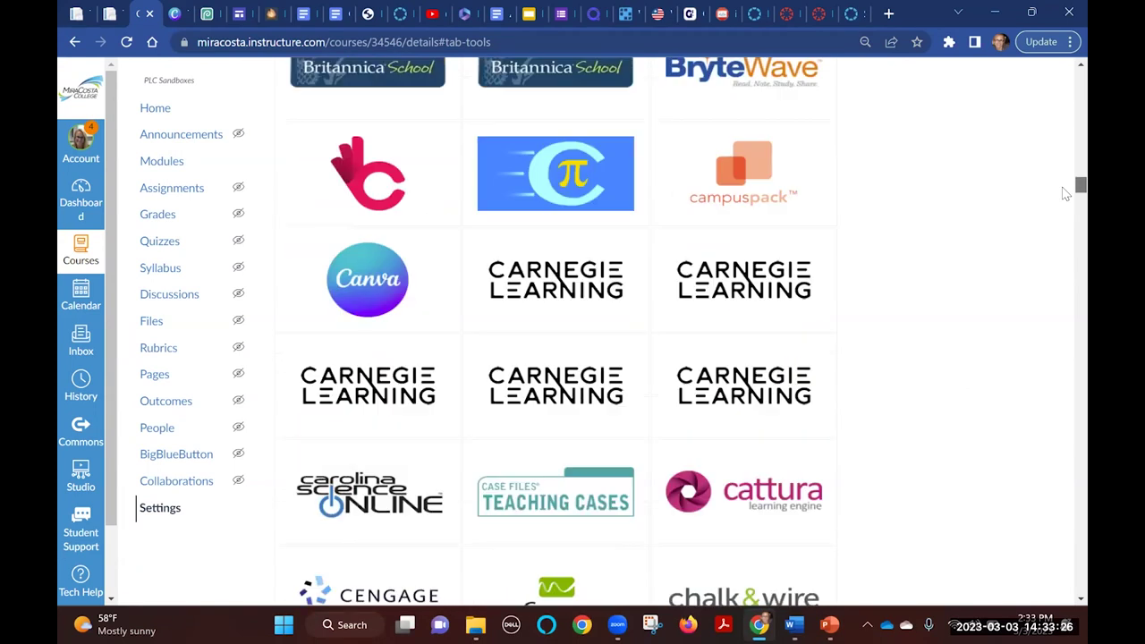
scroll(1064, 134, "up", 20)
scroll(1065, 106, "up", 20)
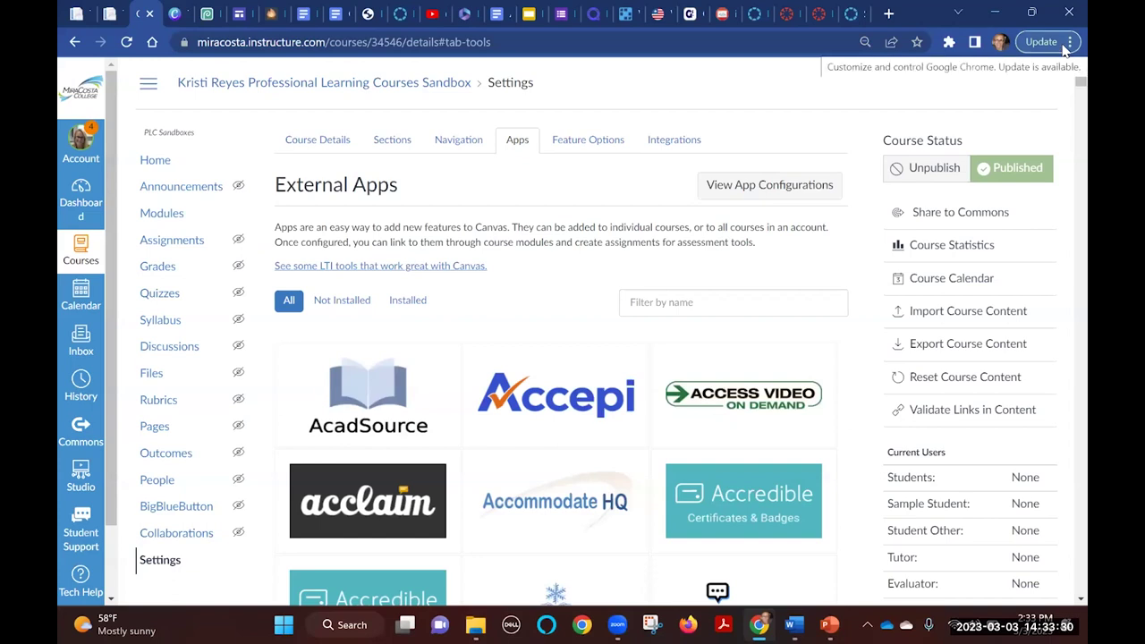
left_click(668, 304)
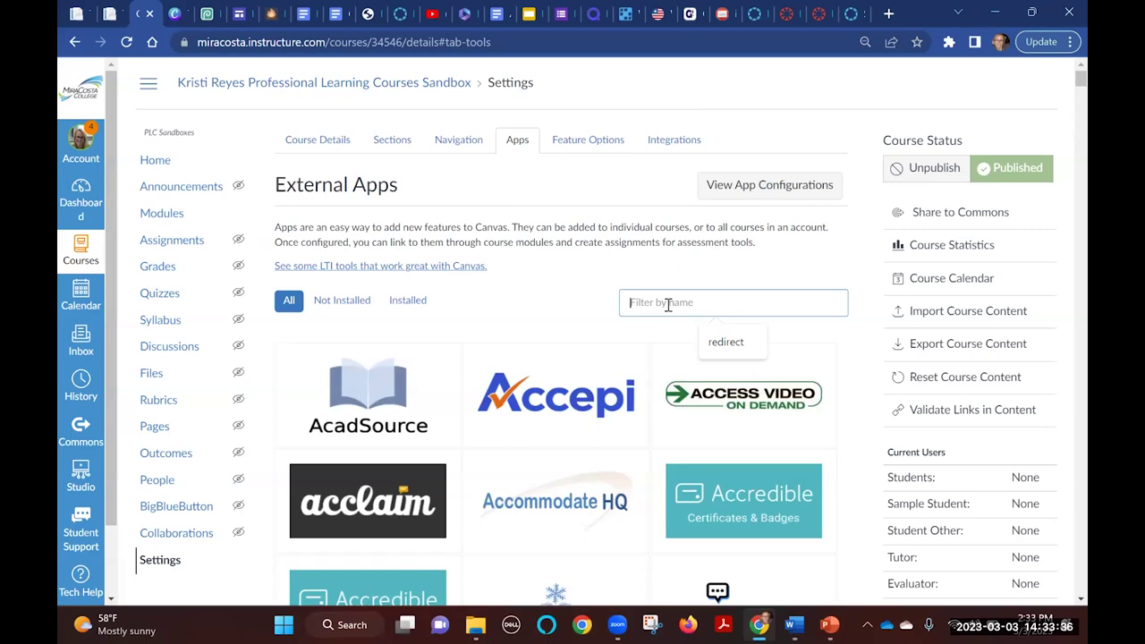
Step: Filter the external apps by 'redirect' and open the Redirect Tool's details
type("red")
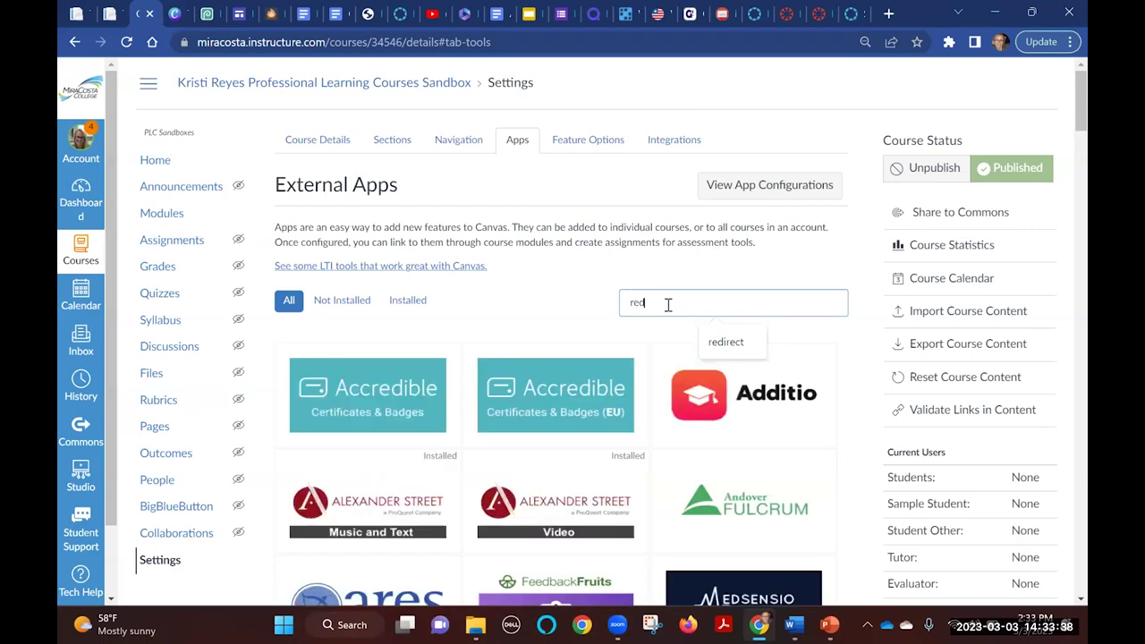
type("irect")
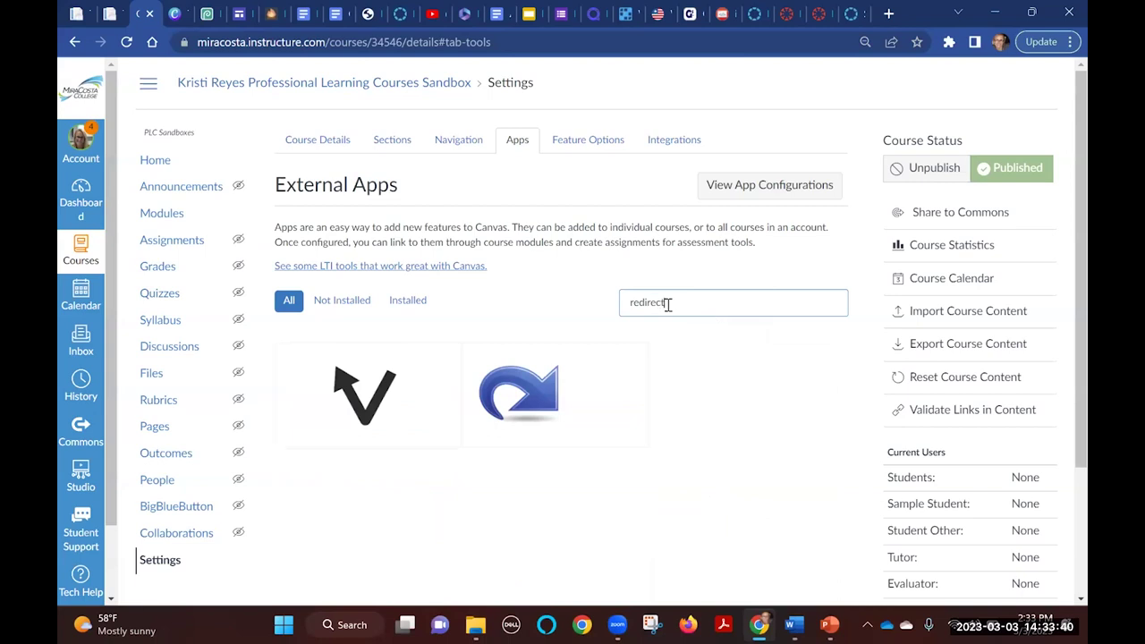
mouse_move(383, 409)
mouse_move(472, 428)
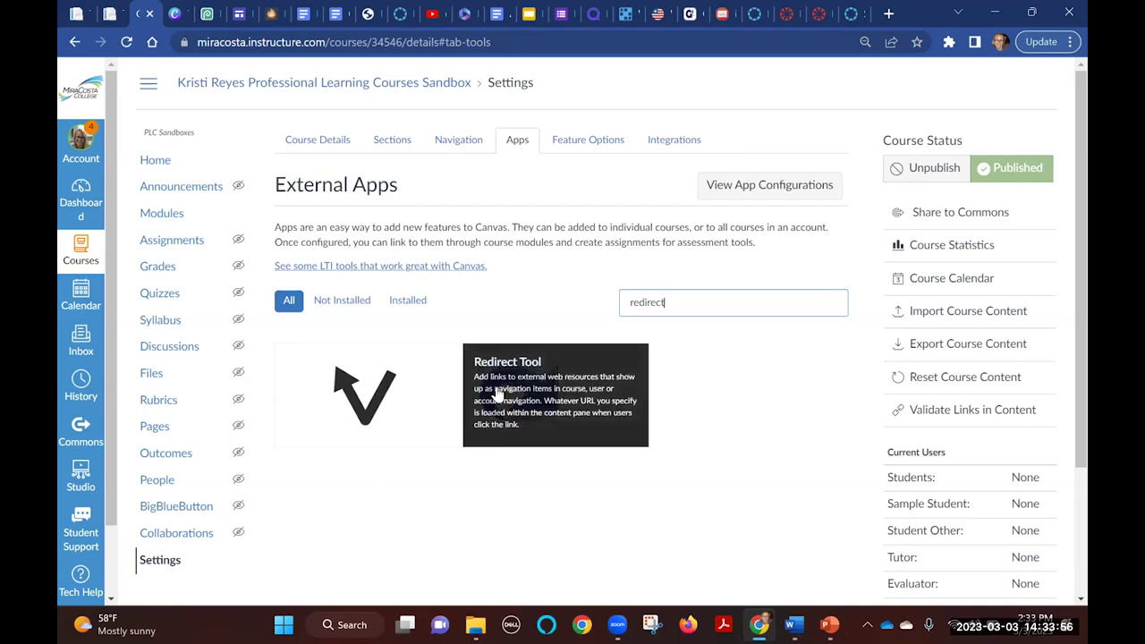
left_click(548, 431)
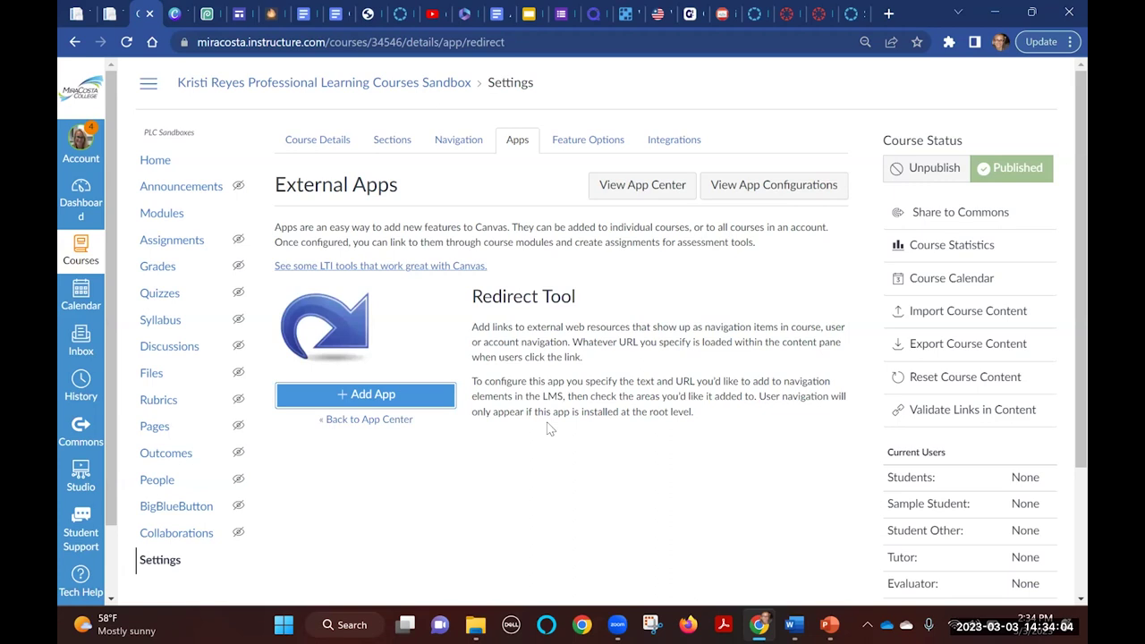
left_click(418, 399)
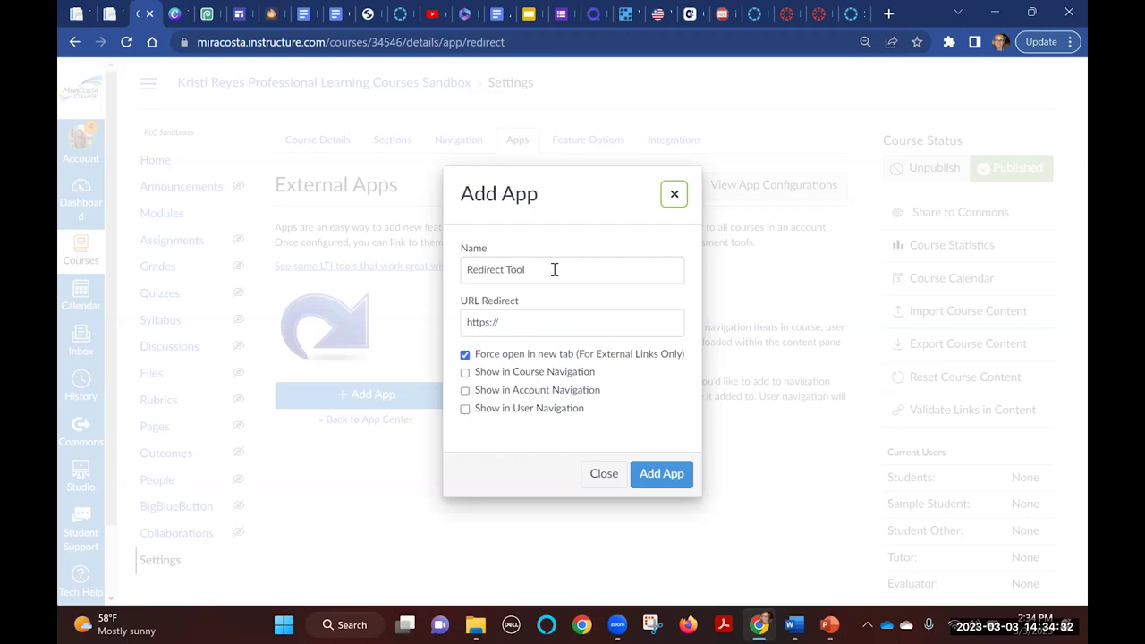
left_click_drag(555, 269, 385, 281)
key("BackSpace")
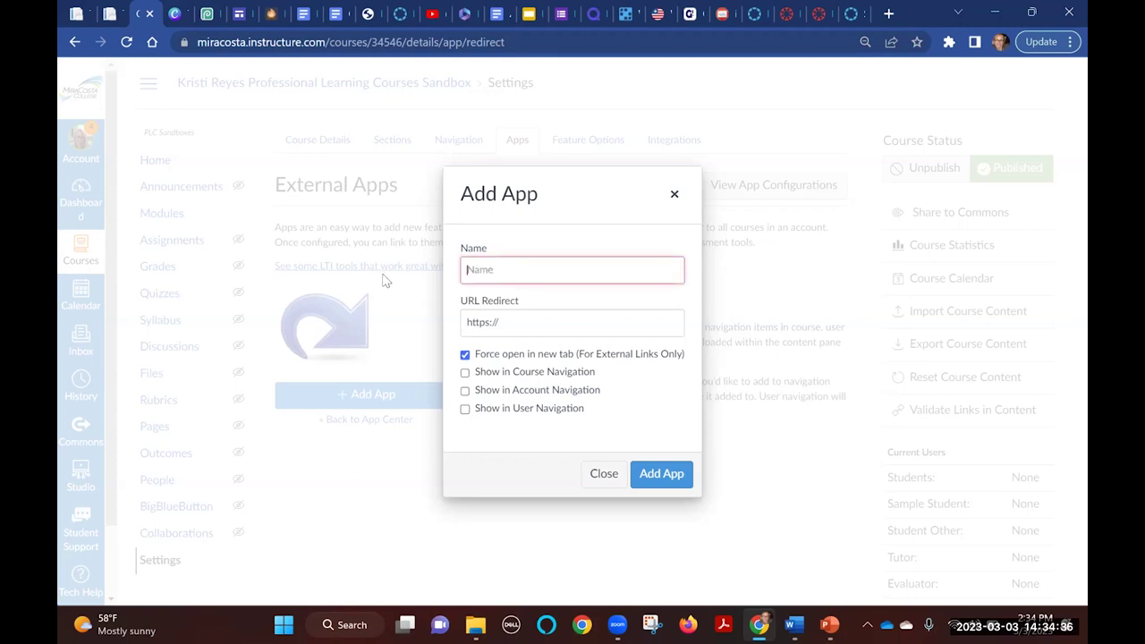
type("Sc")
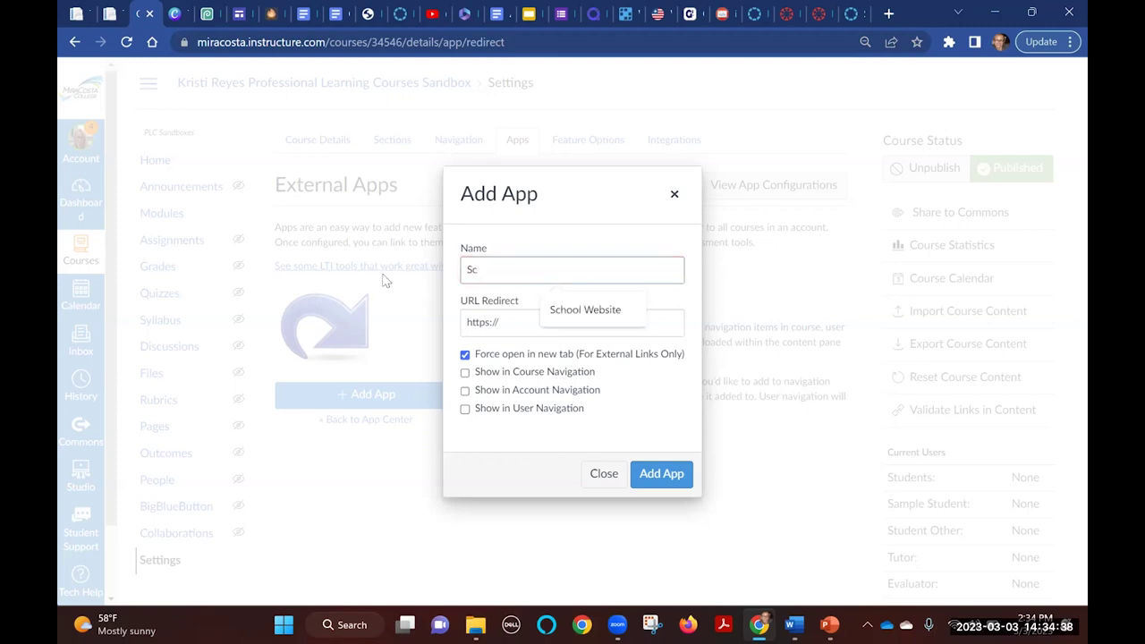
type("hool Website")
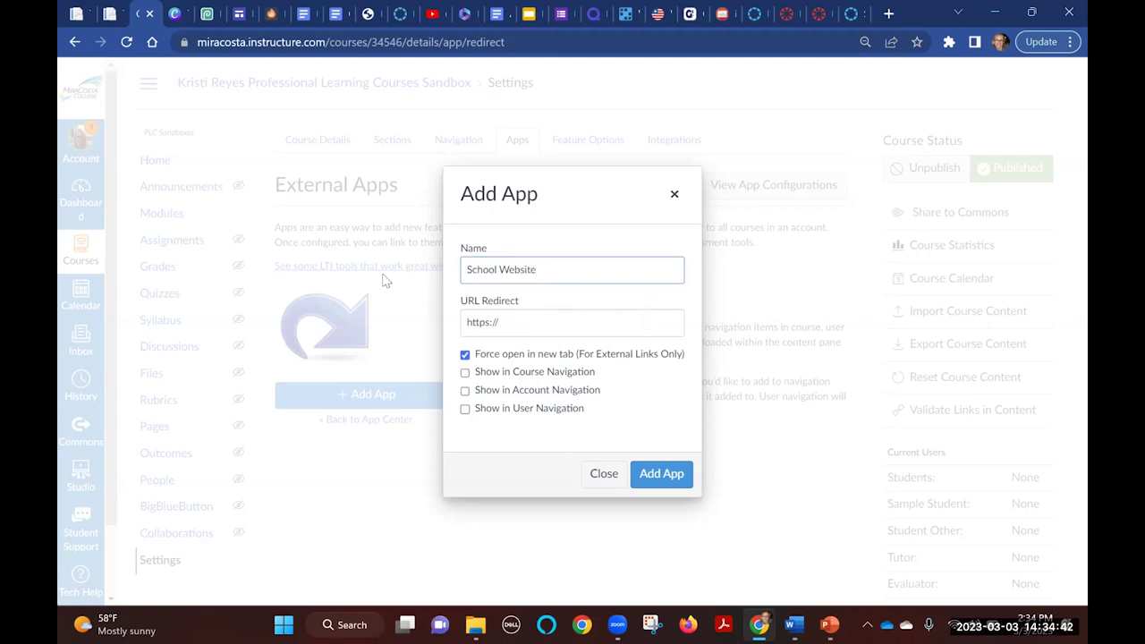
left_click(511, 330)
type("https://")
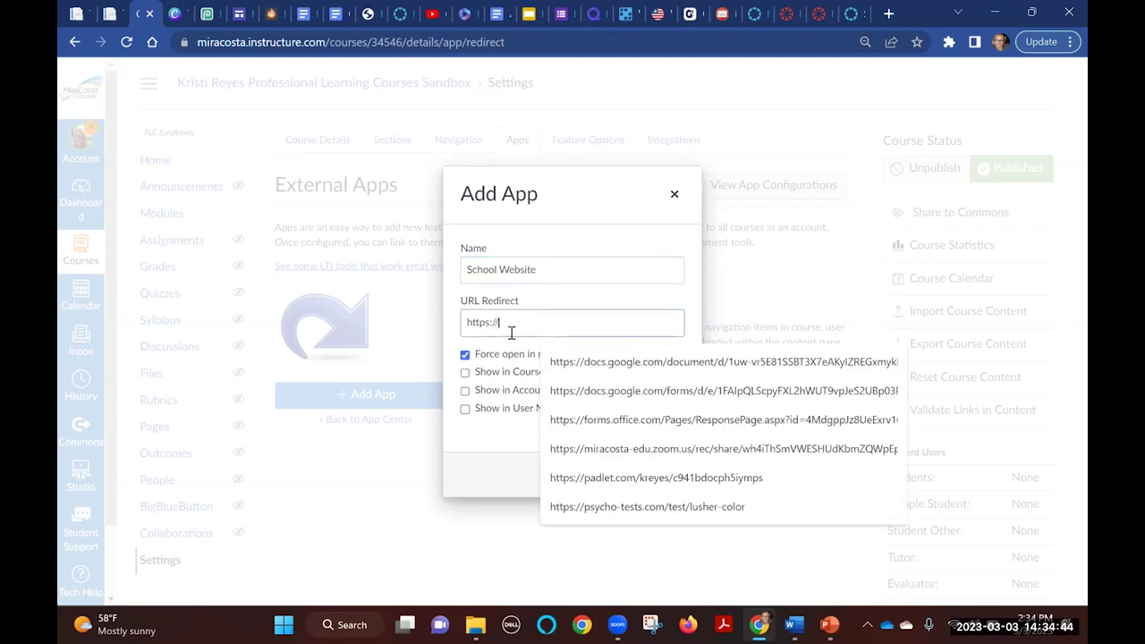
type("www")
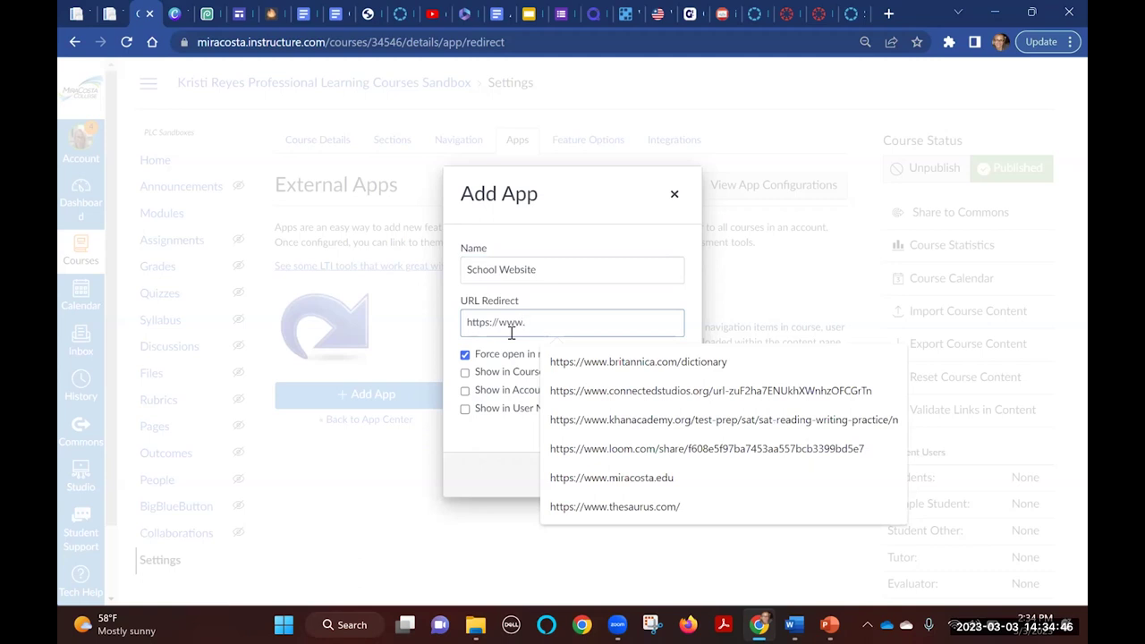
type(".mi")
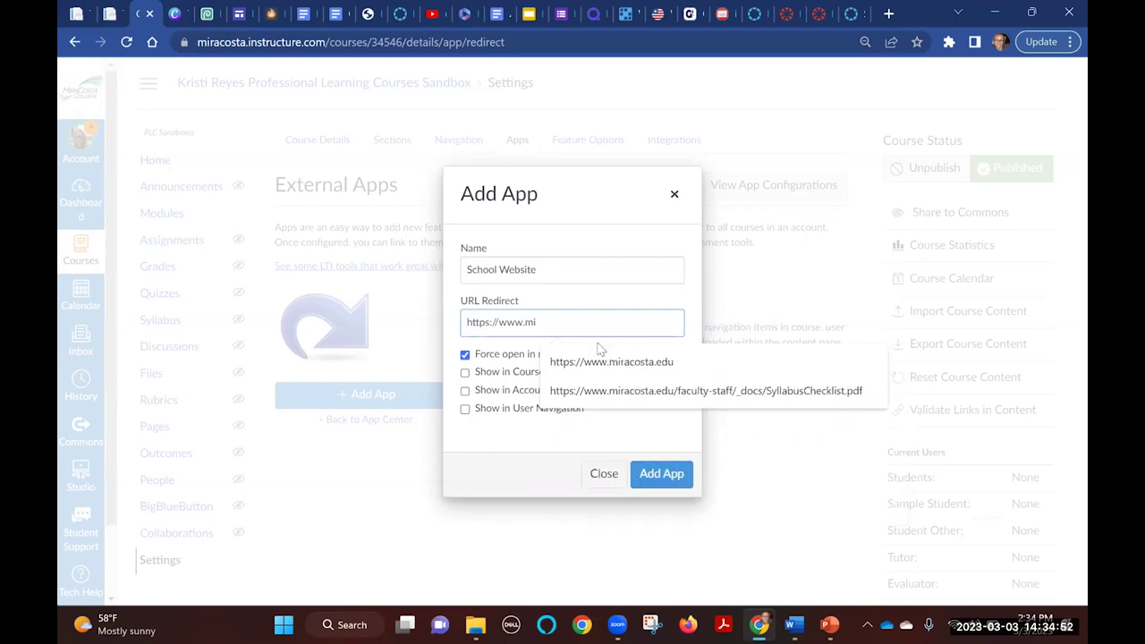
left_click(605, 361)
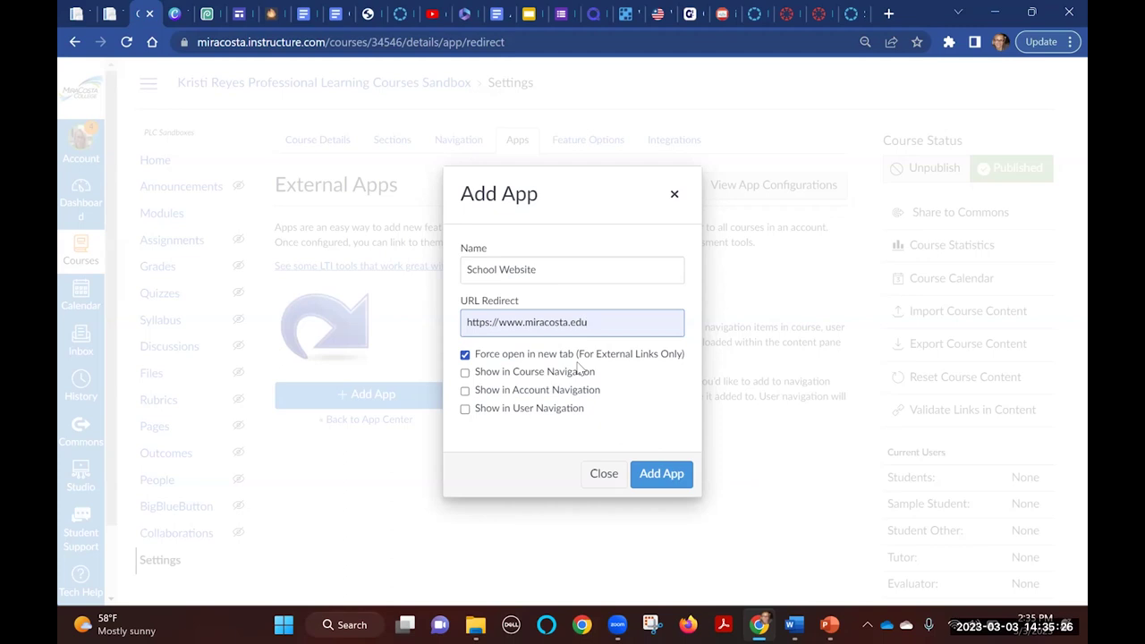
Step: Show the link in course, account and user navigation, without forcing a new tab
double_click(462, 374)
left_click(464, 373)
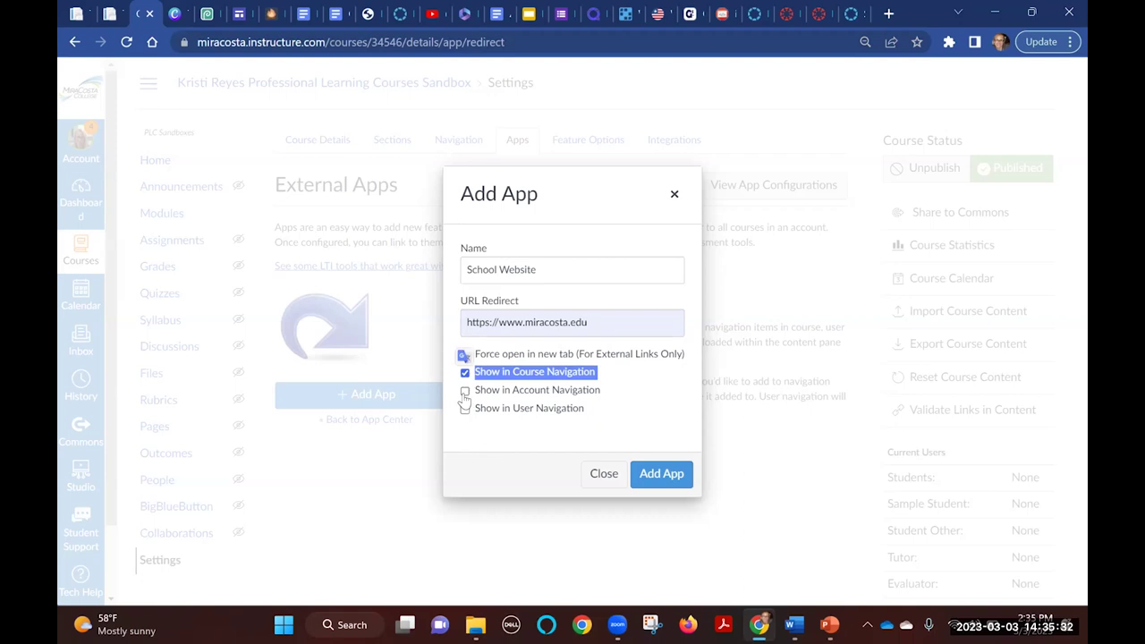
left_click(466, 393)
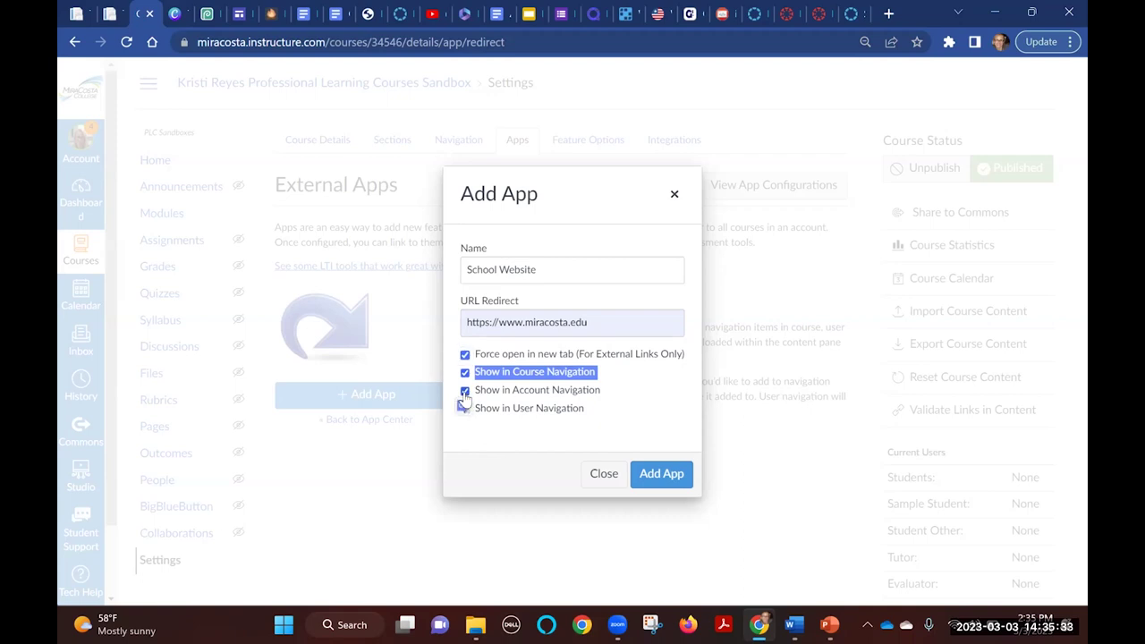
left_click(495, 433)
left_click(465, 355)
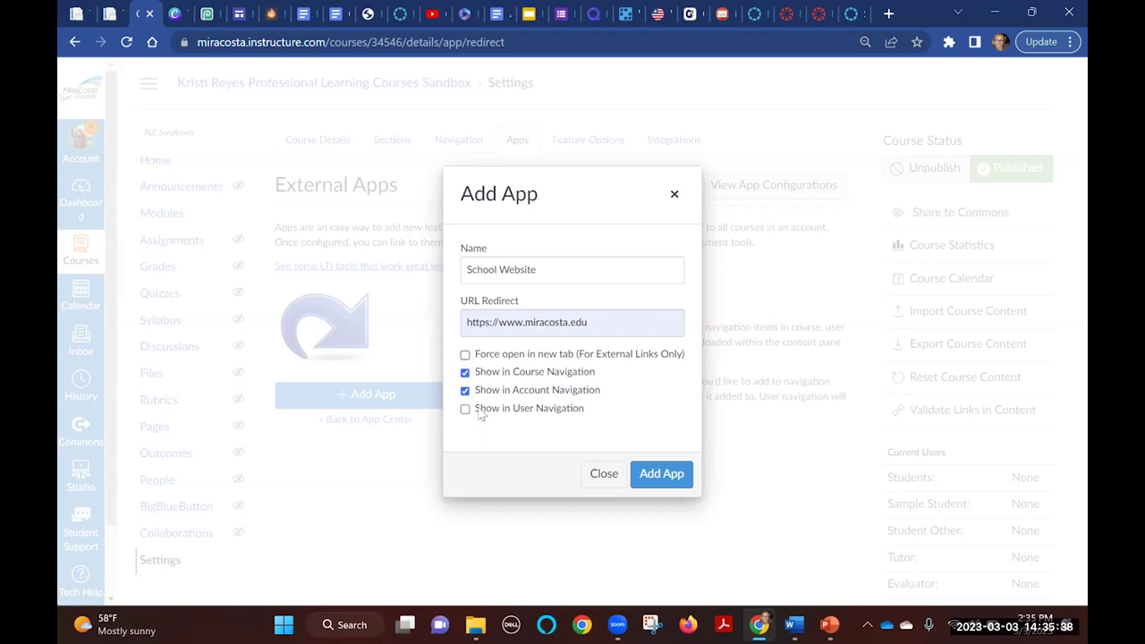
left_click(465, 409)
Step: Add the configured School Website app and reload the Settings page
left_click(669, 479)
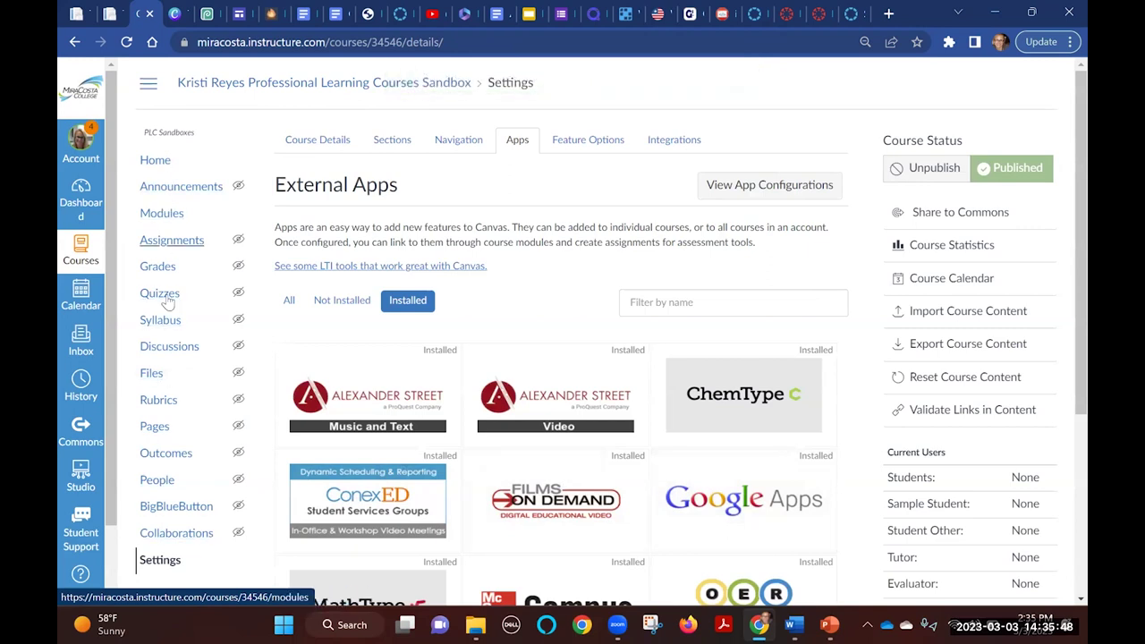
left_click(128, 43)
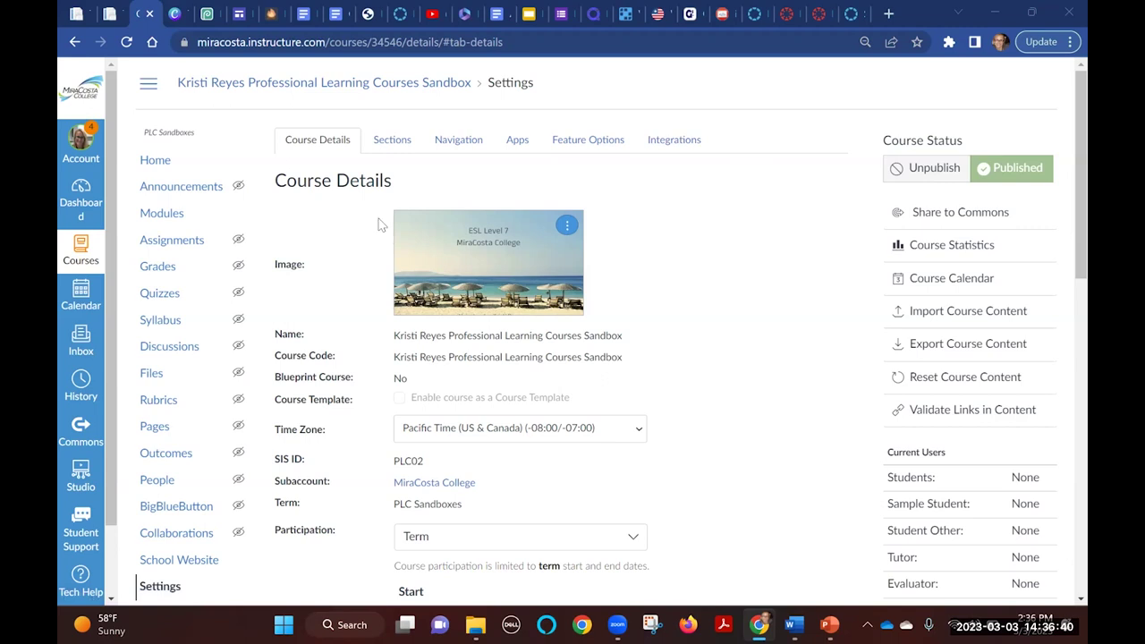
Step: Open the School Website course link in a new browser tab, then close that tab
left_click(157, 569)
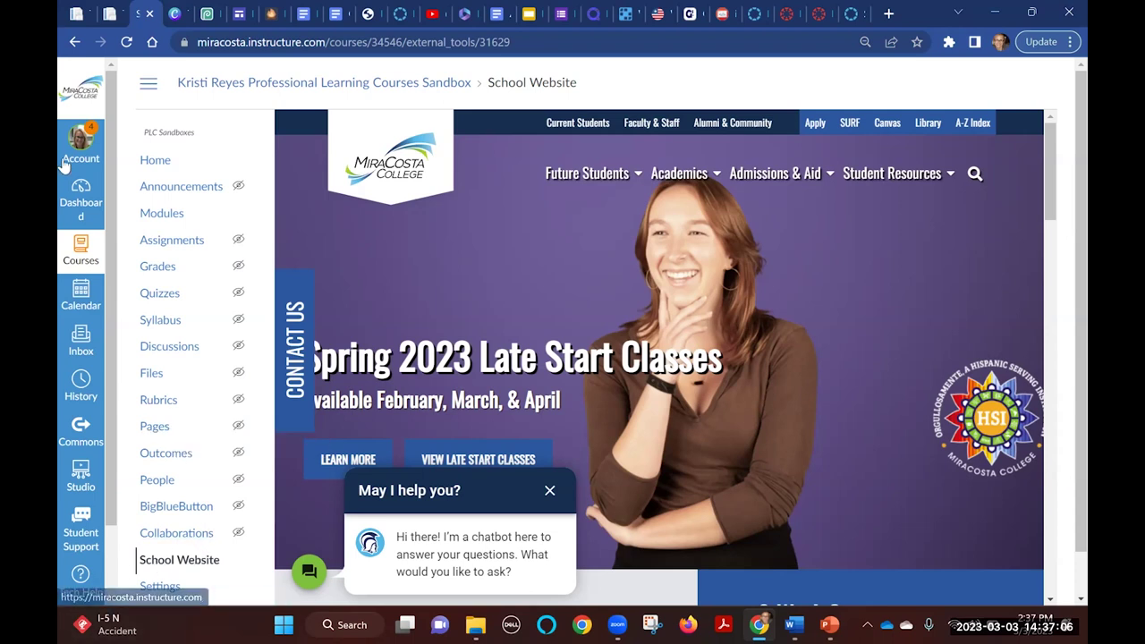
left_click(165, 585)
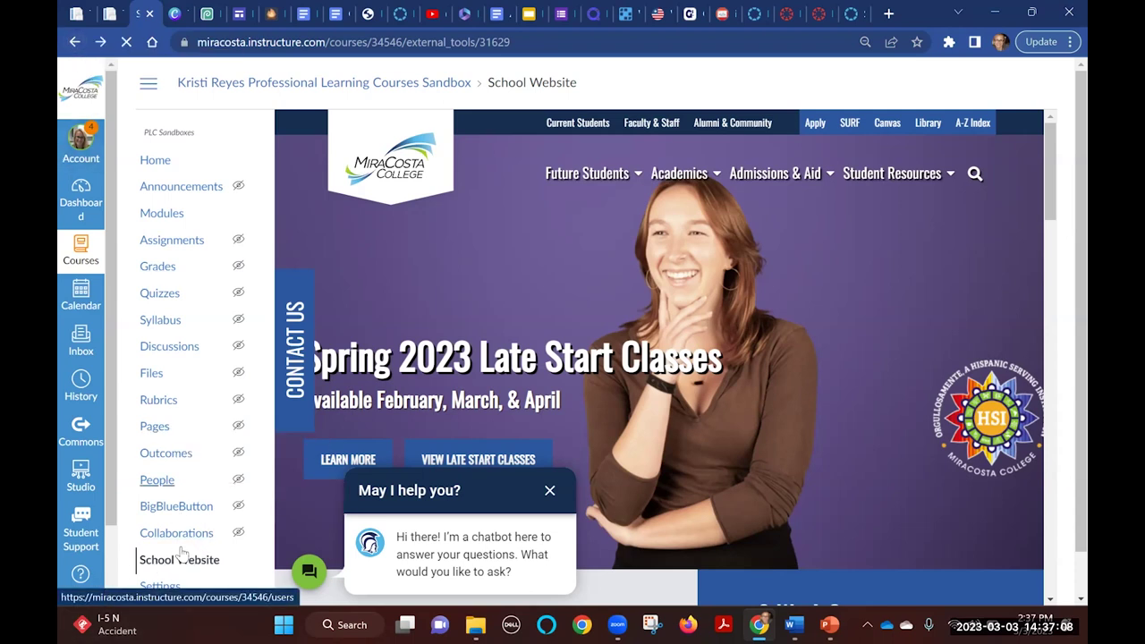
right_click(187, 572)
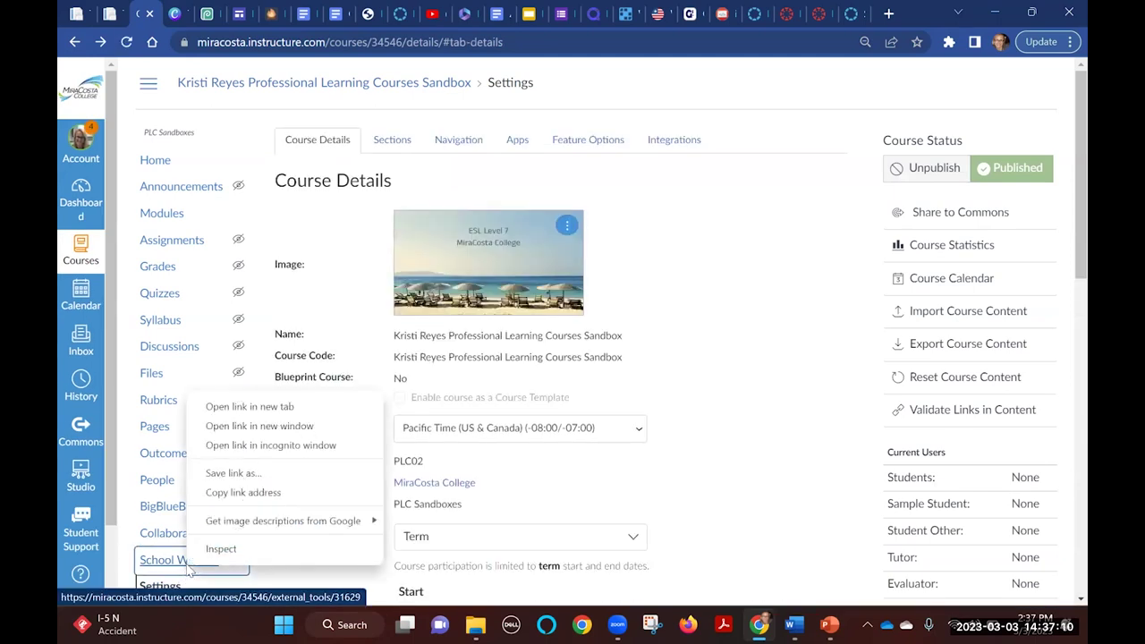
left_click(247, 407)
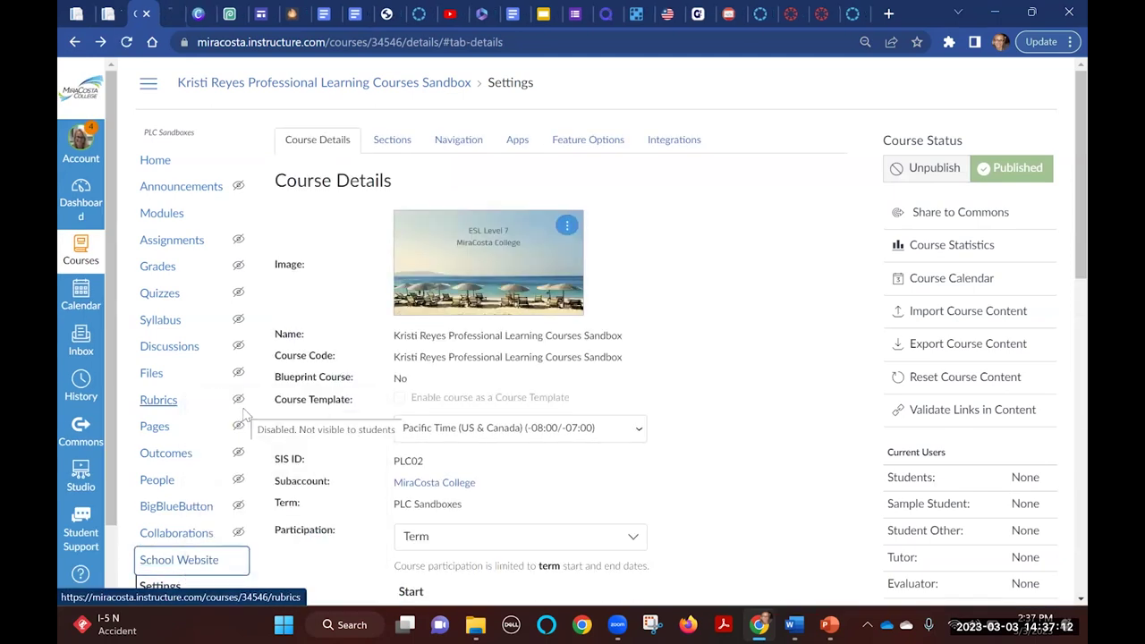
left_click(173, 14)
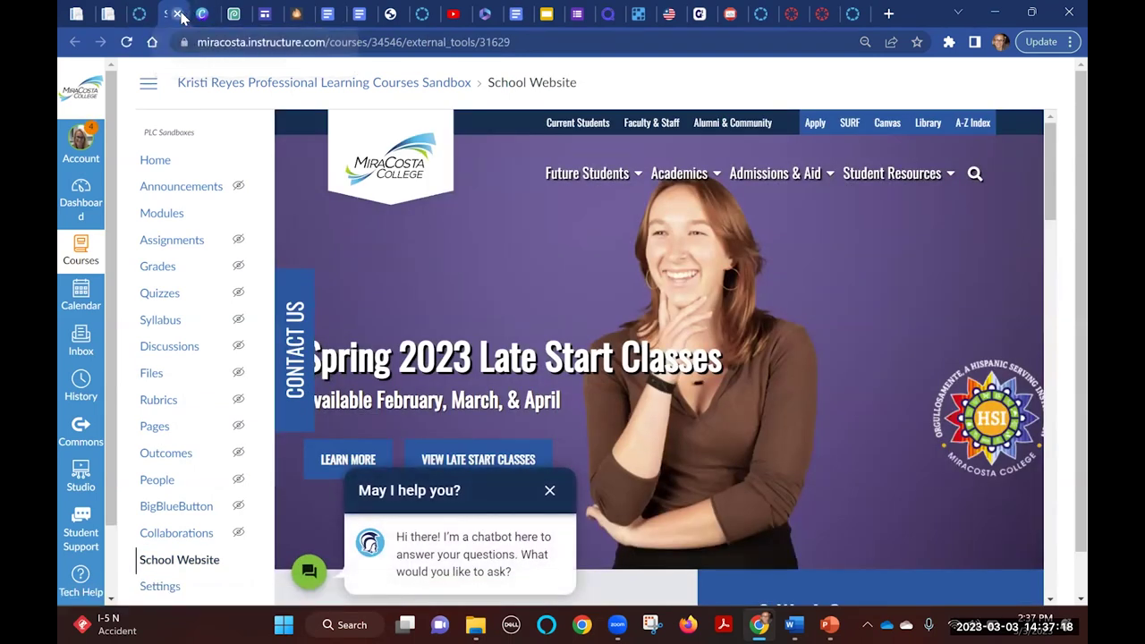
left_click(179, 14)
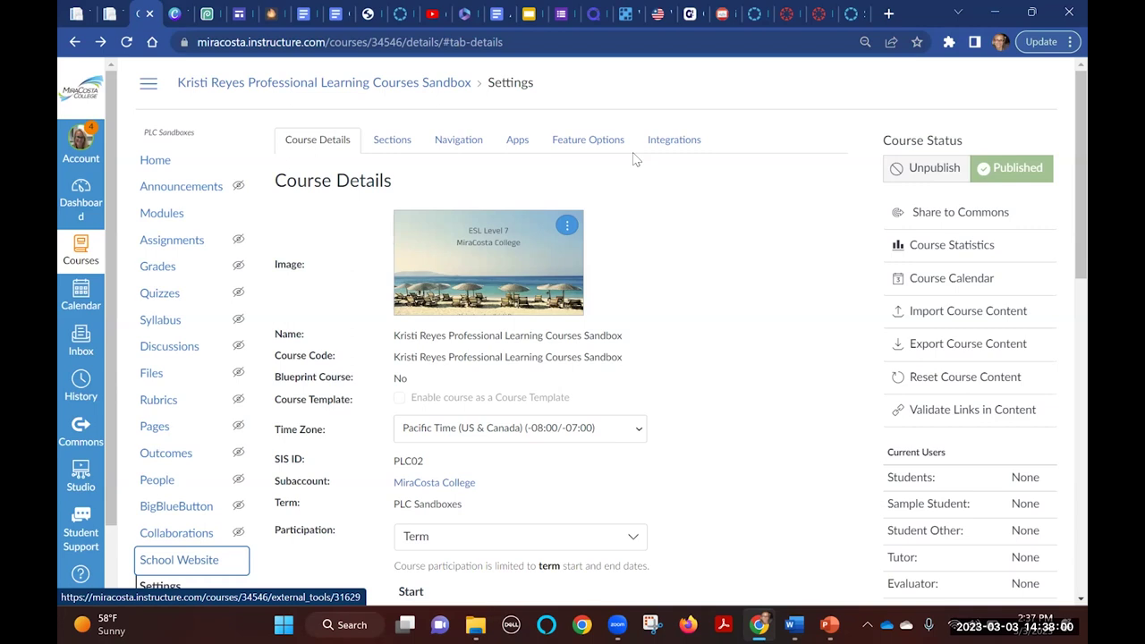
Step: Go to the course Syllabus page, then switch to the MiraCosta College ESL Level 7 newsletter tab
left_click(161, 320)
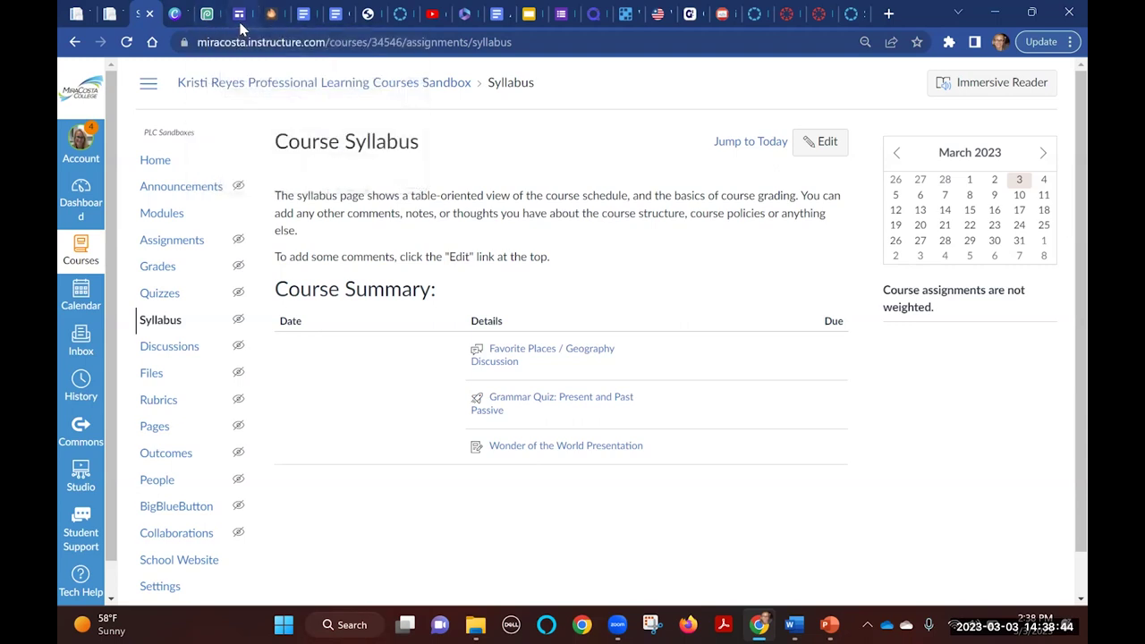
left_click(270, 15)
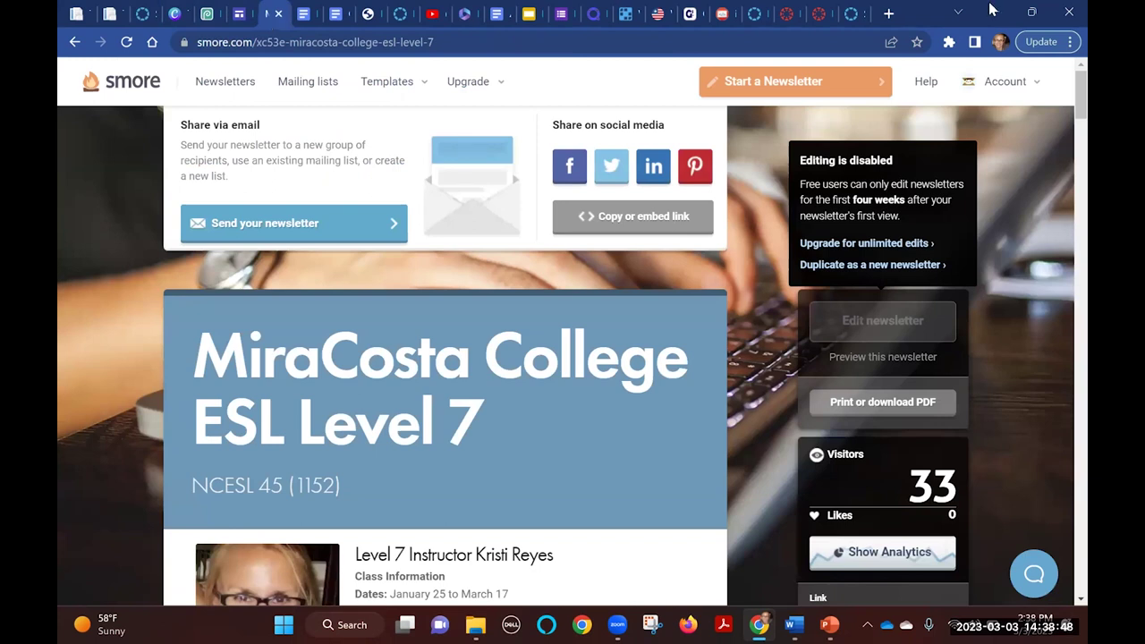
scroll(1065, 157, "down", 2)
scroll(1065, 157, "down", 15)
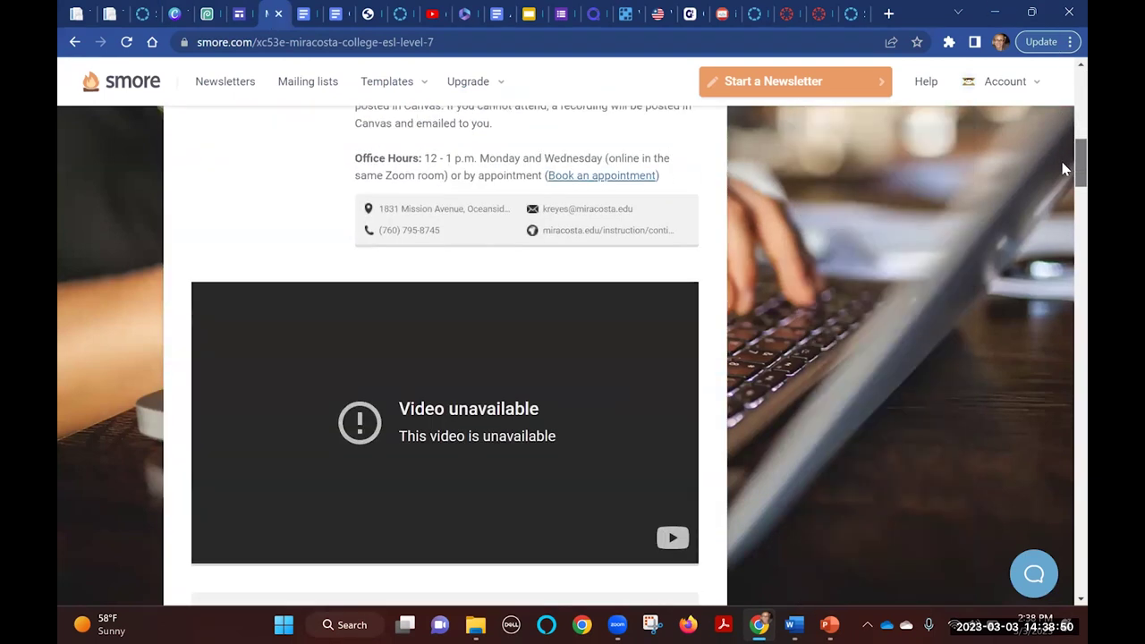
scroll(1063, 280, "down", 8)
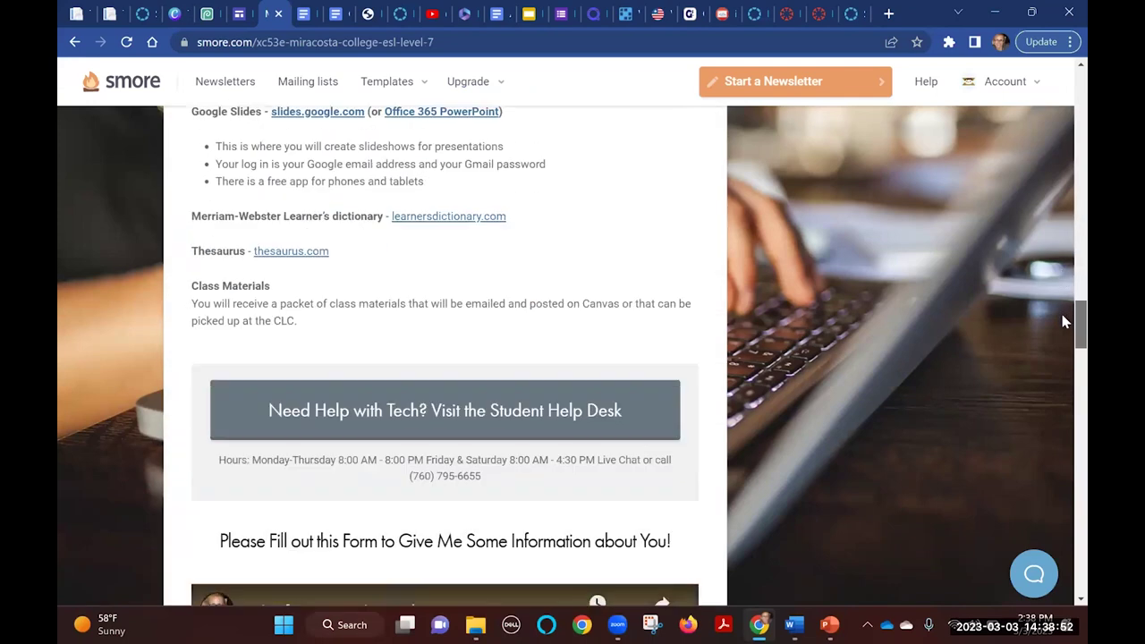
scroll(1065, 344, "down", 10)
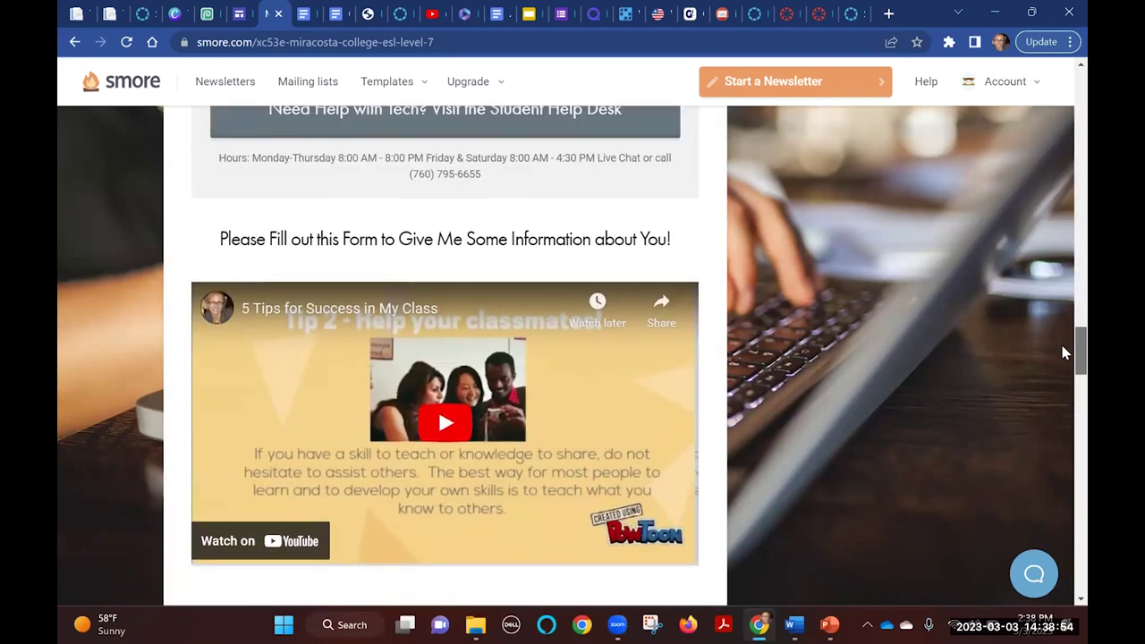
scroll(1063, 408, "up", 3)
scroll(1064, 367, "up", 10)
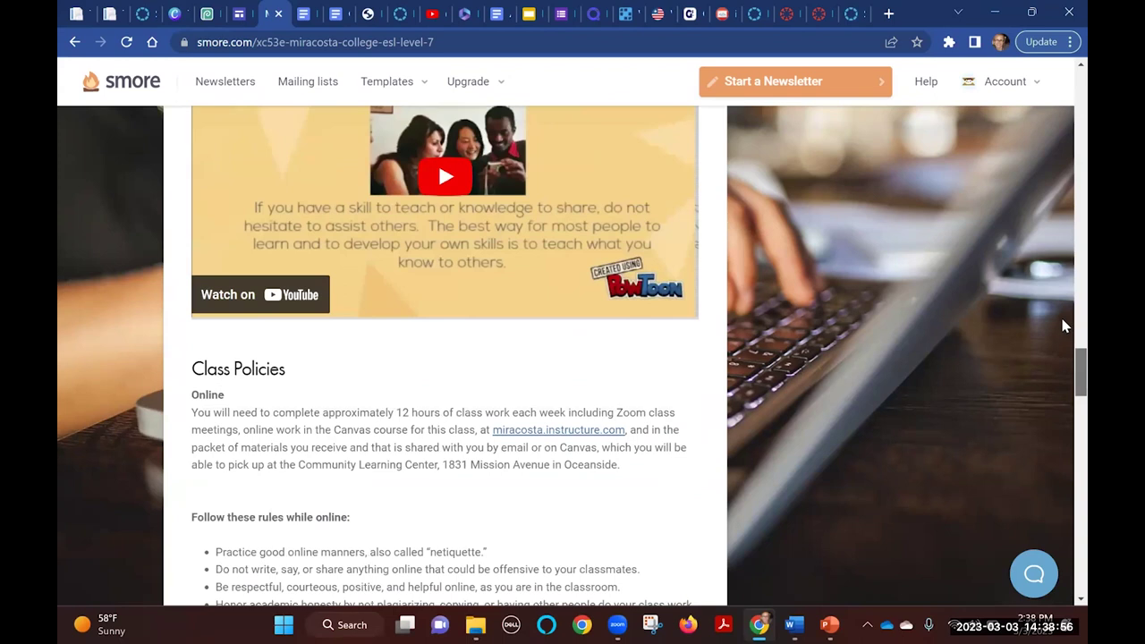
scroll(1064, 346, "down", 5)
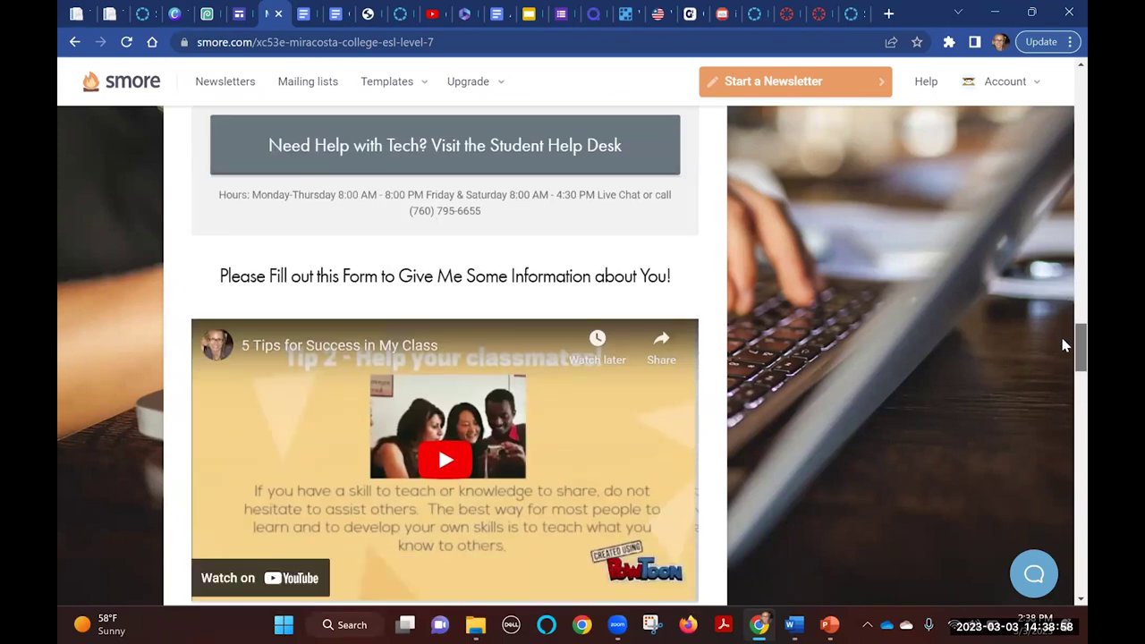
scroll(1064, 354, "down", 6)
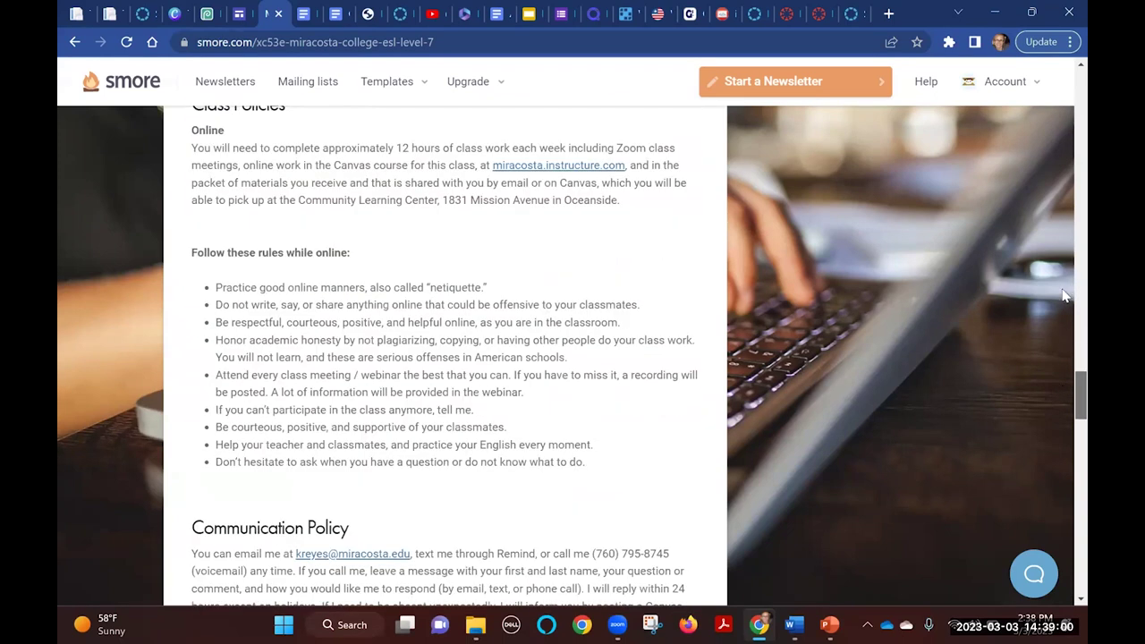
scroll(1065, 295, "up", 8)
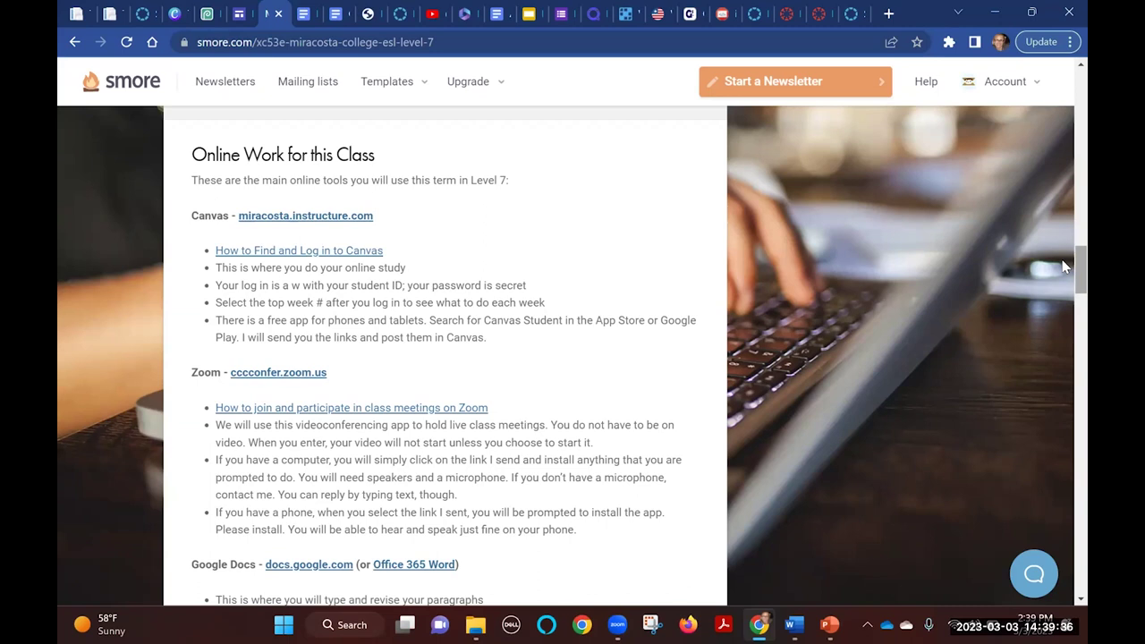
left_click_drag(1064, 267, 1065, 78)
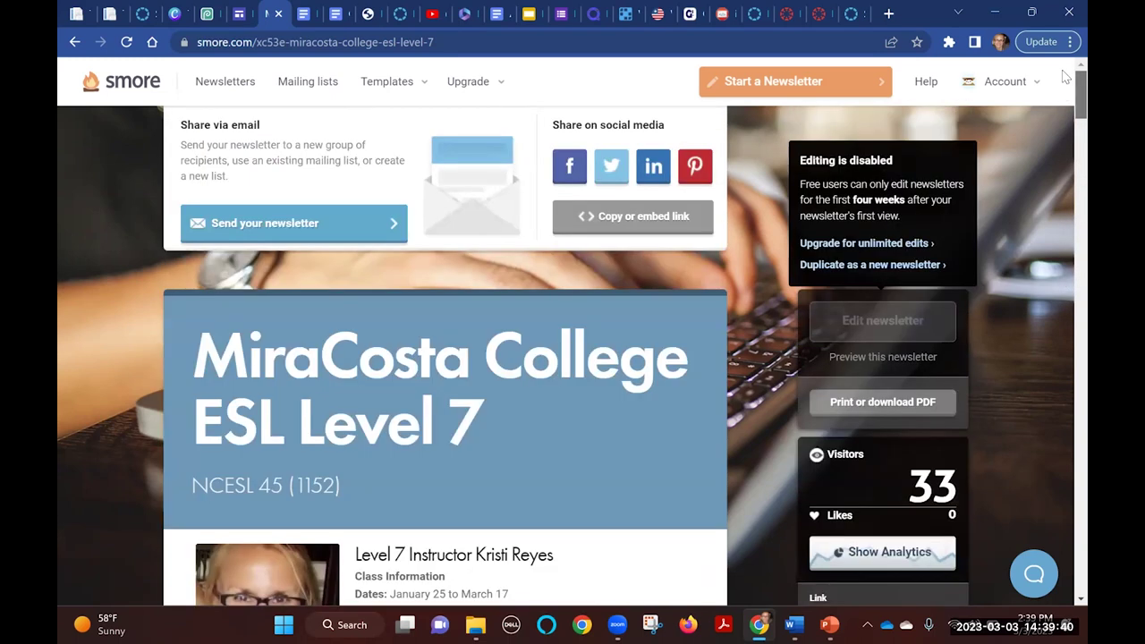
Step: Select the Smore newsletter's iframe embed code, then return to the Canvas Syllabus tab
left_click(625, 222)
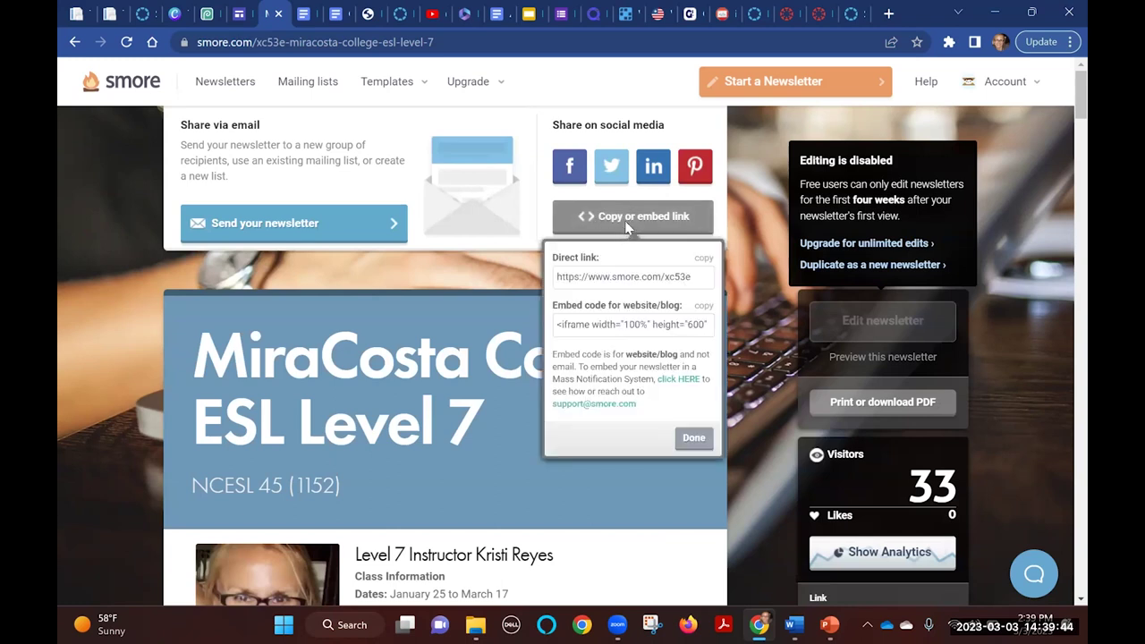
left_click(605, 327)
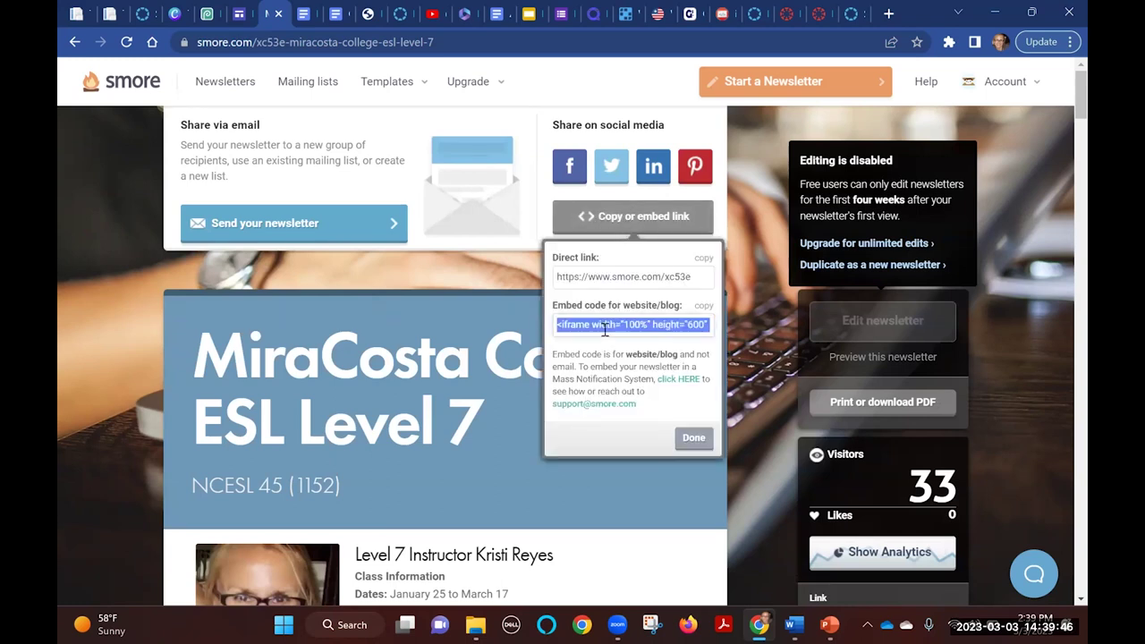
left_click(395, 195)
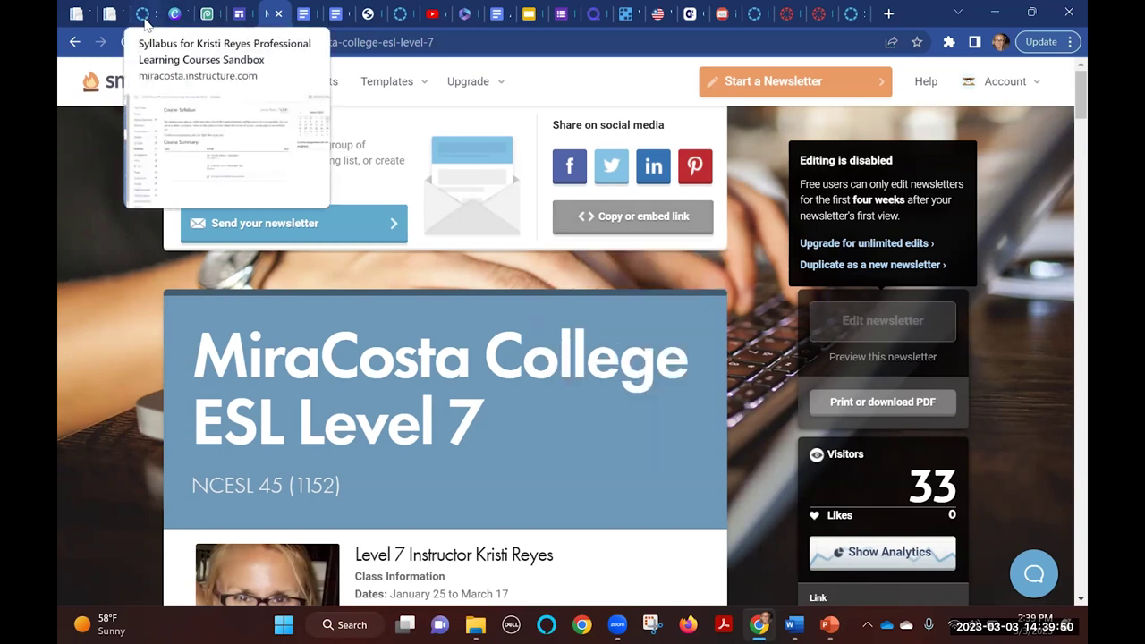
left_click(142, 14)
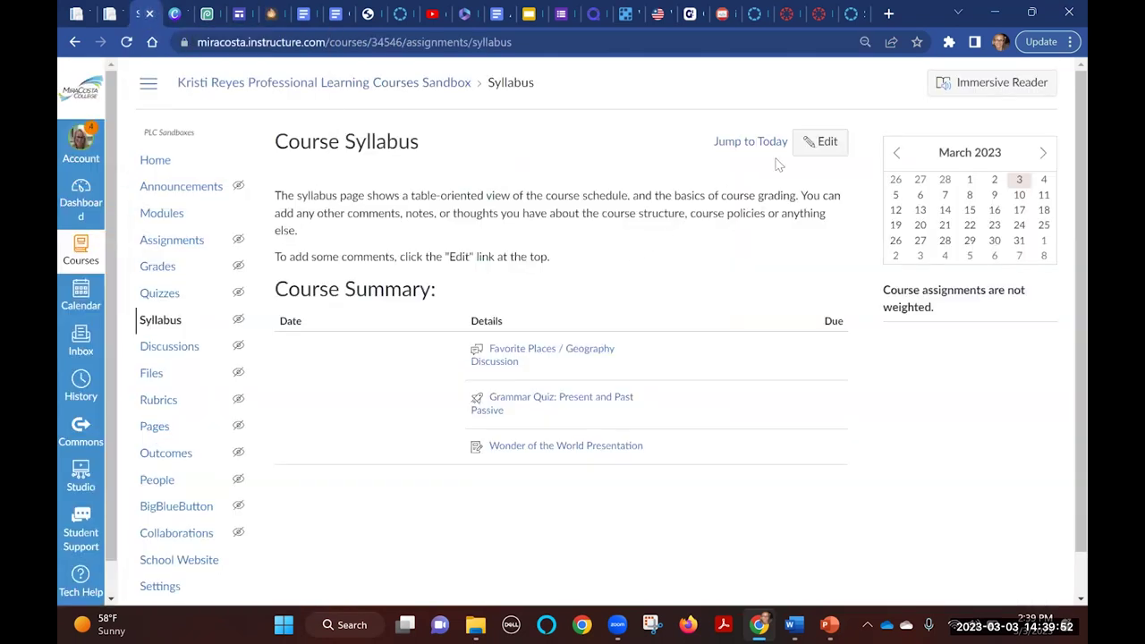
Step: Edit the empty Course Syllabus description and switch it to the HTML code view
left_click(819, 144)
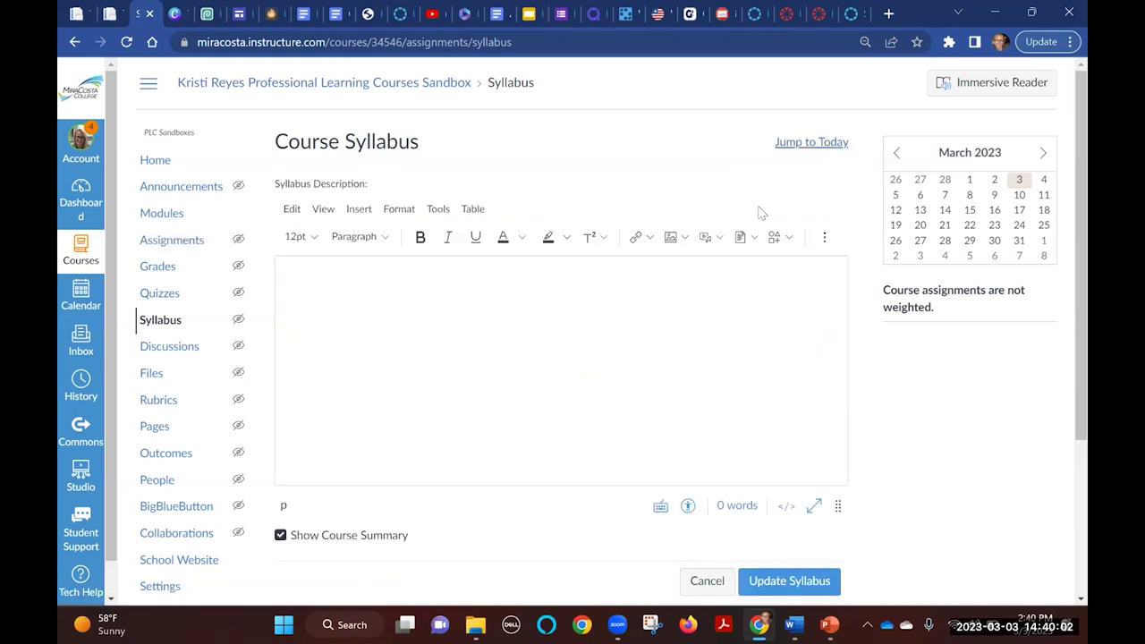
left_click(824, 238)
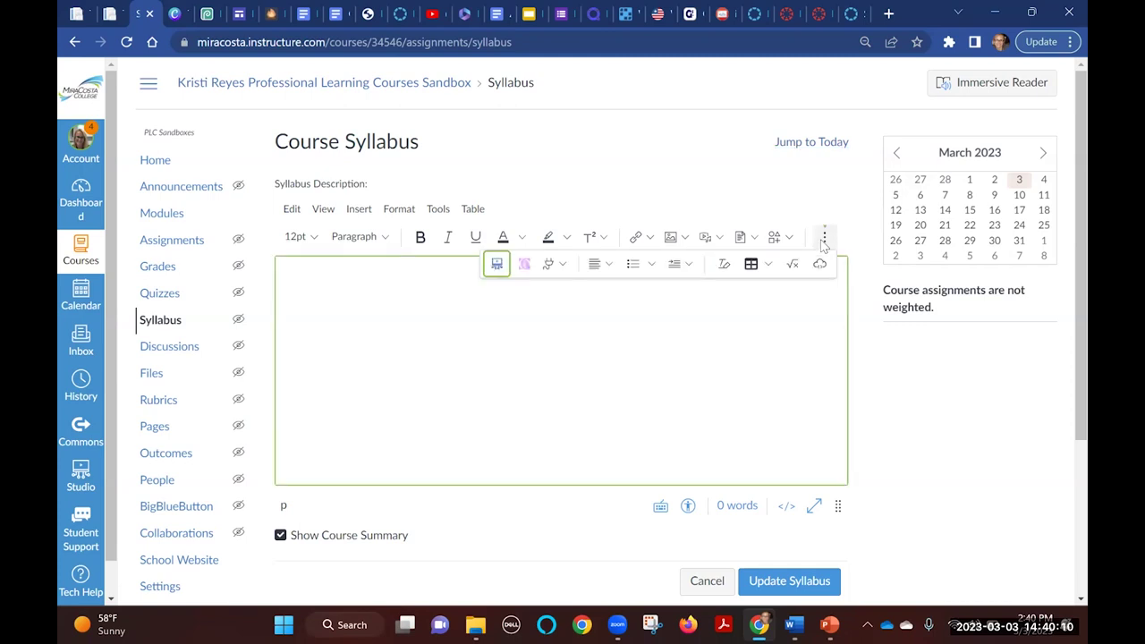
left_click(824, 240)
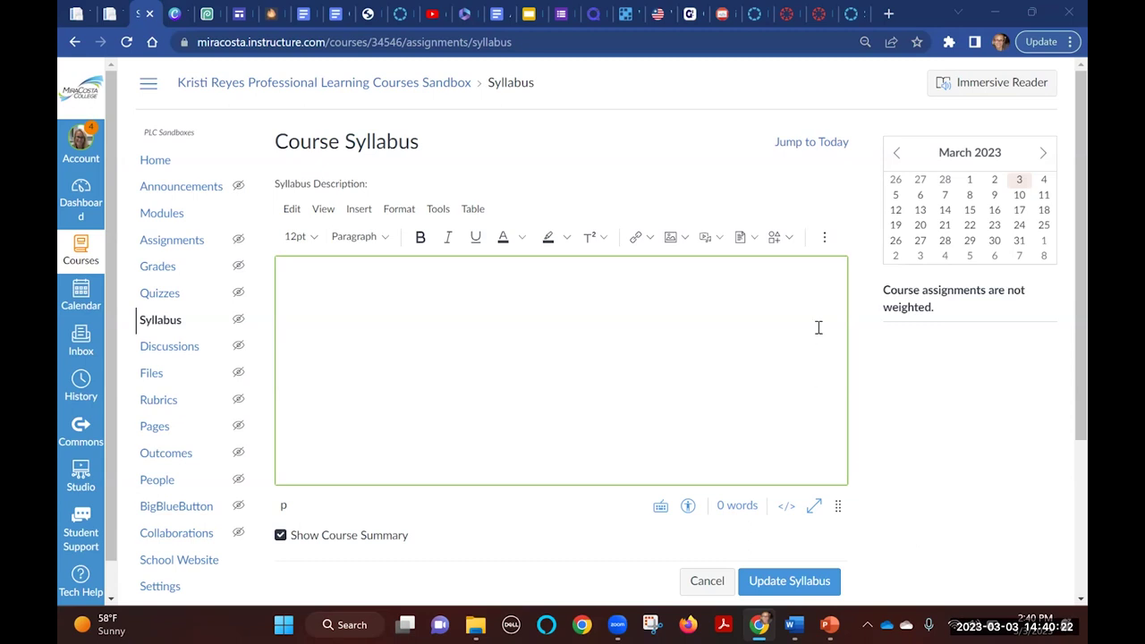
left_click(824, 237)
left_click(824, 238)
left_click(824, 238)
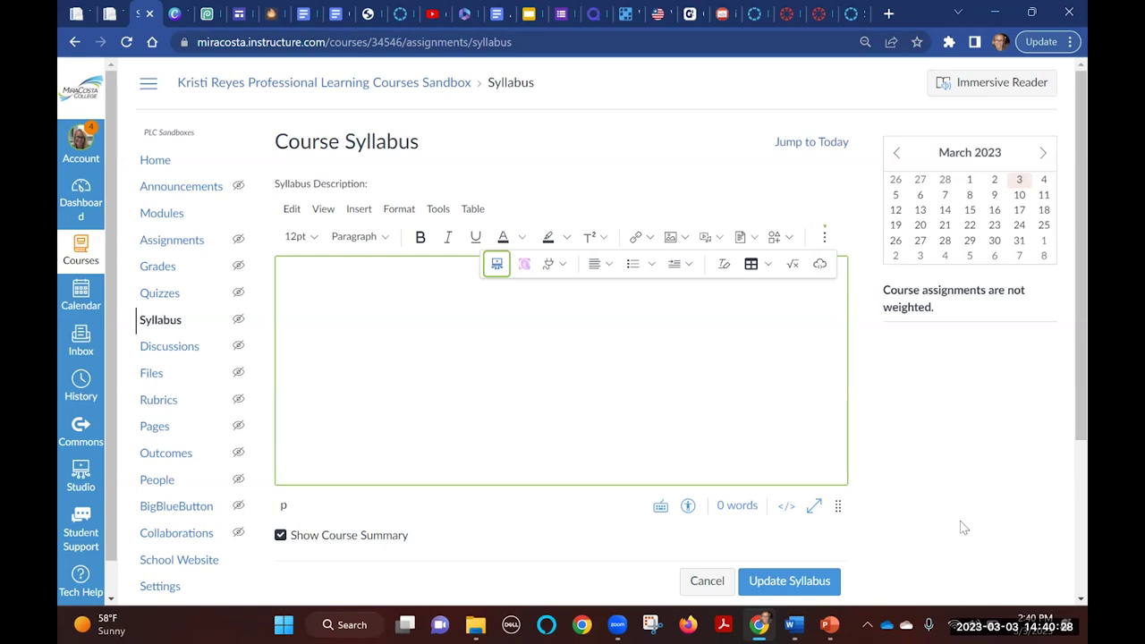
key("Escape")
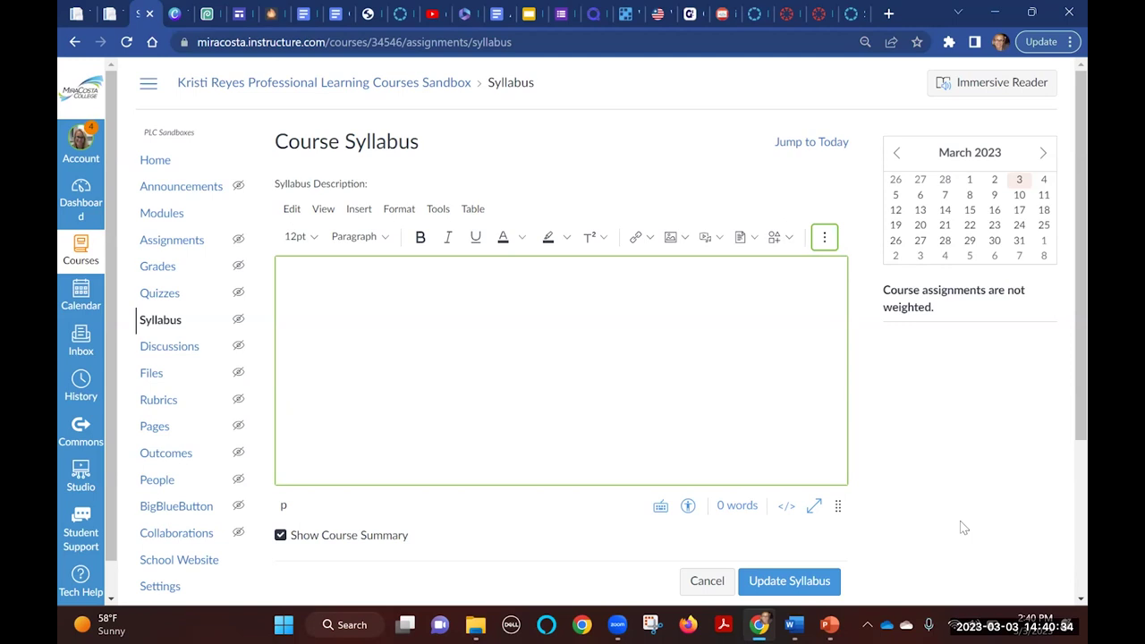
left_click(787, 508)
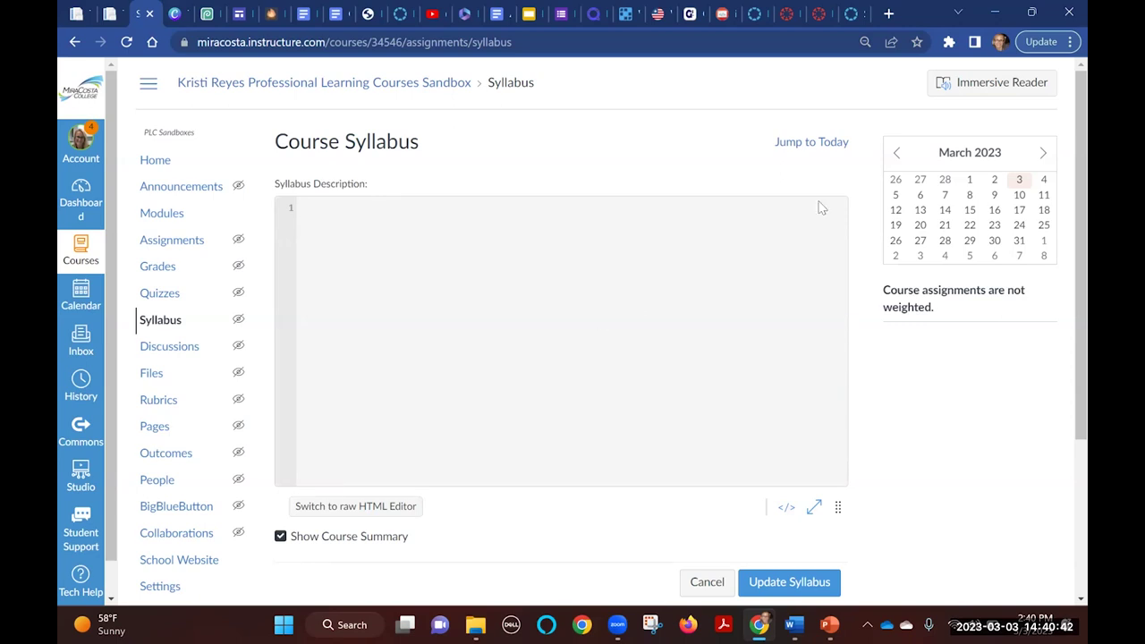
Step: Select the full iframe embed code of the Smore ESL Level 7 newsletter
left_click(266, 13)
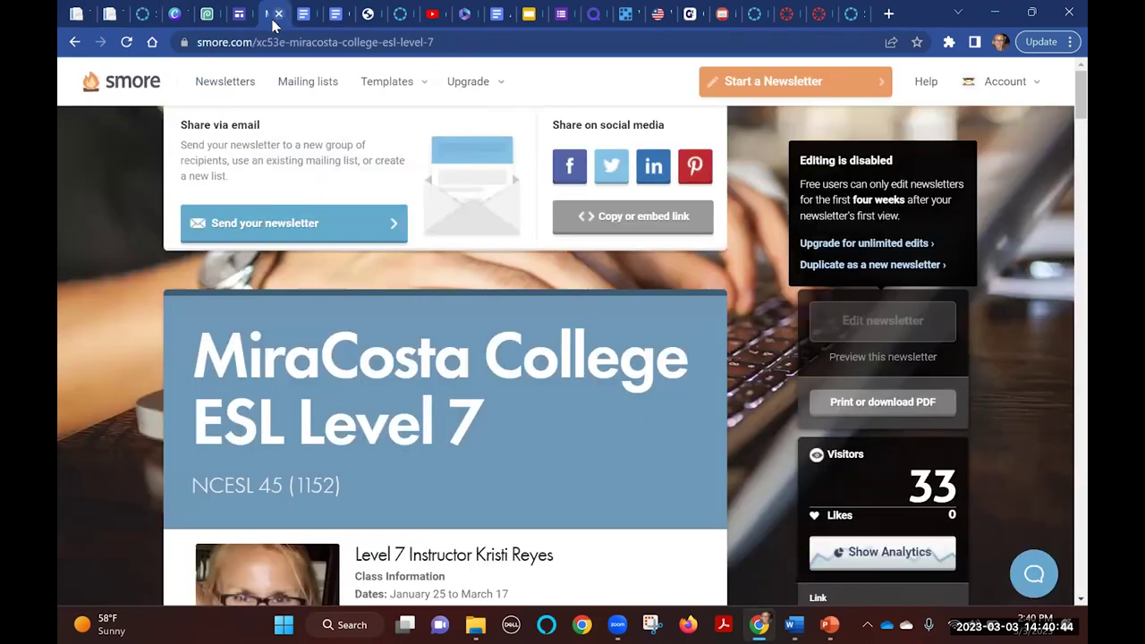
left_click(638, 216)
left_click(620, 279)
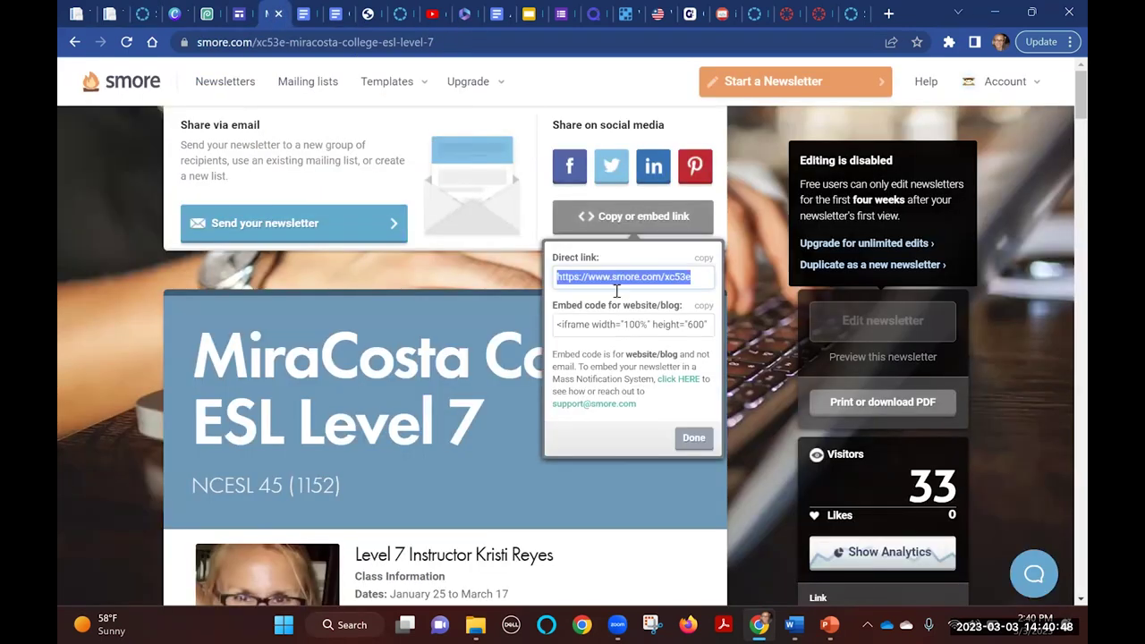
left_click(599, 325)
key("shift+Home")
key("ctrl+a")
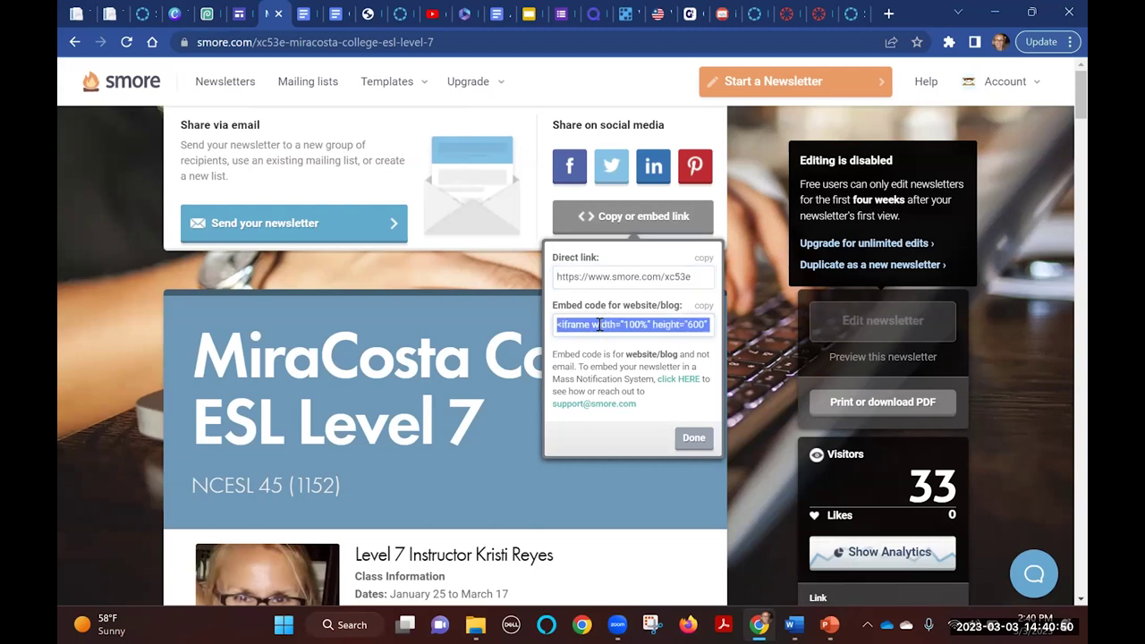
Step: Paste the Smore embed code into the Canvas syllabus description
left_click(142, 15)
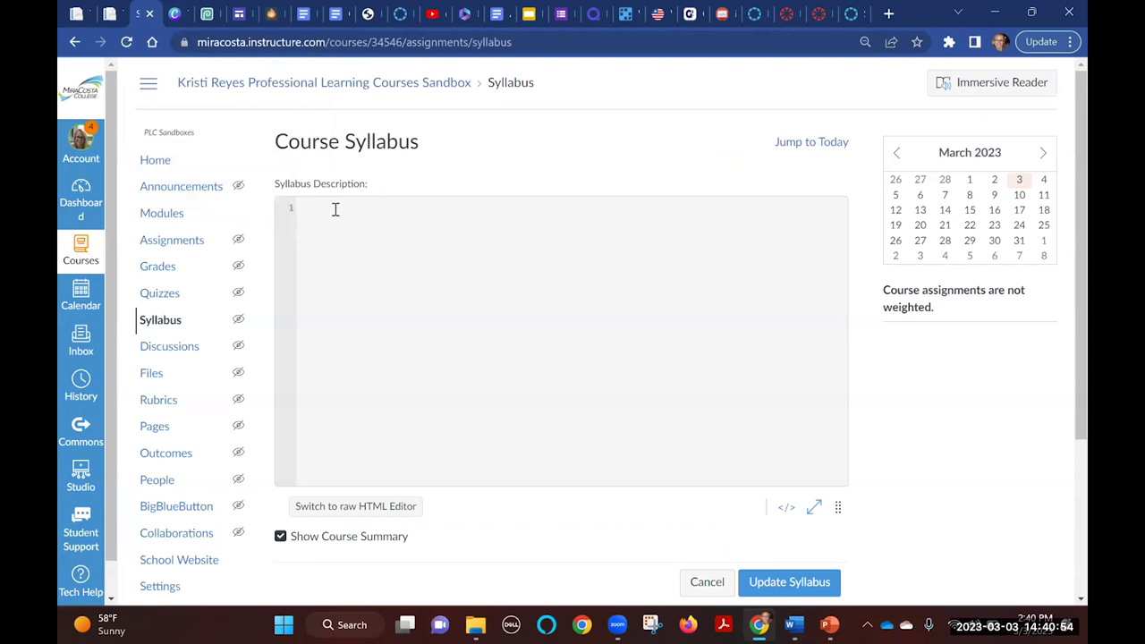
left_click(335, 210)
type("<iframe width=\"100%\" height=\"600\" src=\"https://www.smore.com/xc53e-miracosta-college-esl-level-7?embed=1\" title=\"MiraCosta College ESL Level 7\" scrolling=\"auto\" frameborder=\"0\" allowtransparency=\"true\" style=\"min-width: 320px;border: none;\"></iframe>")
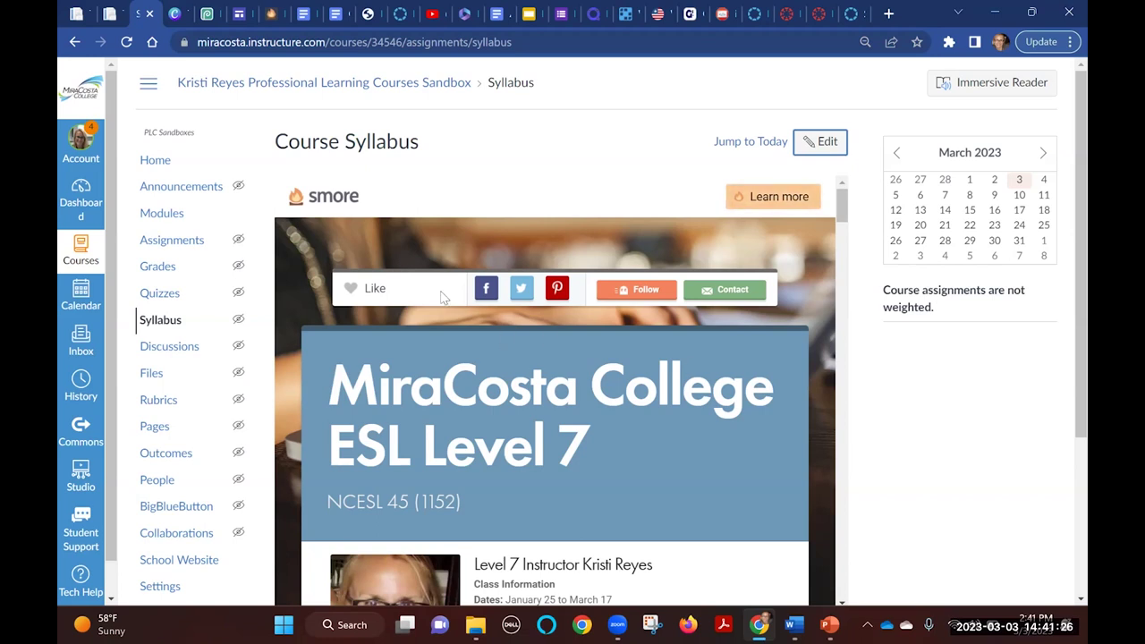
Step: Close the Level 7 @ MiraCosta College Google Sites tab and review the Canvas syllabus newsletter
left_click(239, 15)
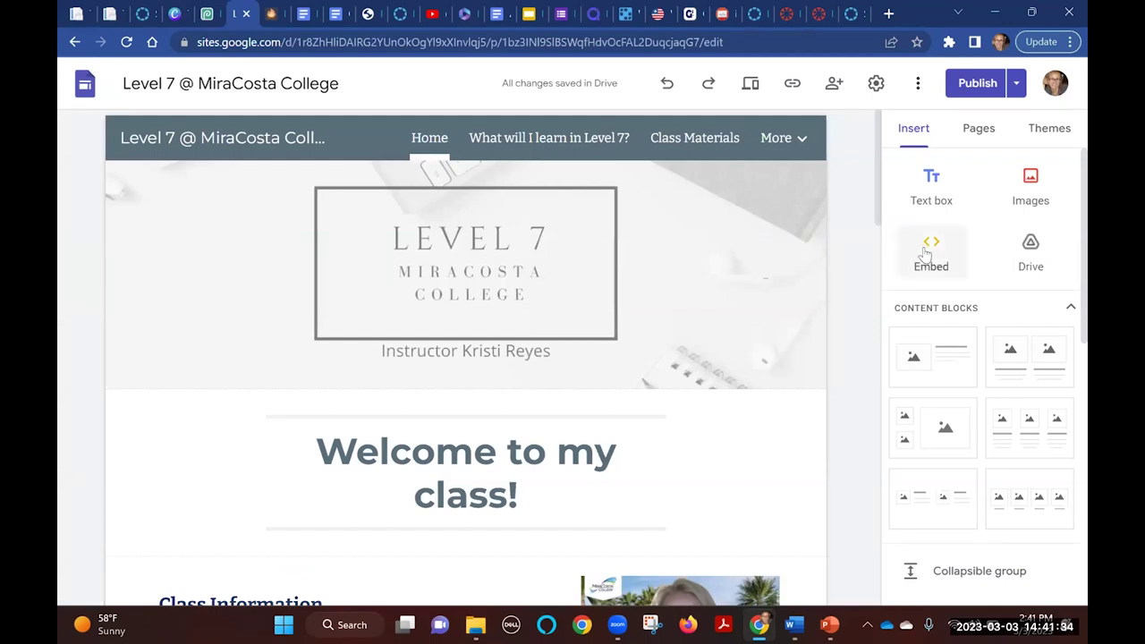
left_click(773, 143)
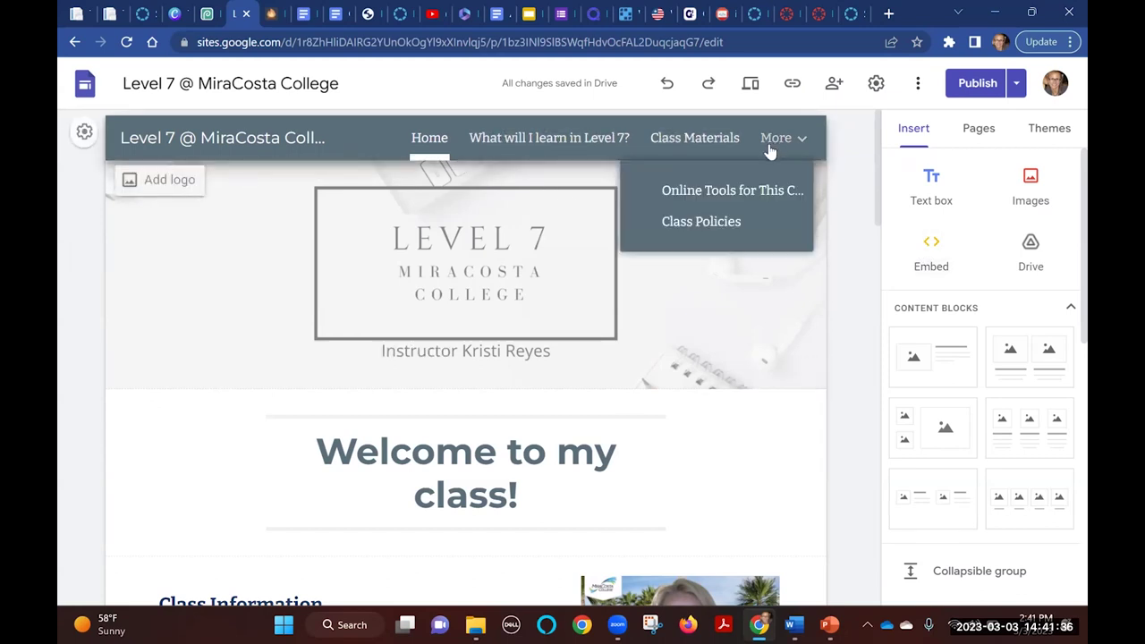
left_click(613, 238)
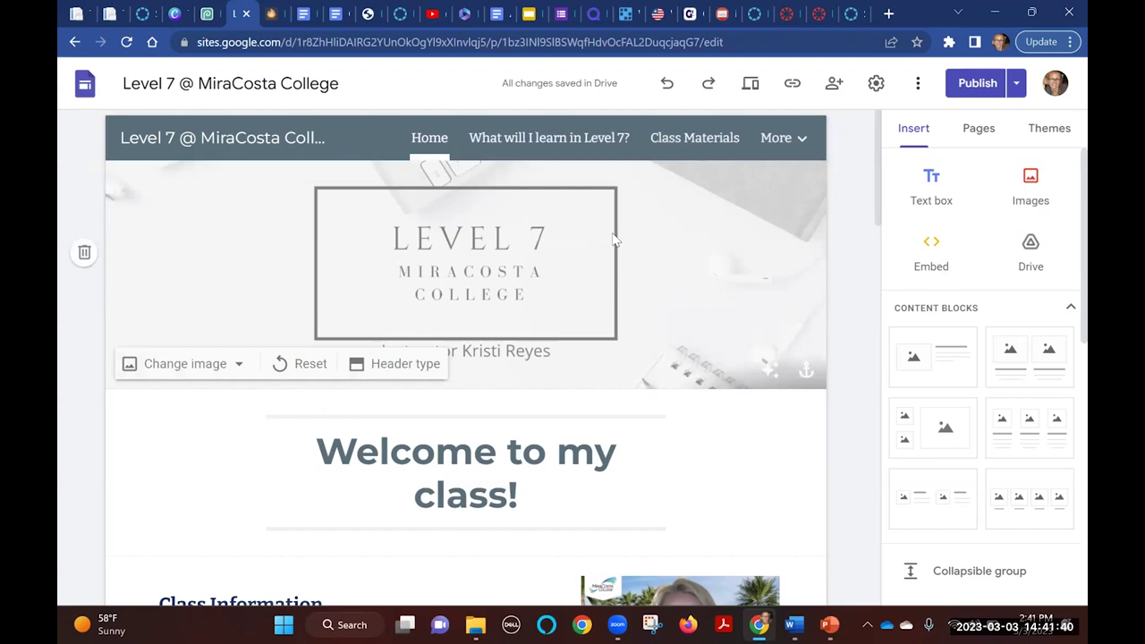
left_click(248, 15)
left_click(147, 24)
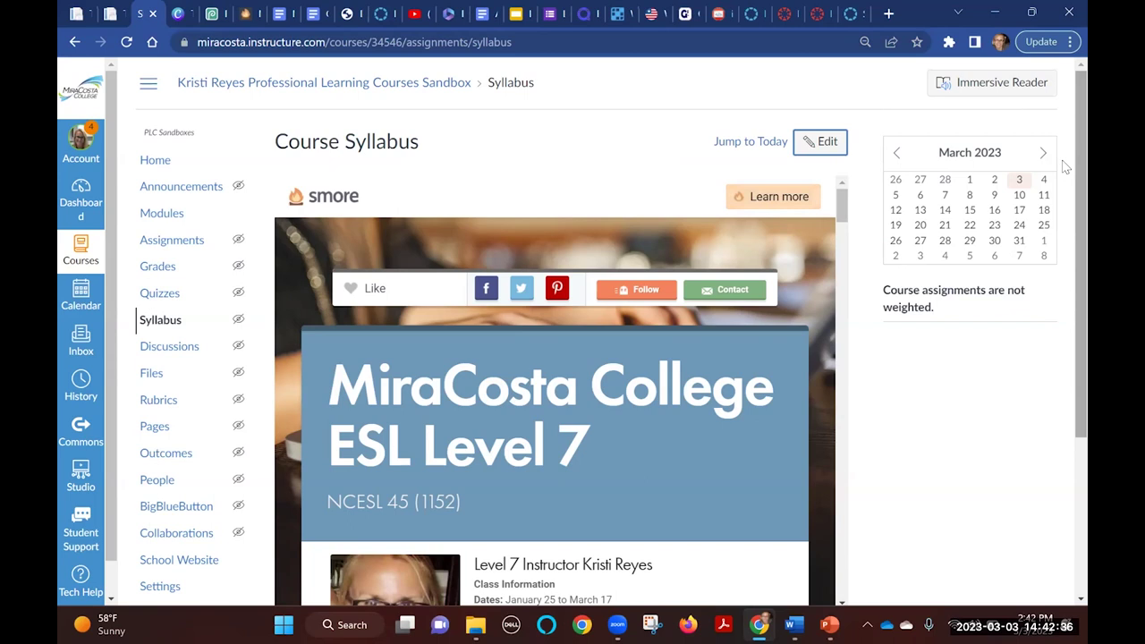
scroll(1056, 358, "down", 3)
Step: In the course Navigation settings, move Syllabus right below Announcements and save
left_click(152, 541)
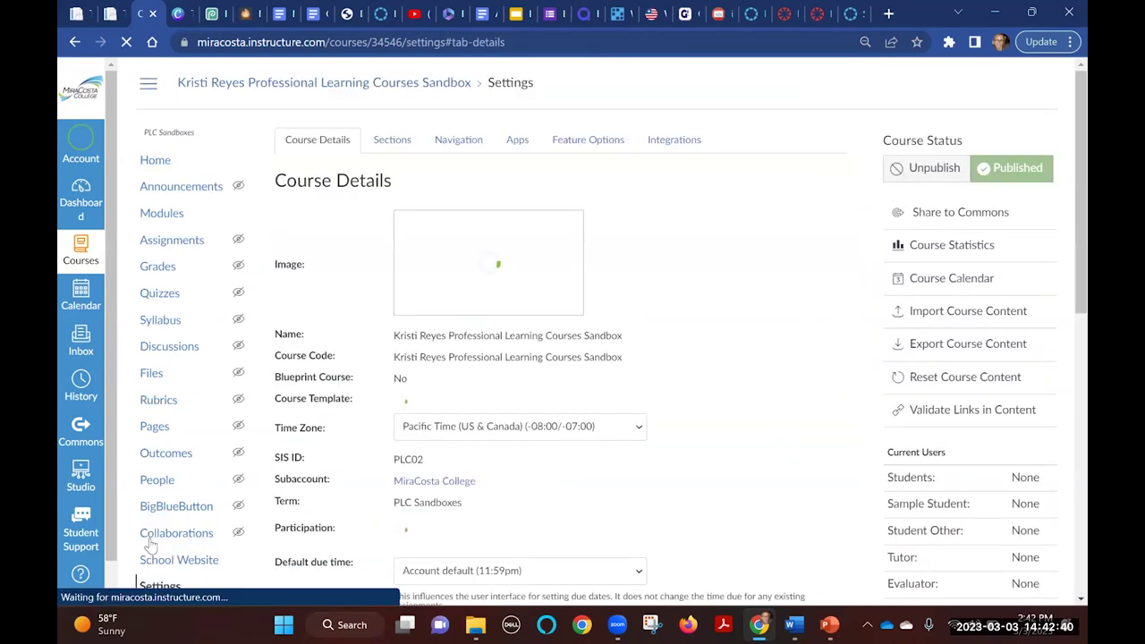
left_click(447, 146)
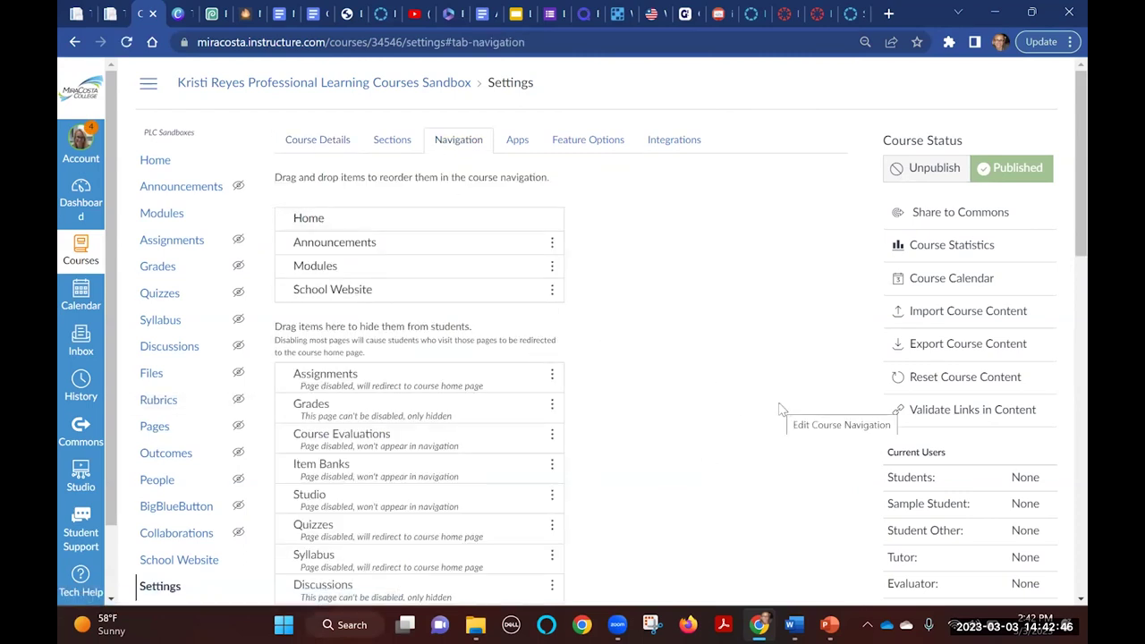
left_click_drag(1065, 230, 1064, 336)
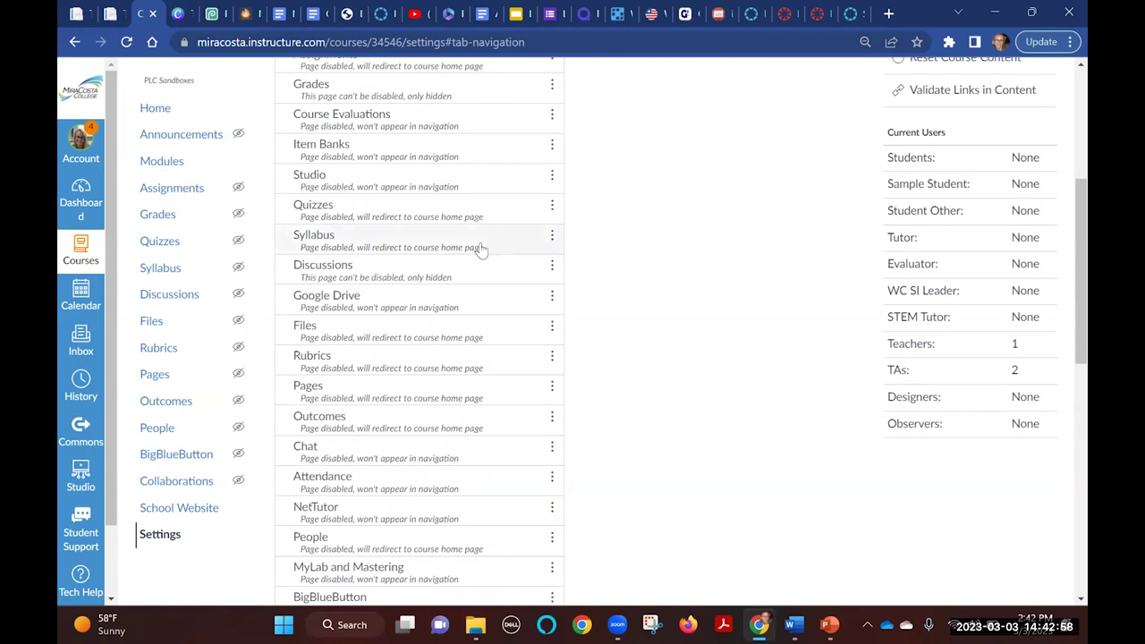
left_click_drag(480, 250, 442, 236)
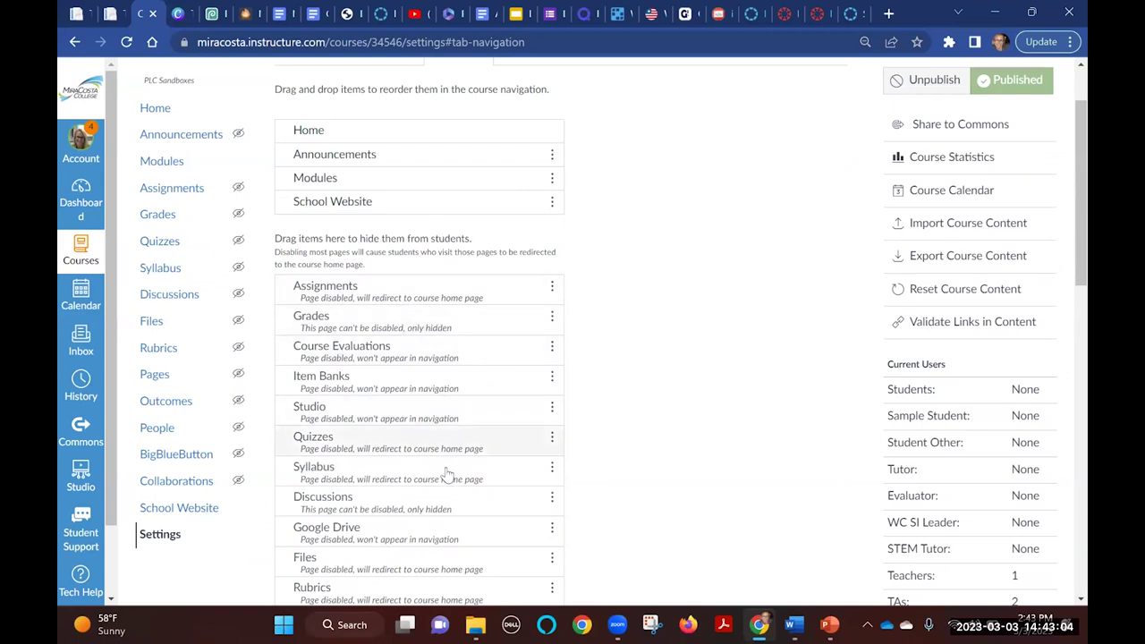
left_click_drag(309, 472, 304, 169)
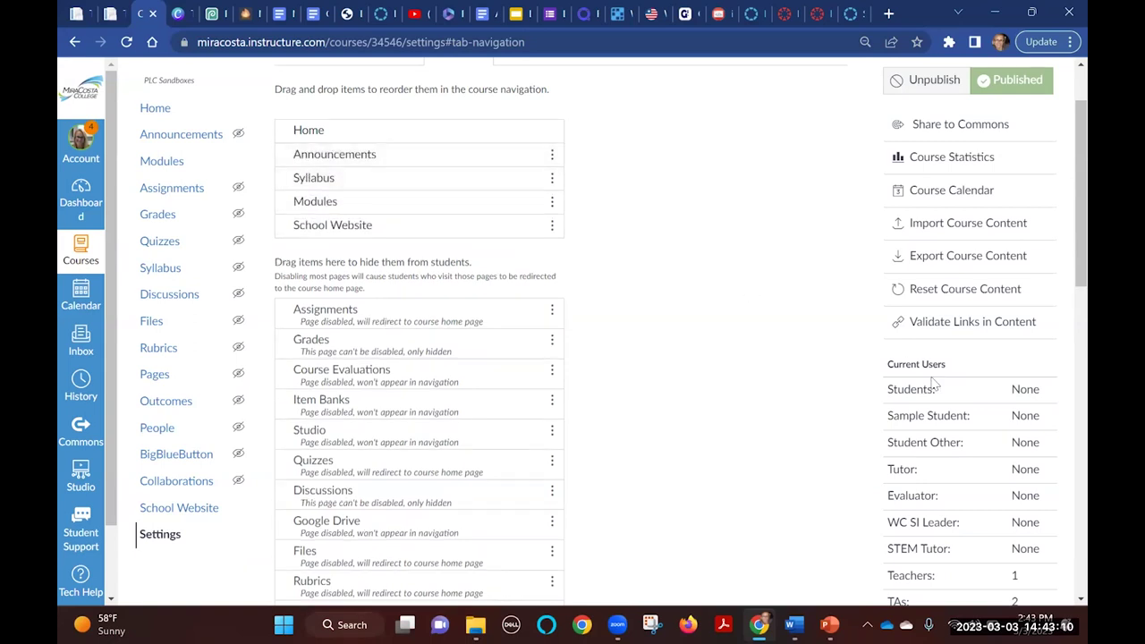
scroll(1065, 233, "down", 2)
scroll(1065, 280, "down", 10)
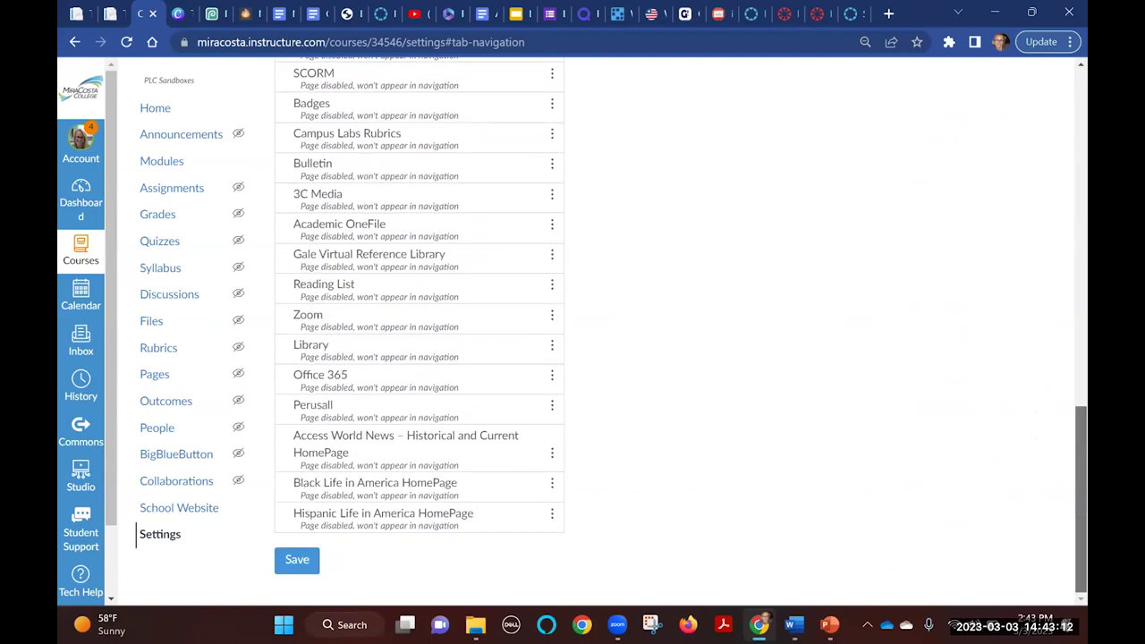
left_click(313, 566)
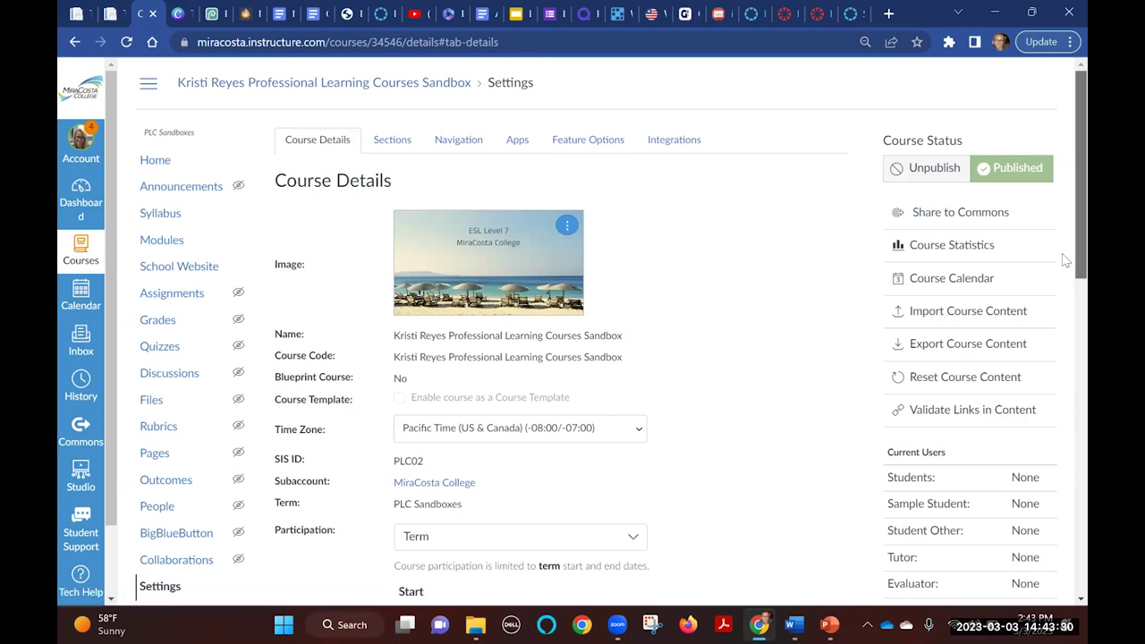
Step: Set course visibility to Public with customized Public syllabus visibility, and update course details
scroll(1065, 268, "down", 2)
scroll(1065, 317, "down", 4)
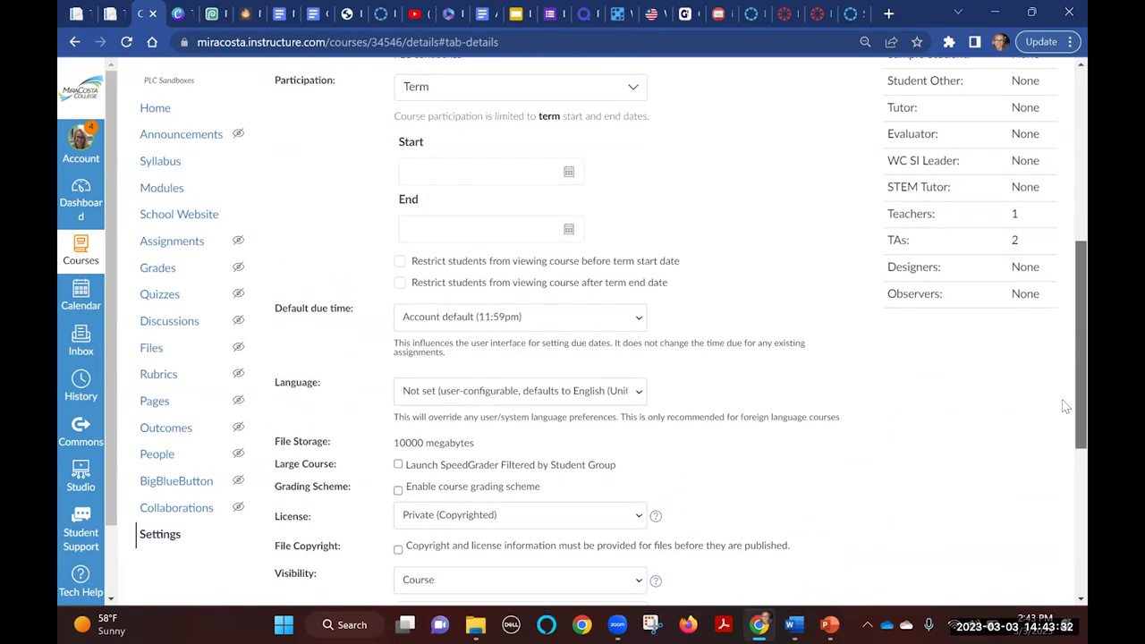
scroll(1065, 444, "down", 2)
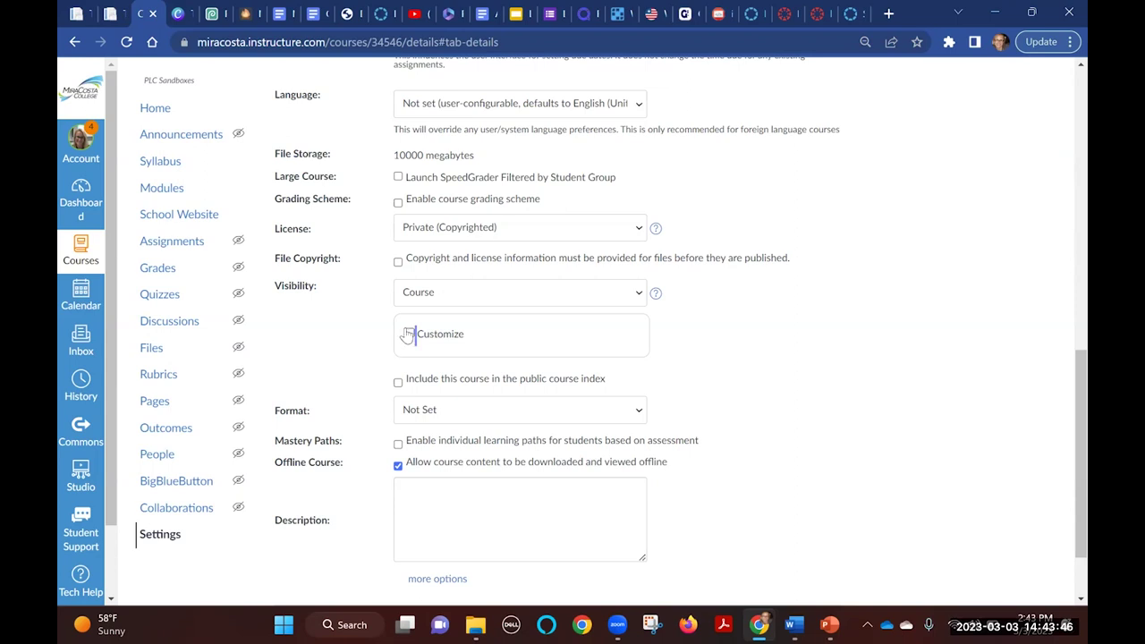
left_click(409, 334)
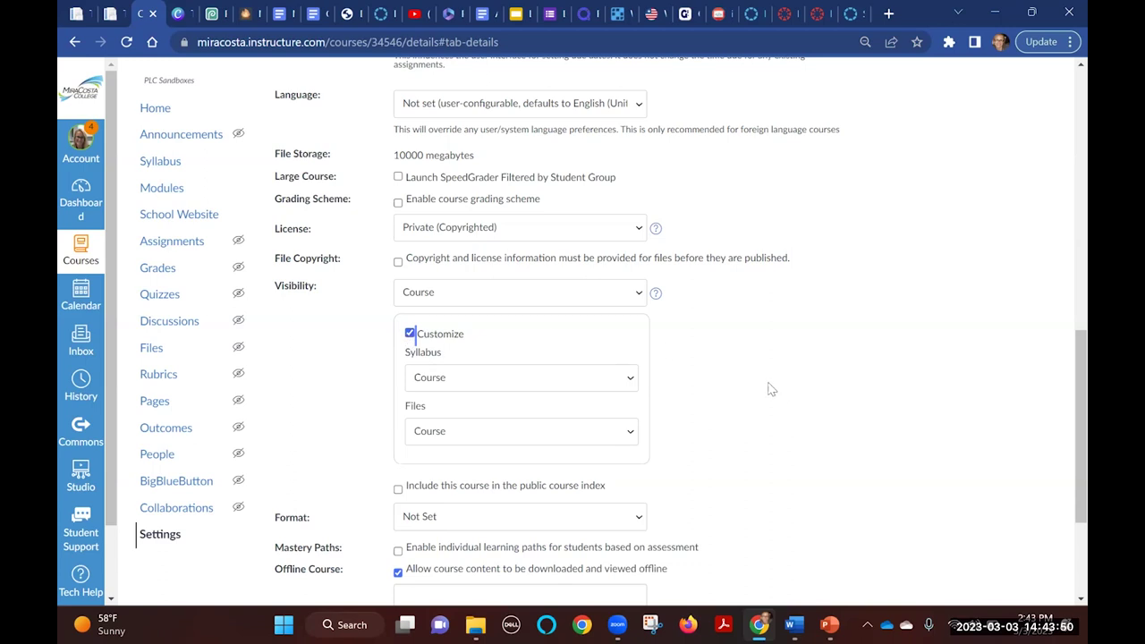
left_click(614, 300)
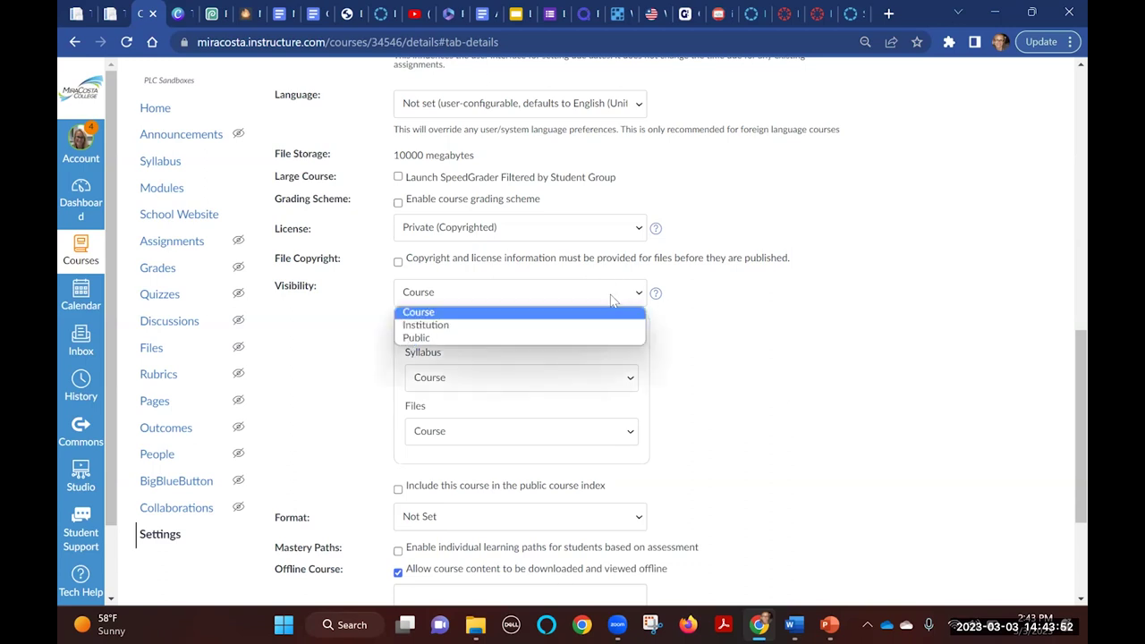
left_click(588, 338)
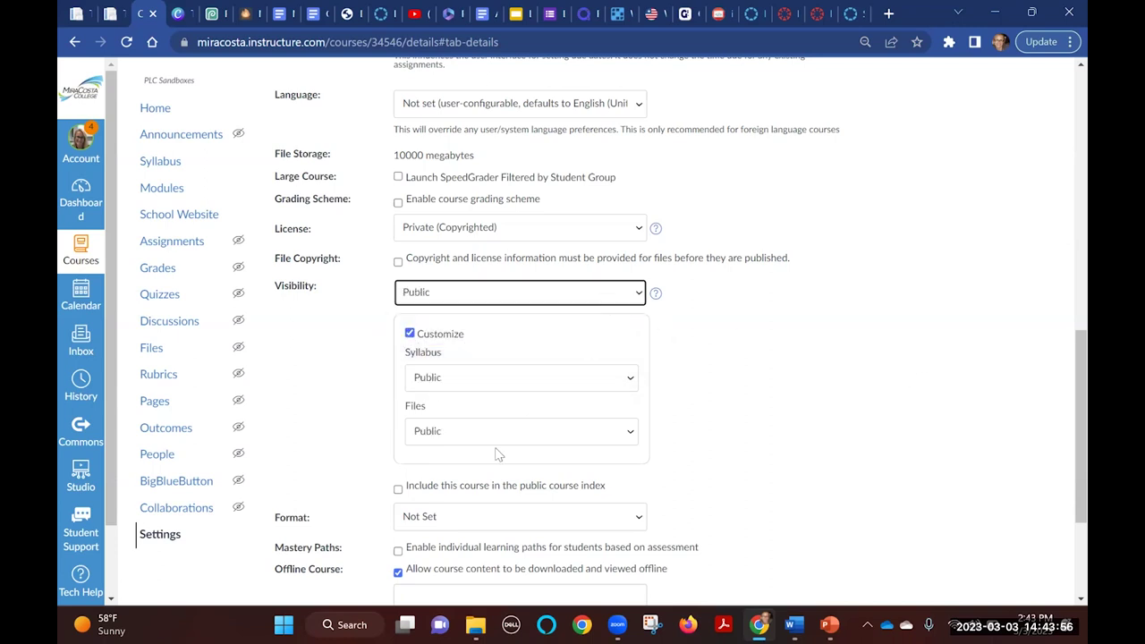
left_click(432, 390)
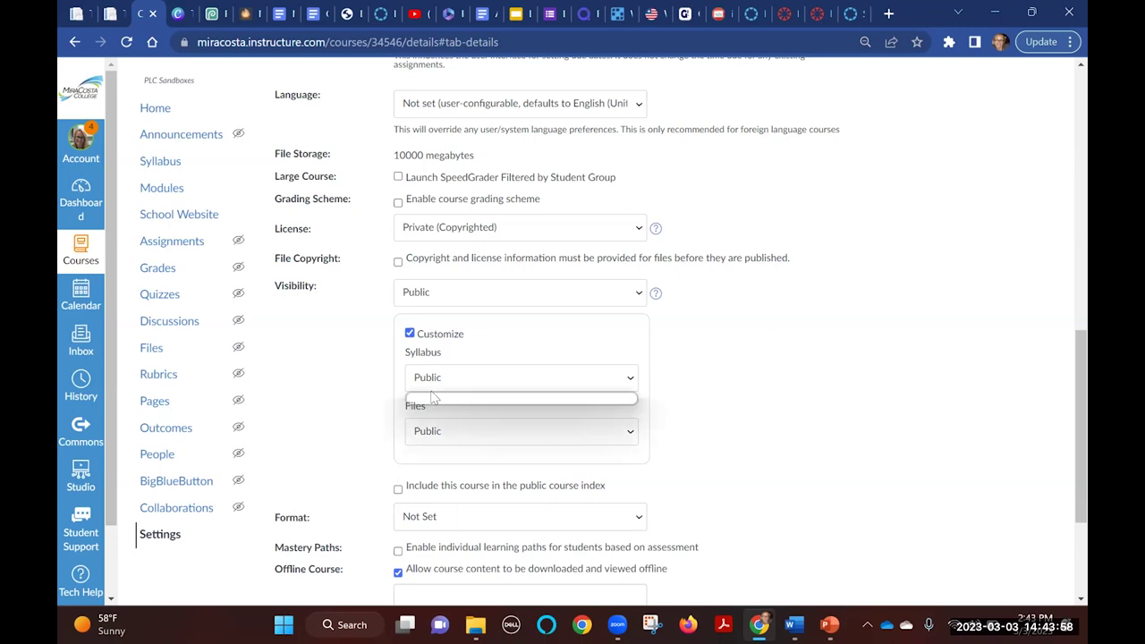
left_click(817, 412)
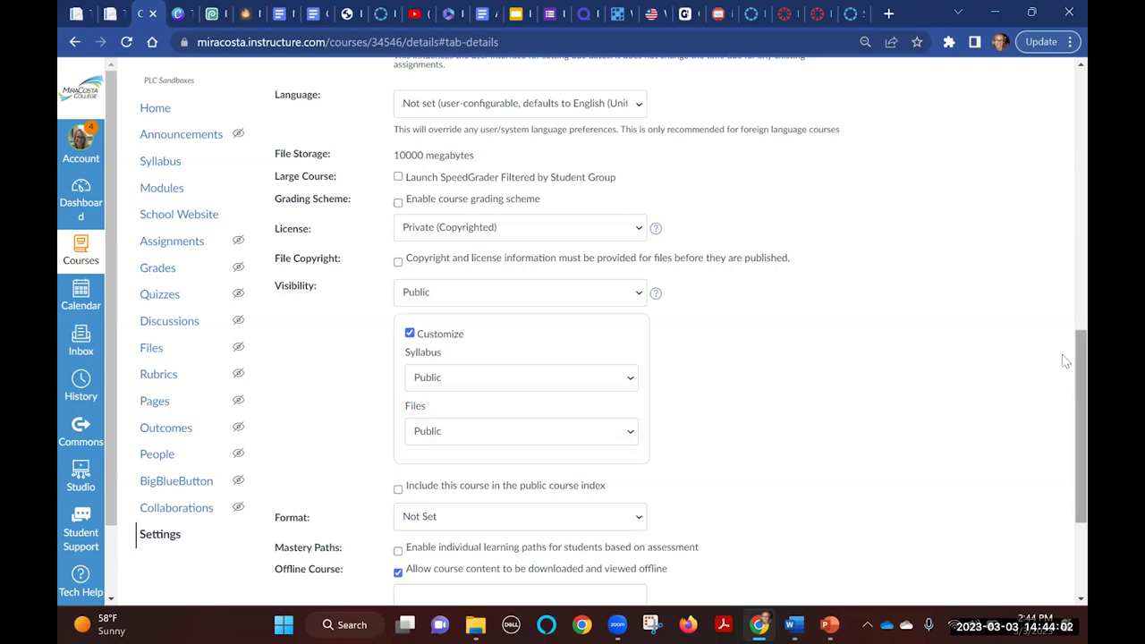
scroll(1065, 398, "down", 1)
scroll(1063, 429, "down", 1)
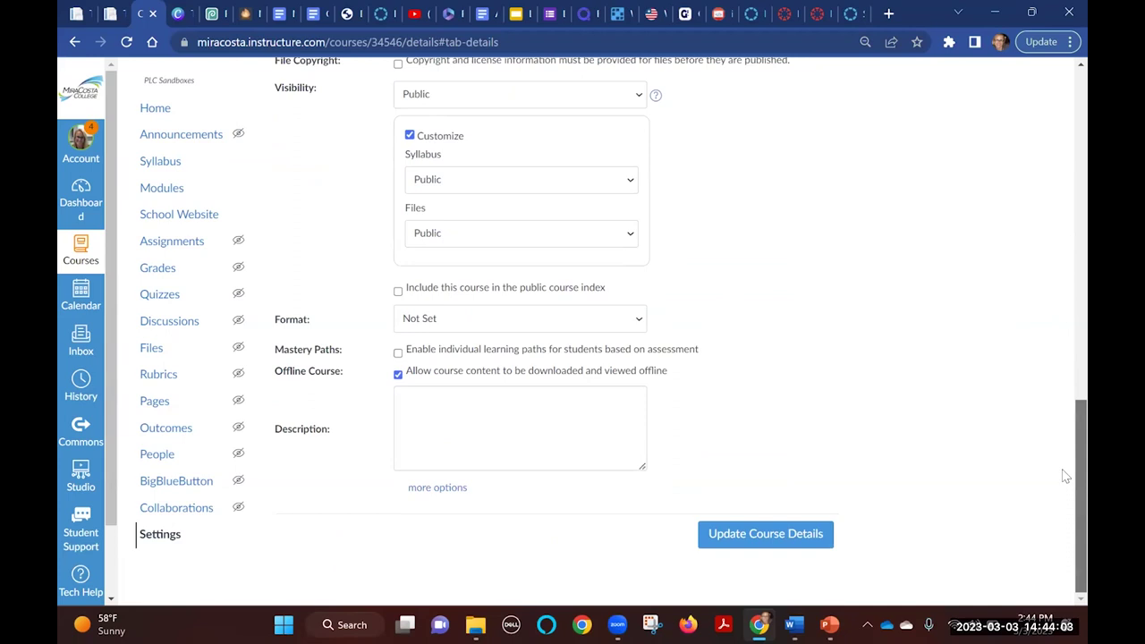
left_click(797, 534)
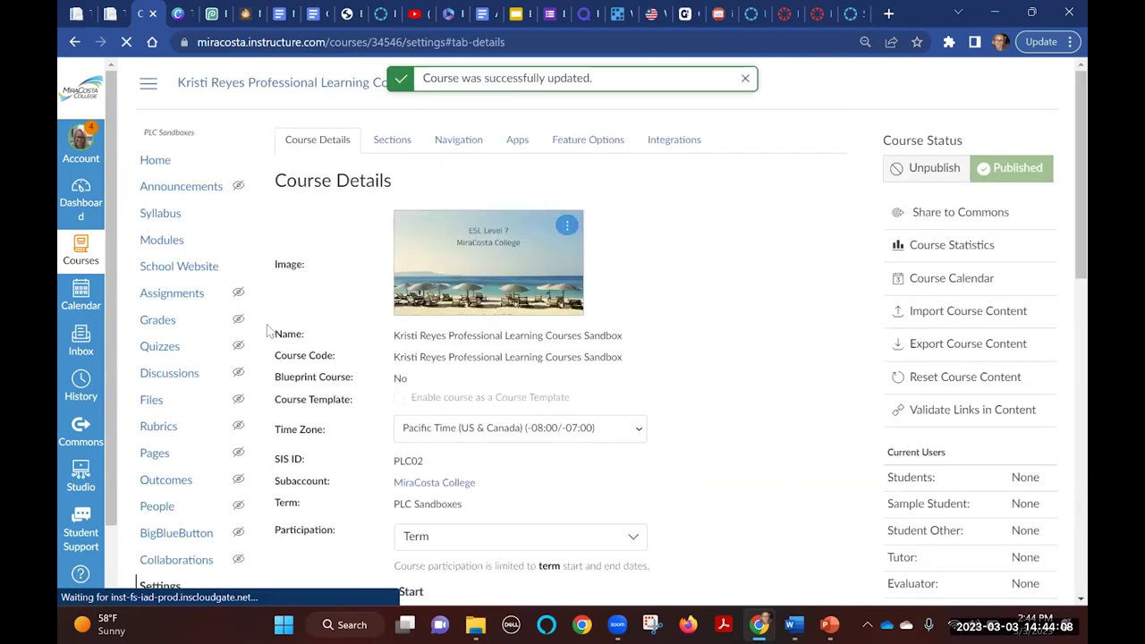
Step: Open the course syllabus, select its page URL, and launch a new Firefox window
left_click(165, 208)
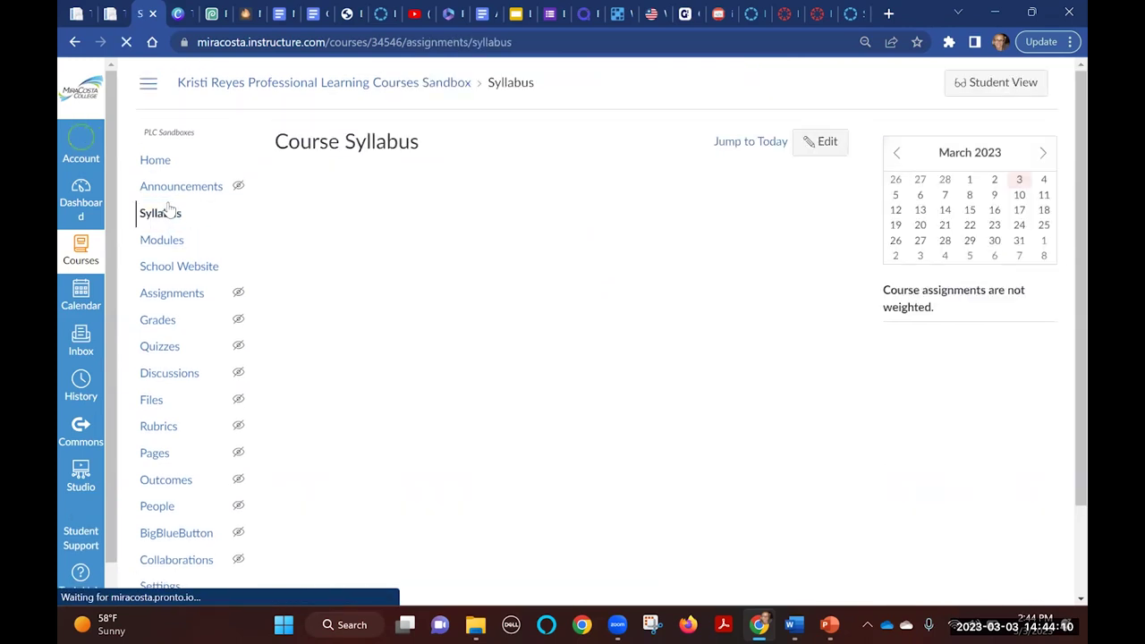
double_click(300, 49)
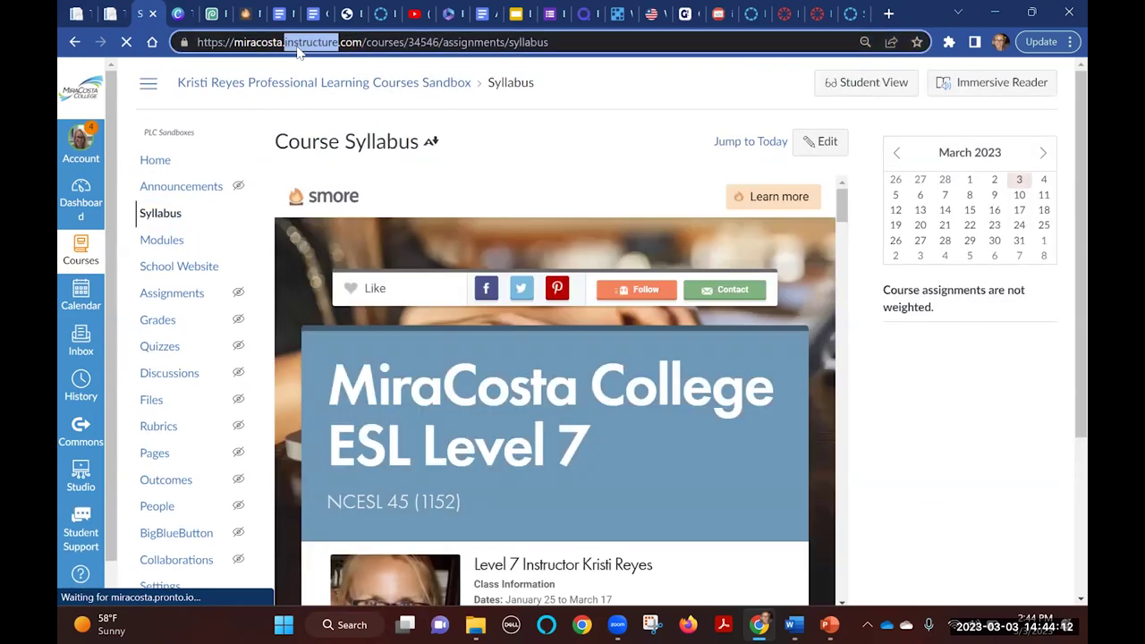
left_click(221, 45)
key("ctrl+c")
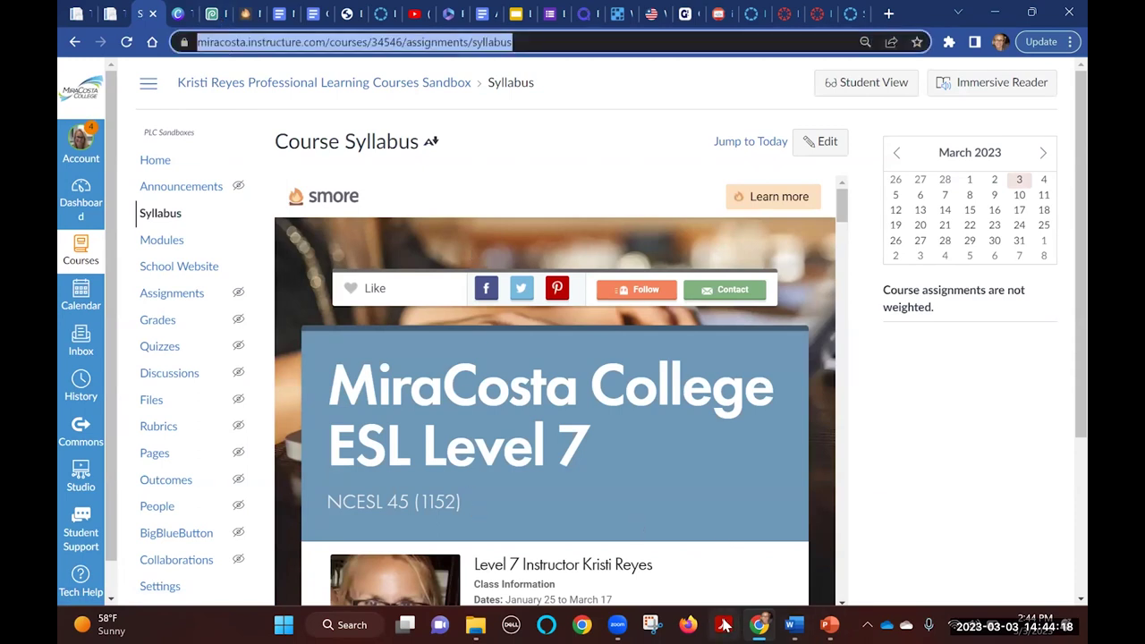
left_click(686, 625)
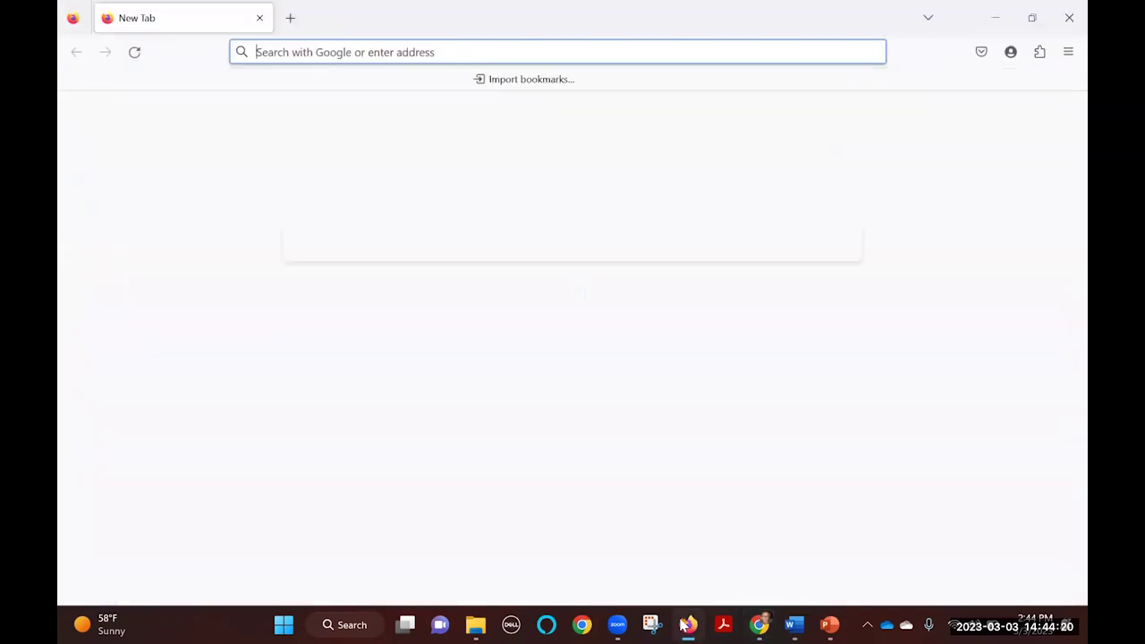
Step: Load the pasted syllabus URL in Firefox to confirm public access, then minimize Firefox
left_click(449, 51)
key("ctrl+v")
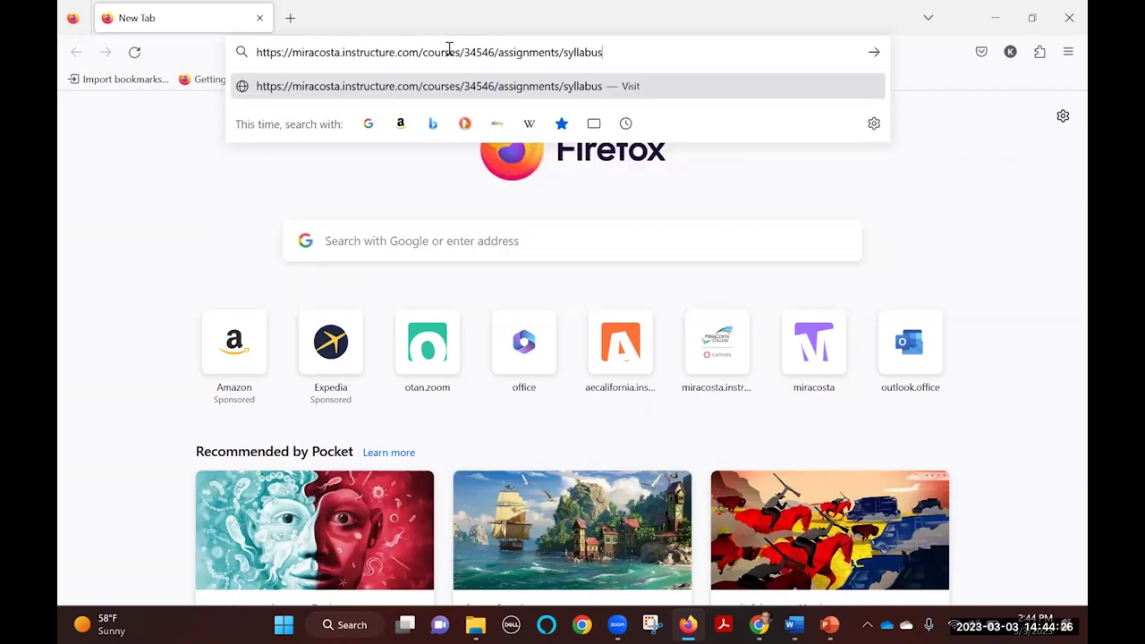
key("Return")
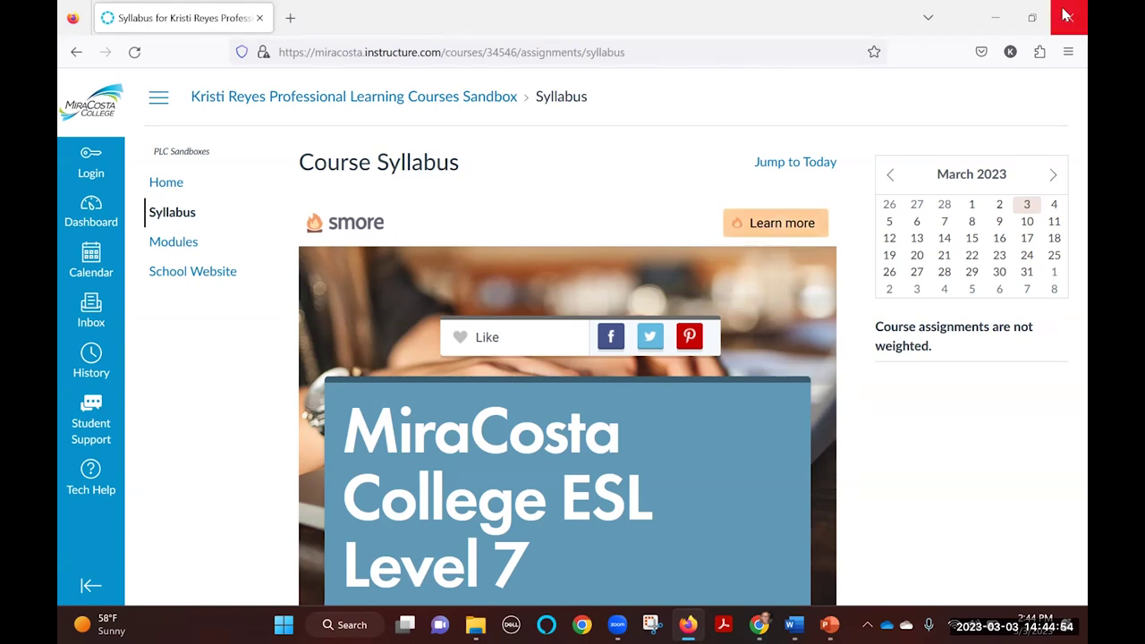
left_click(1007, 13)
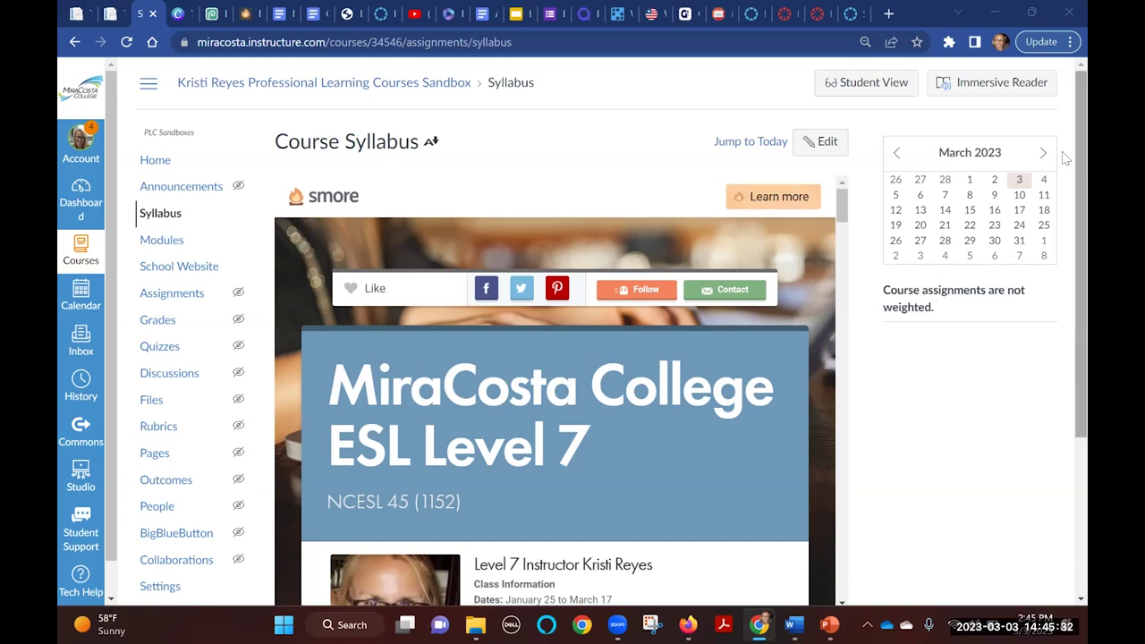
scroll(1067, 188, "down", 3)
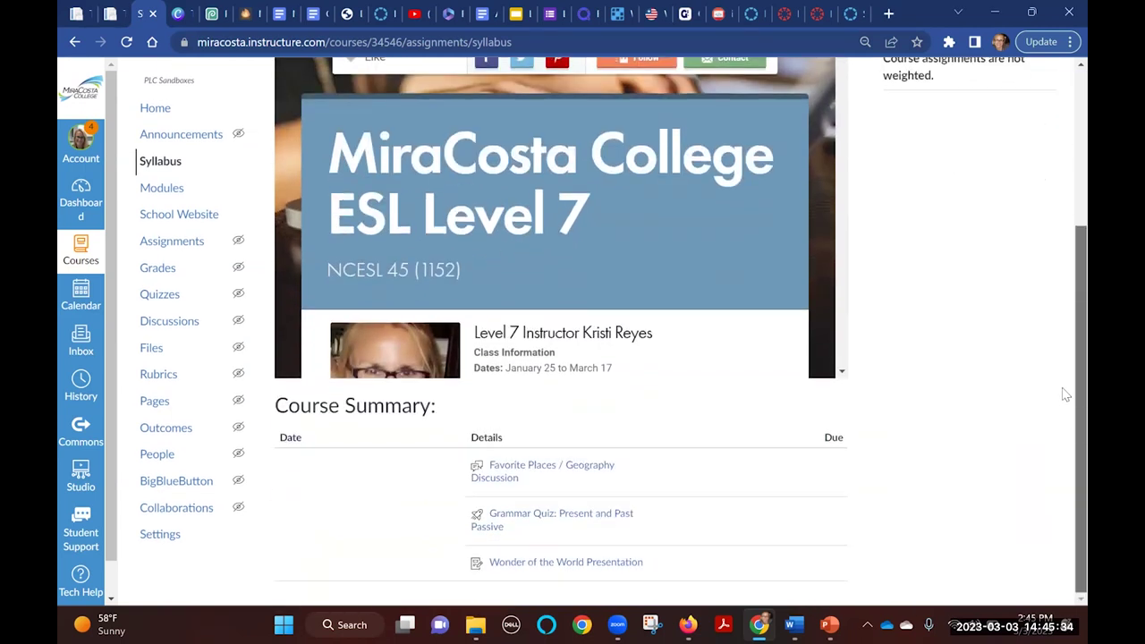
scroll(1066, 237, "up", 3)
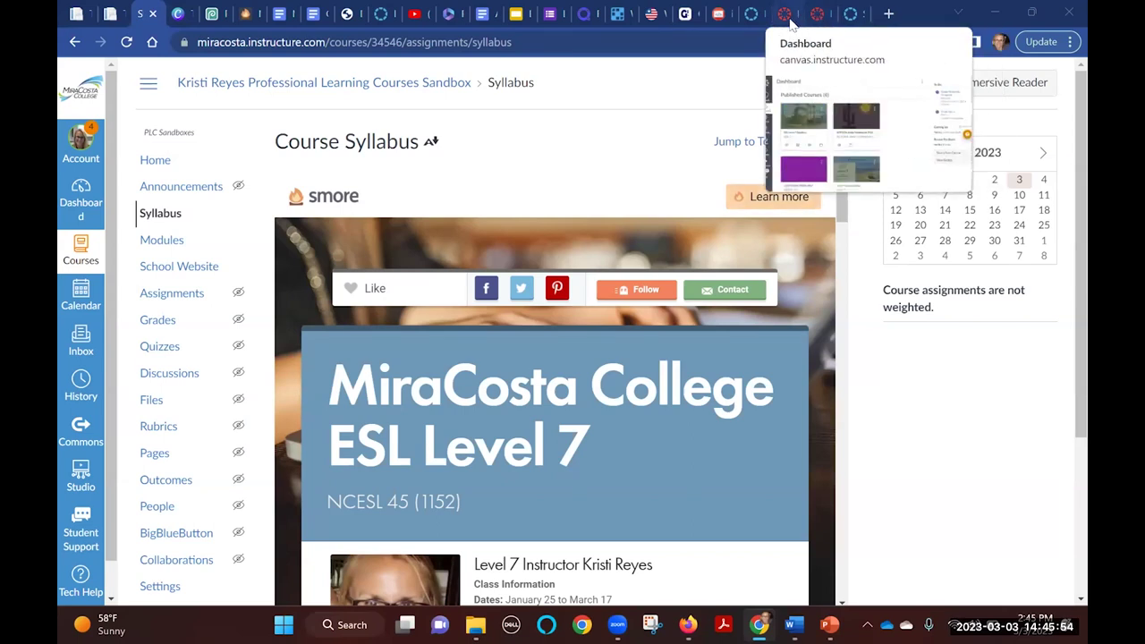
Step: View the SP23 Creating Accessible Course Content home page, then go to the Sandbox course's Settings
left_click(852, 27)
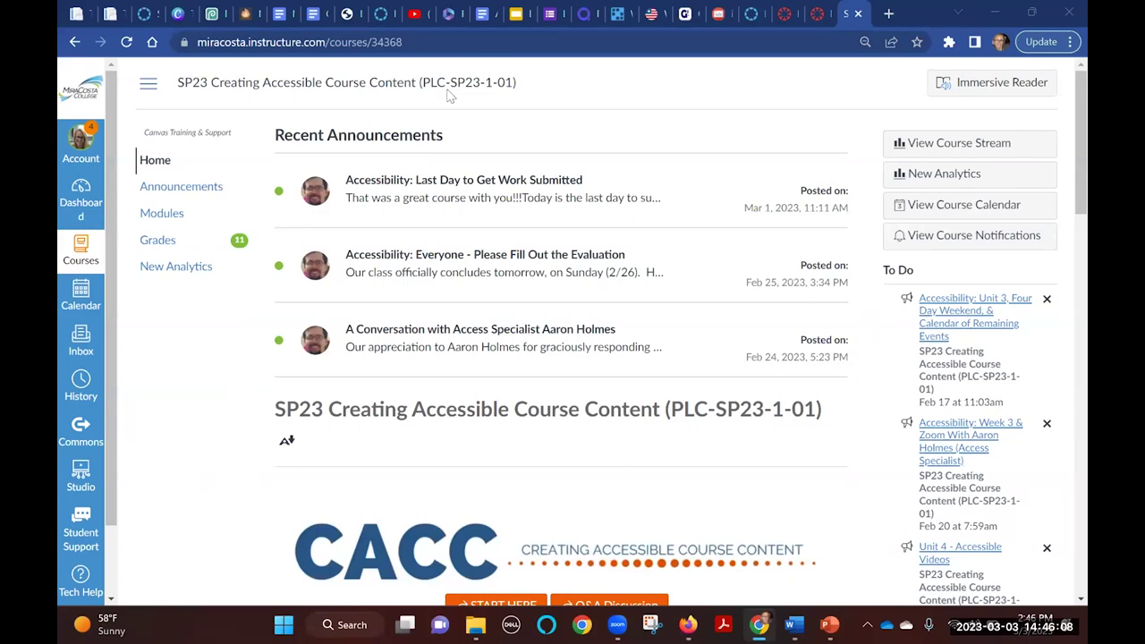
left_click(144, 18)
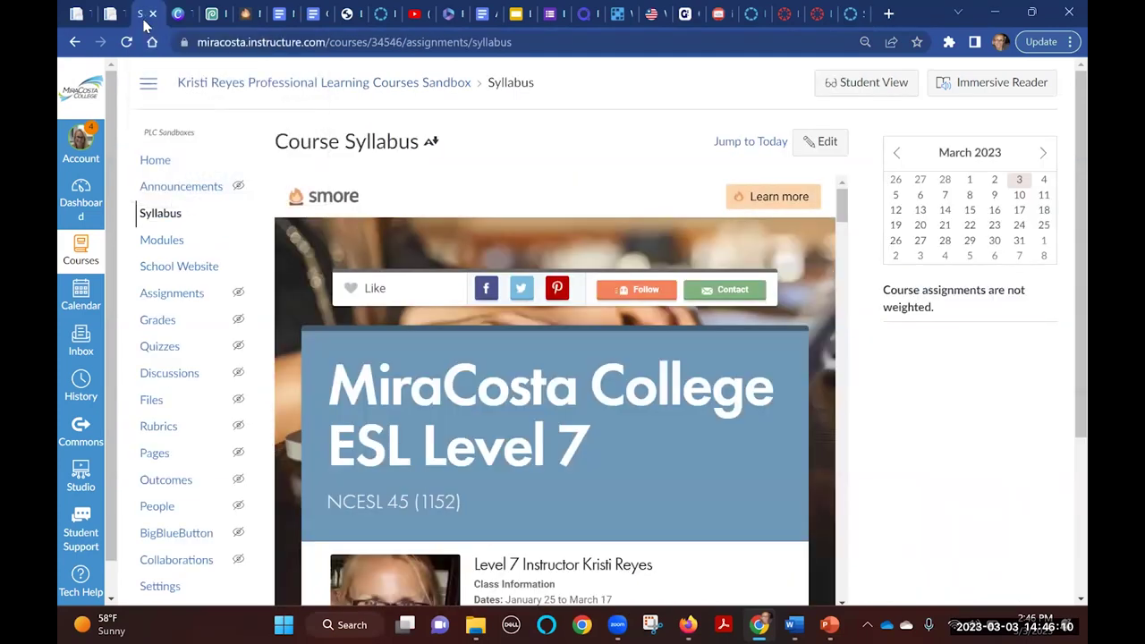
scroll(1063, 214, "down", 3)
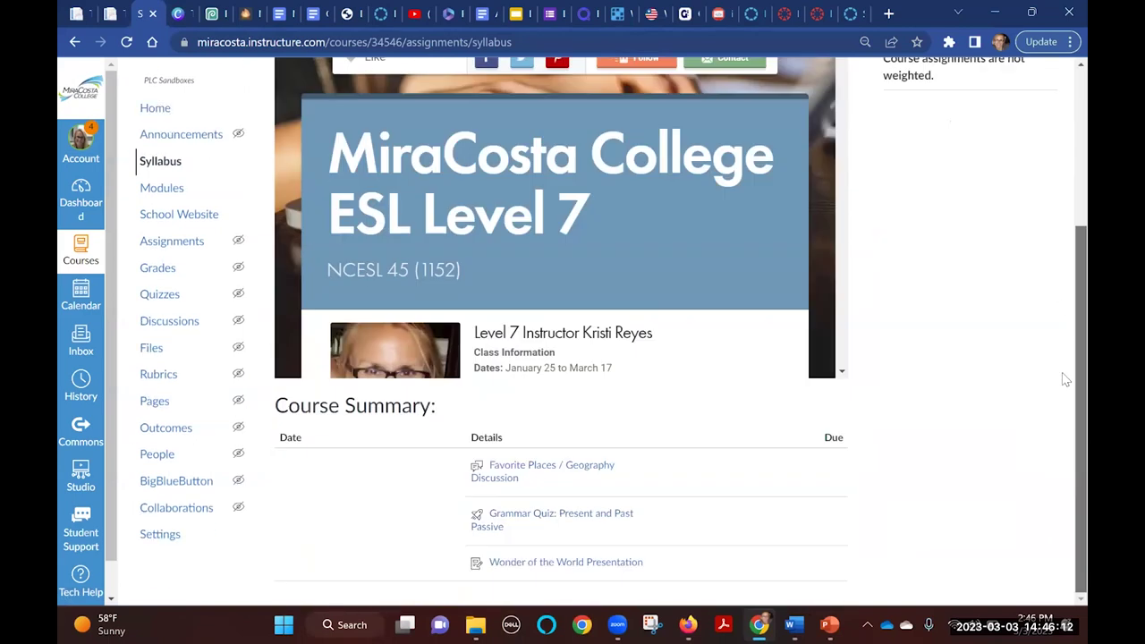
left_click(158, 537)
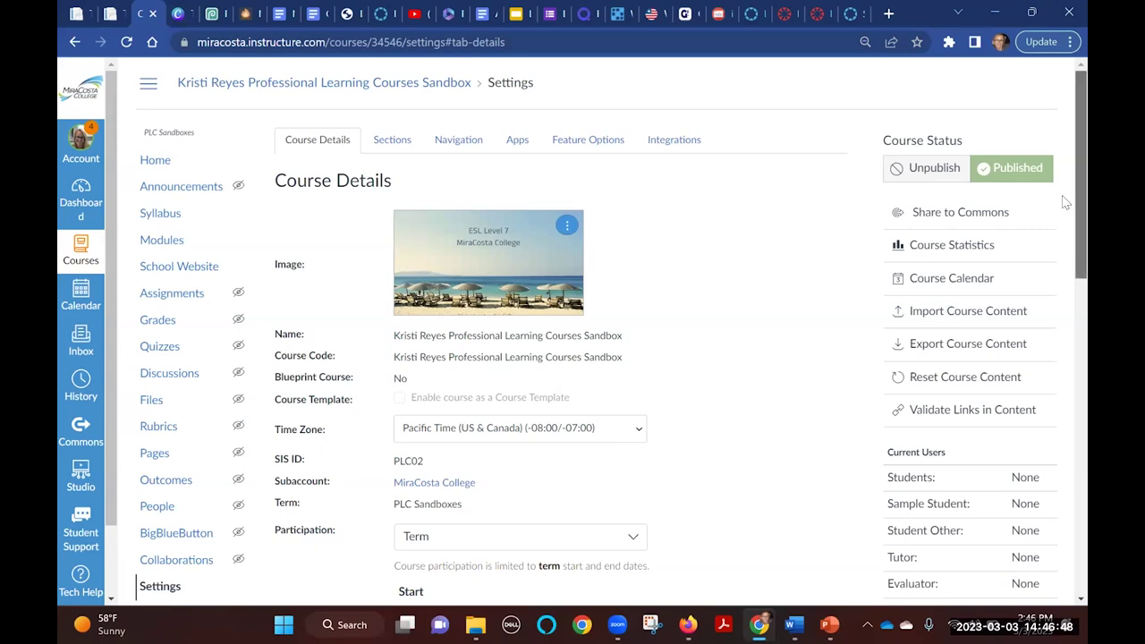
Step: Expand more options in Course Details and set homepage announcements shown to 2
scroll(1064, 203, "down", 1)
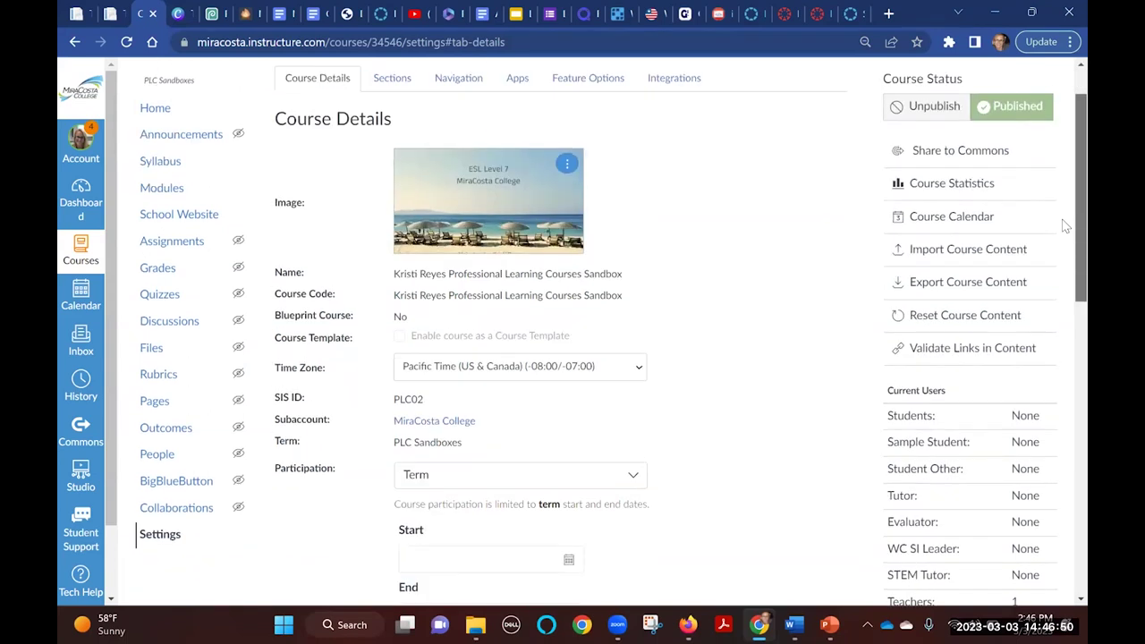
left_click_drag(1065, 226, 1064, 578)
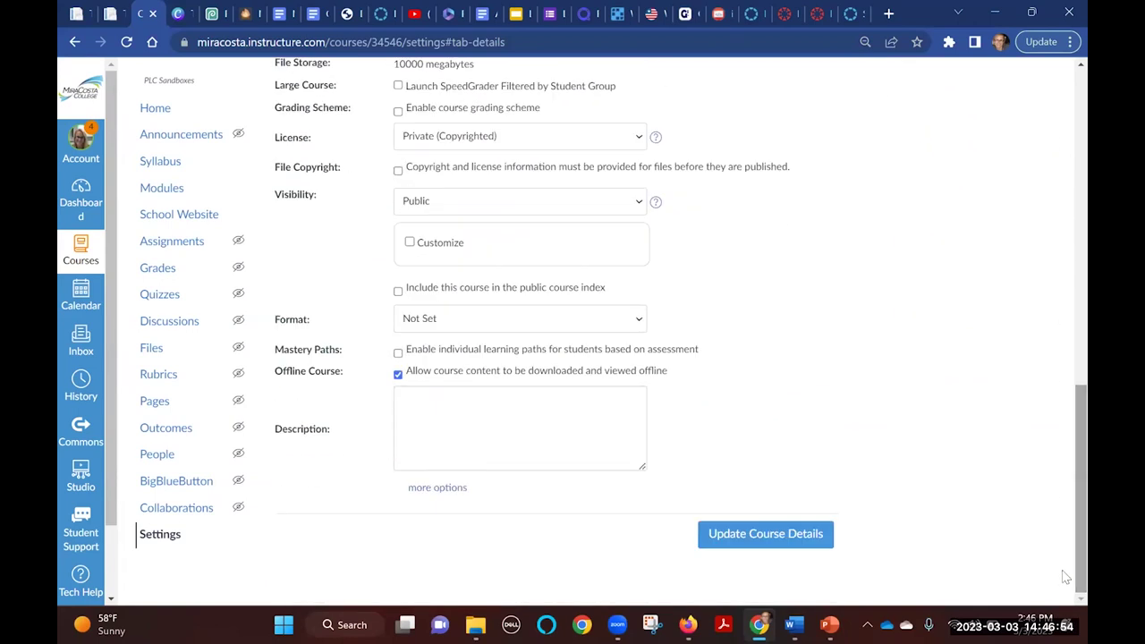
left_click(437, 487)
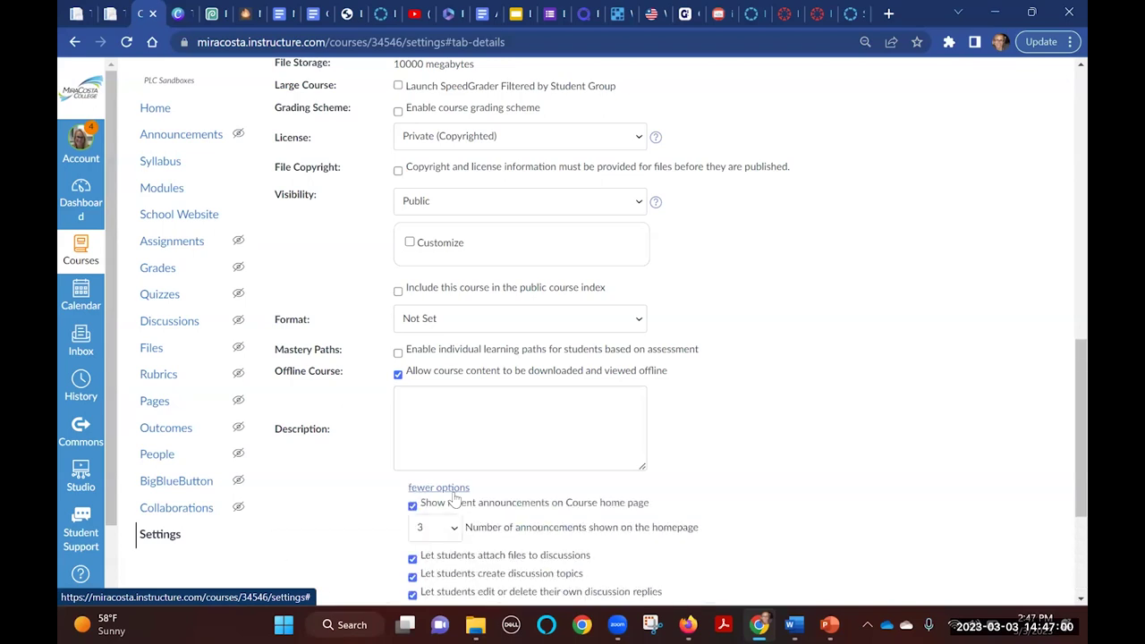
scroll(1064, 353, "down", 3)
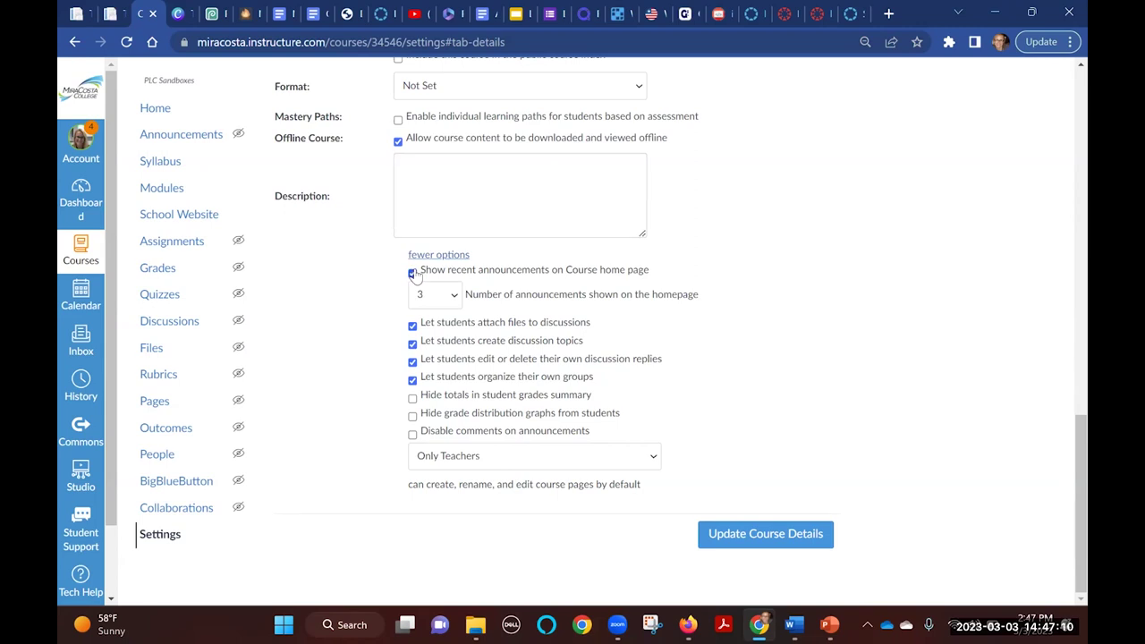
left_click(451, 298)
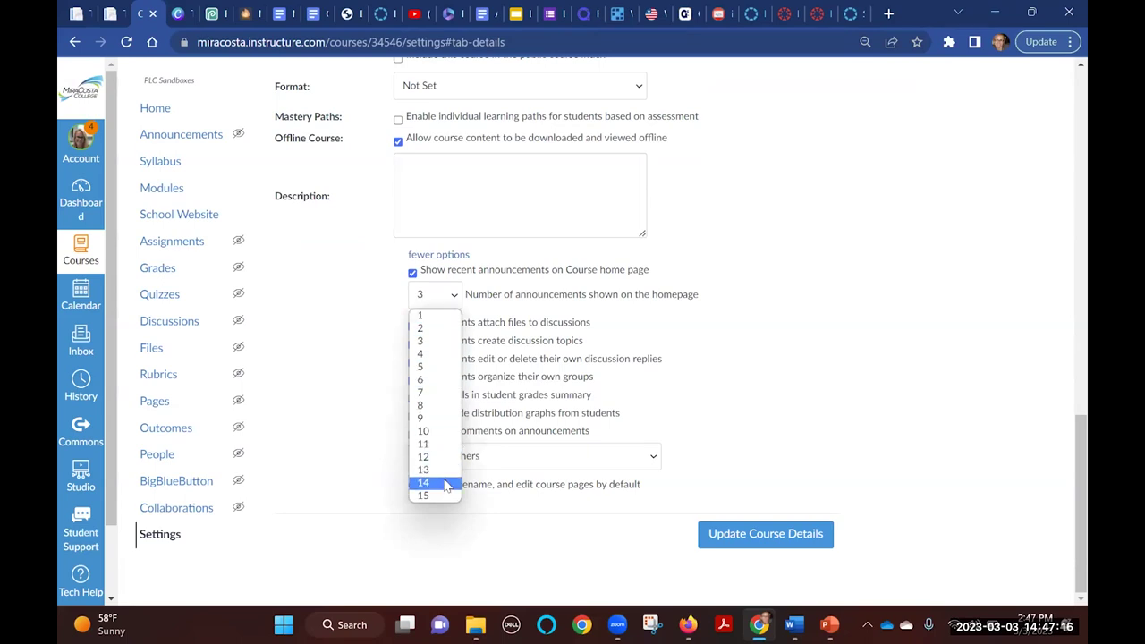
left_click(450, 331)
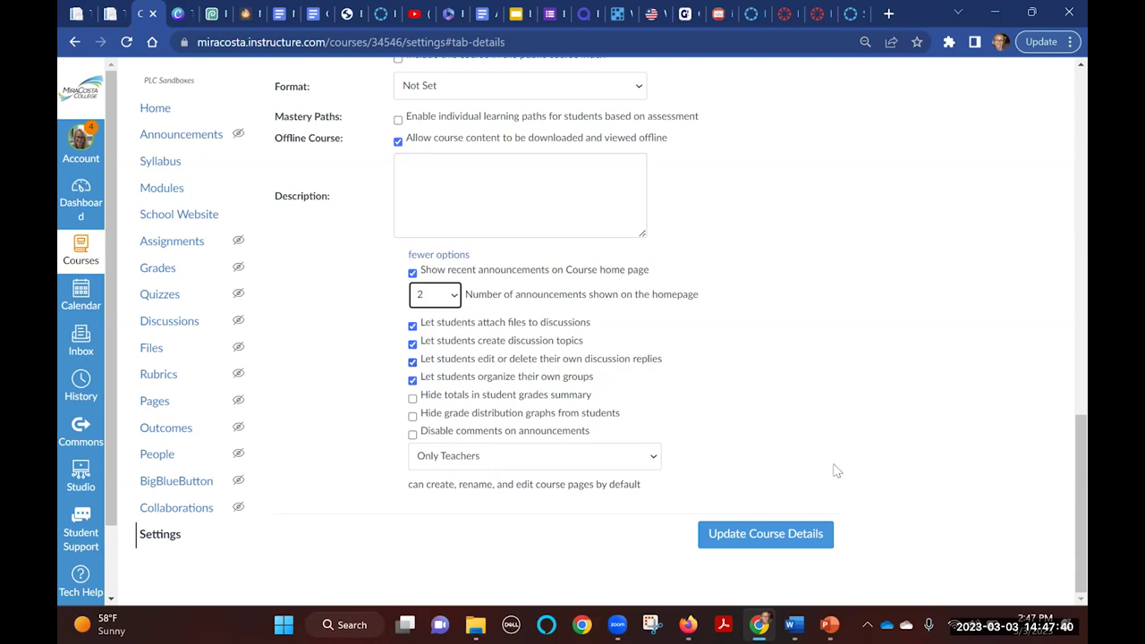
Step: Save the Sandbox course details with the 2-announcement setting, then bring up PowerPoint's windows
left_click(770, 533)
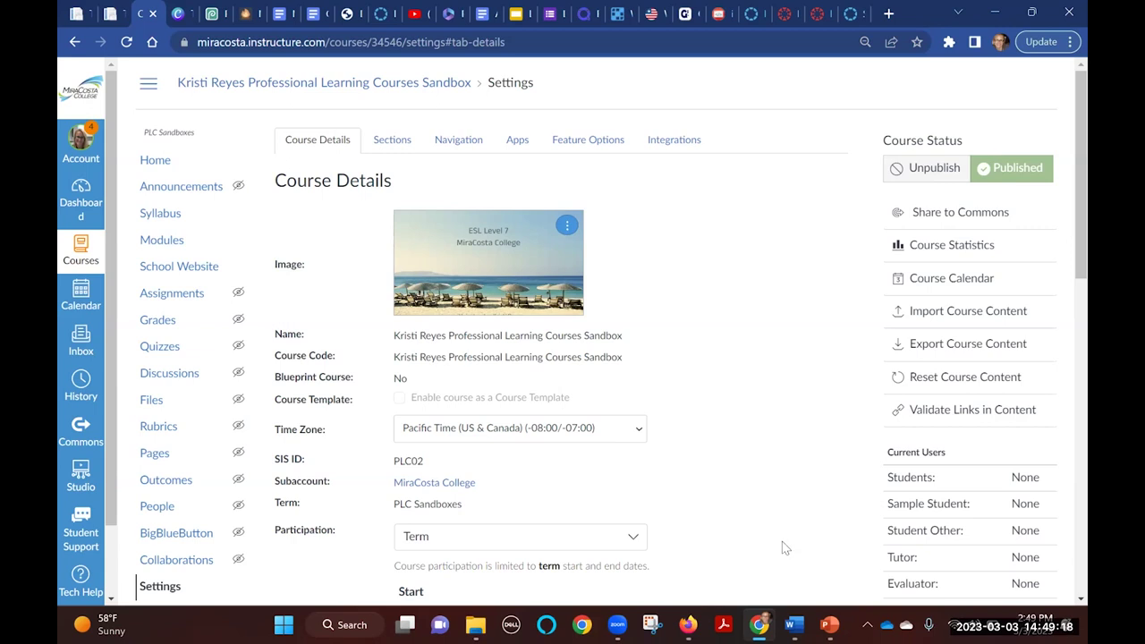
left_click(832, 625)
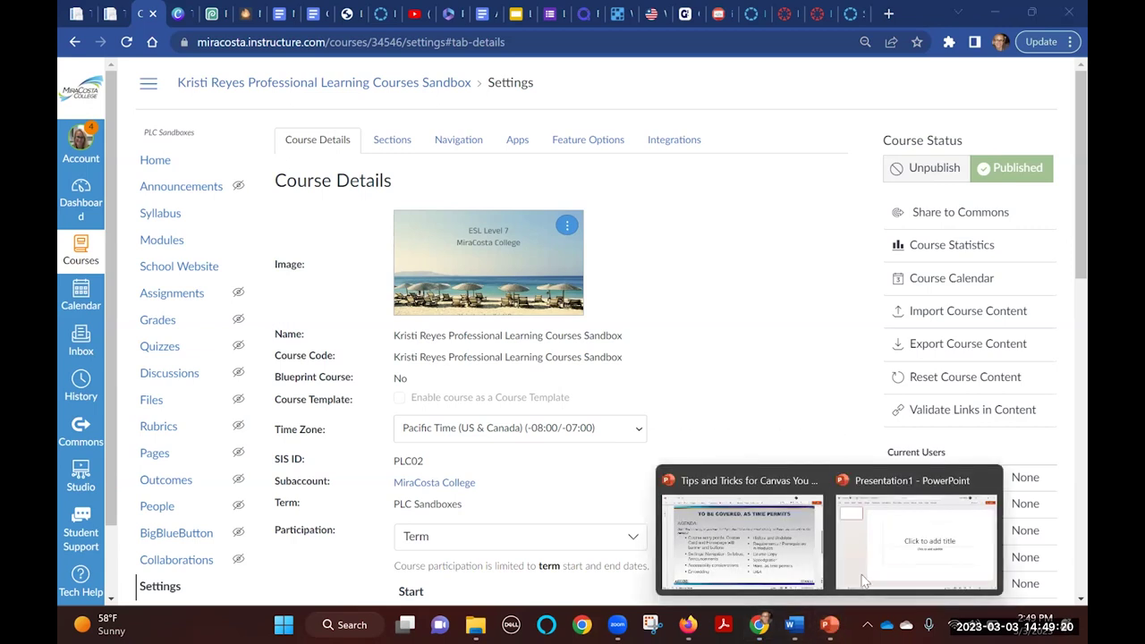
Step: Apply the Wisp theme to Presentation1 and show its standard, widescreen and custom slide size options
left_click(864, 583)
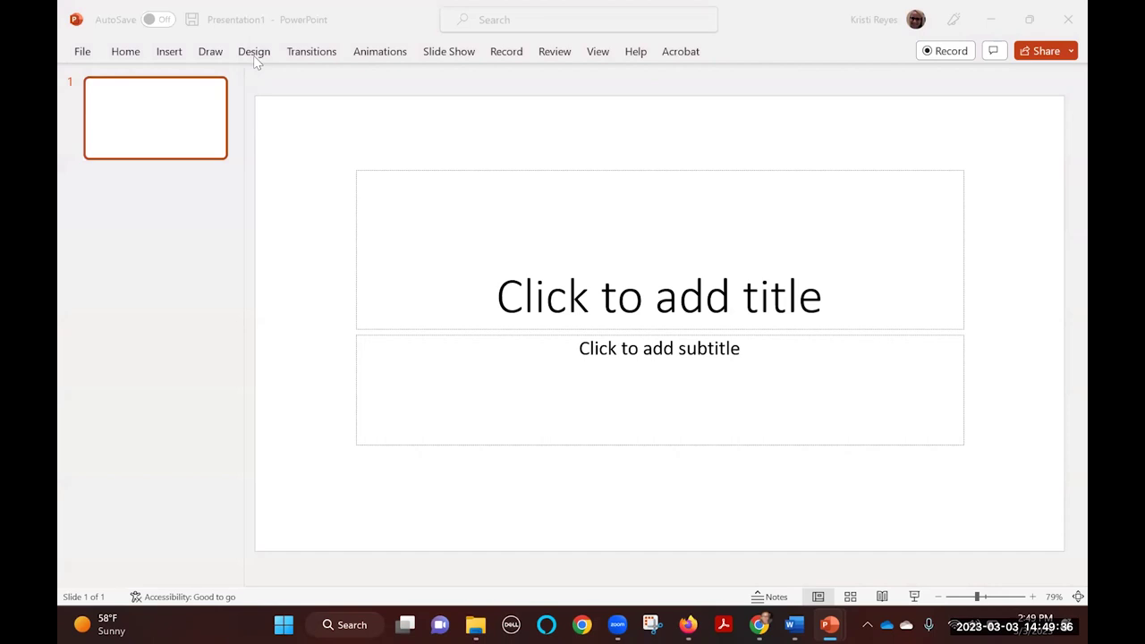
left_click(254, 54)
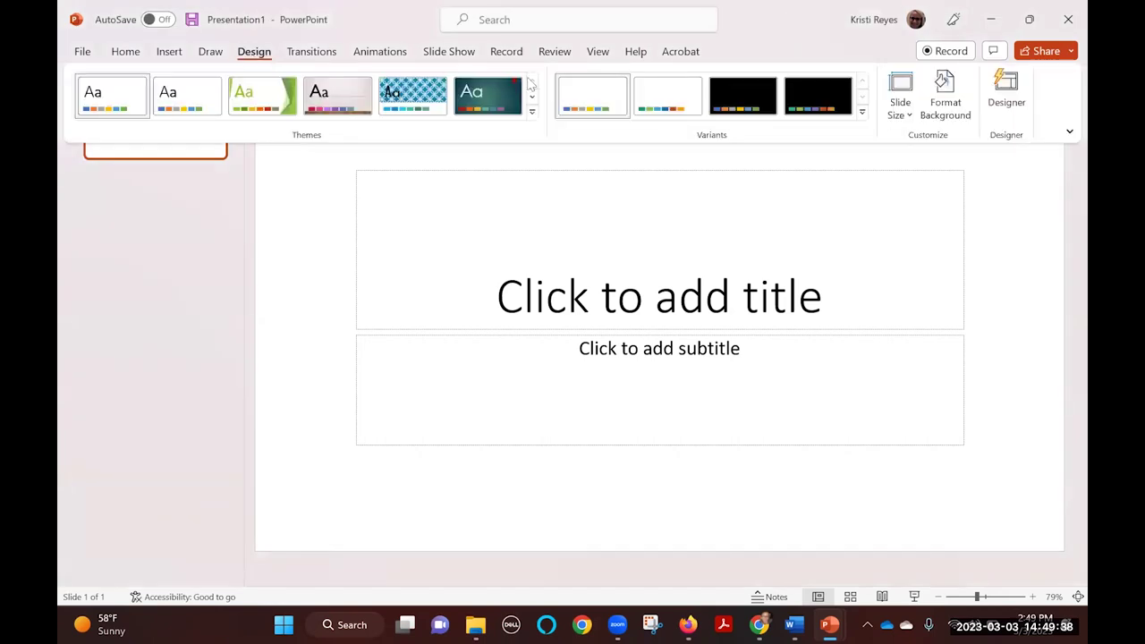
left_click(533, 114)
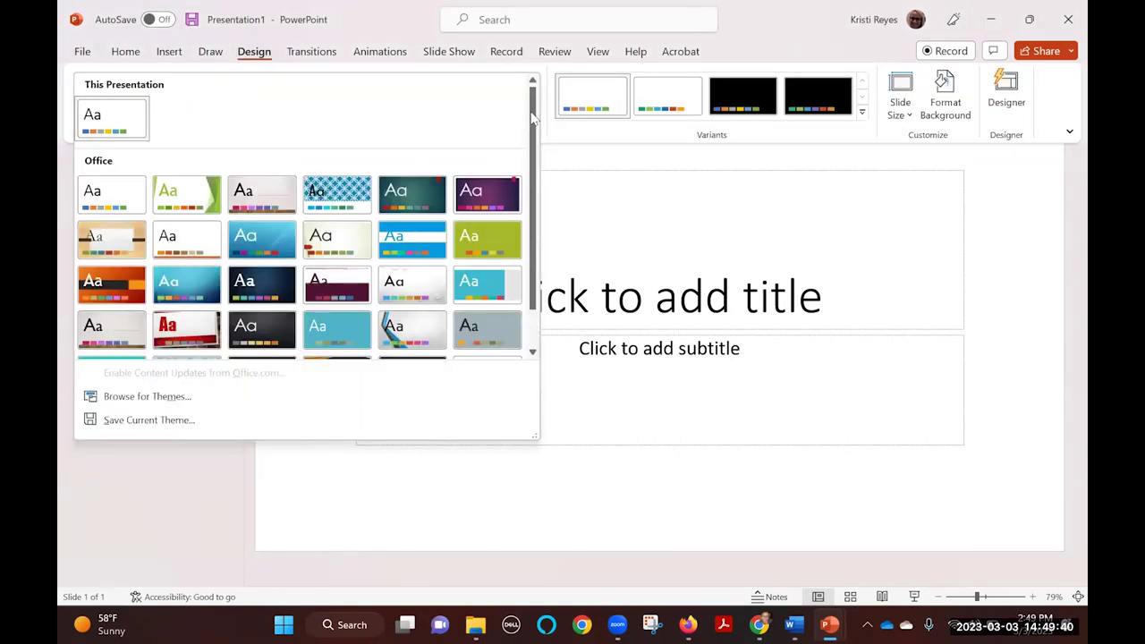
left_click_drag(537, 134, 538, 175)
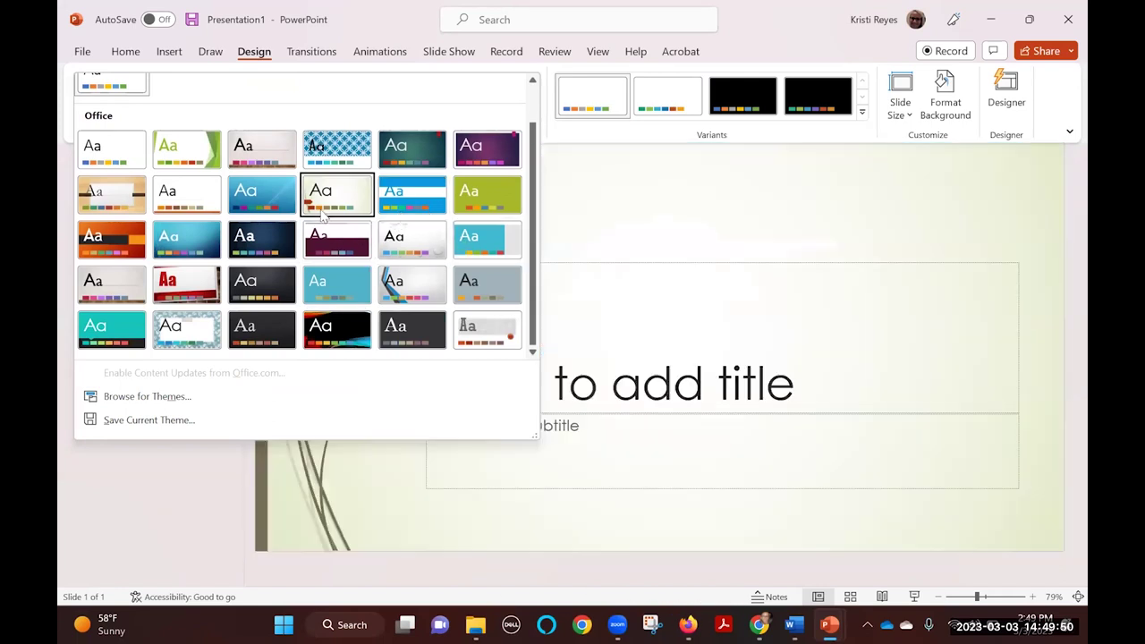
left_click(322, 211)
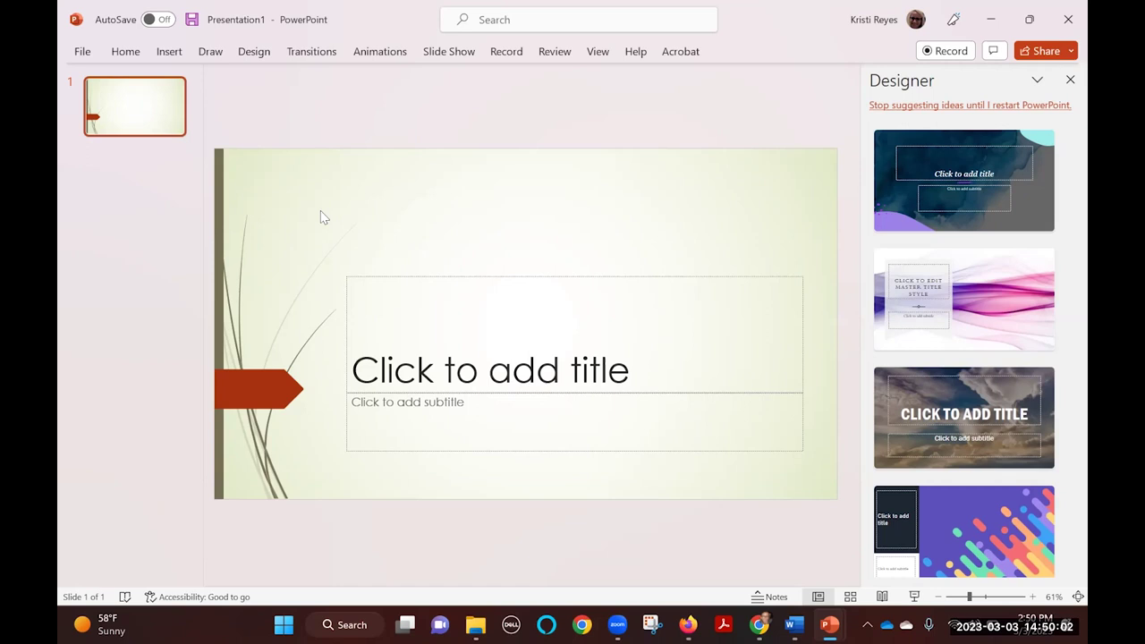
left_click(255, 53)
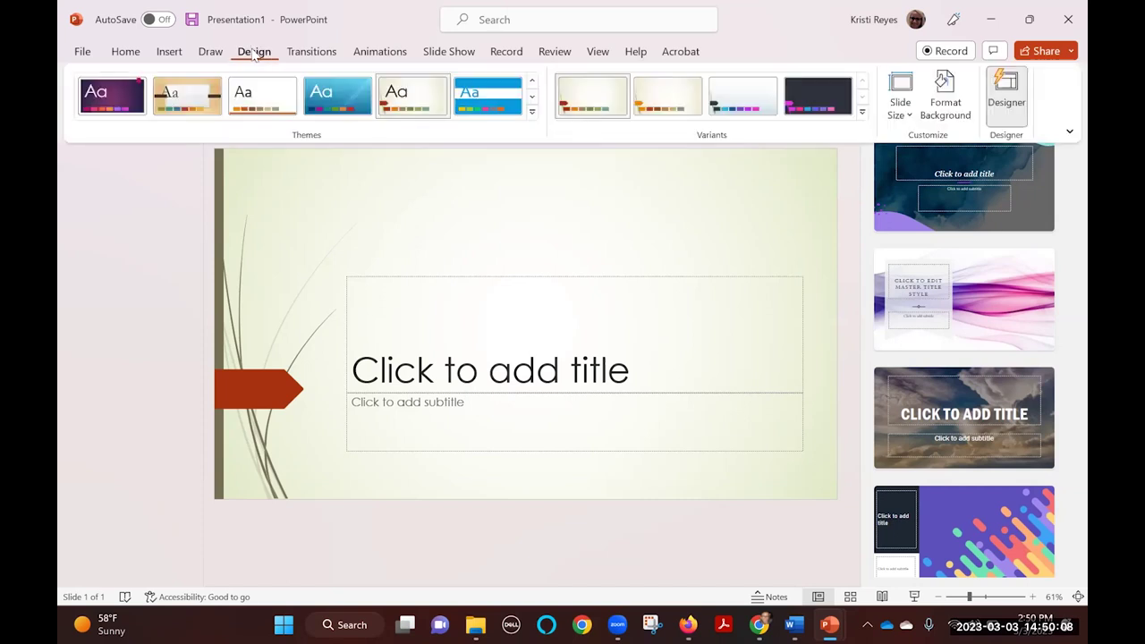
left_click(901, 112)
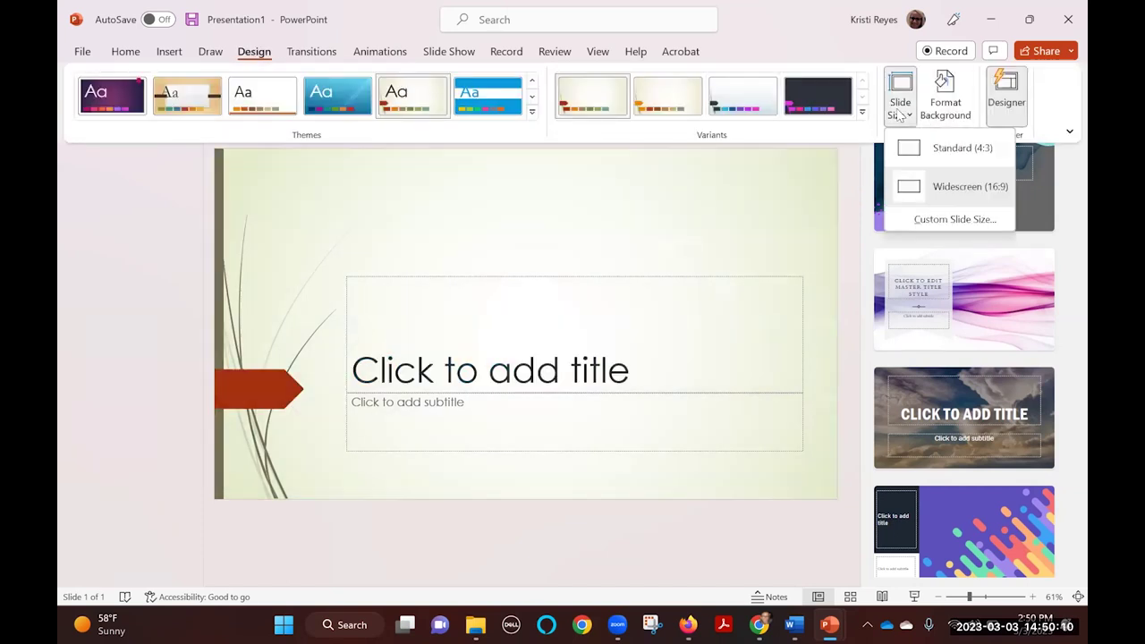
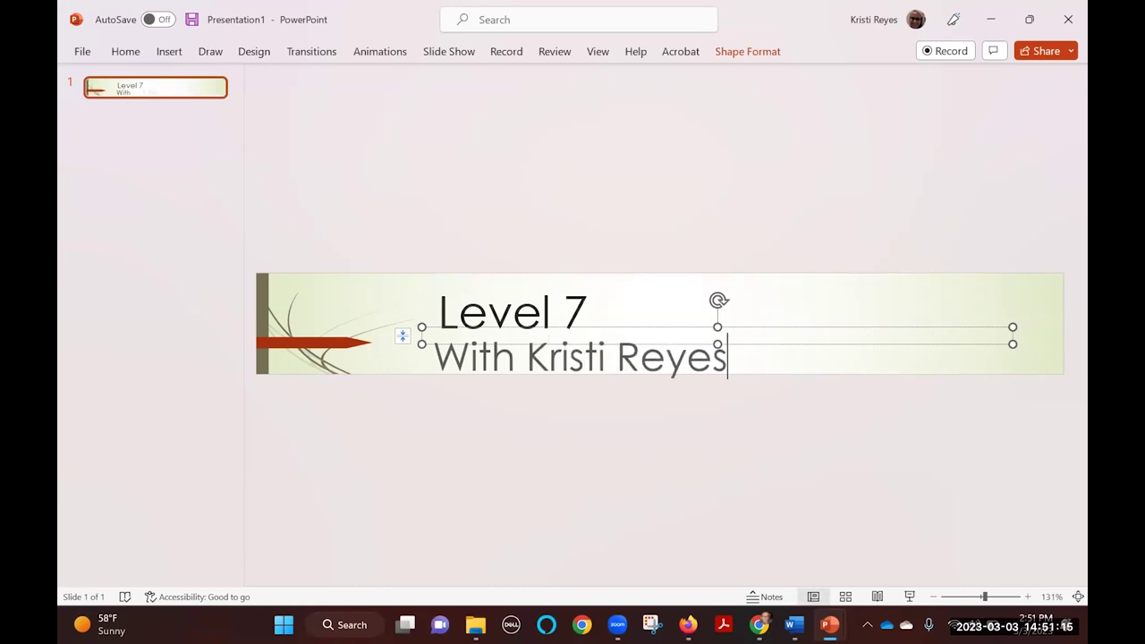
Step: Raise the 'Level 7' title box a few pixels on the banner slide
left_click(526, 292)
left_click(523, 314)
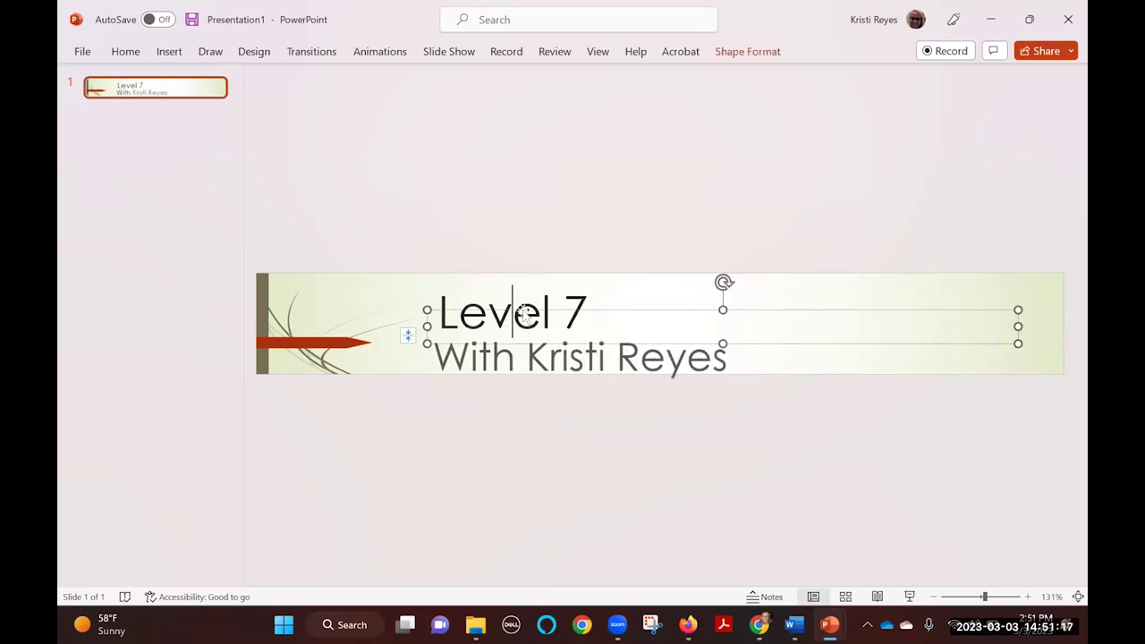
left_click_drag(527, 342, 517, 343)
left_click(527, 357)
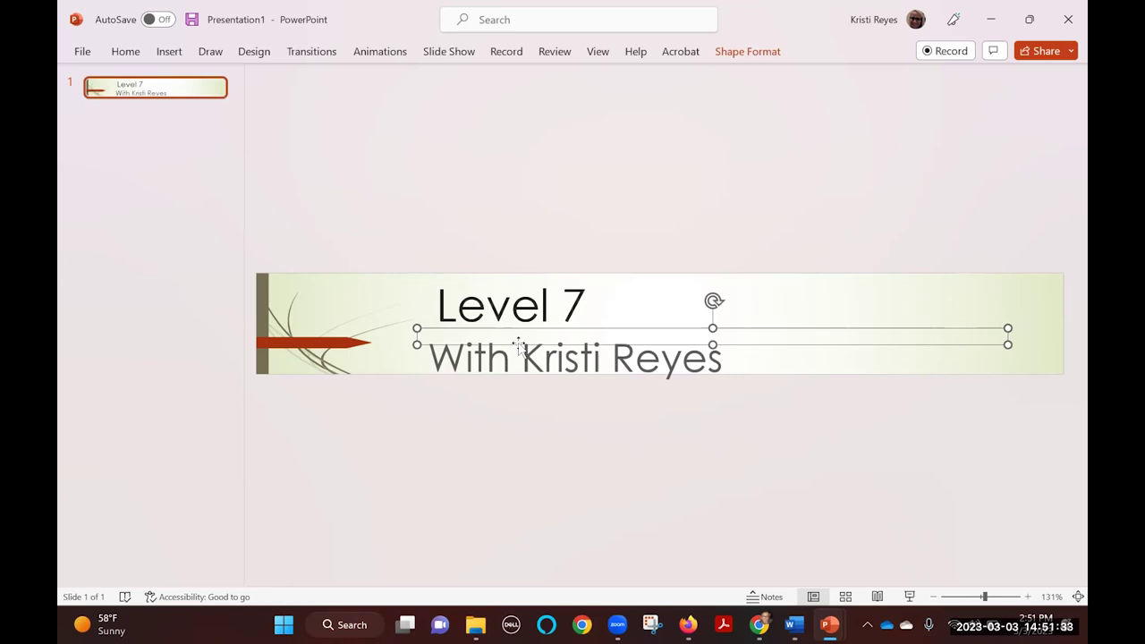
left_click(84, 51)
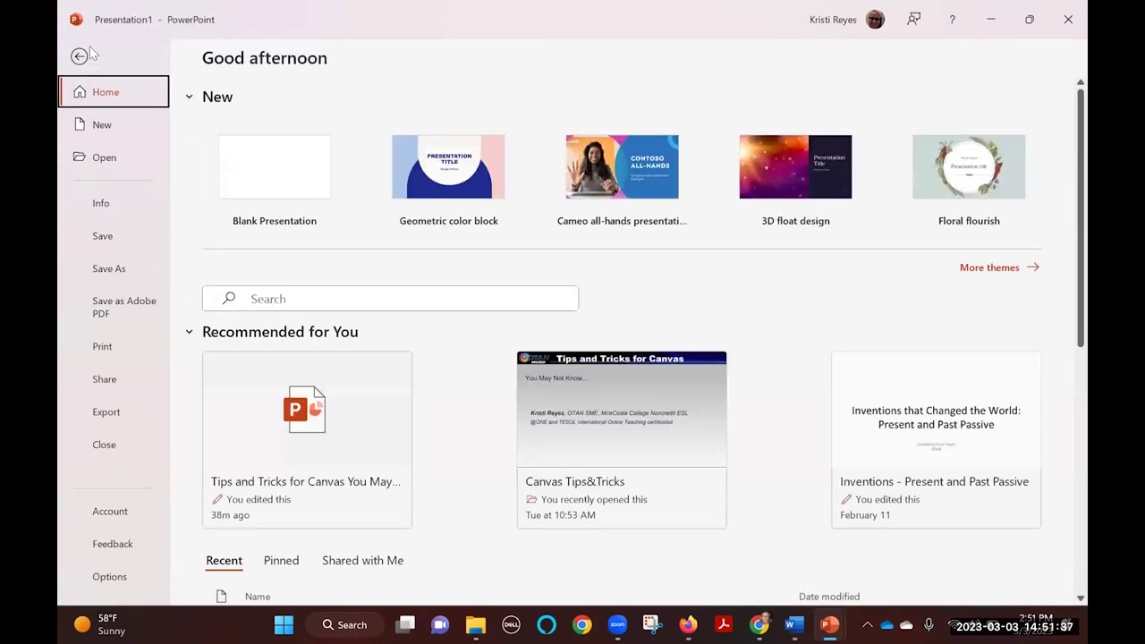
Step: Name the copy 'banner' and choose the Desktop as its save folder
left_click(111, 271)
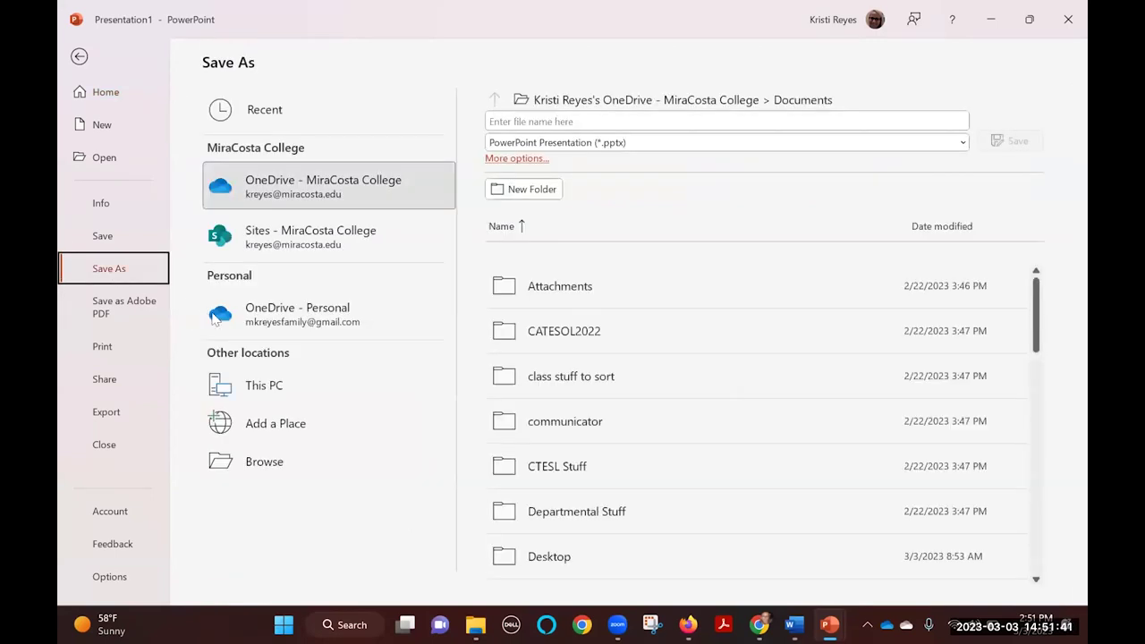
left_click(240, 397)
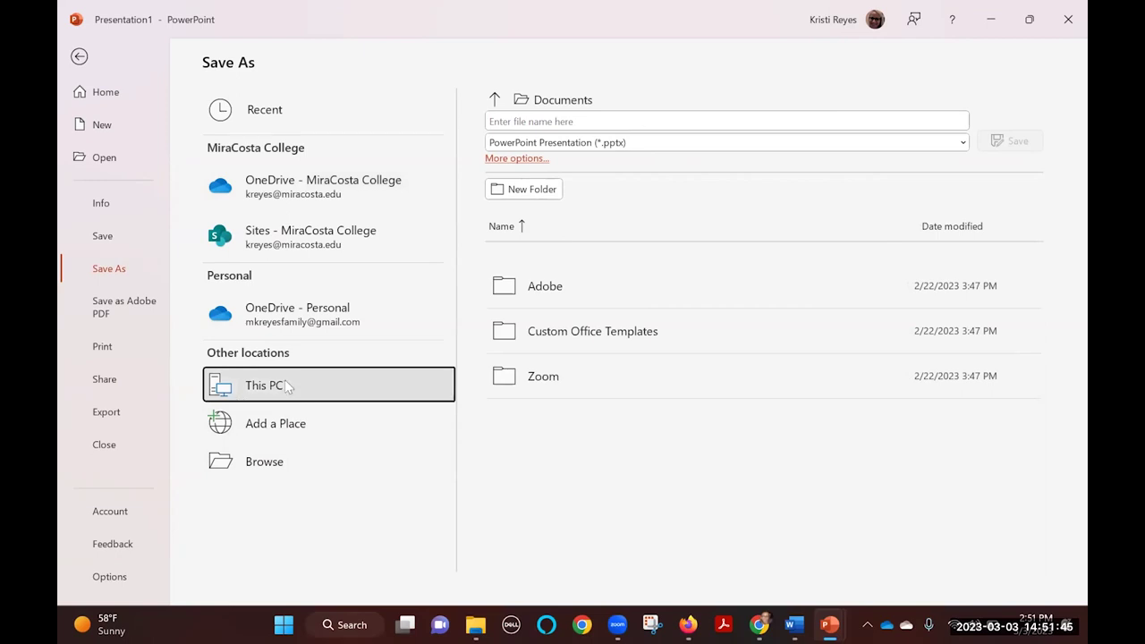
left_click(503, 122)
type("banner")
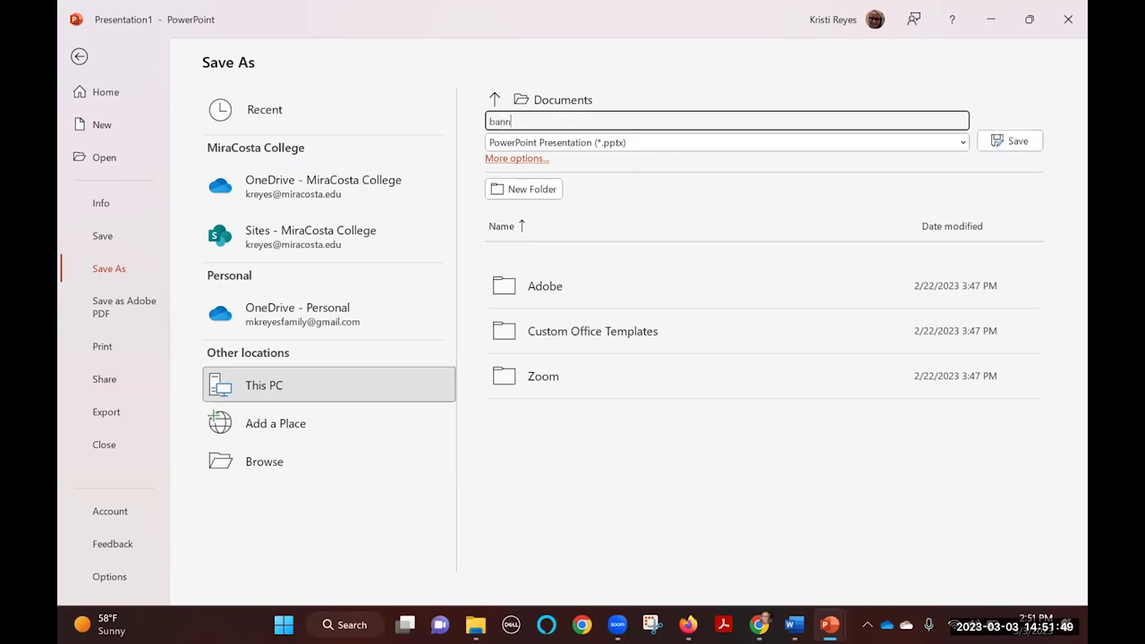
left_click(274, 474)
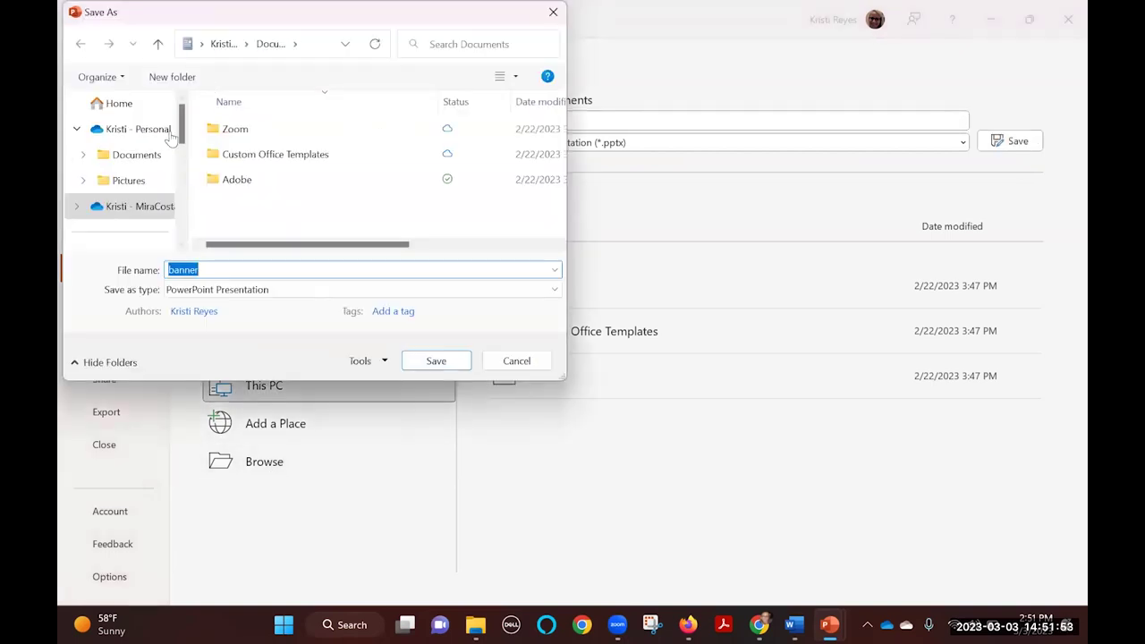
left_click_drag(185, 128, 185, 154)
left_click(139, 164)
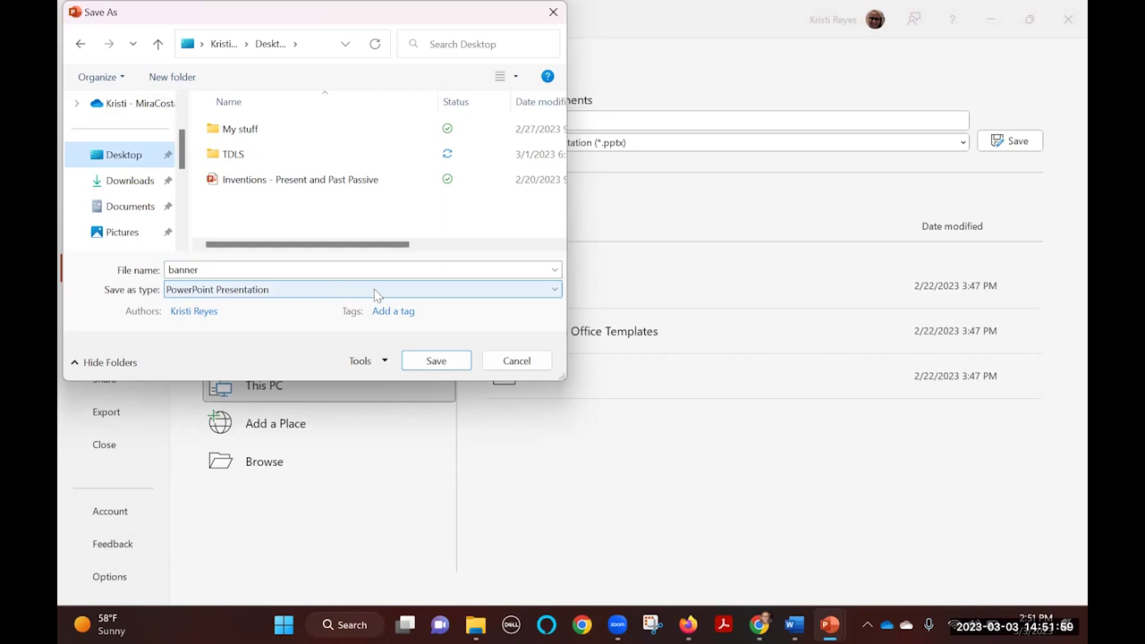
Step: Save it in JPEG format, exporting just the current slide
left_click(556, 289)
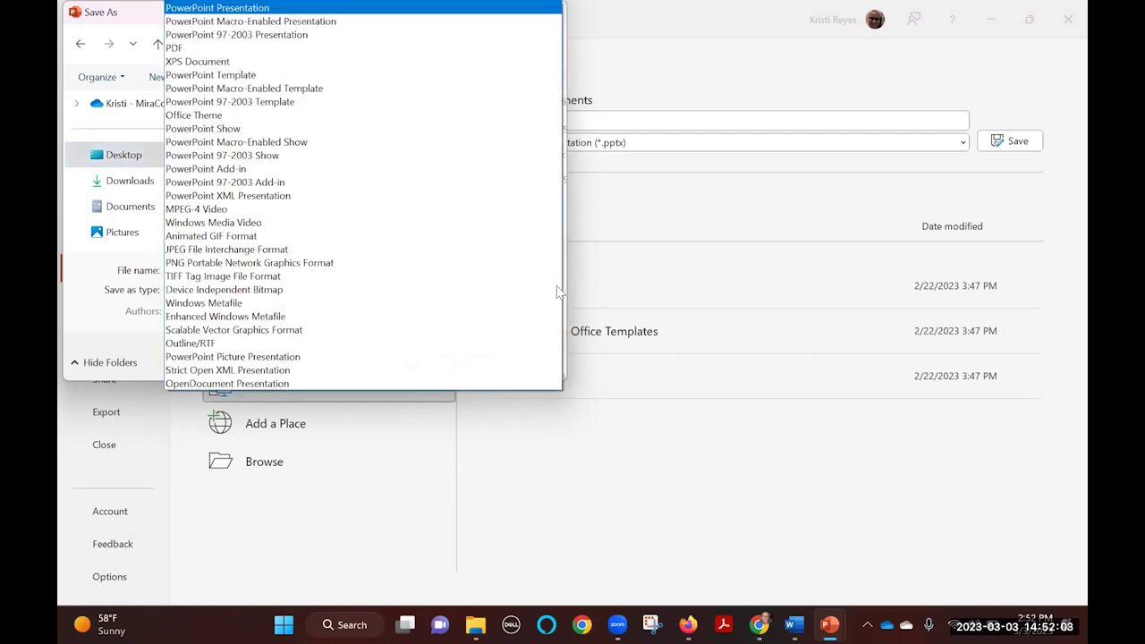
left_click(402, 251)
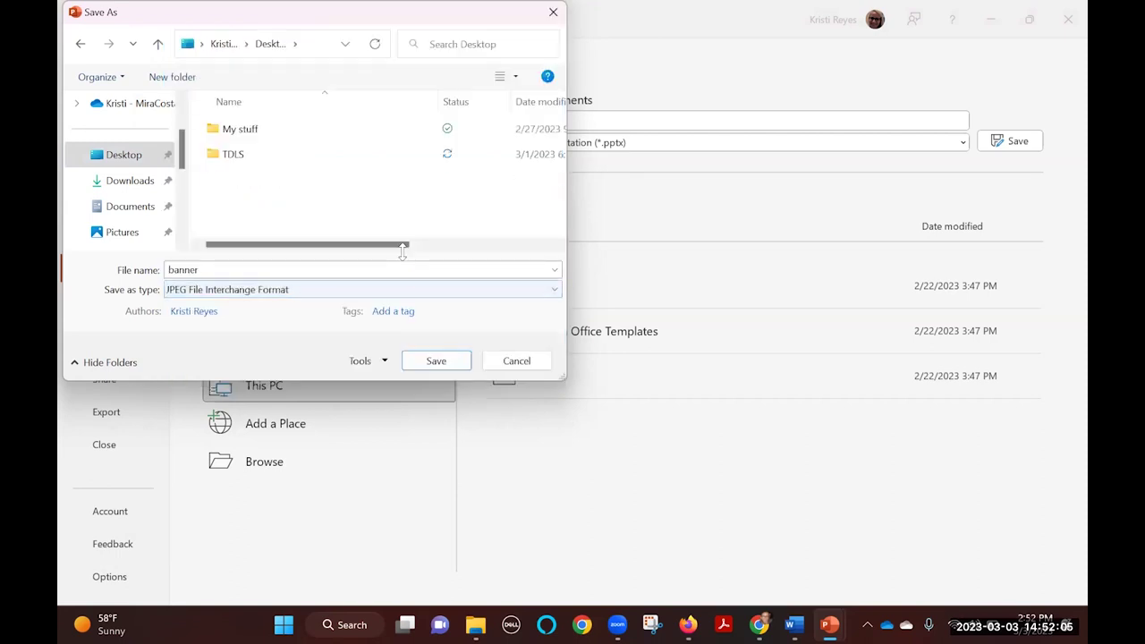
left_click(457, 362)
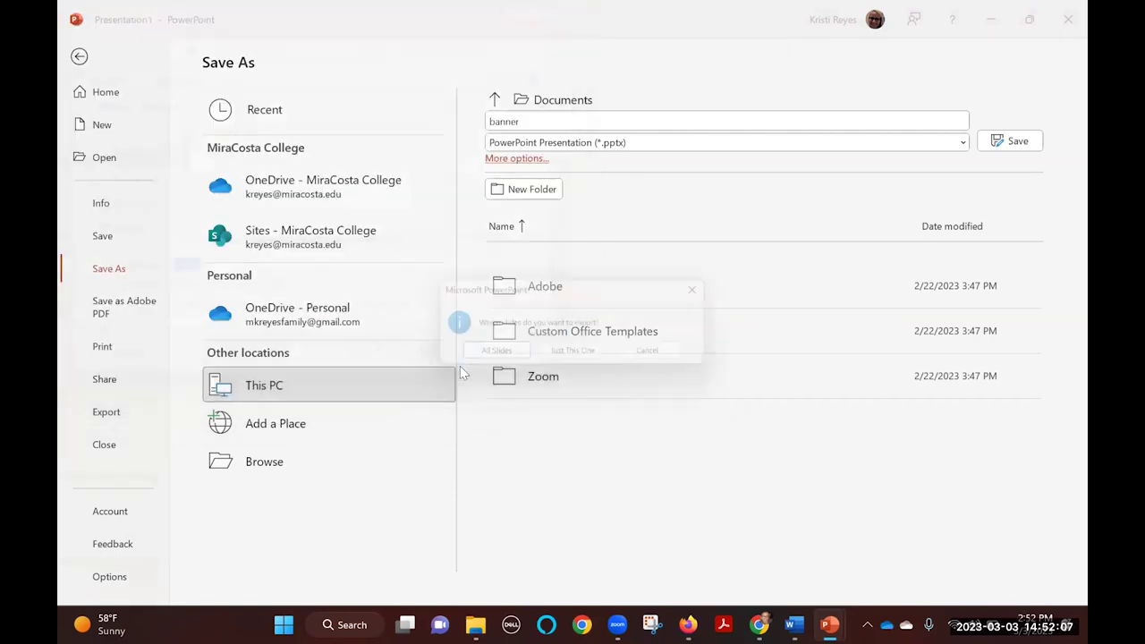
left_click(572, 358)
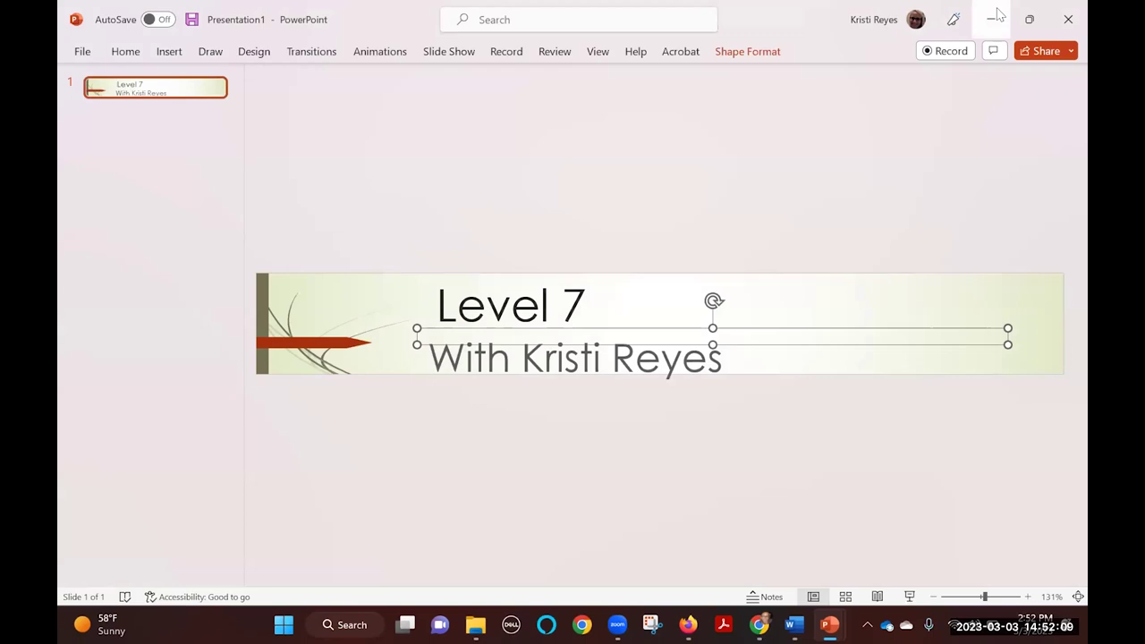
left_click(996, 18)
Step: Minimize both PowerPoint decks, check the banner JPEG on the desktop, and return to Chrome
key("alt+Tab")
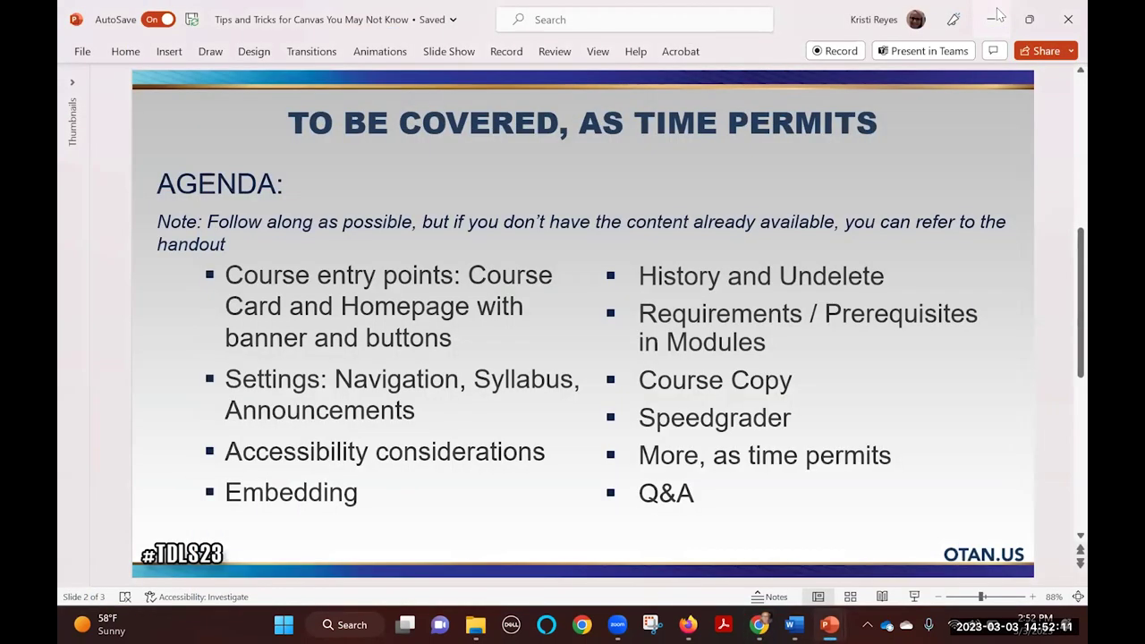
left_click(996, 17)
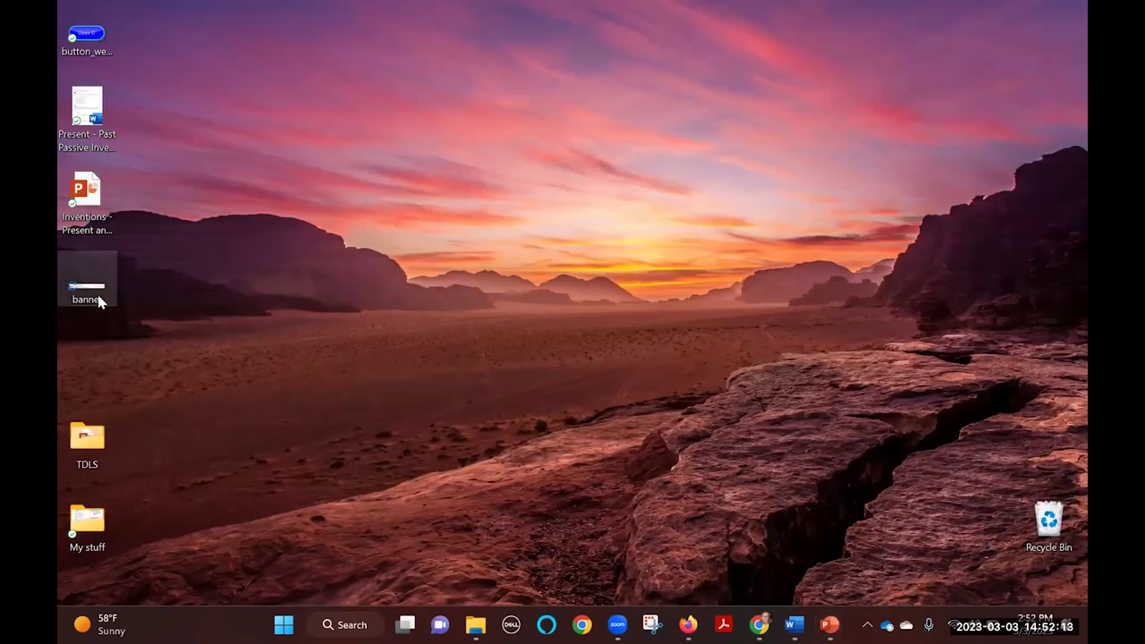
double_click(94, 290)
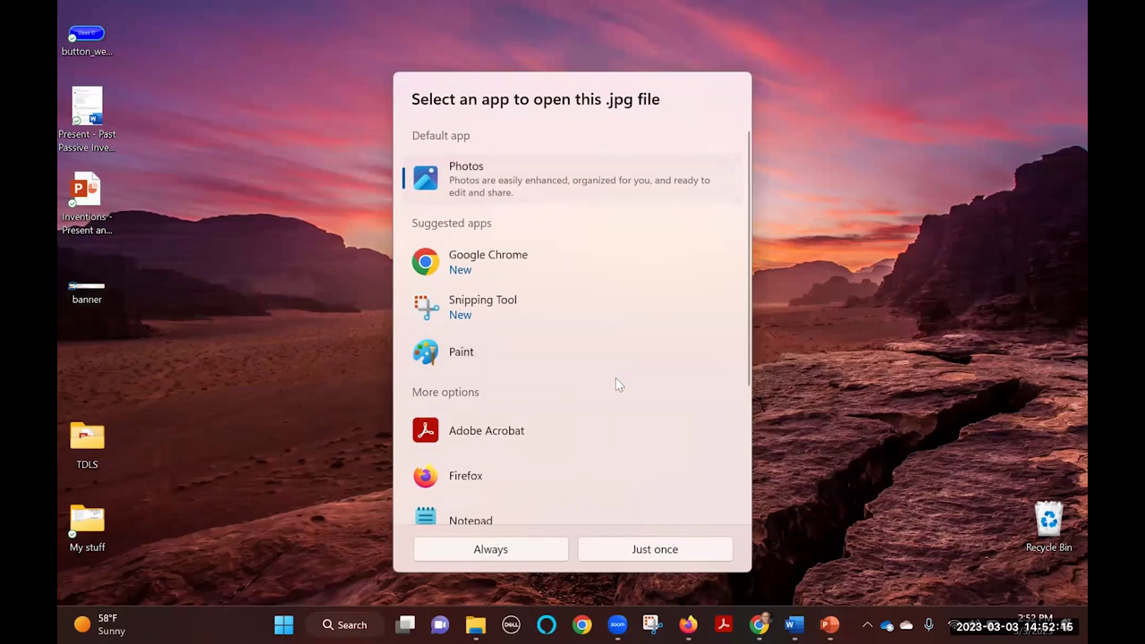
key("Escape")
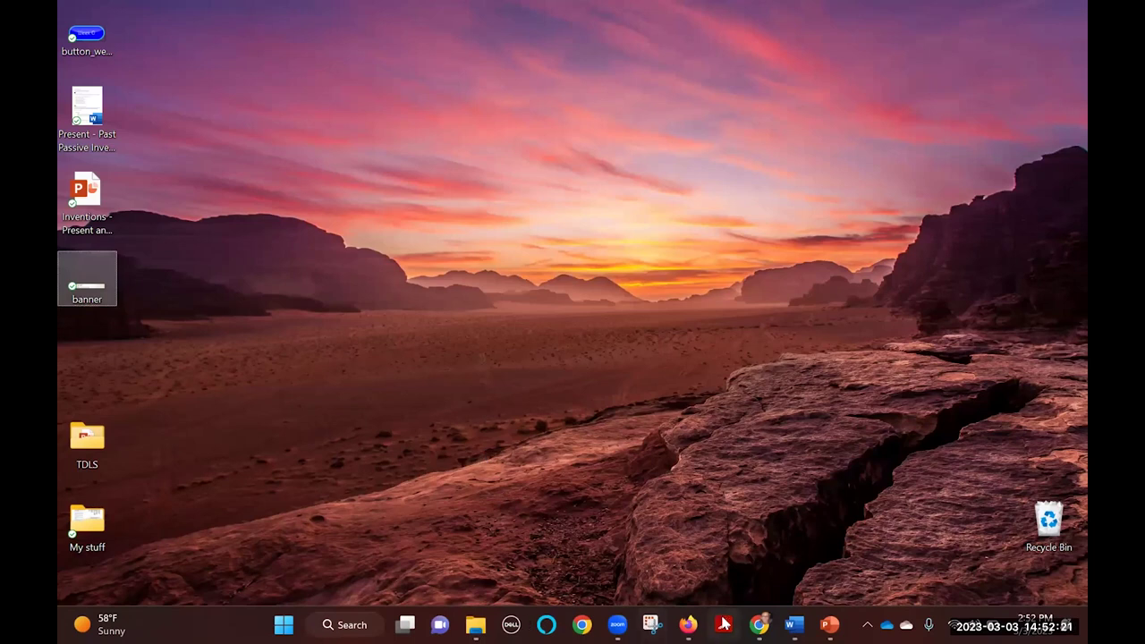
mouse_move(688, 624)
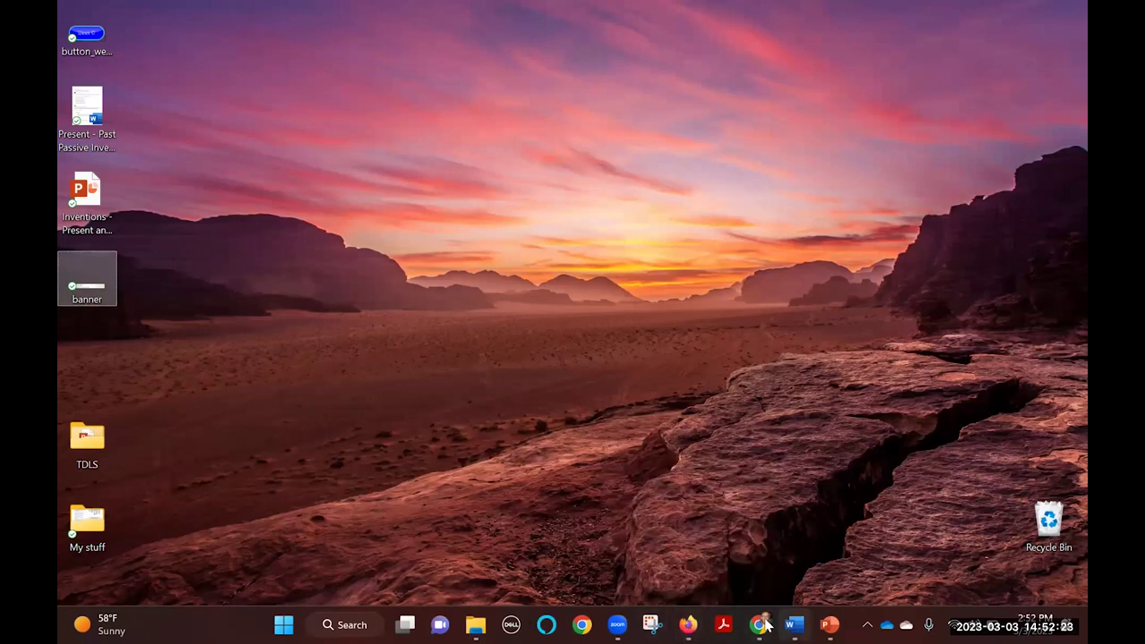
left_click(761, 624)
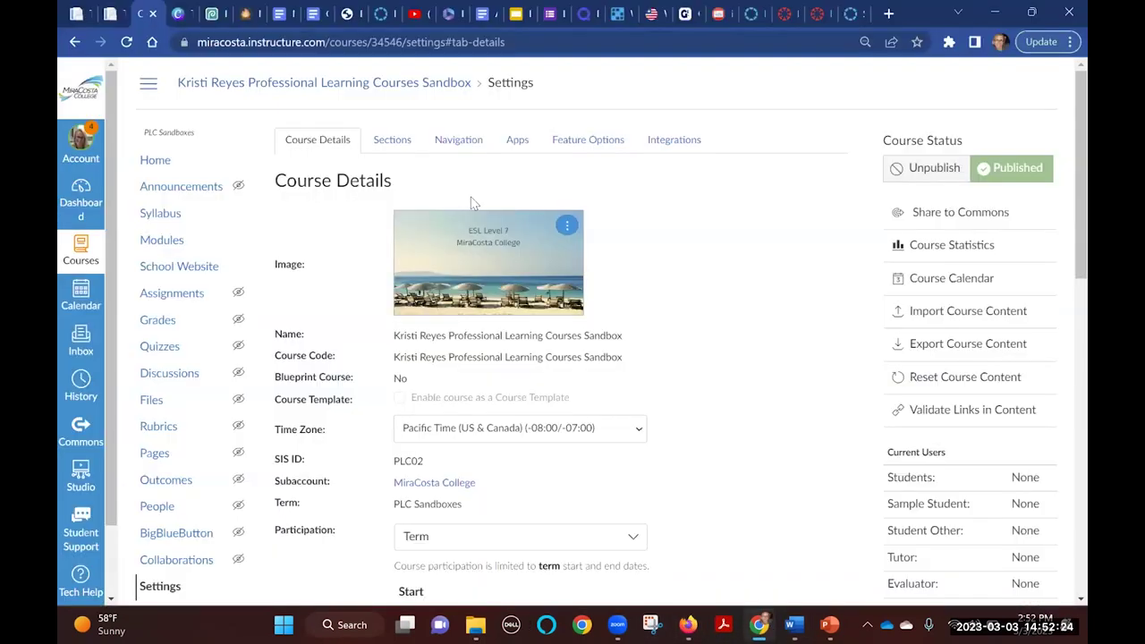
Step: Switch from the Canvas course settings to the Photopea start page tab
left_click(215, 26)
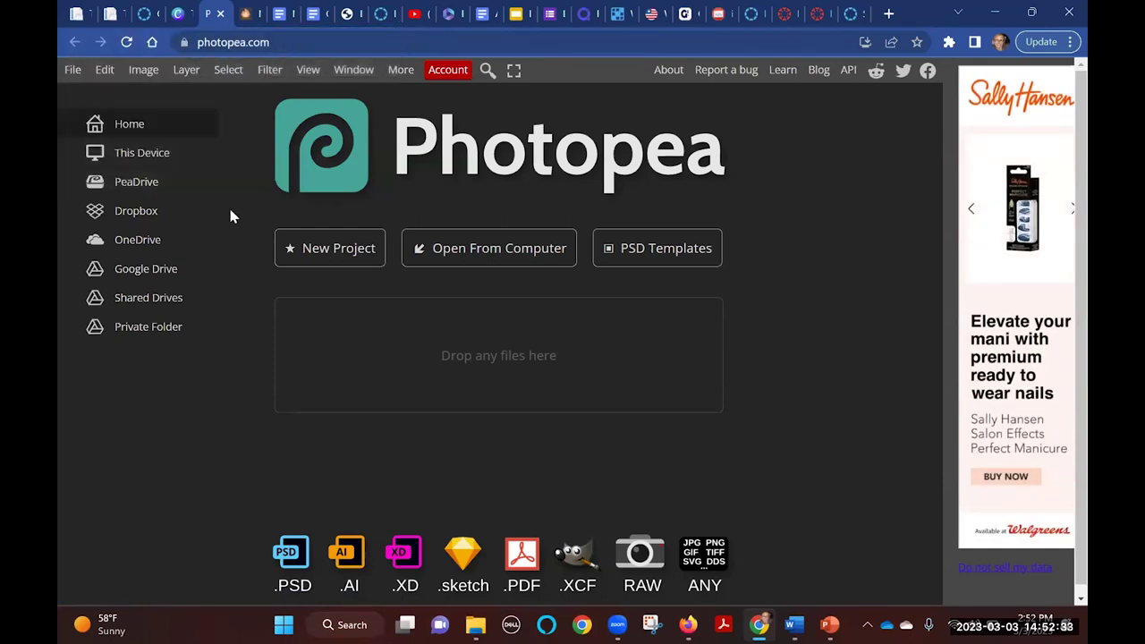
Step: Start a new Photopea project and browse the 320 x 50 Mobile Leaderboard ad templates
left_click(328, 249)
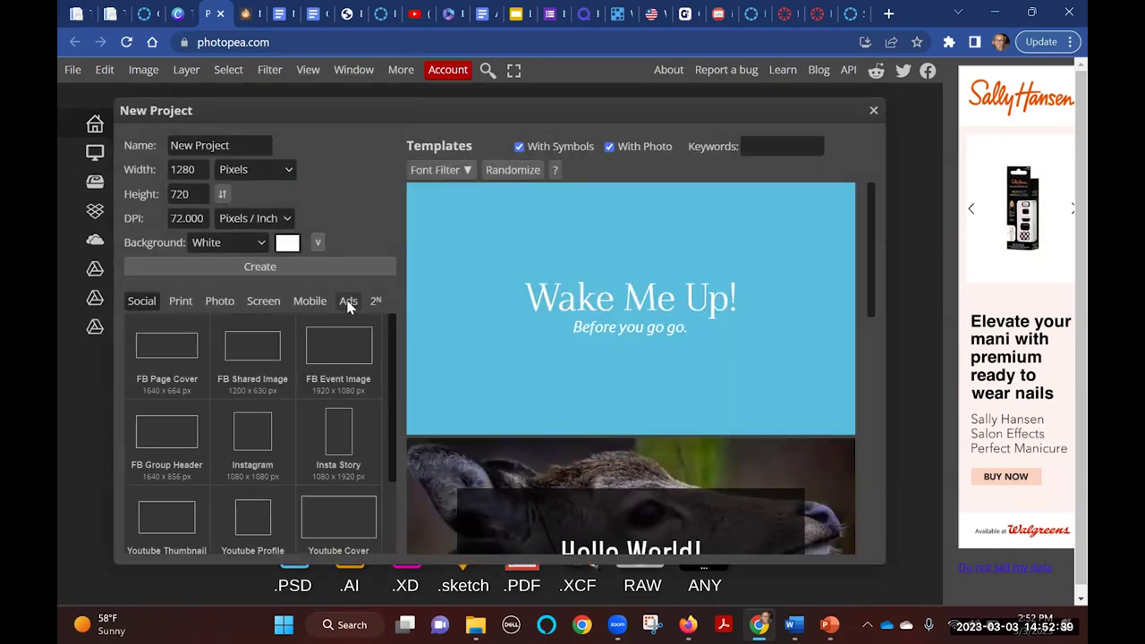
left_click(348, 303)
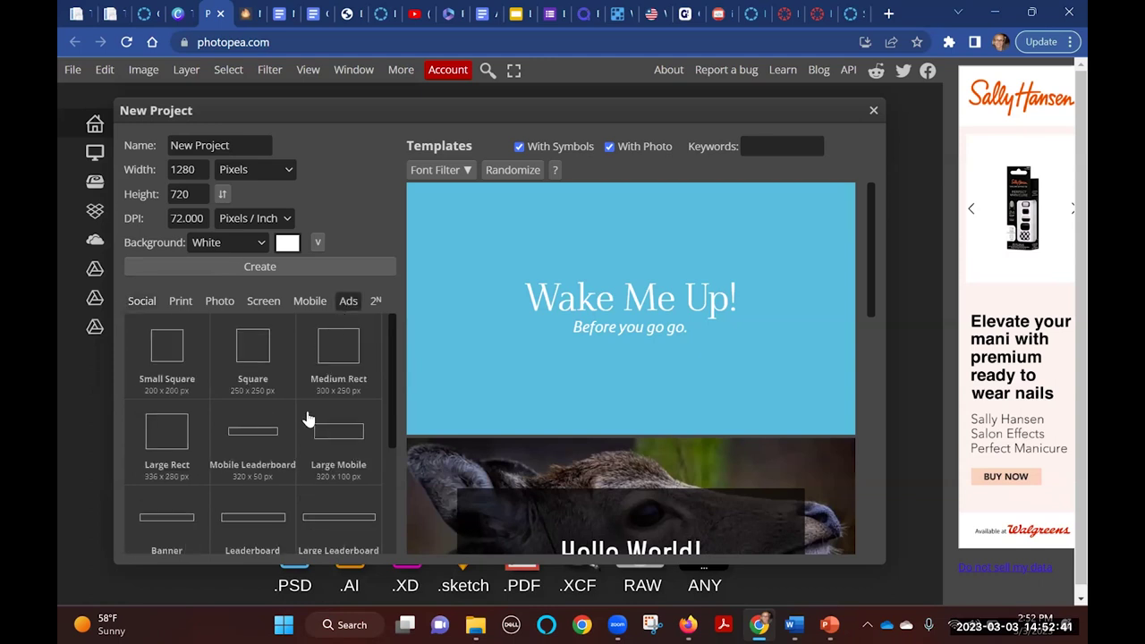
left_click(257, 457)
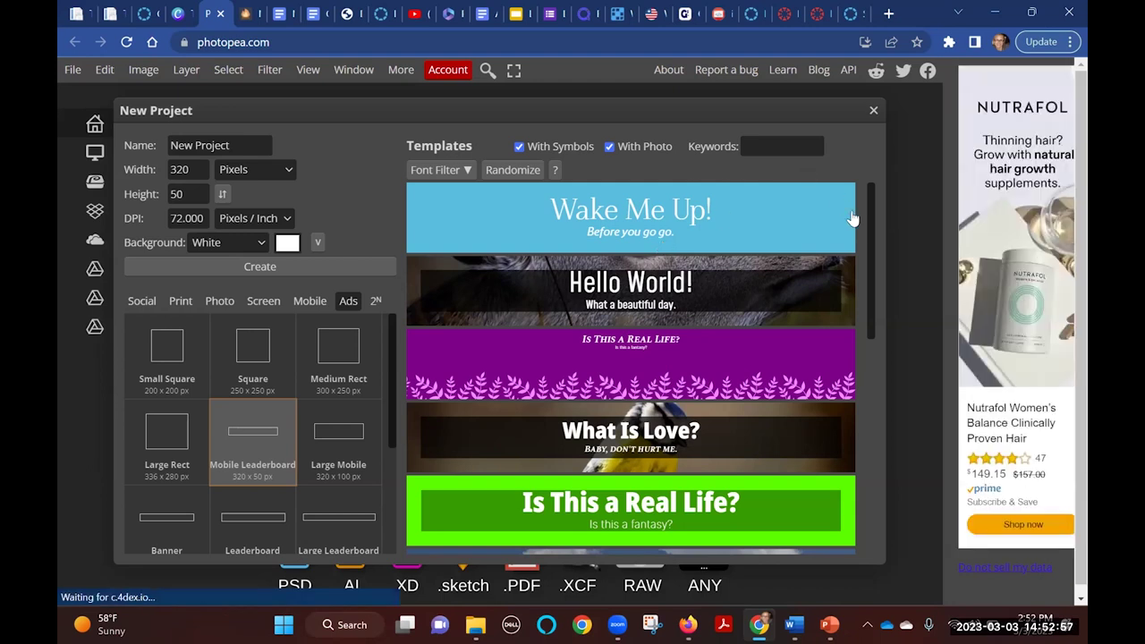
left_click_drag(867, 250, 874, 498)
scroll(875, 510, "down", 3)
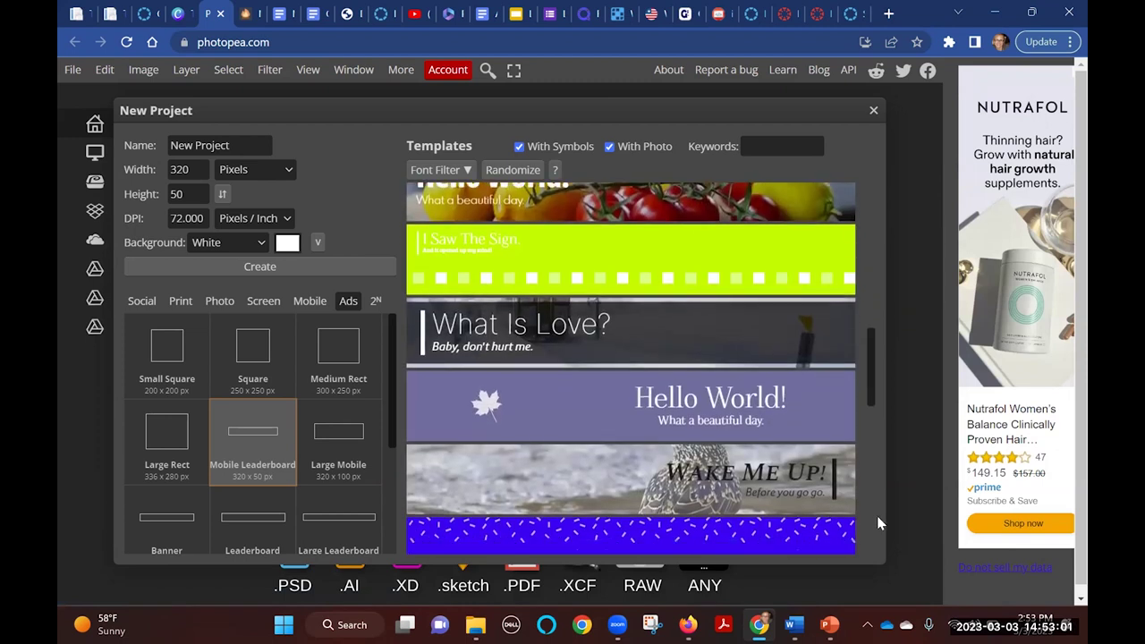
scroll(876, 512, "up", 1)
left_click_drag(870, 393, 867, 218)
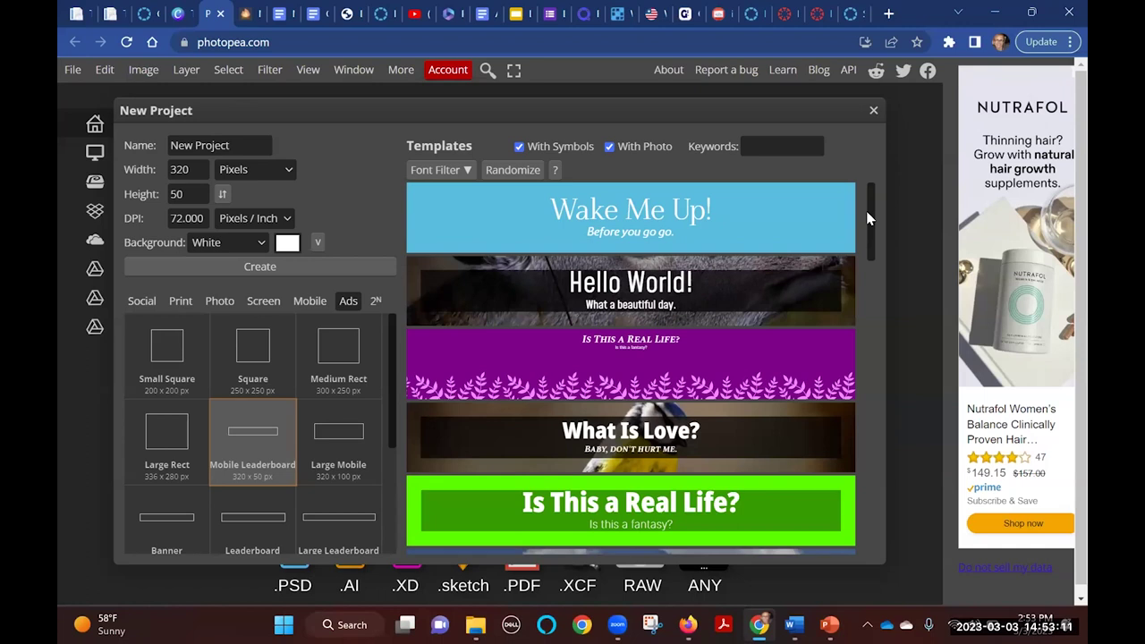
Step: Close the Photopea tab and move to the Canva logo templates tab
left_click(253, 24)
left_click(215, 15)
left_click(221, 14)
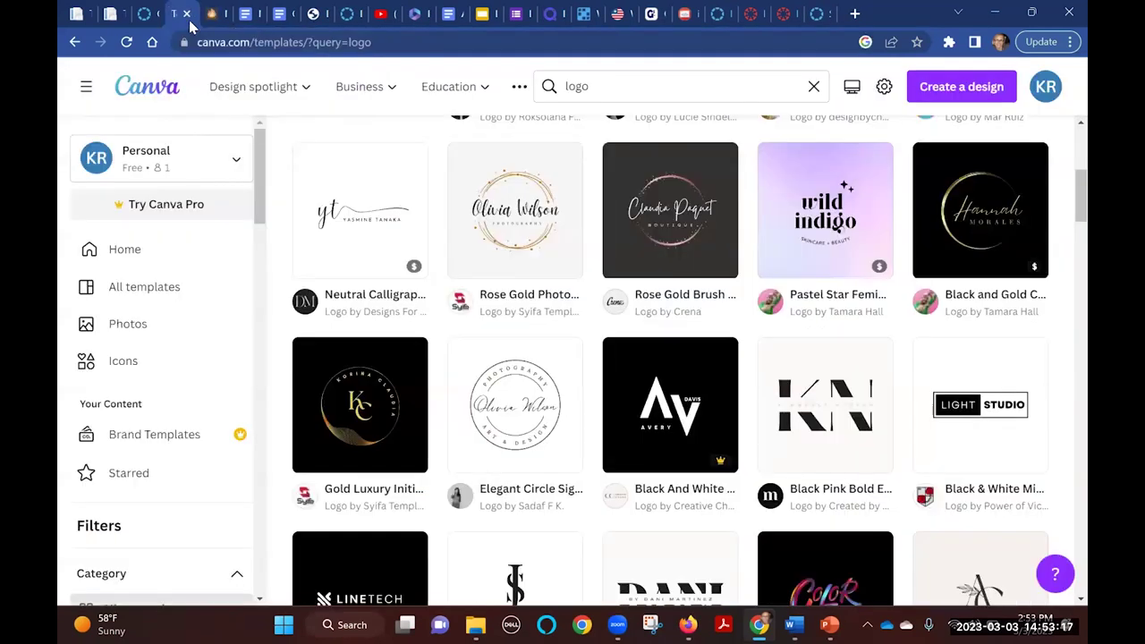
left_click(192, 21)
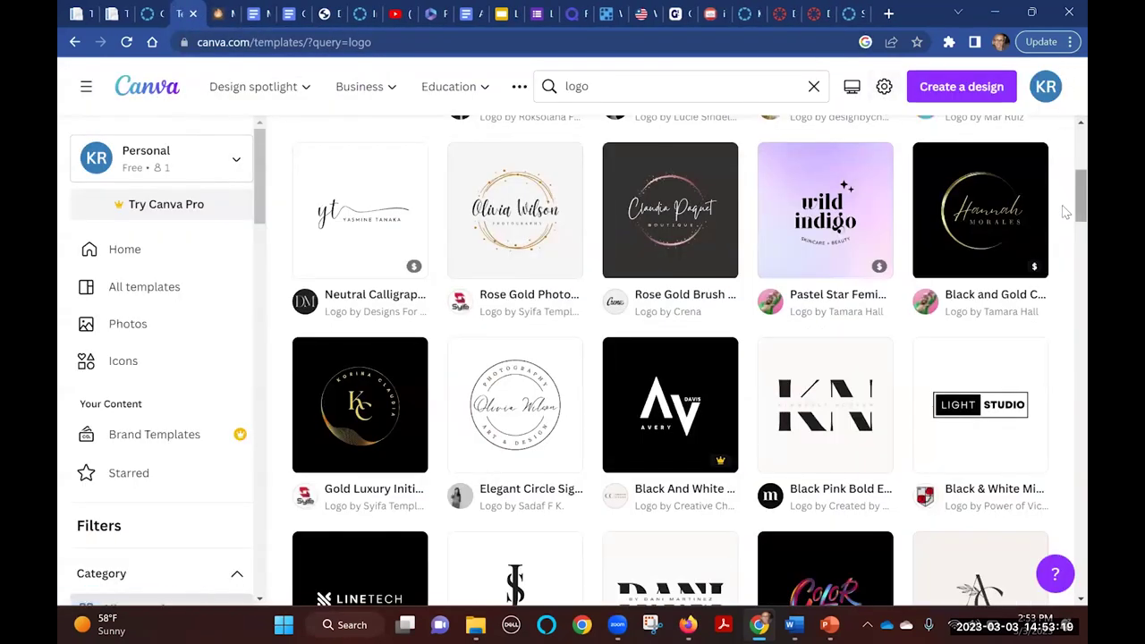
Step: Search Canva for 'canvas banner' templates and scroll through the results
scroll(1064, 178, "up", 5)
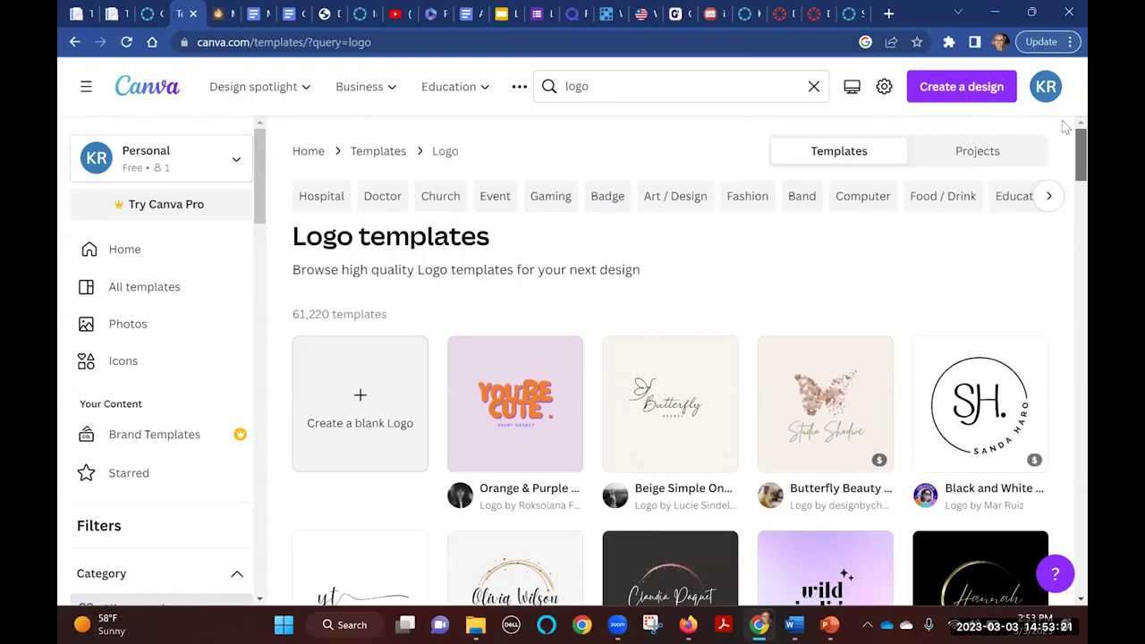
left_click(619, 80)
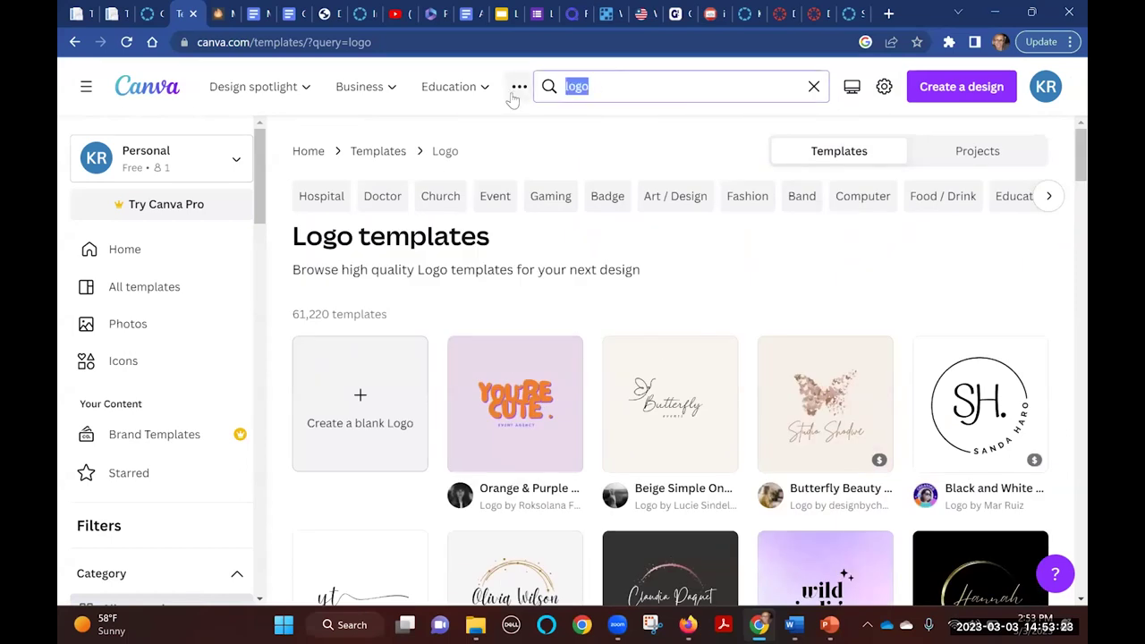
type("canvas banner")
key("Return")
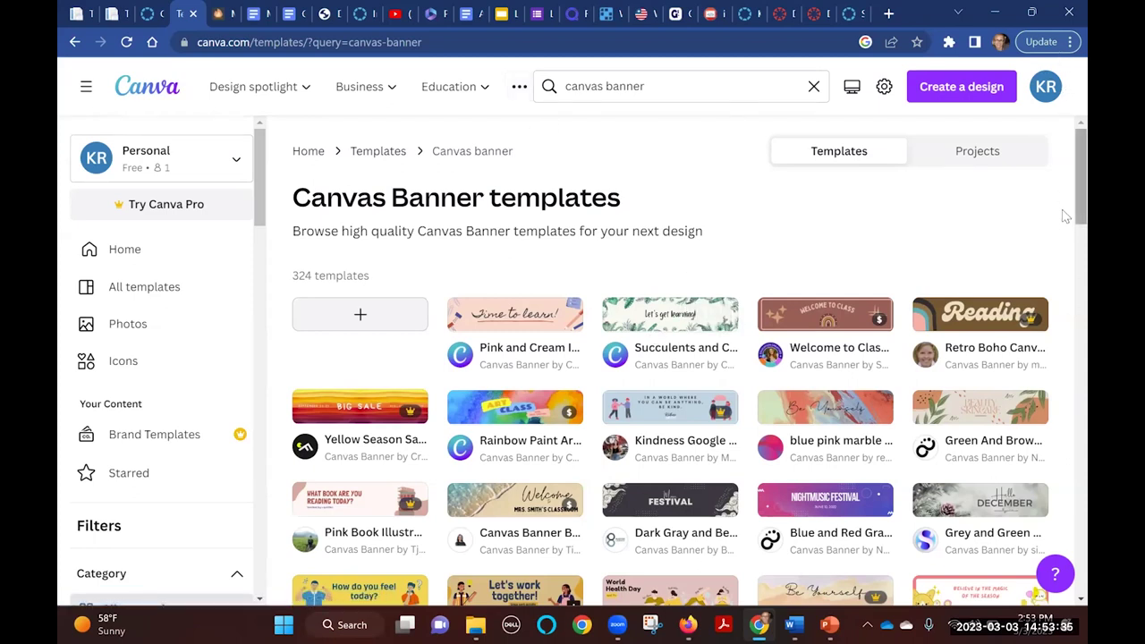
scroll(1064, 242, "down", 2)
scroll(1065, 260, "down", 1)
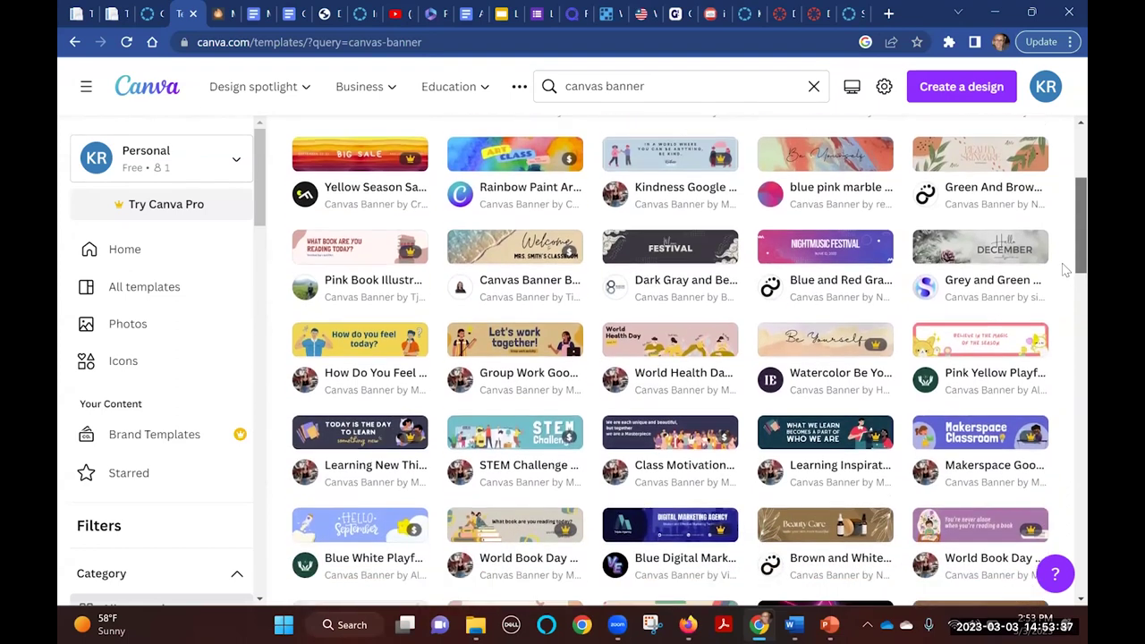
scroll(1065, 273, "down", 2)
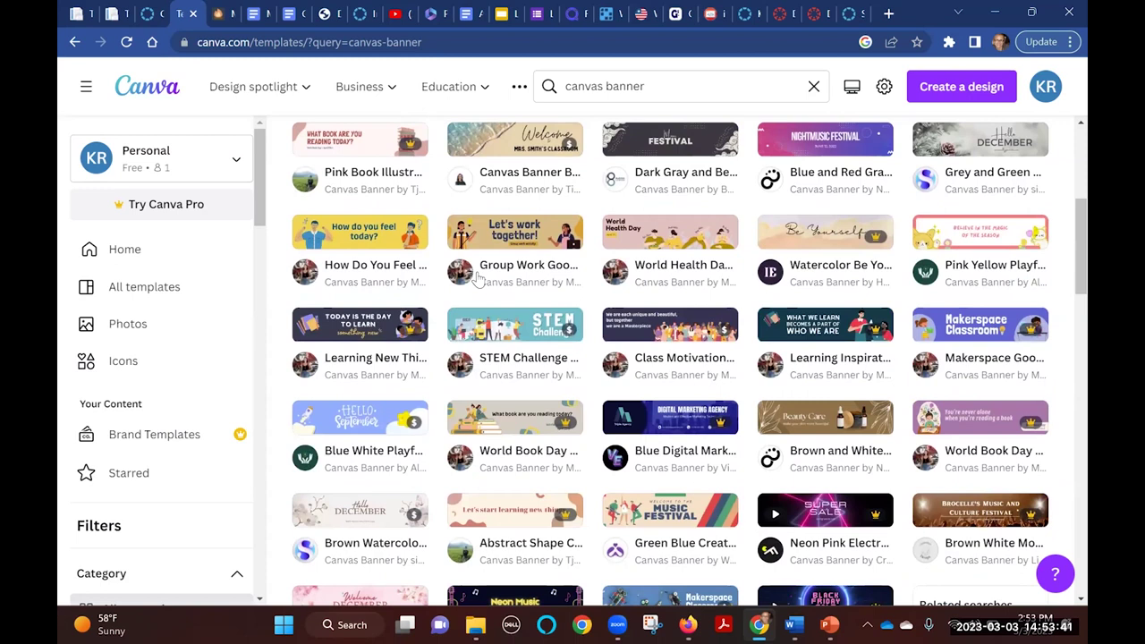
Step: Star the 'How do you feel today?' banner template and close the Canva tab
mouse_move(407, 338)
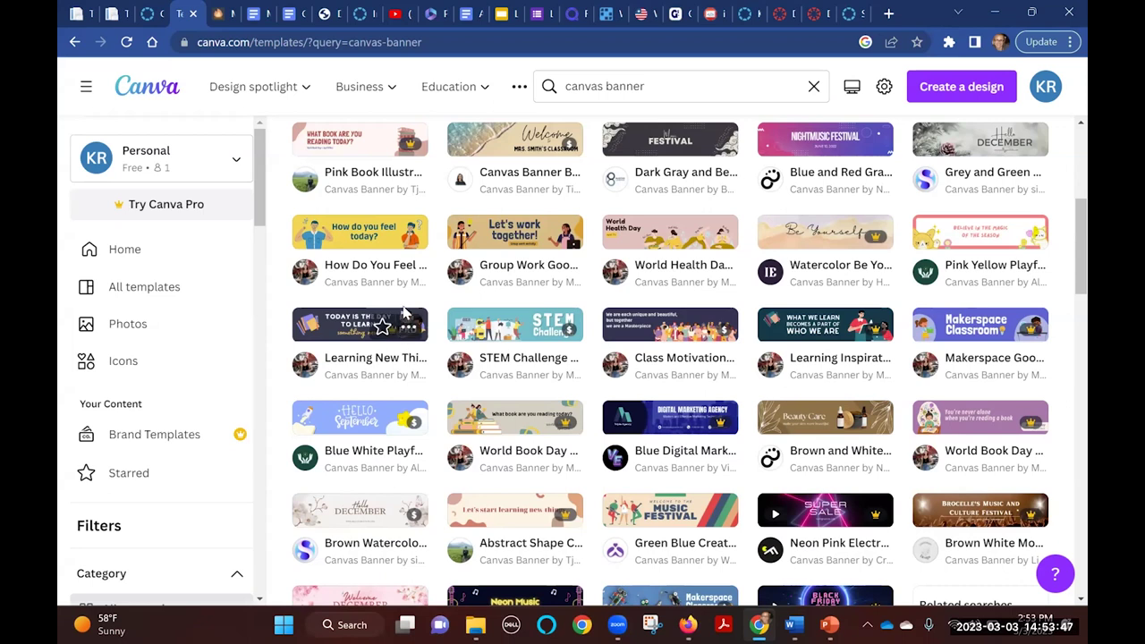
mouse_move(562, 332)
left_click(382, 235)
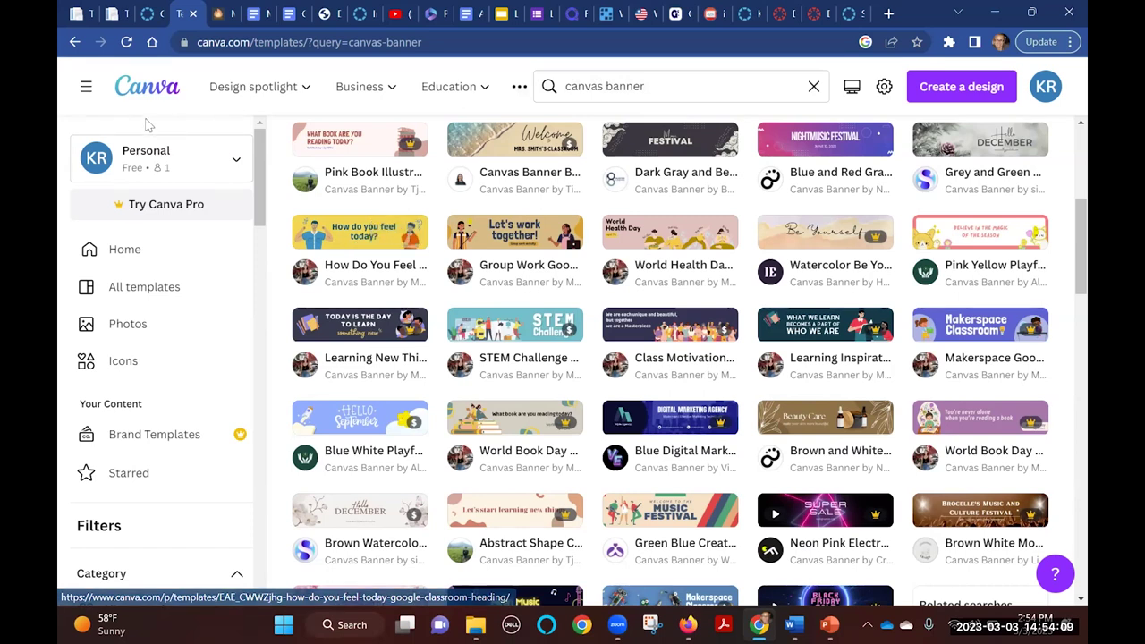
left_click(193, 14)
Step: Close the leftover tab and read Tech Tip #12 on Pixton down to the graduation scene
left_click(190, 15)
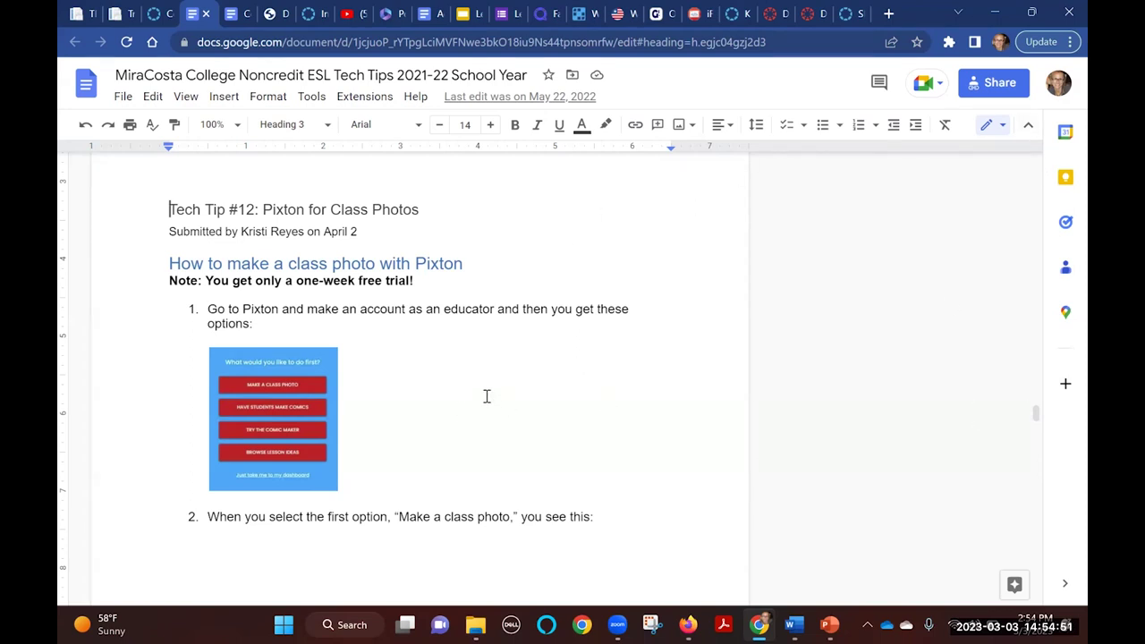
key("Down")
key("Down")
key("Down")
key("Down")
key("Down")
key("Down")
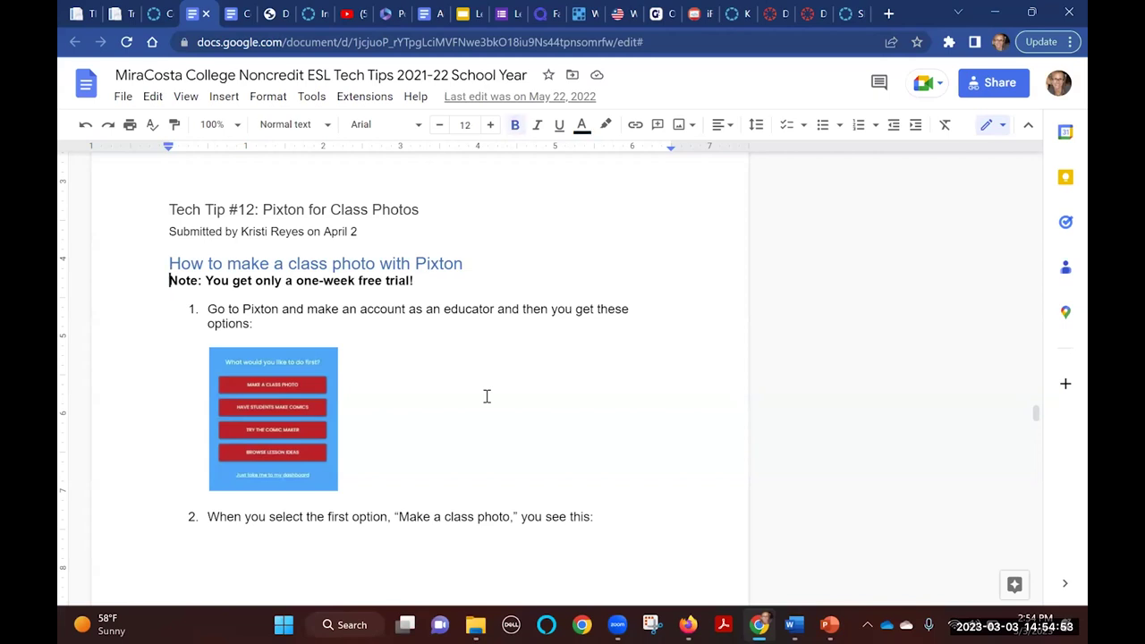
key("Down")
key("Down")
key("Down")
key("Down")
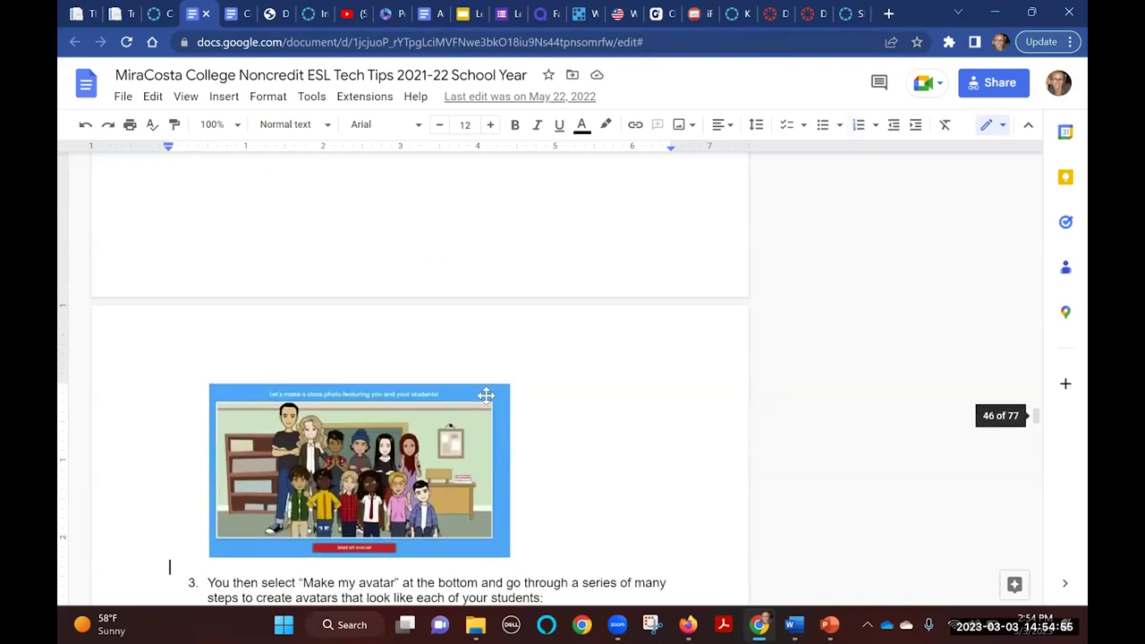
key("Down")
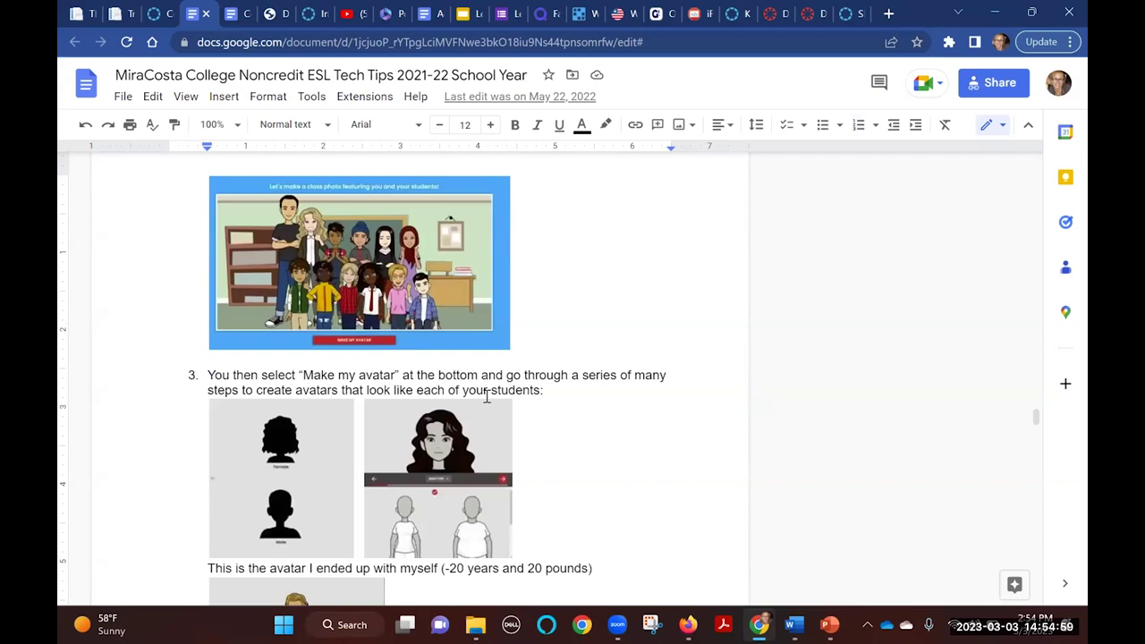
key("Down")
key("Down")
key("Down")
key("Down")
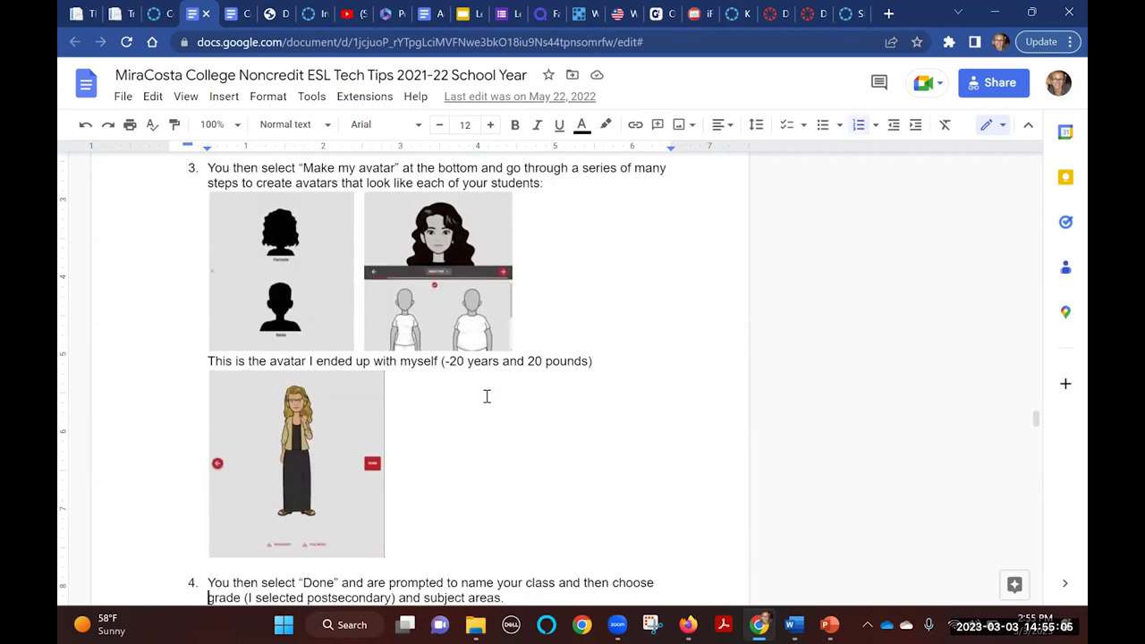
key("Down")
key("Down")
key("Down")
key("Down")
key("Down")
key("Down")
key("Down")
key("Down")
key("Down")
key("Down")
key("Down")
key("Down")
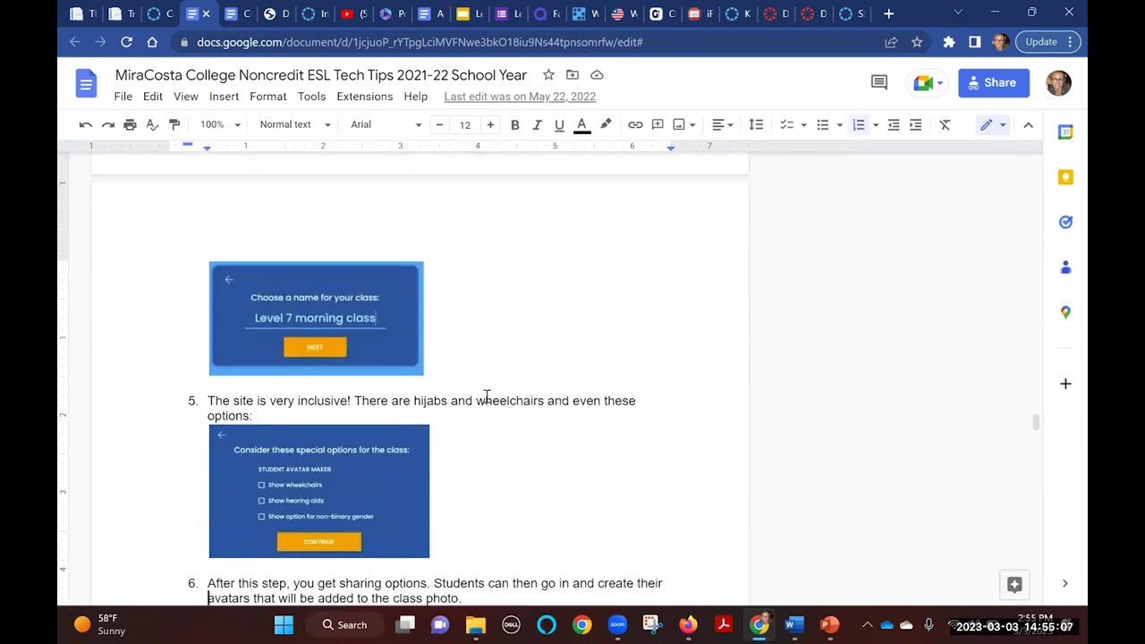
key("Down")
key("Down")
key("Down")
key("Down")
key("Down")
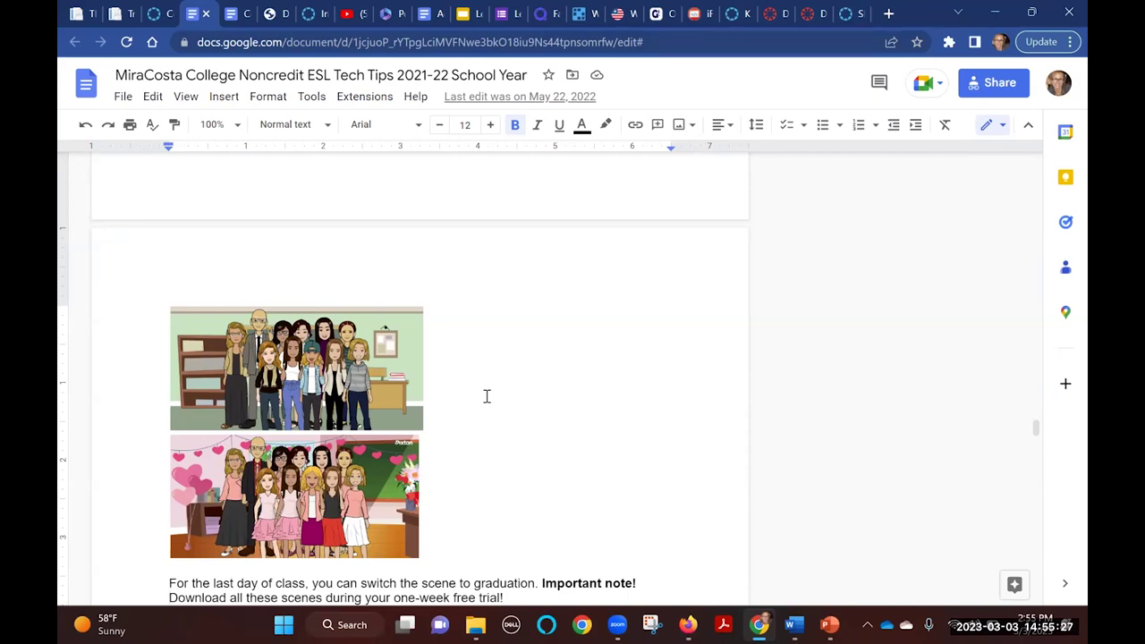
key("Down")
key("Down")
key("Down")
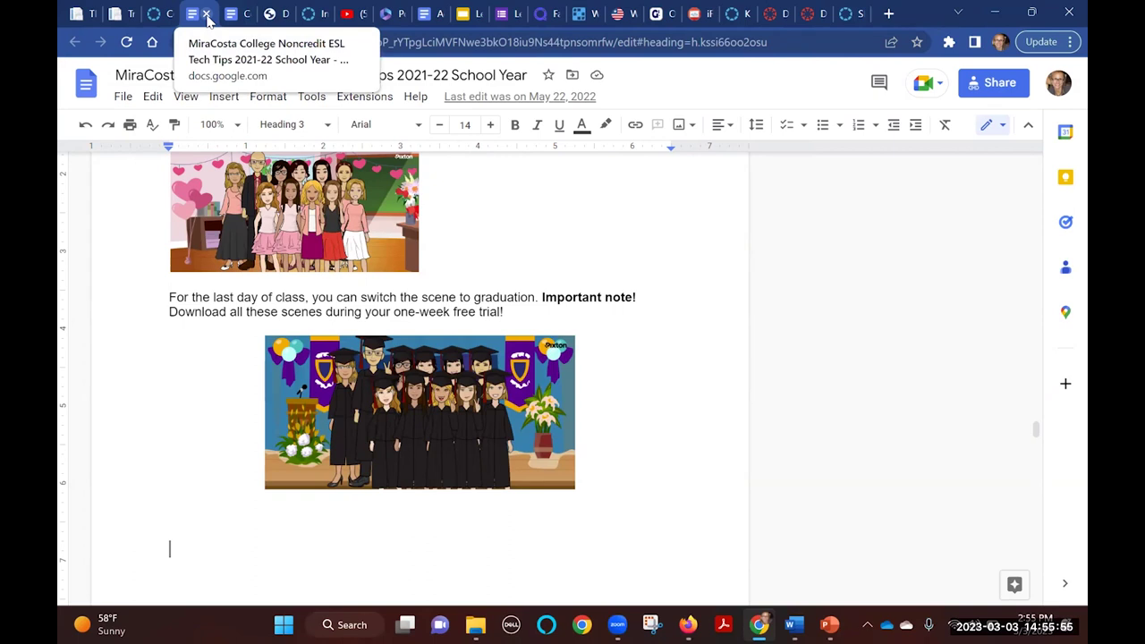
Step: In Copy of Canvas Basics Demo, select the Home Page Content text starting at 'Noncredit'
left_click(234, 14)
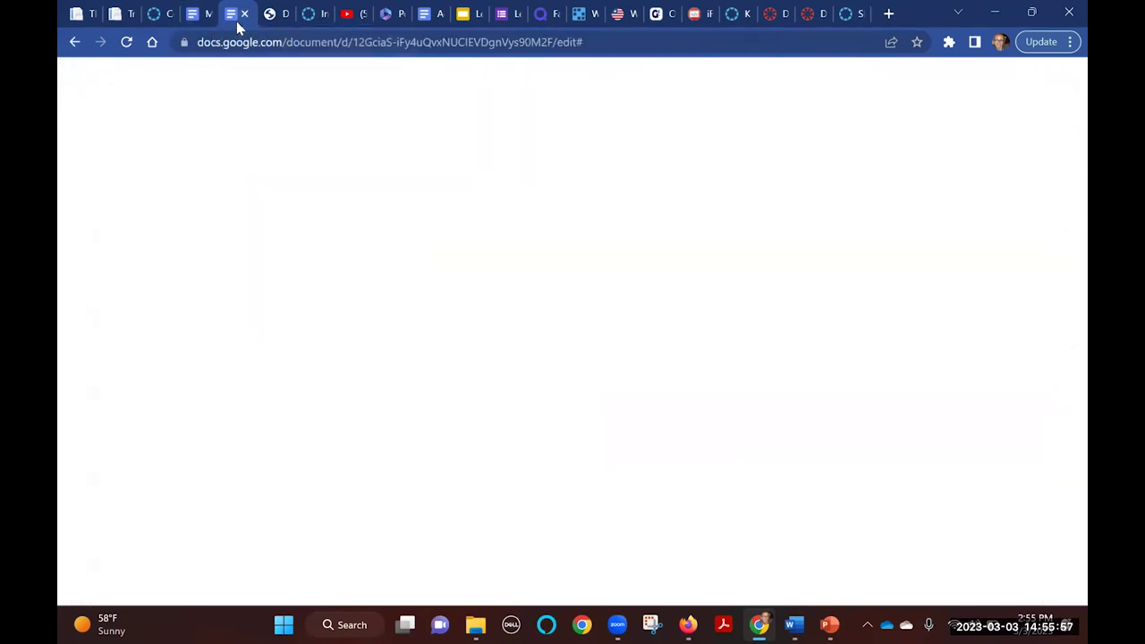
left_click_drag(283, 241, 560, 514)
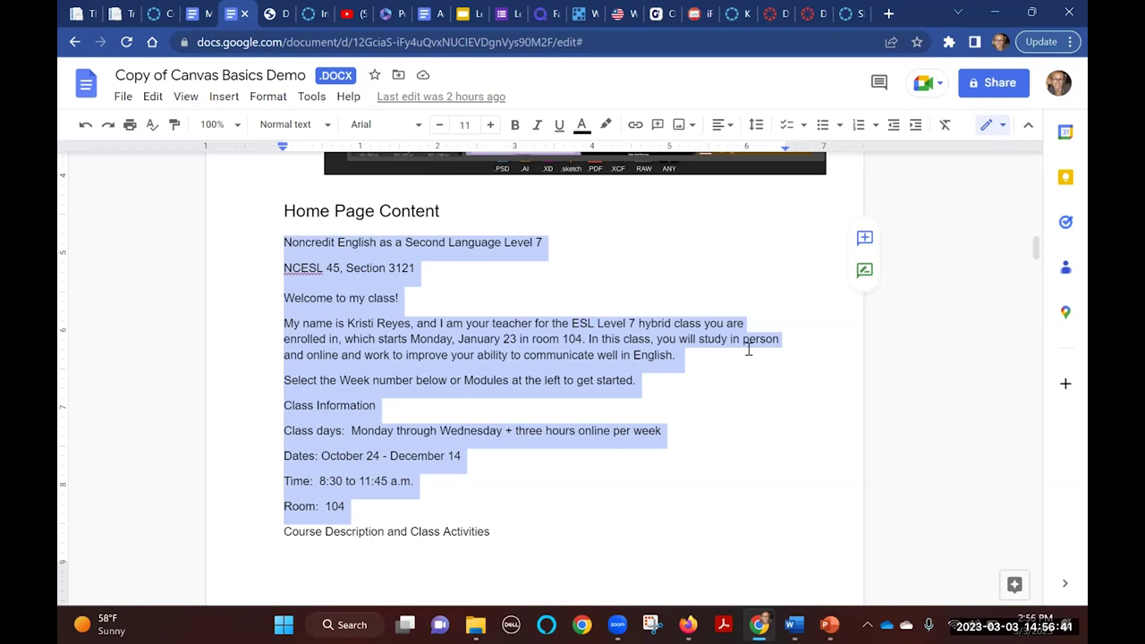
left_click(483, 355)
left_click_drag(283, 243, 468, 331)
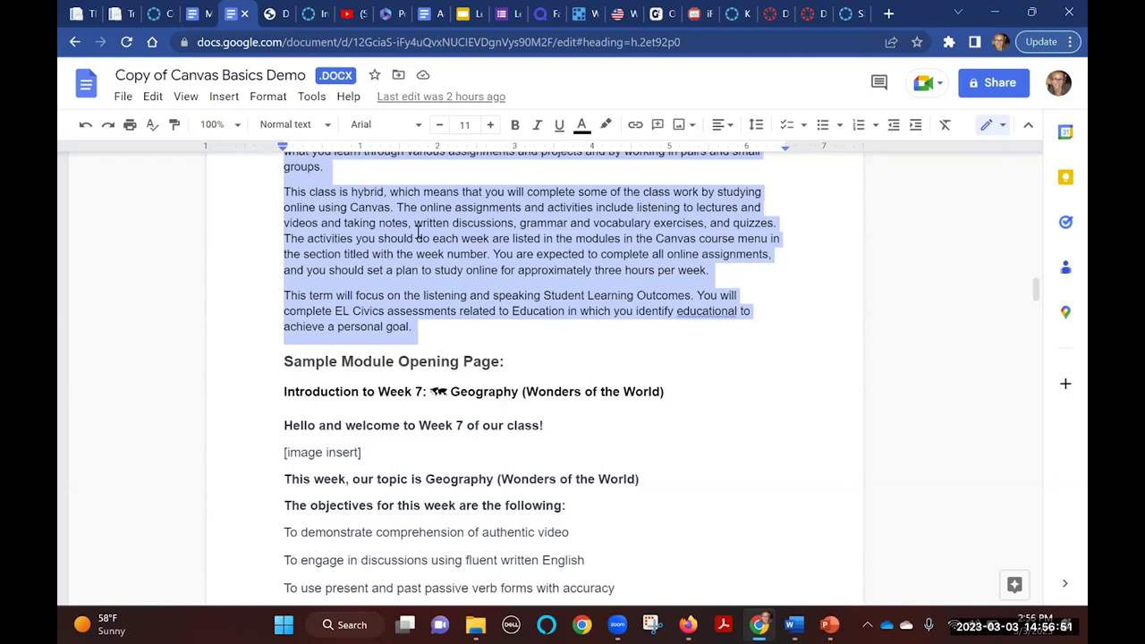
Step: Switch to the Canvas course settings tab and open the sandbox course's Pages list
left_click(158, 14)
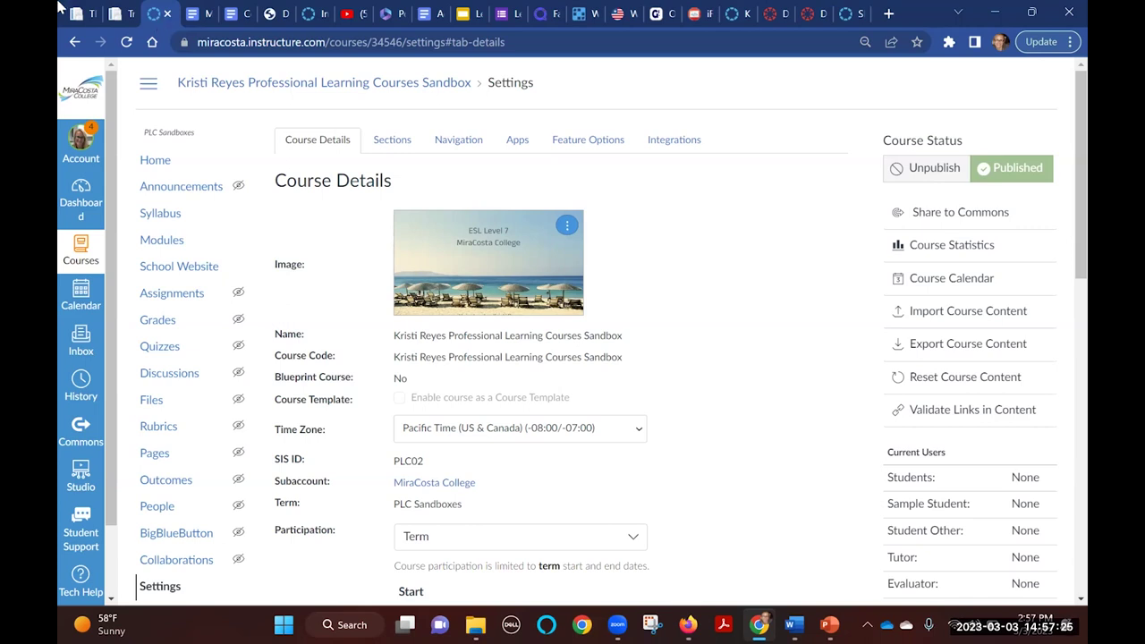
scroll(1063, 161, "down", 3)
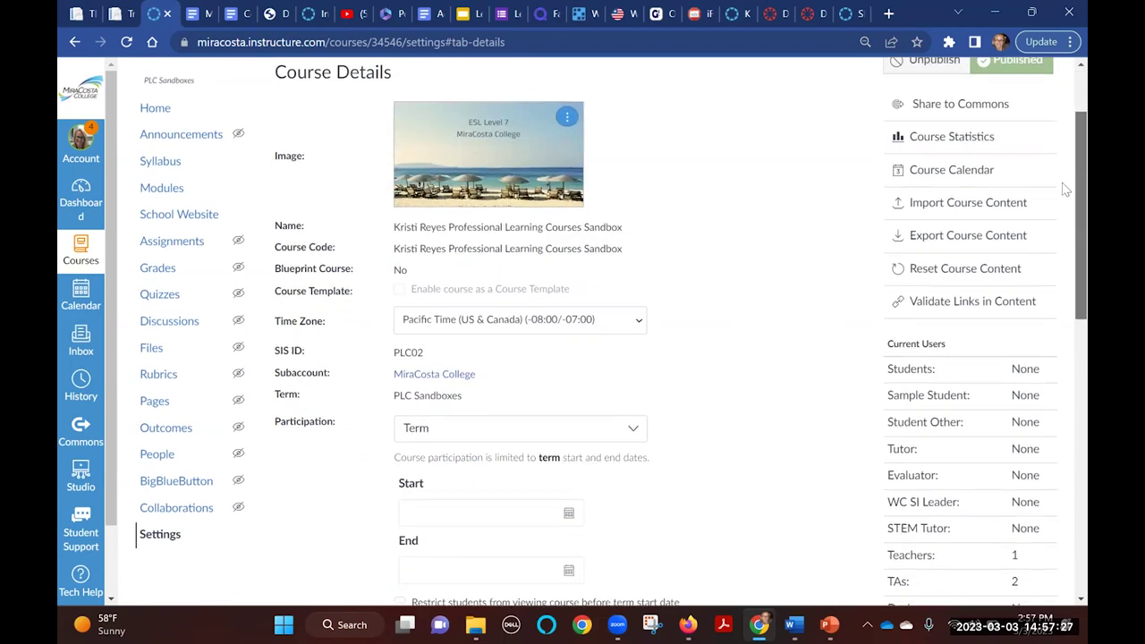
left_click(154, 401)
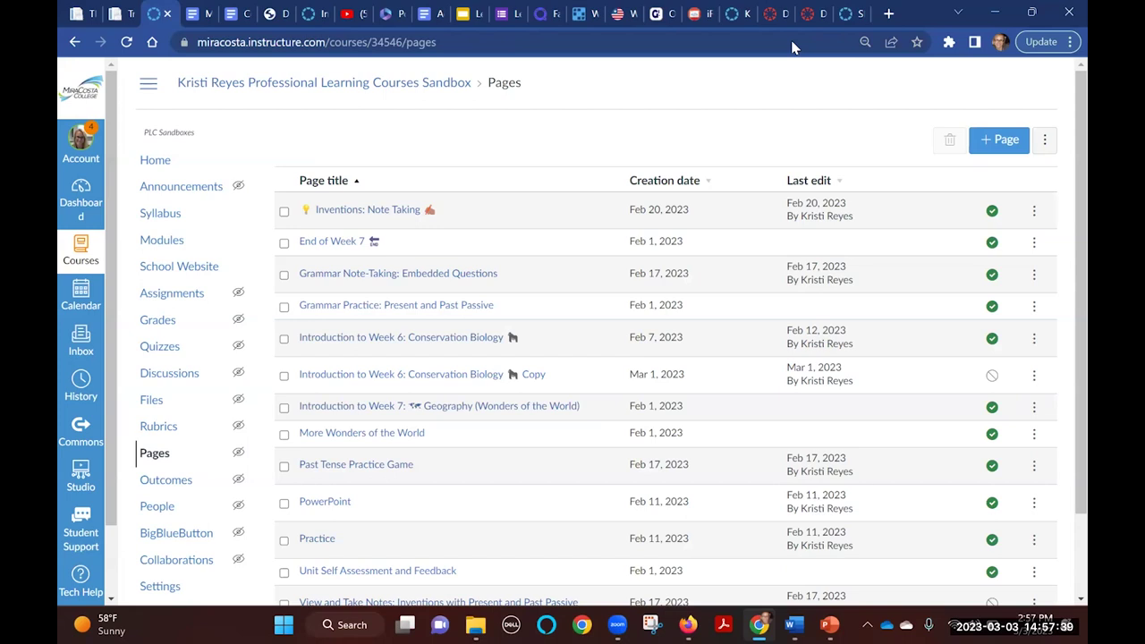
Step: Create a new page titled 'Welcome to Level 7!' and open the Images dropdown
left_click(975, 143)
type("Wel")
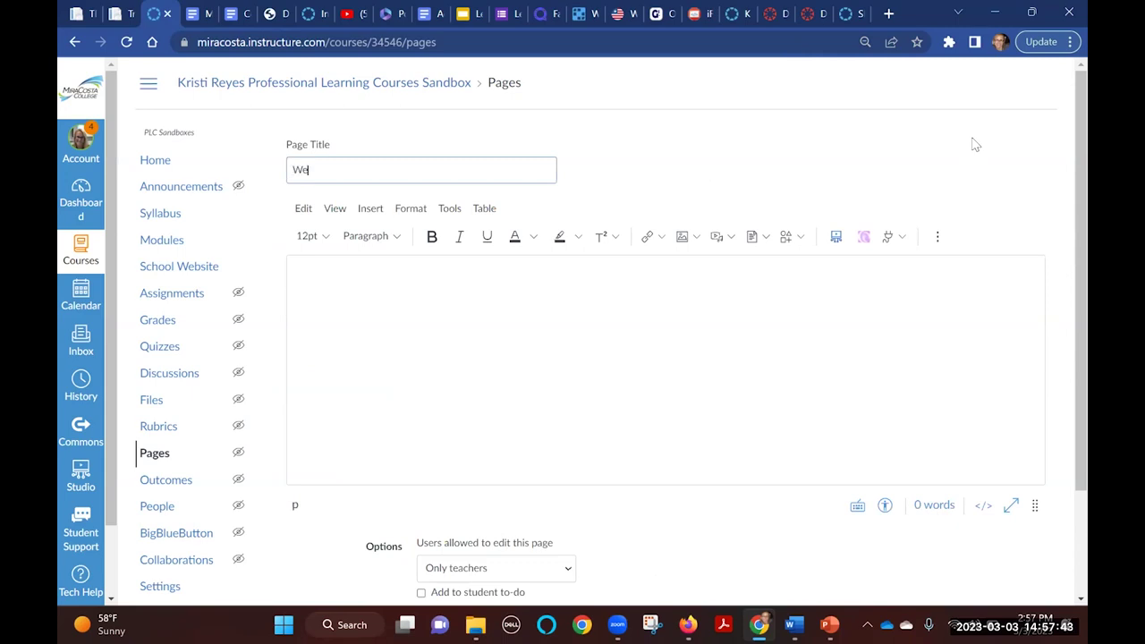
type("coem")
key("BackSpace")
key("BackSpace")
key("BackSpace")
type("ome to Level 7!")
left_click(696, 238)
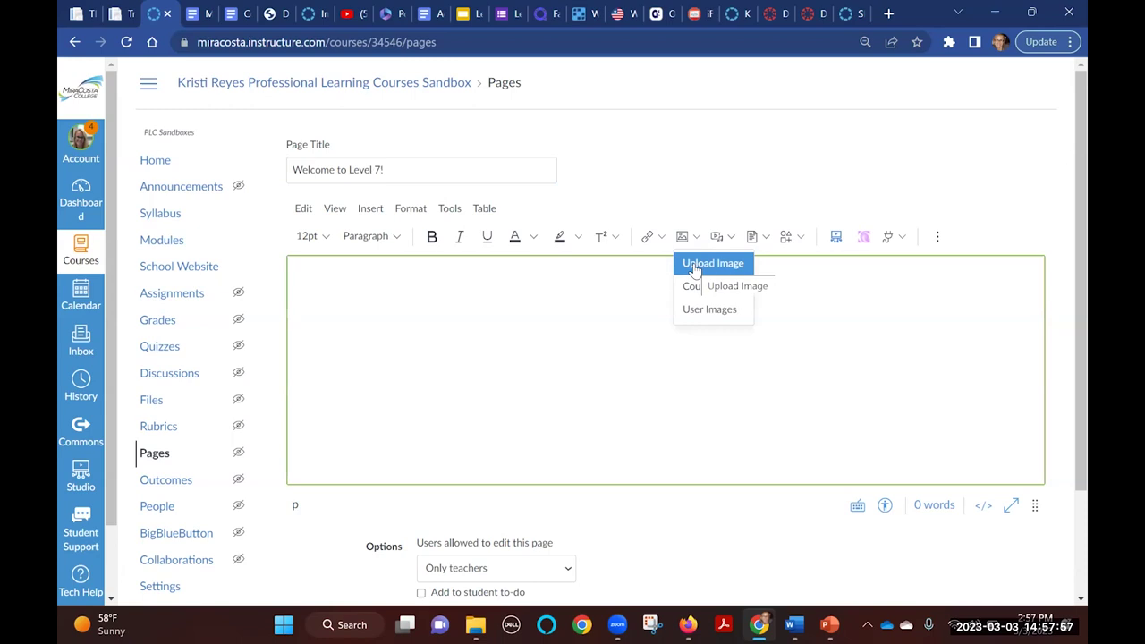
Step: Upload the Level 7 banner image file from the computer
left_click(696, 270)
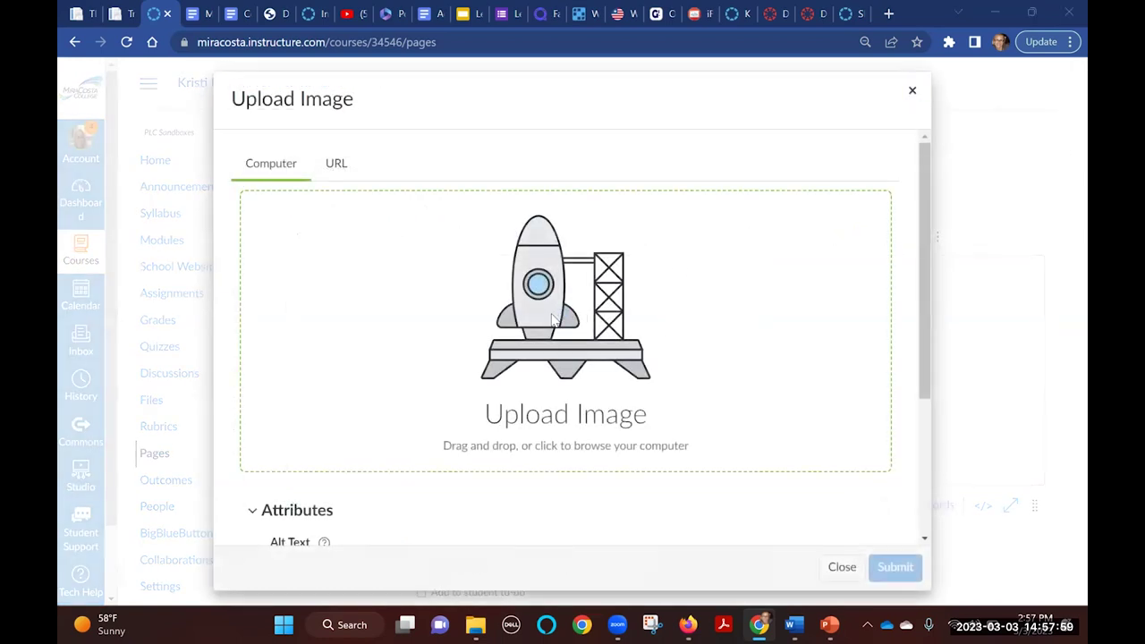
left_click(555, 320)
left_click(417, 169)
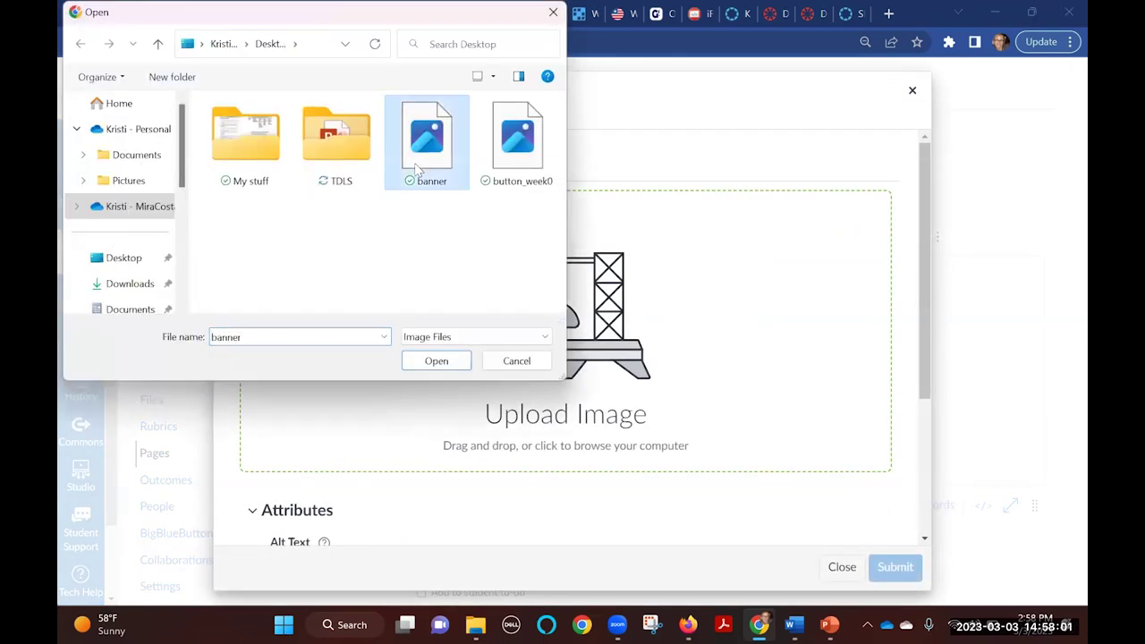
left_click(431, 364)
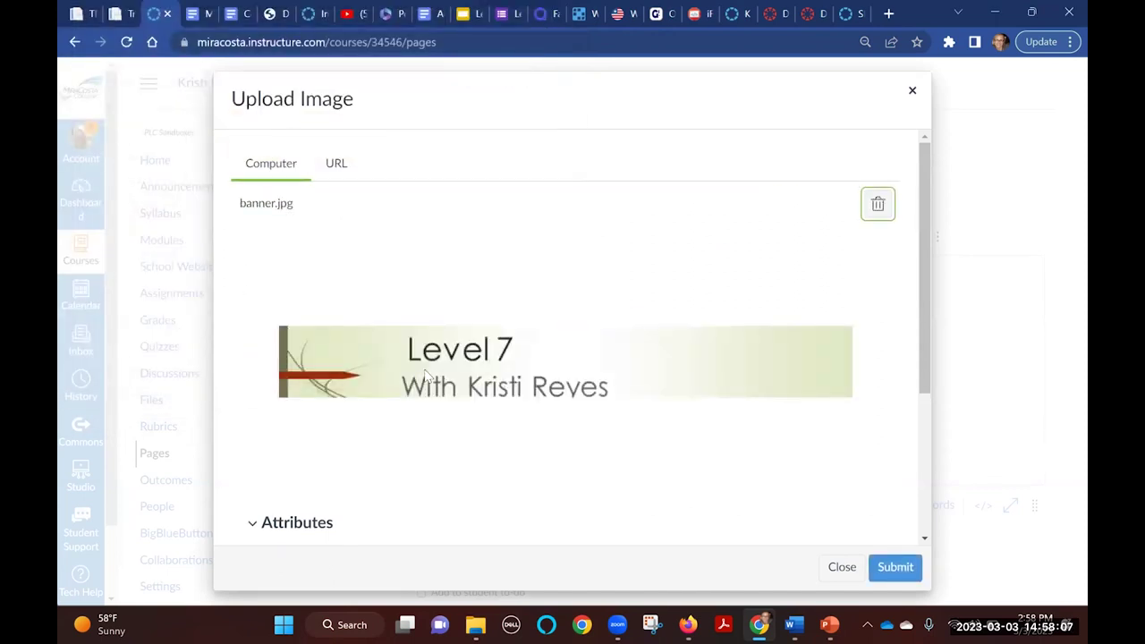
left_click_drag(922, 250, 918, 399)
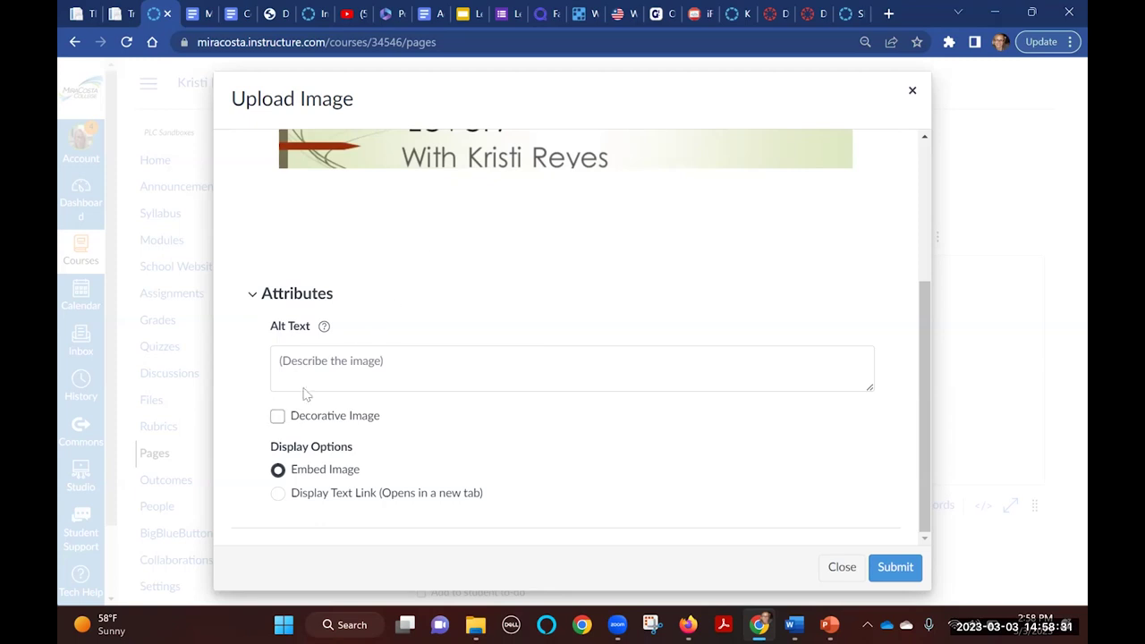
Step: Give the banner alt text naming Level 7 and the instructor, then embed it atop the page
left_click(316, 356)
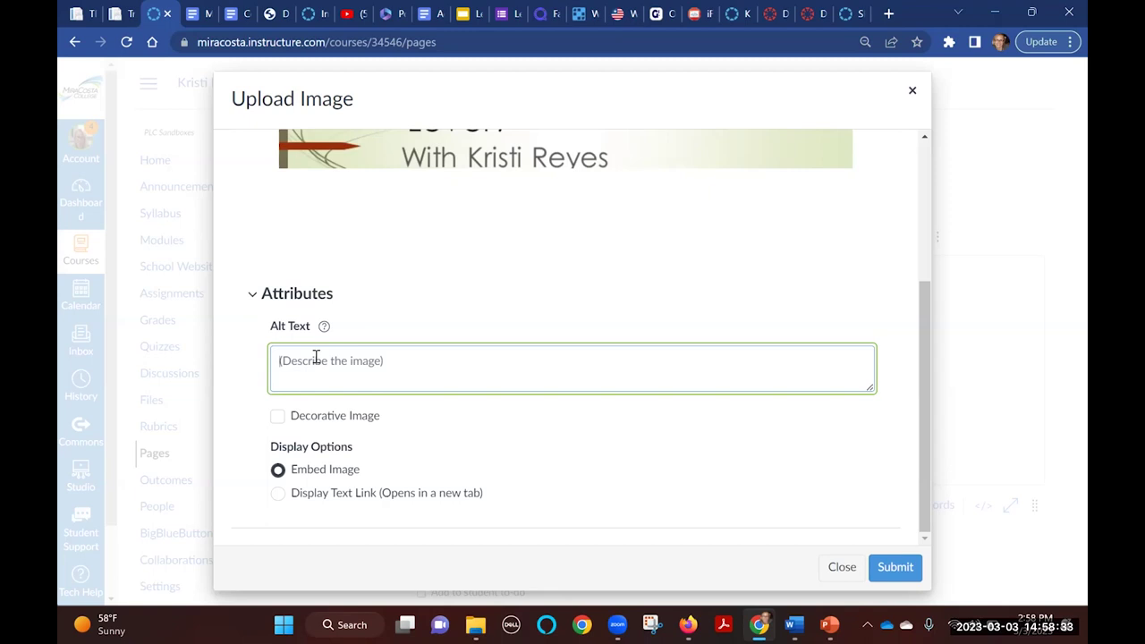
type("banner for Level ")
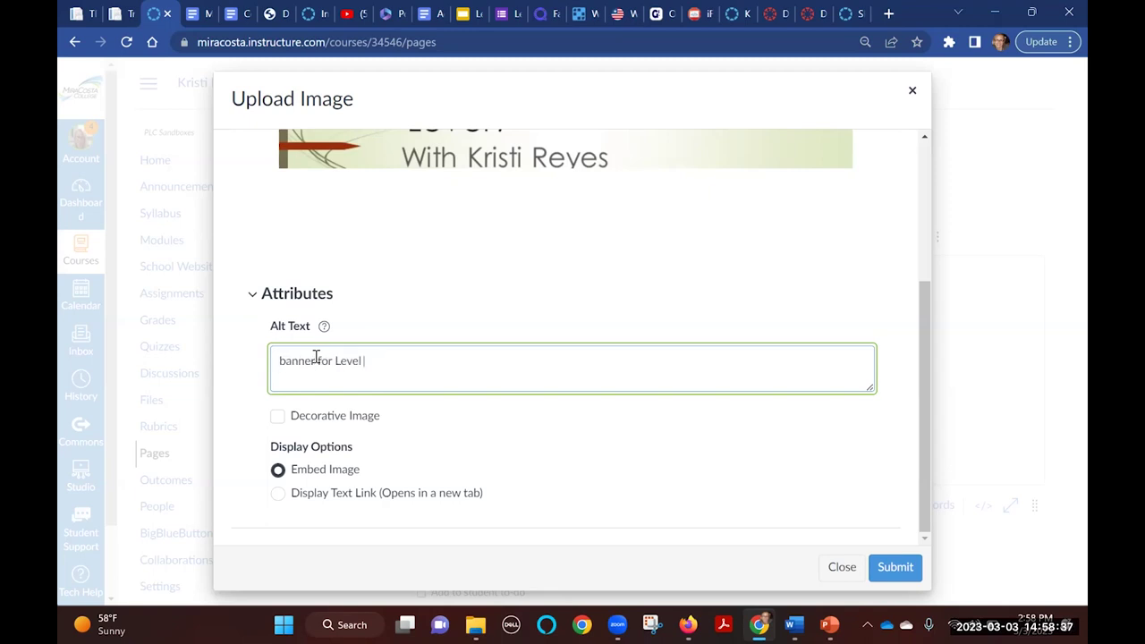
type("7 with Kristi Reyes")
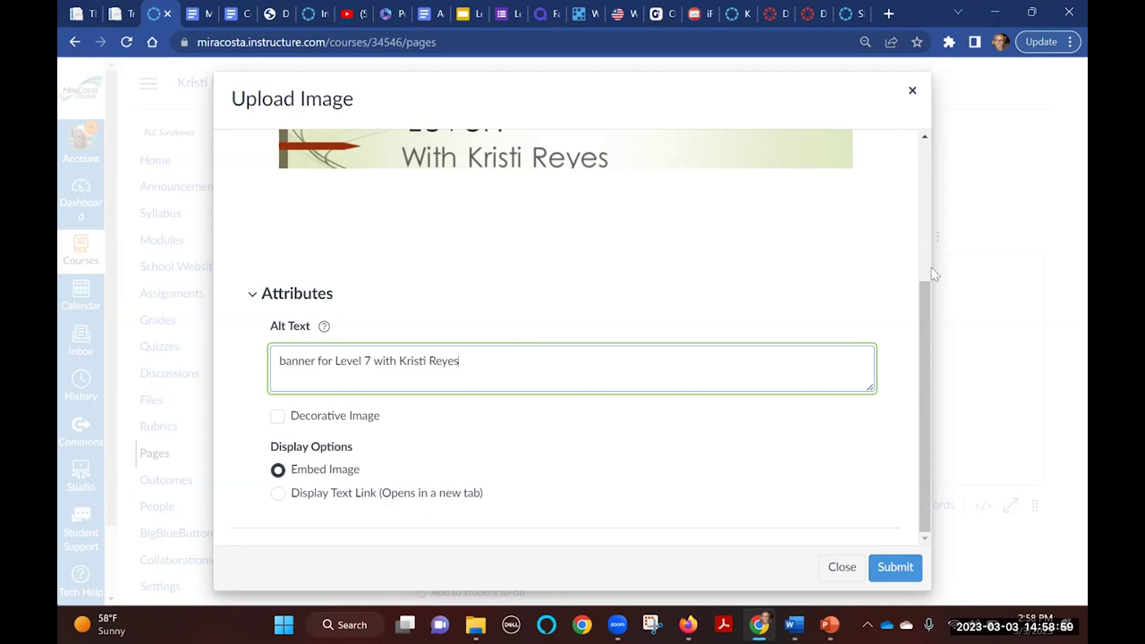
left_click(894, 567)
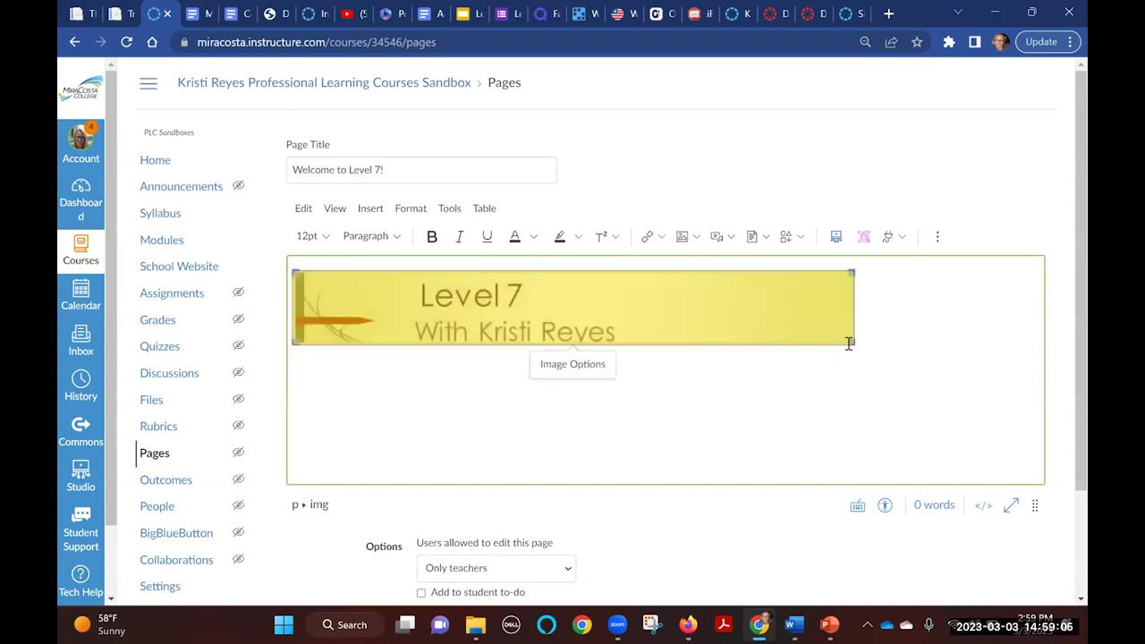
Step: Stretch the banner across the editor width and paste the course welcome and description text below it
left_click(848, 338)
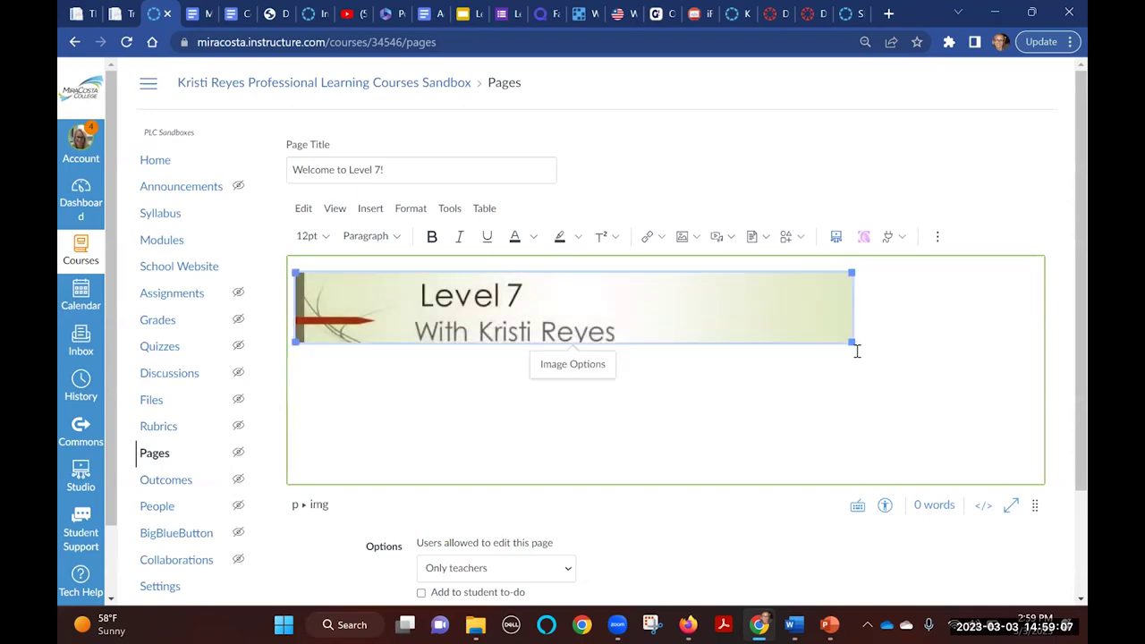
left_click_drag(848, 340, 1030, 404)
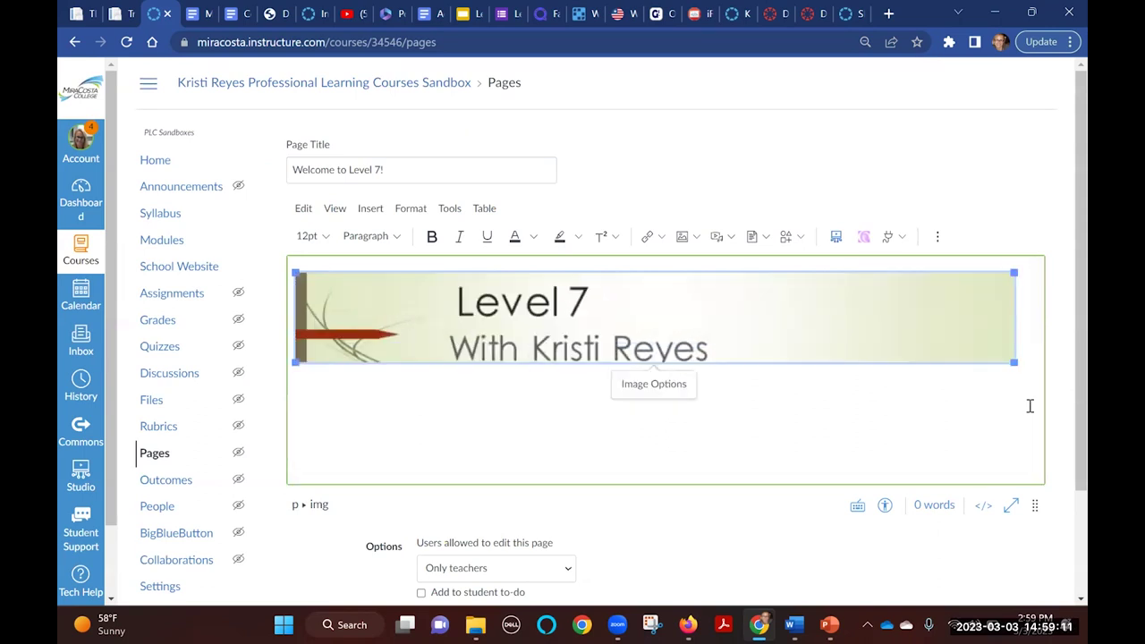
left_click(1033, 375)
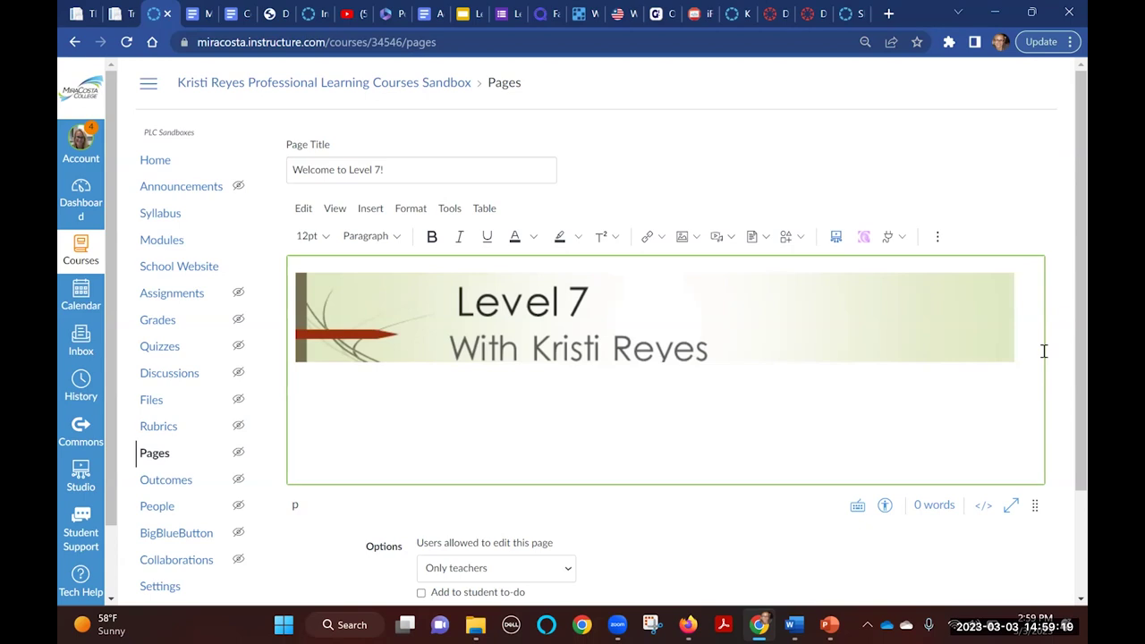
key("ctrl+v")
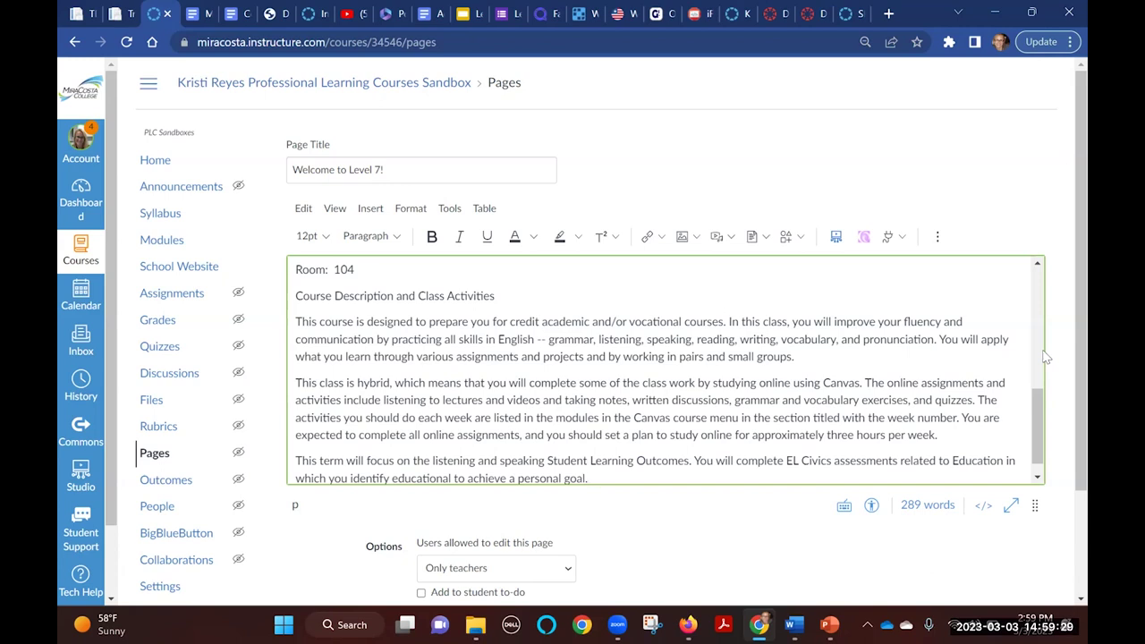
left_click_drag(1035, 414, 1049, 304)
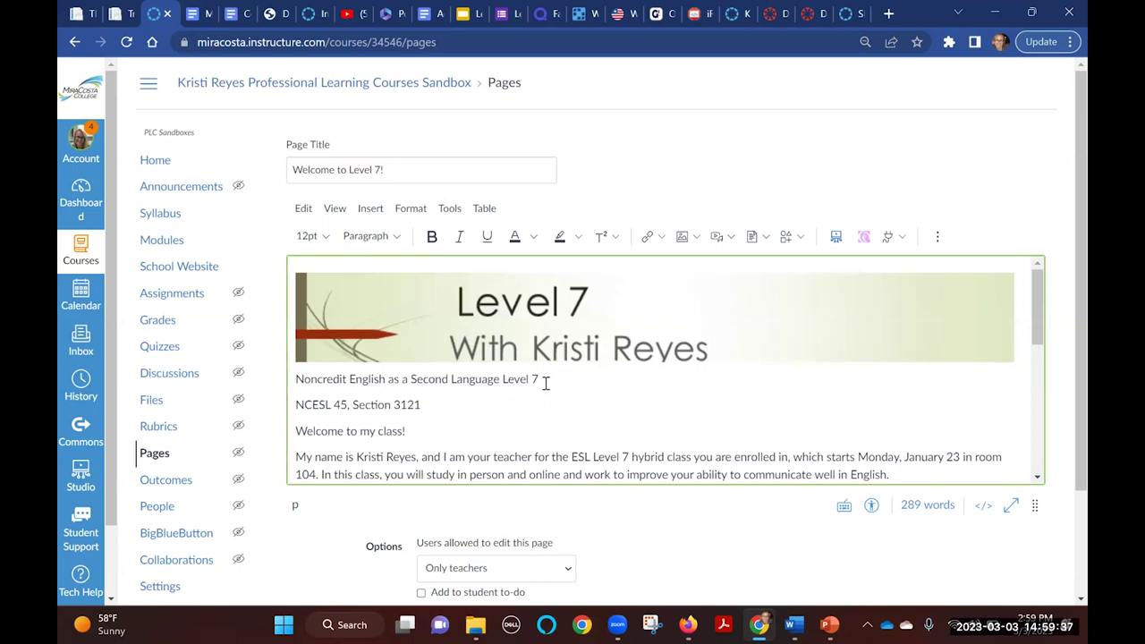
Step: Make the 'Noncredit English as a Second Language Level 7' line a Heading 2
left_click(545, 383)
left_click_drag(543, 379, 272, 392)
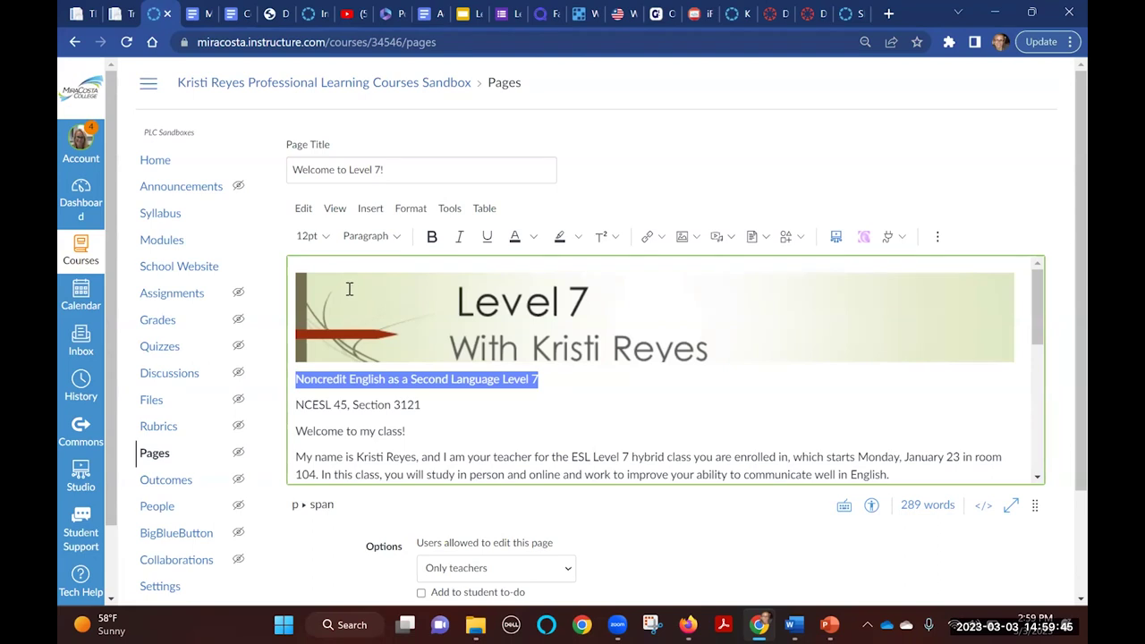
left_click(326, 240)
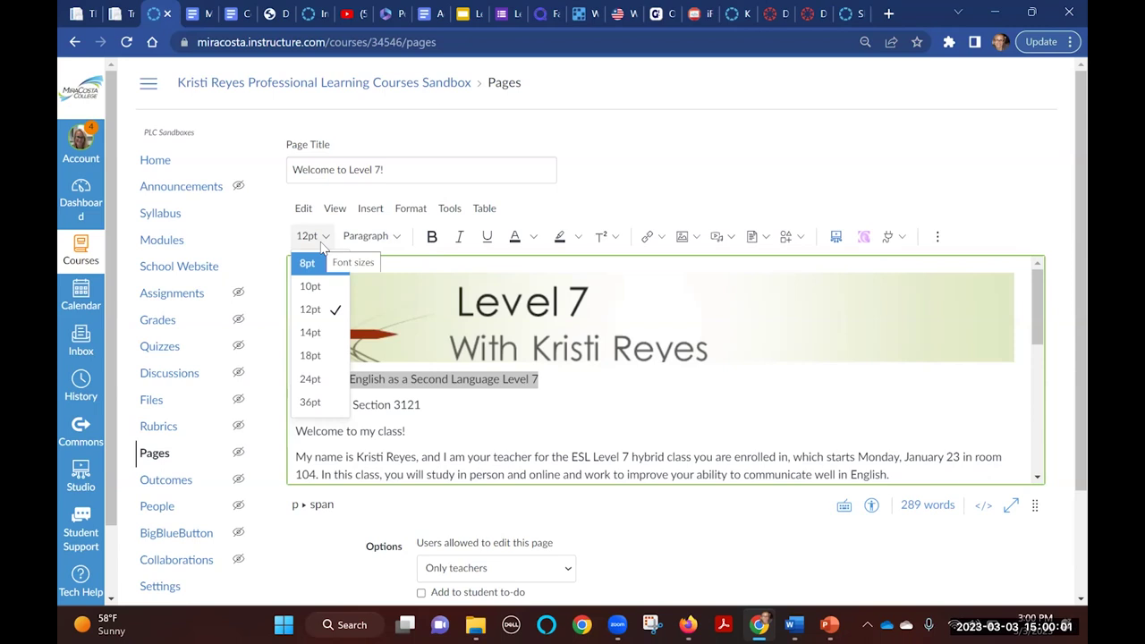
left_click(399, 237)
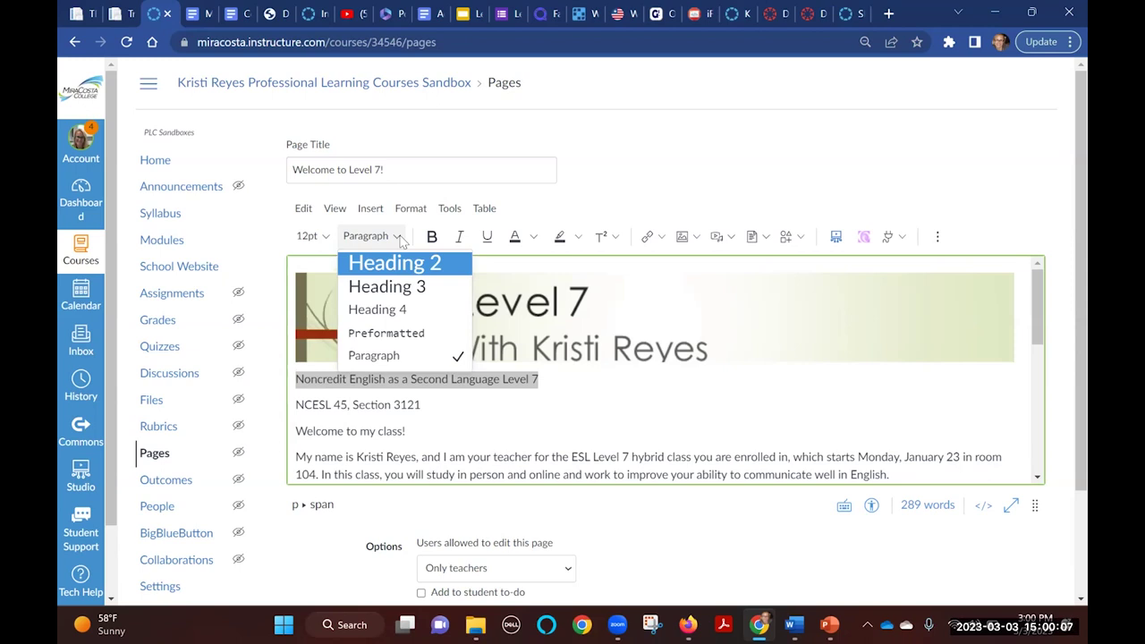
left_click(399, 237)
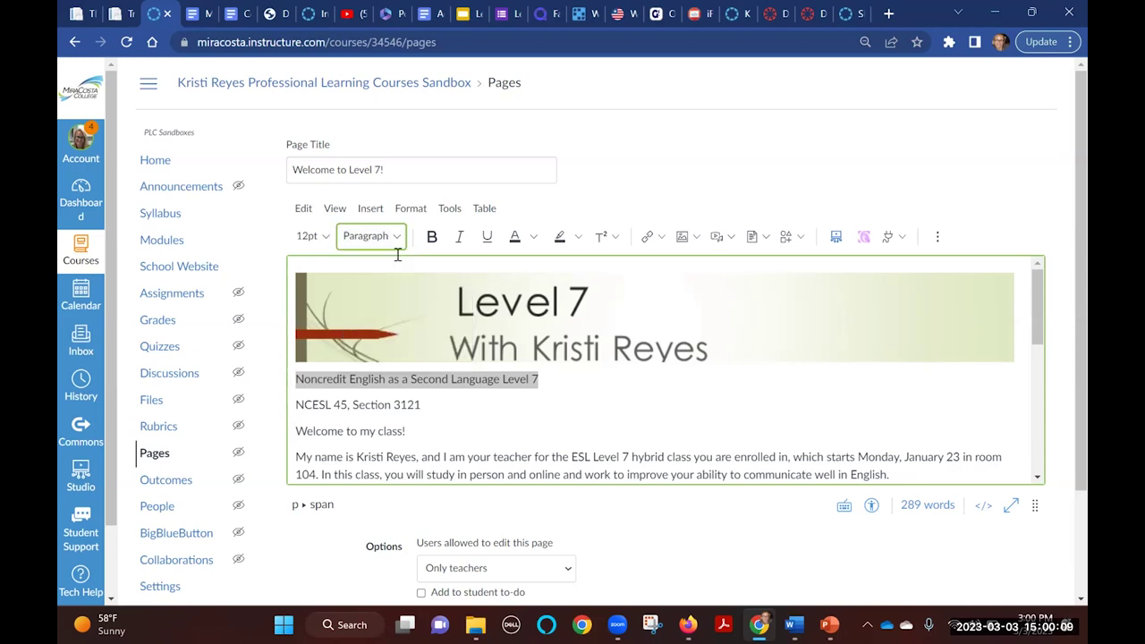
left_click(390, 240)
left_click(393, 265)
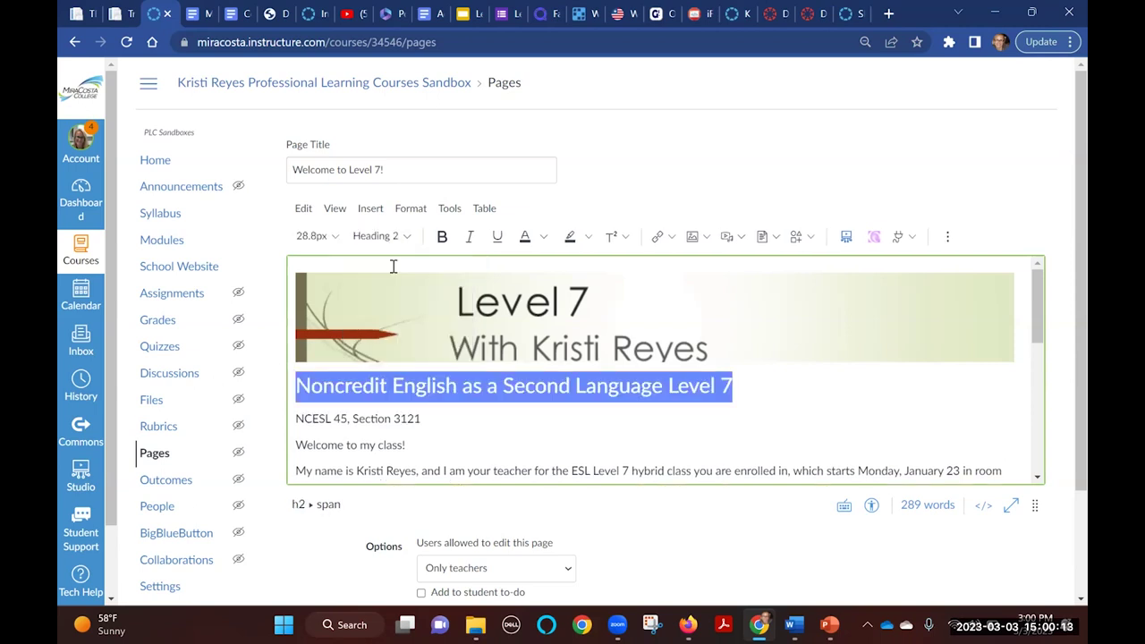
Step: Delete the 'NCESL 45, Section 3121' line and make 'Welcome to my class!' a Heading 3
left_click_drag(409, 445, 274, 458)
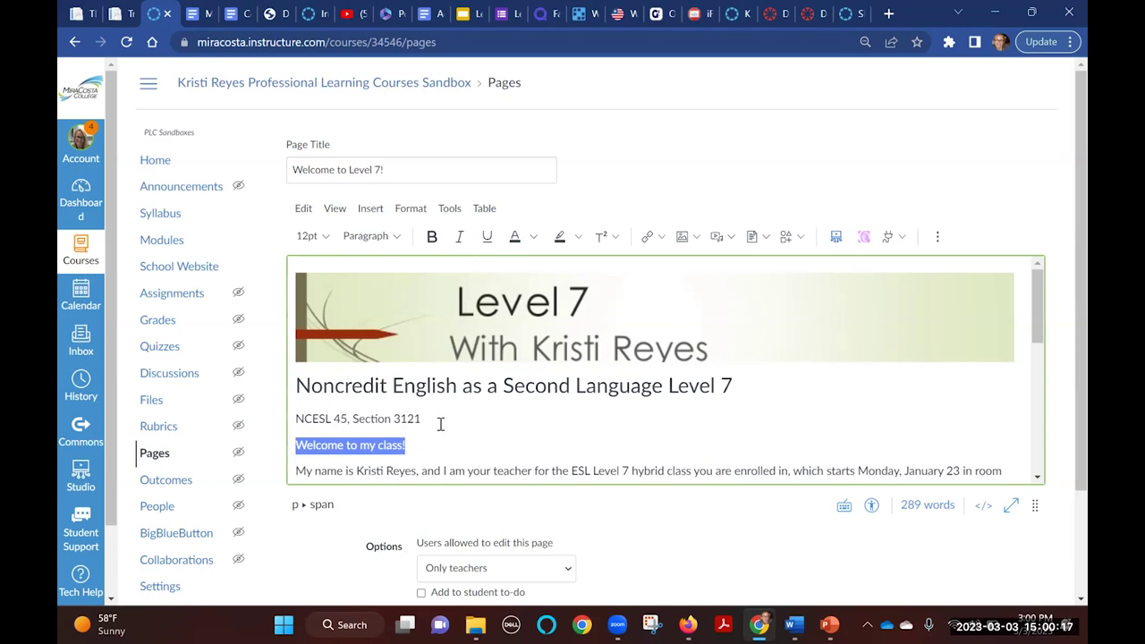
left_click_drag(440, 424, 281, 424)
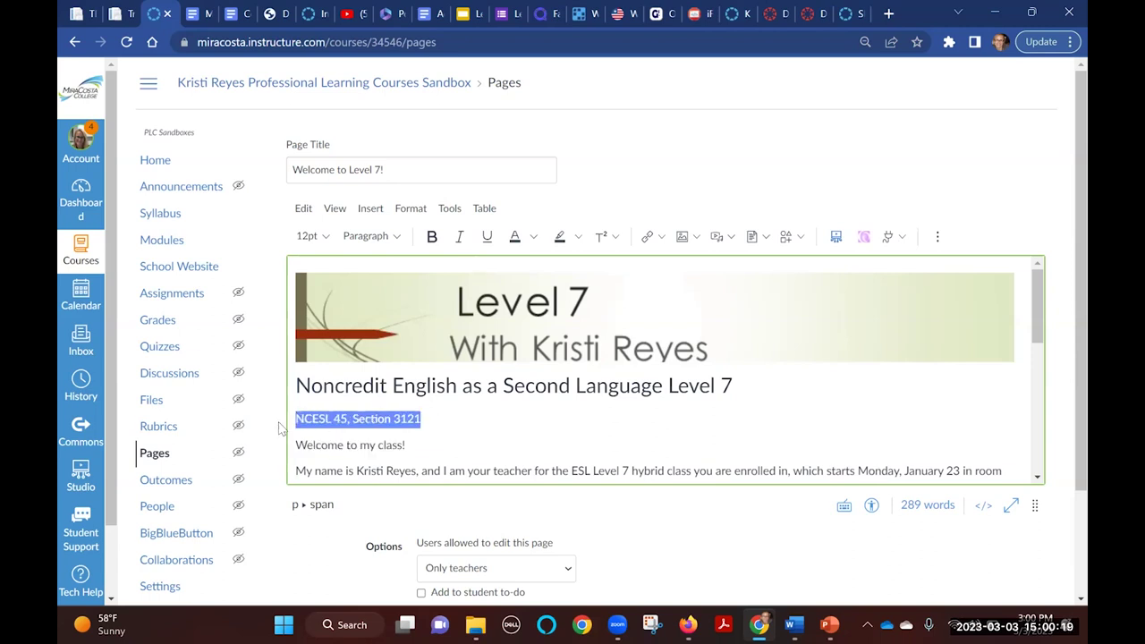
key("BackSpace")
key("BackSpace")
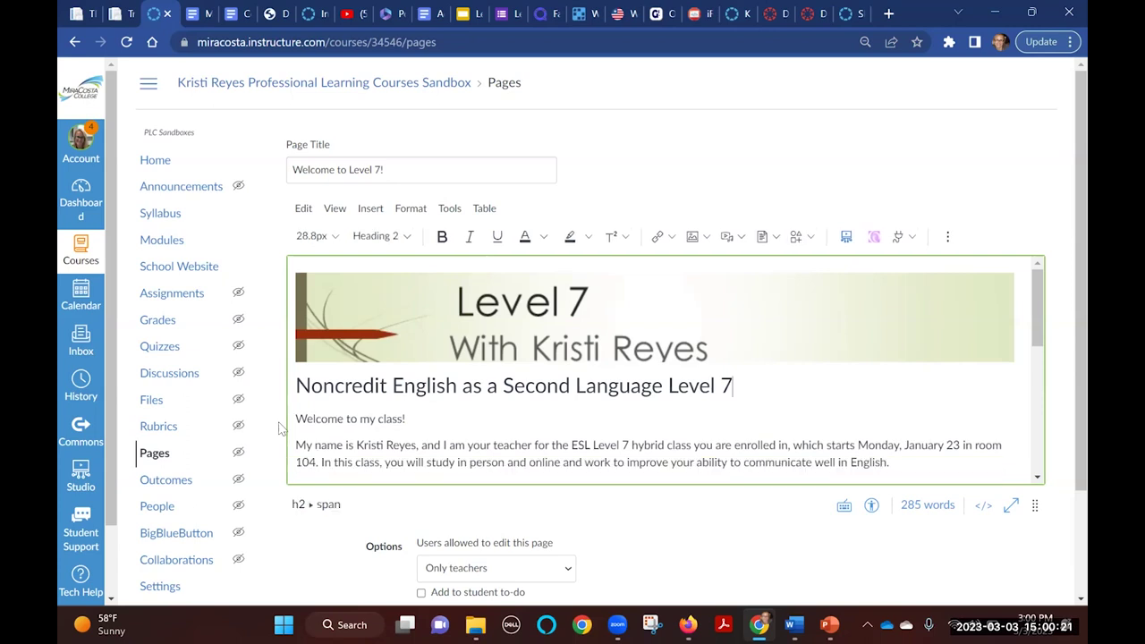
left_click_drag(417, 424, 267, 423)
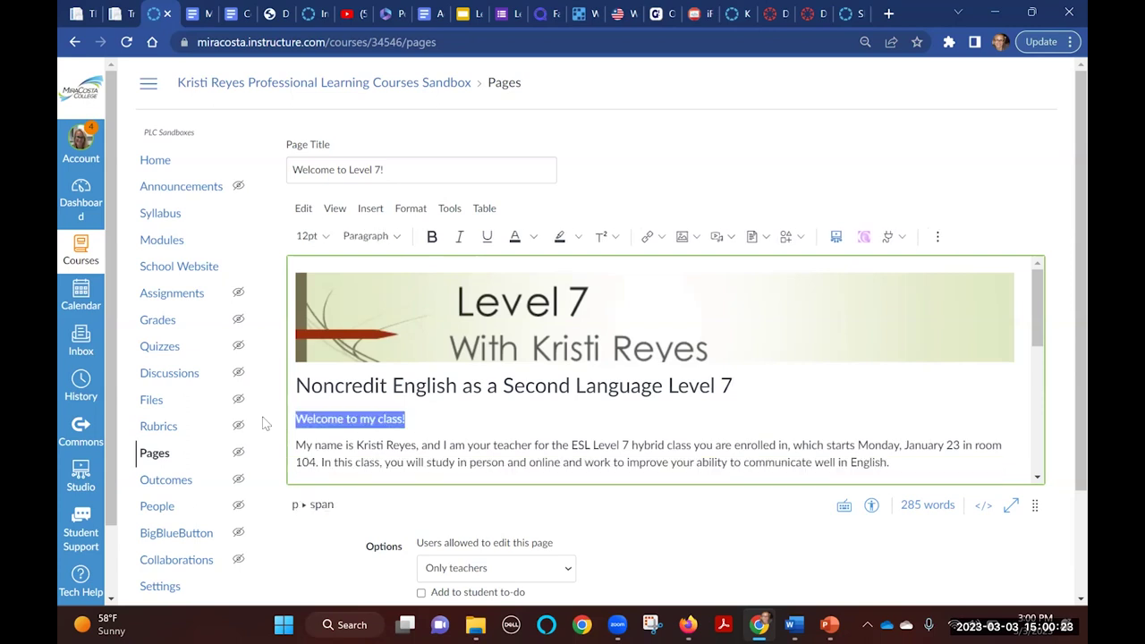
left_click(390, 239)
left_click(385, 284)
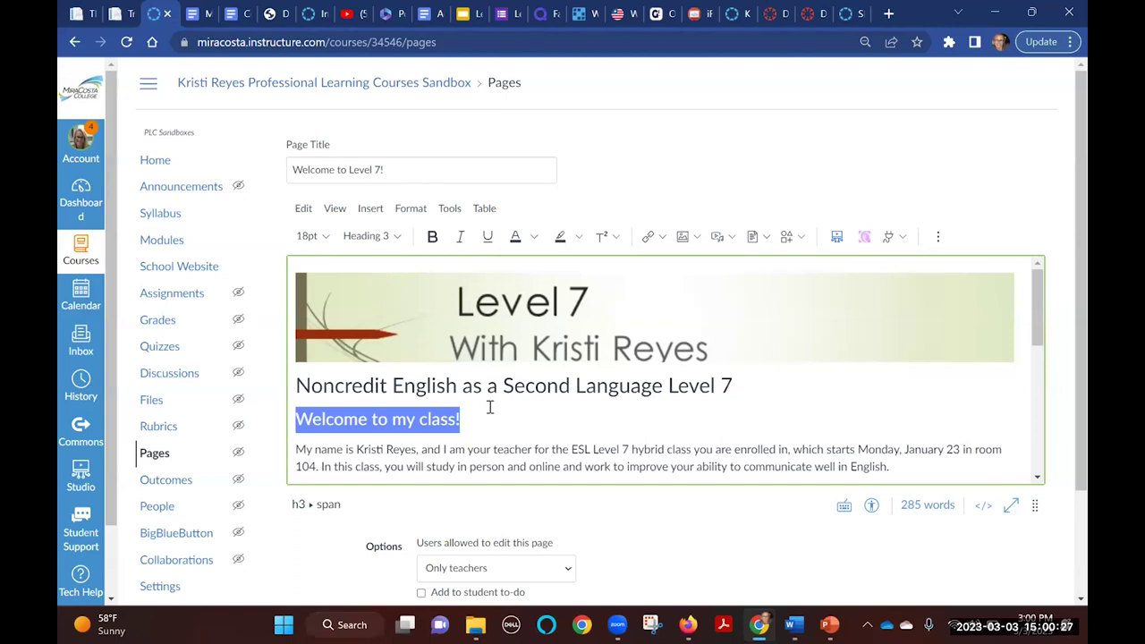
Step: Make 'Class Information' a Heading 3
left_click(515, 449)
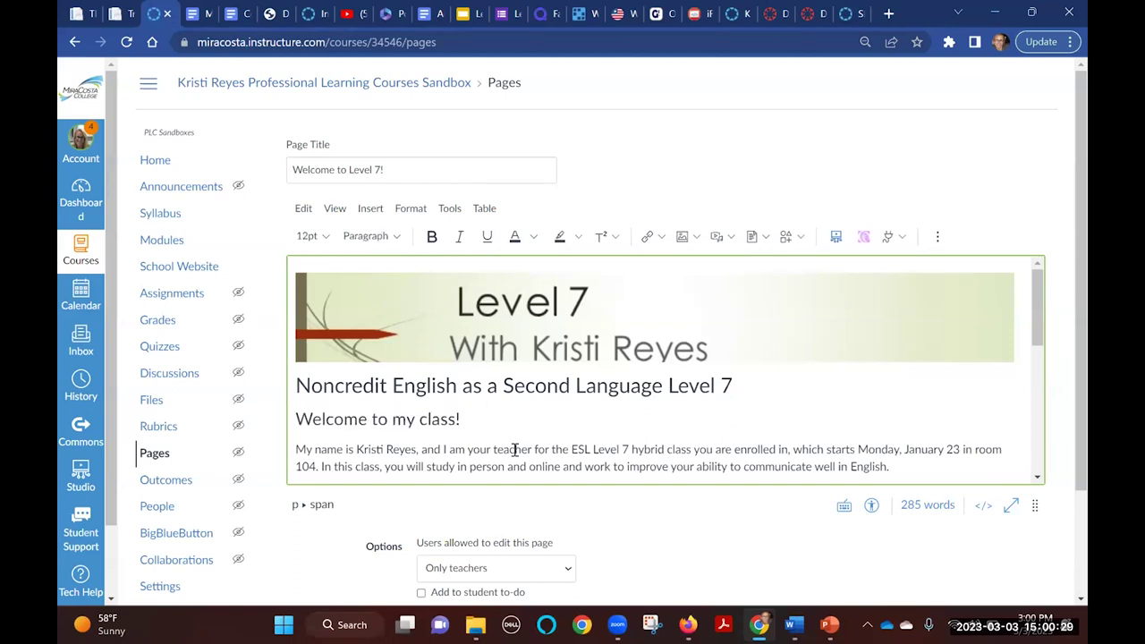
left_click_drag(296, 447, 493, 315)
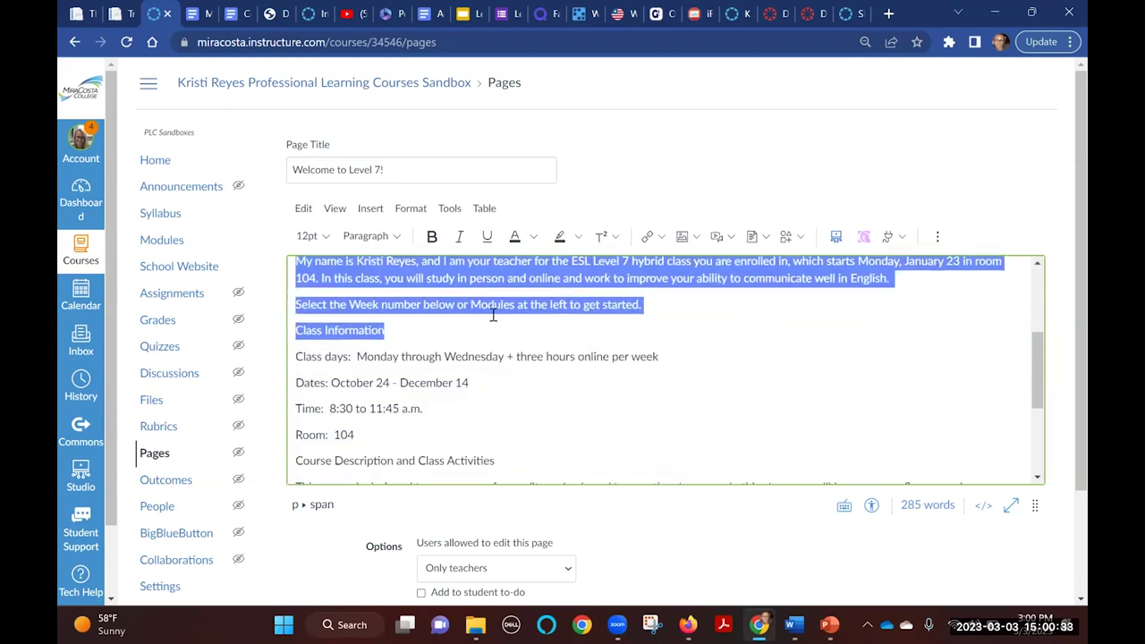
left_click(493, 315)
left_click_drag(401, 327, 276, 328)
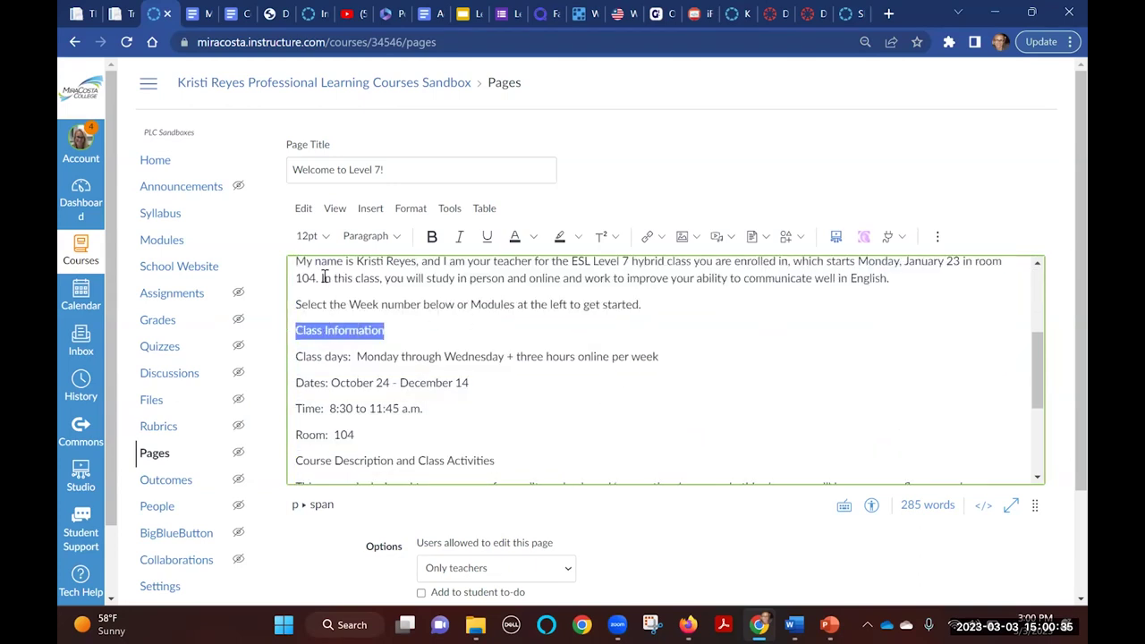
left_click(368, 236)
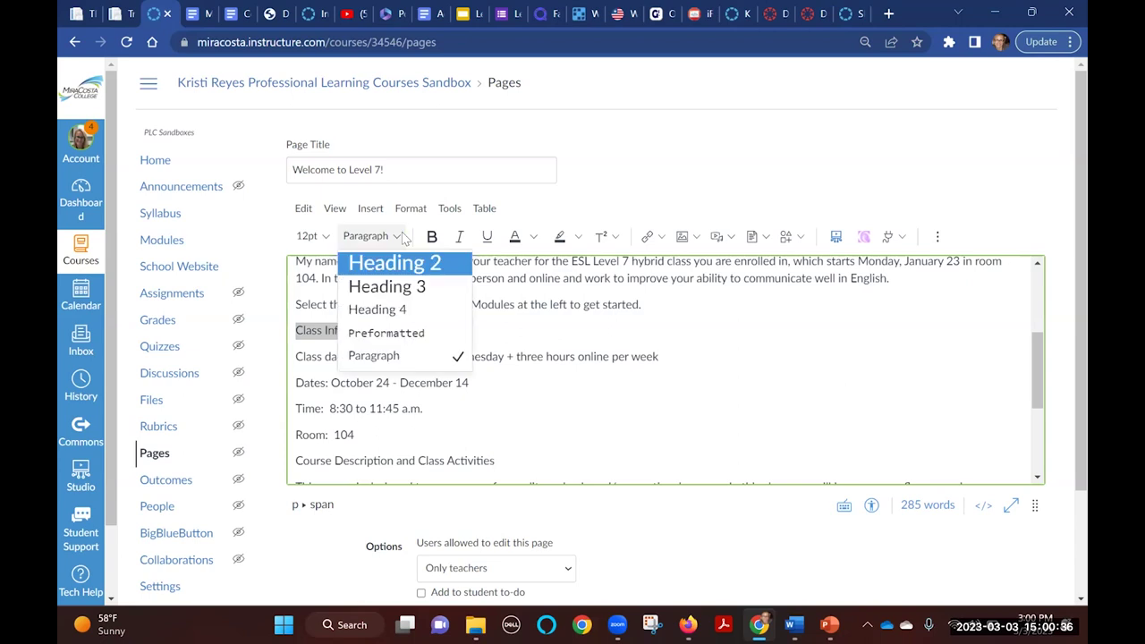
left_click(394, 287)
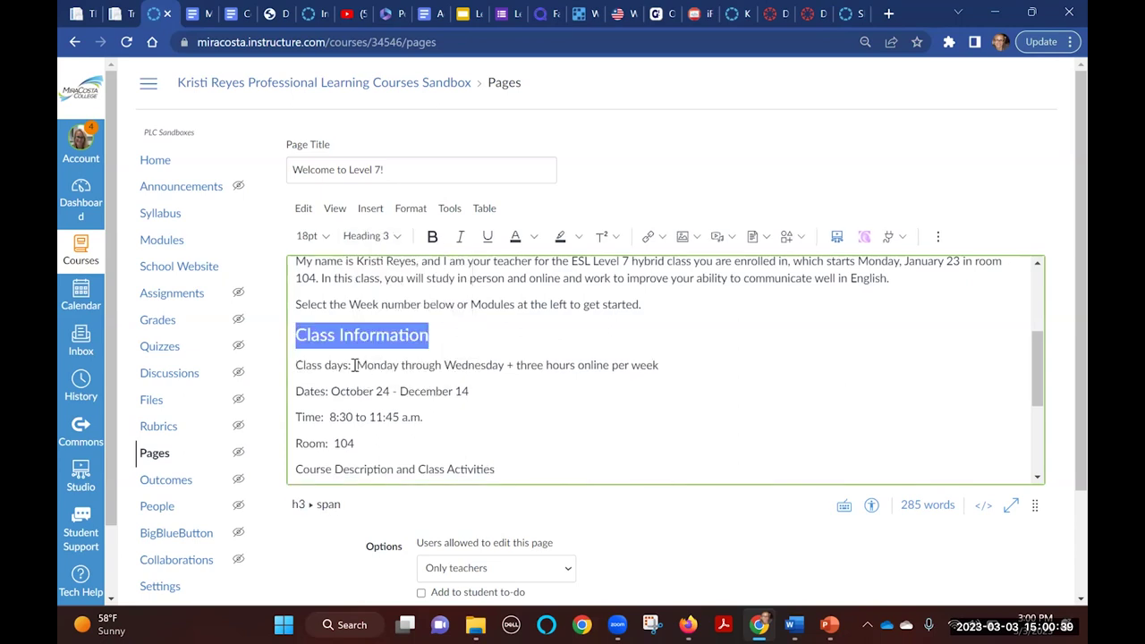
left_click_drag(355, 365, 297, 367)
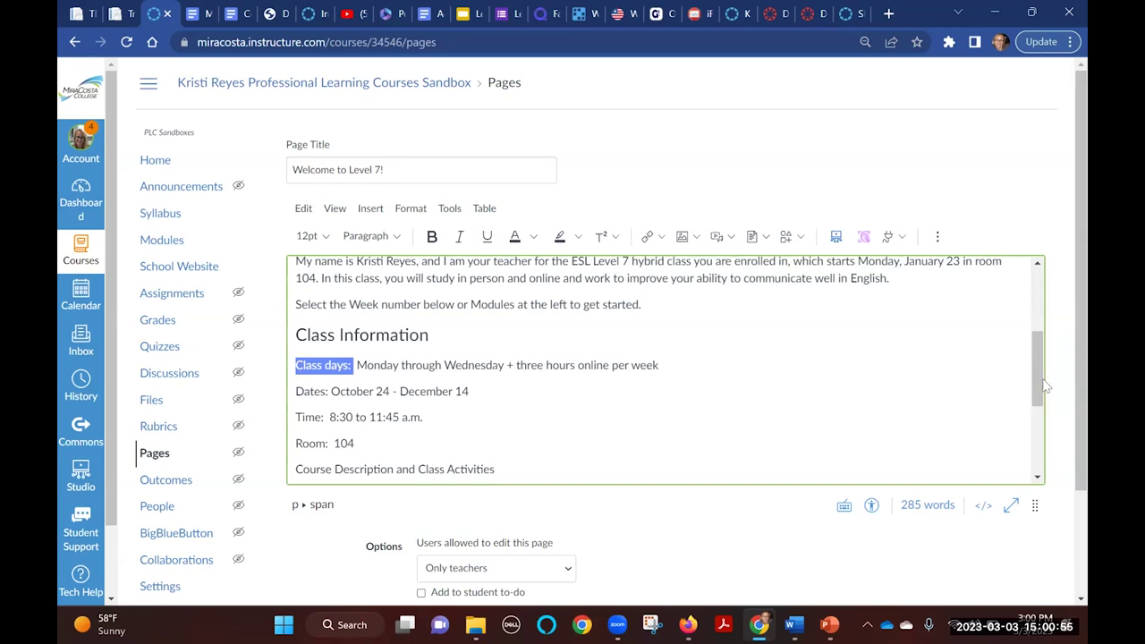
left_click_drag(1045, 351, 1052, 286)
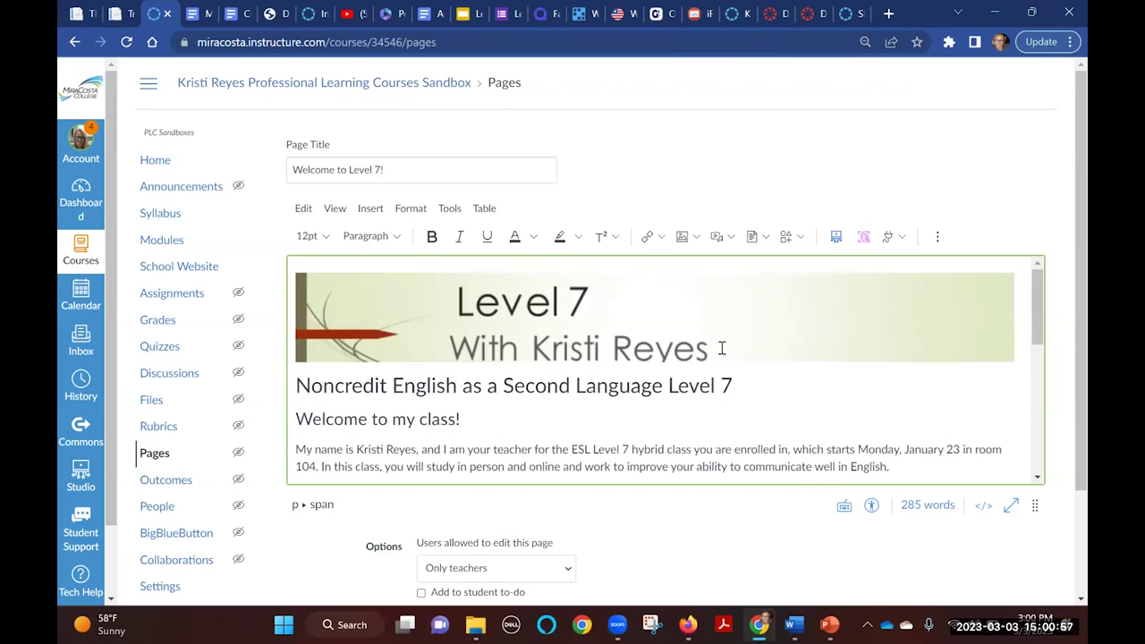
Step: Add a blank line after the 'Welcome to my class!' heading
left_click(556, 415)
key("Return")
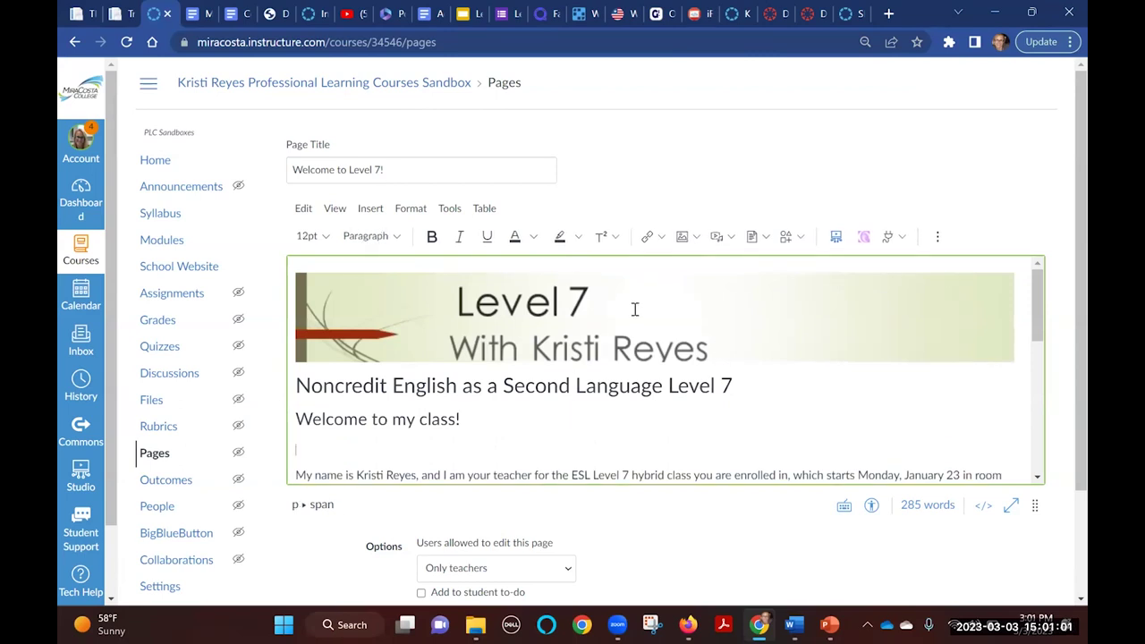
left_click(696, 238)
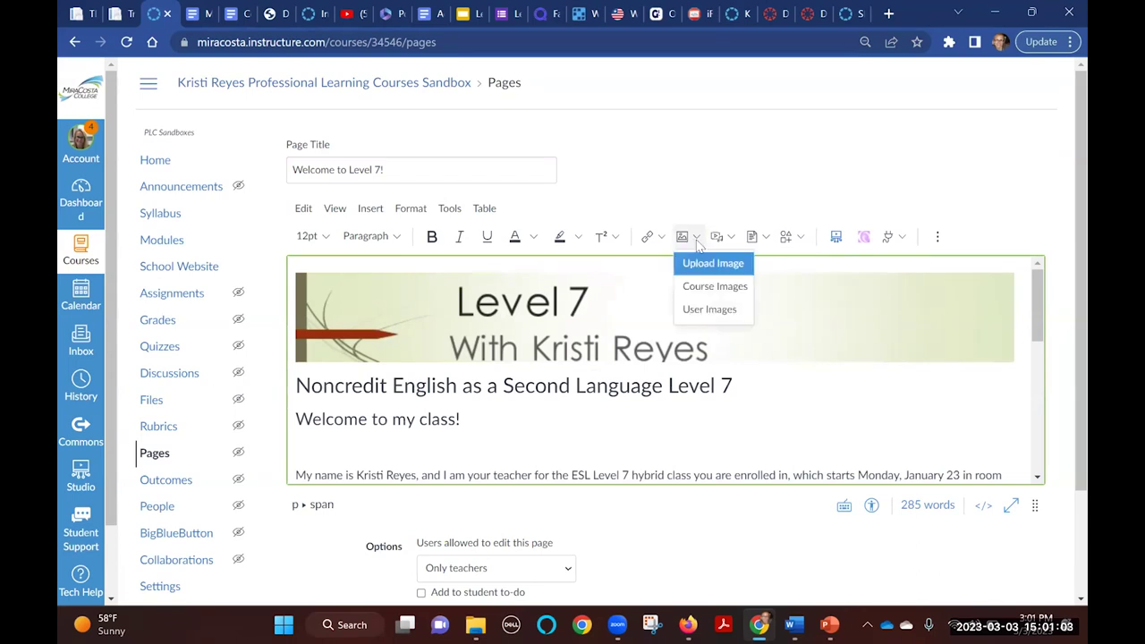
Step: Upload the instructor's photo from the TDLS > Canvas Tips and Tricks folder
left_click(686, 265)
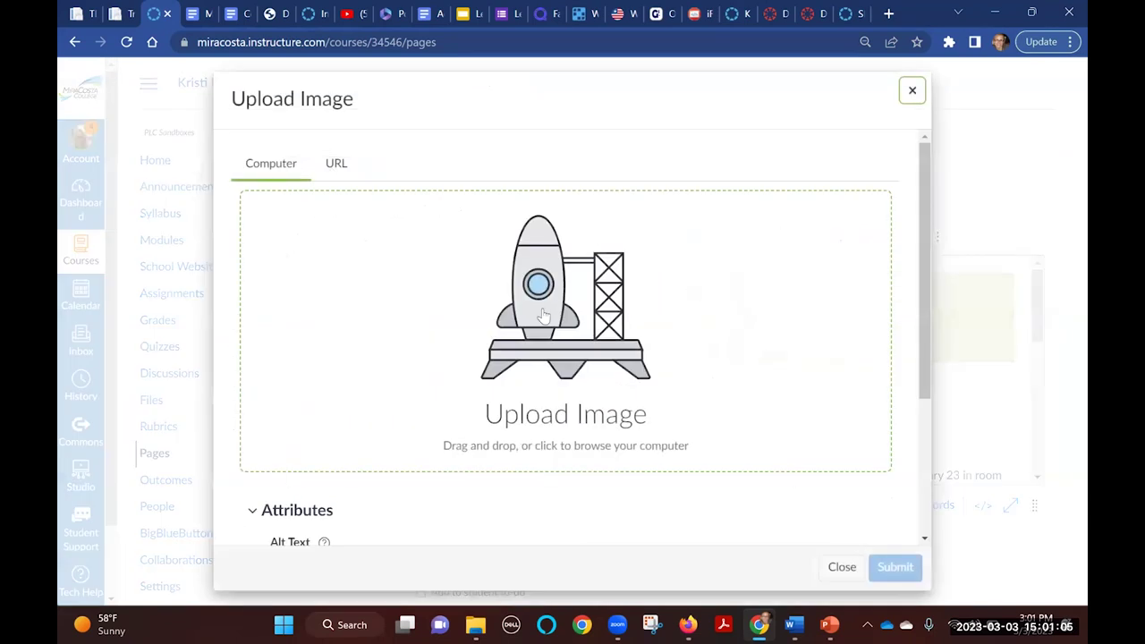
left_click(546, 308)
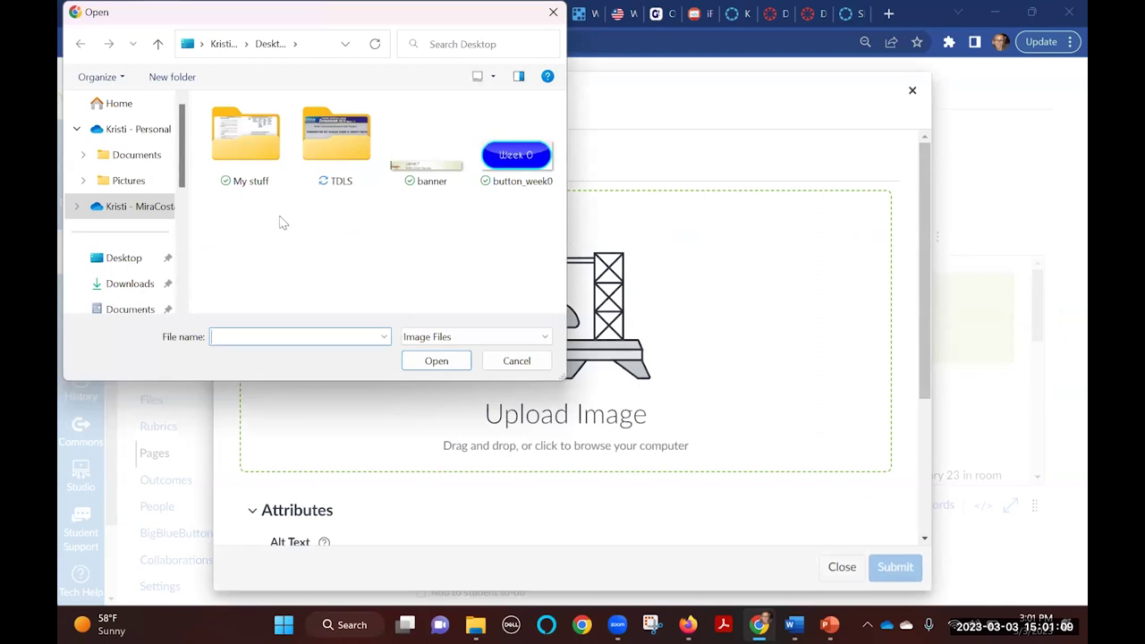
double_click(315, 156)
double_click(321, 133)
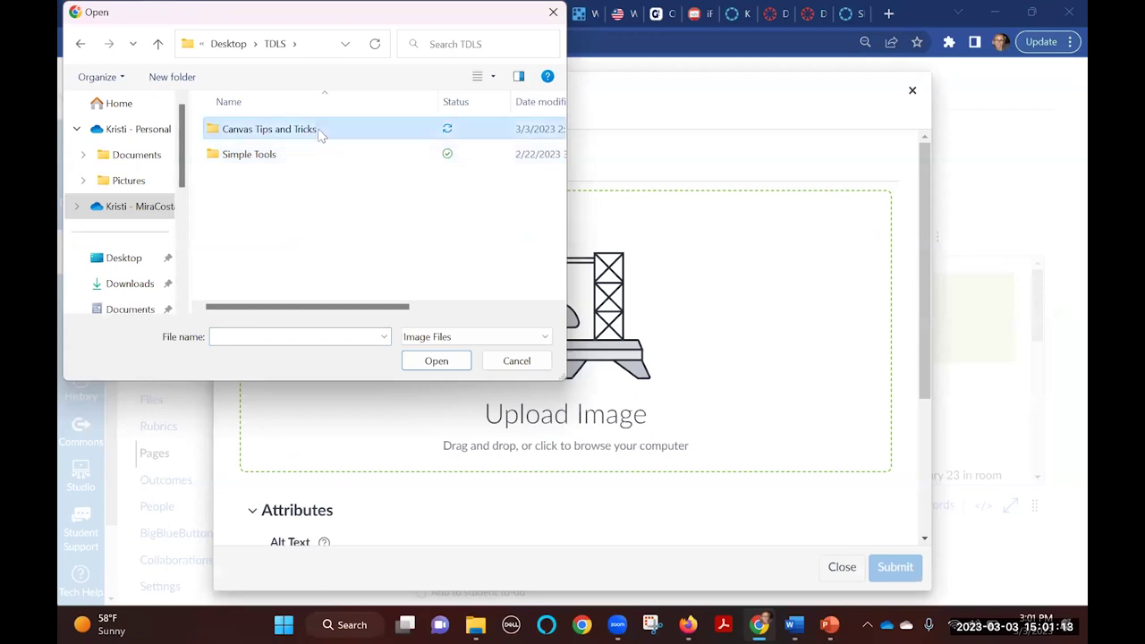
left_click(517, 138)
left_click(439, 364)
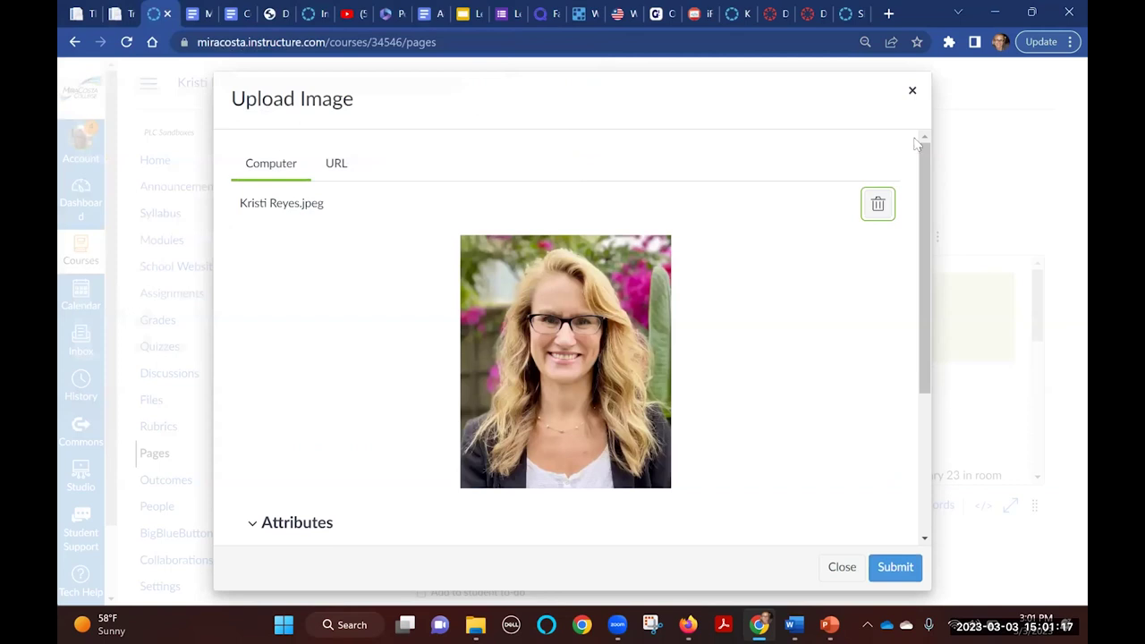
Step: Enter the instructor's full name as the photo's alt text and embed it
scroll(933, 335, "down", 3)
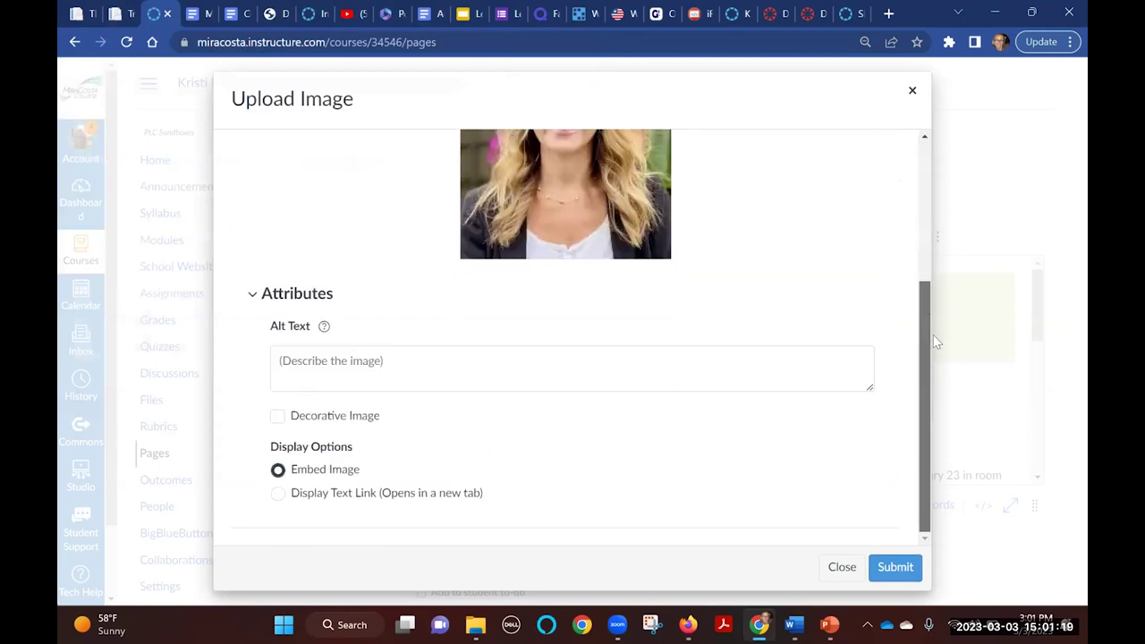
left_click(402, 380)
type("Phot")
key("BackSpace")
key("BackSpace")
key("BackSpace")
key("BackSpace")
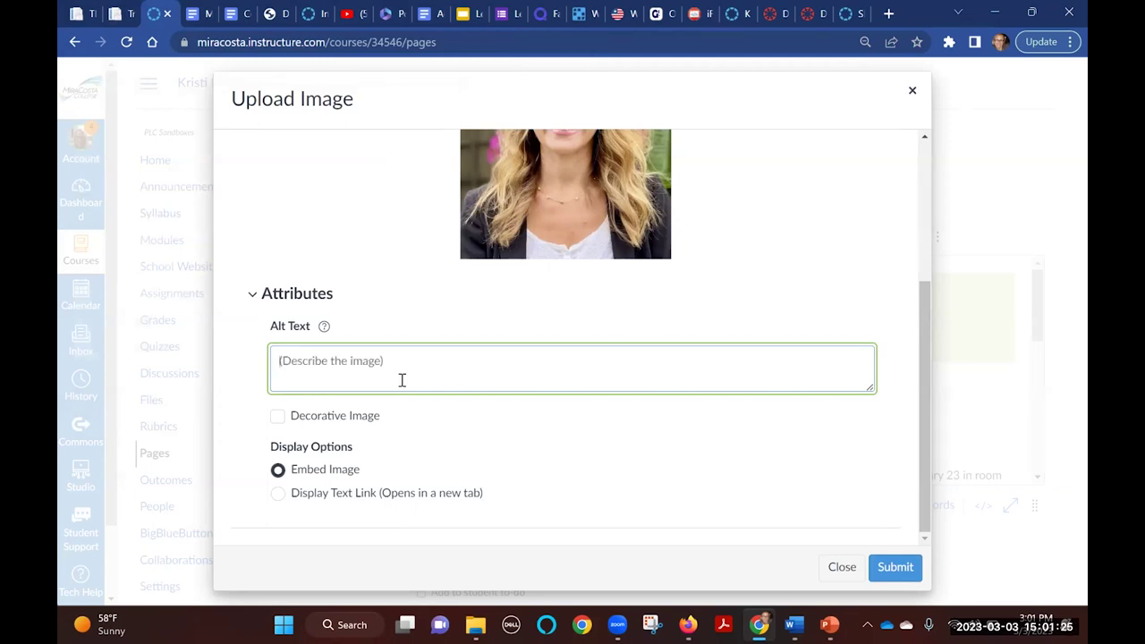
type("Kristi Reyes")
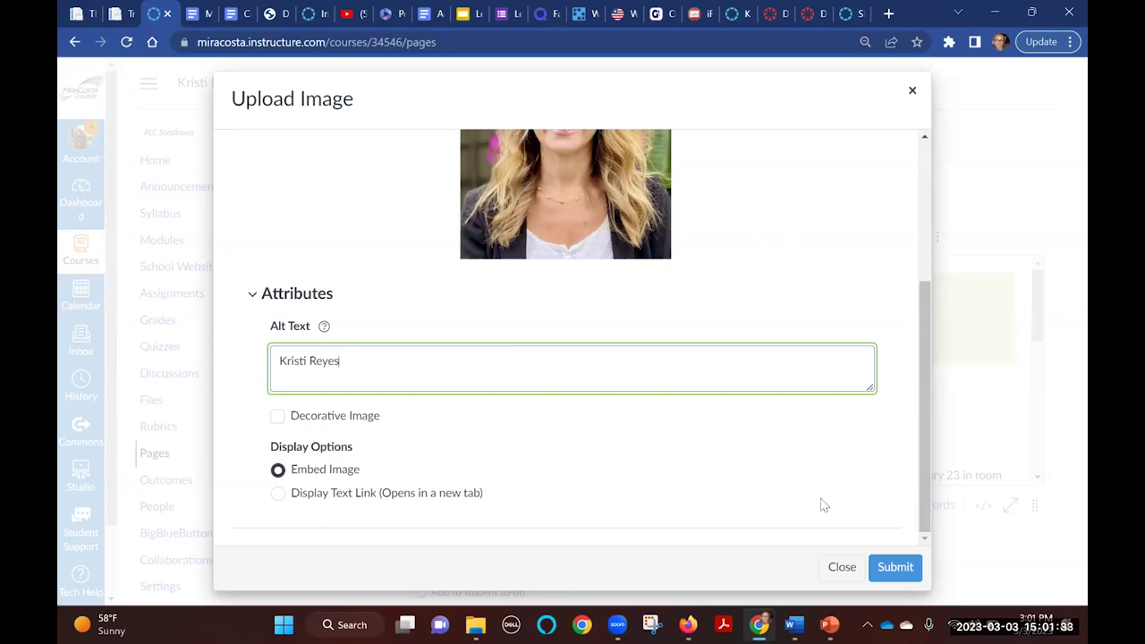
left_click(895, 567)
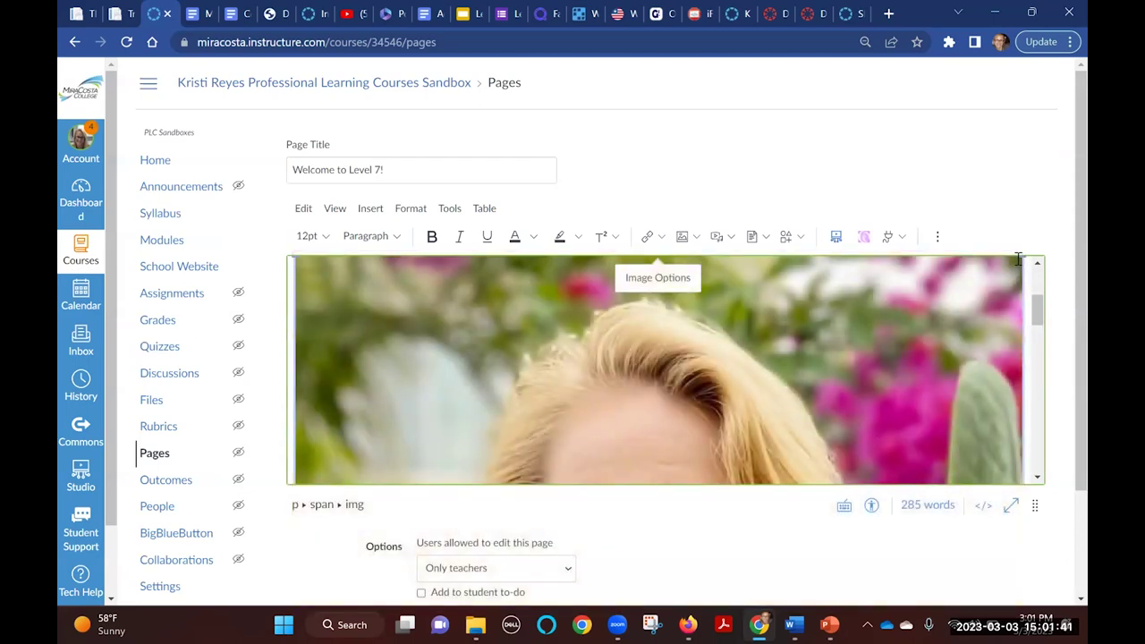
Step: Shrink the instructor's photo to a small thumbnail under the welcome heading
scroll(1037, 301, "up", 1)
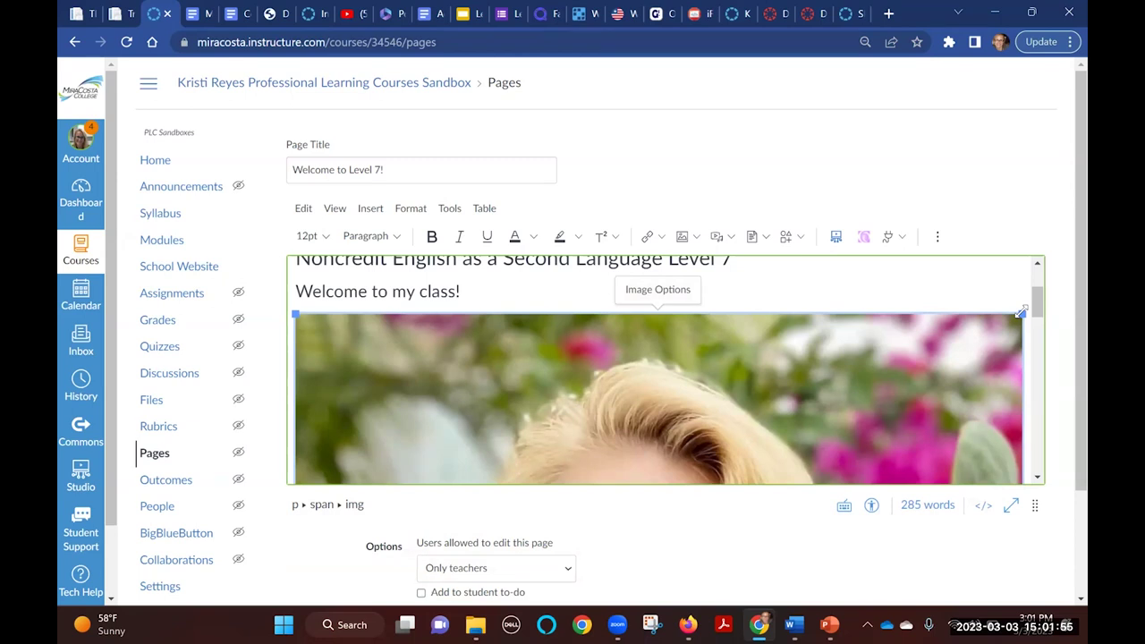
left_click_drag(1020, 313, 301, 342)
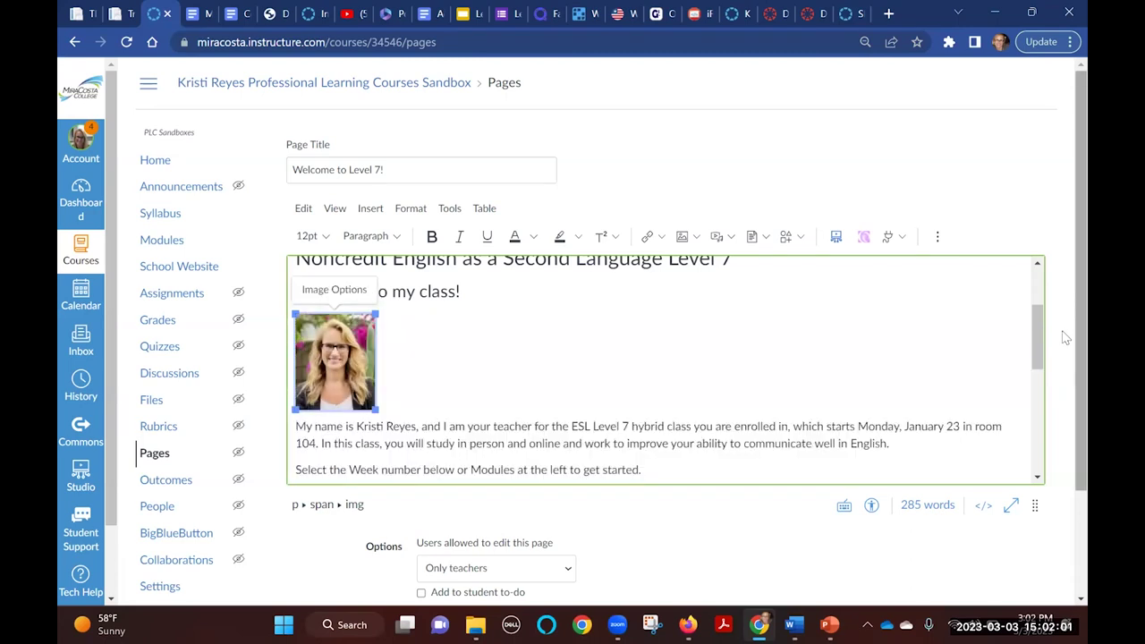
left_click_drag(1042, 349, 1030, 480)
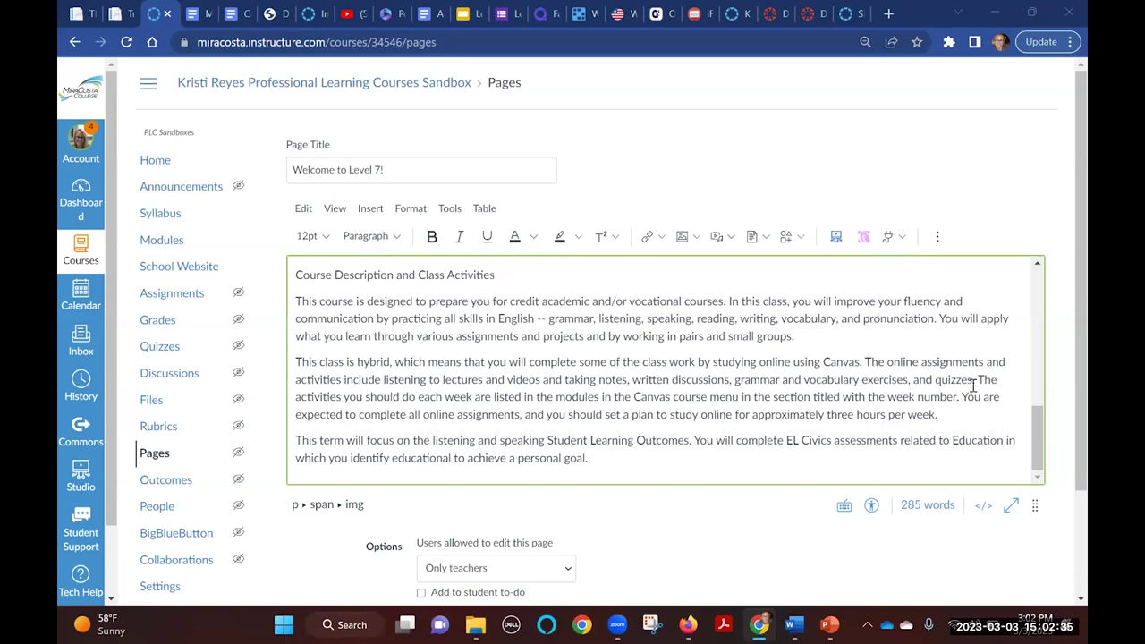
left_click_drag(1033, 413, 1030, 366)
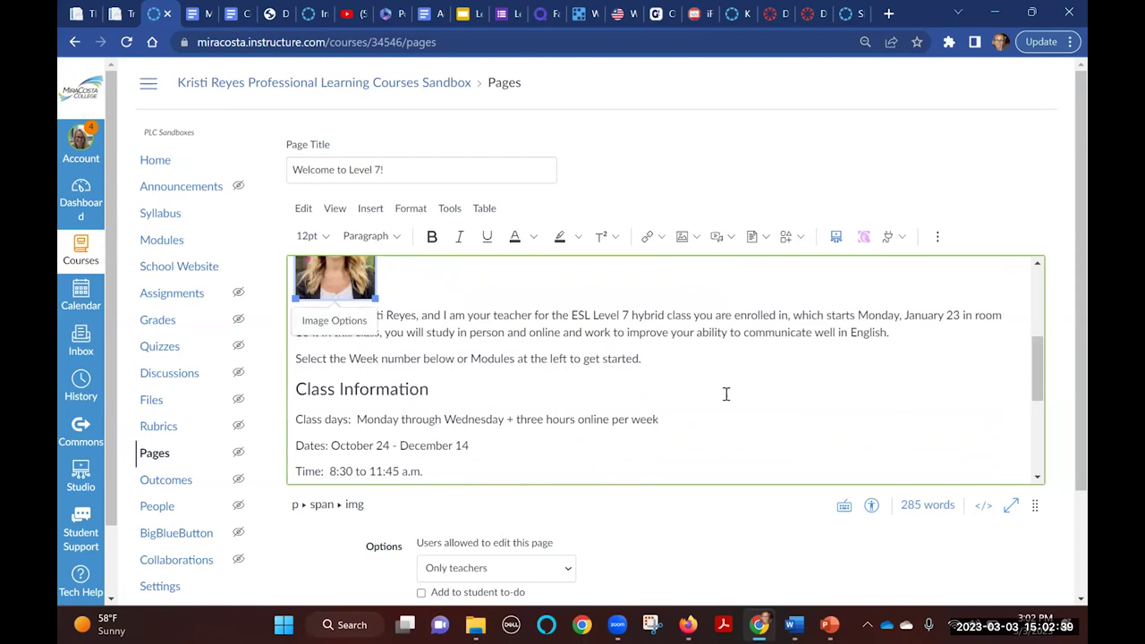
Step: Add an empty paragraph after the 'Select the Week number…' sentence
left_click(655, 365)
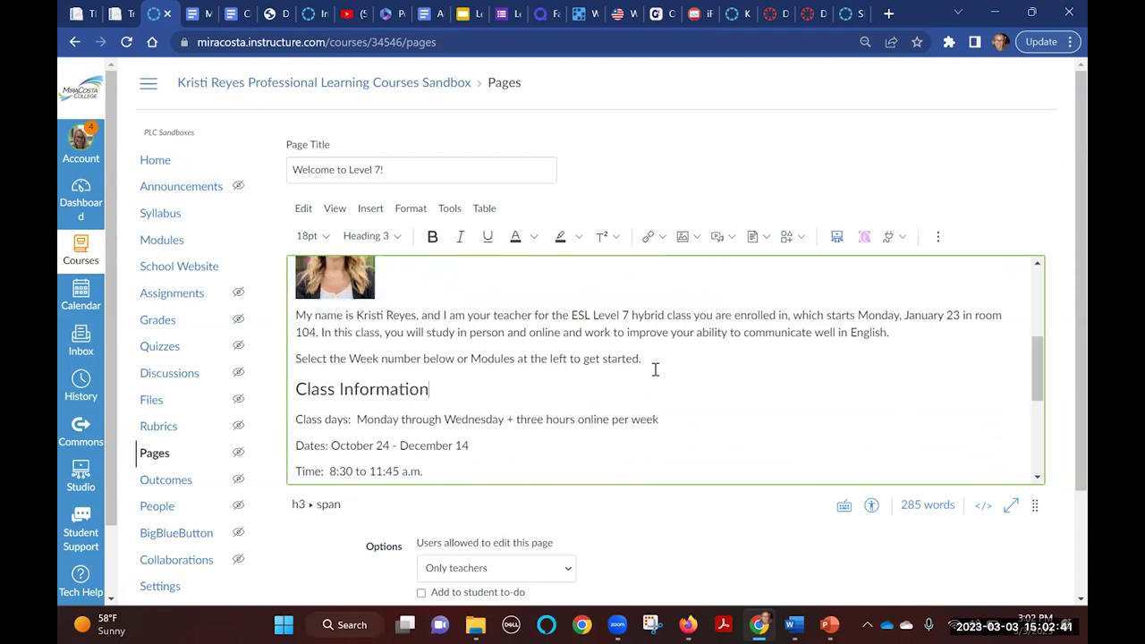
left_click(652, 358)
key("Return")
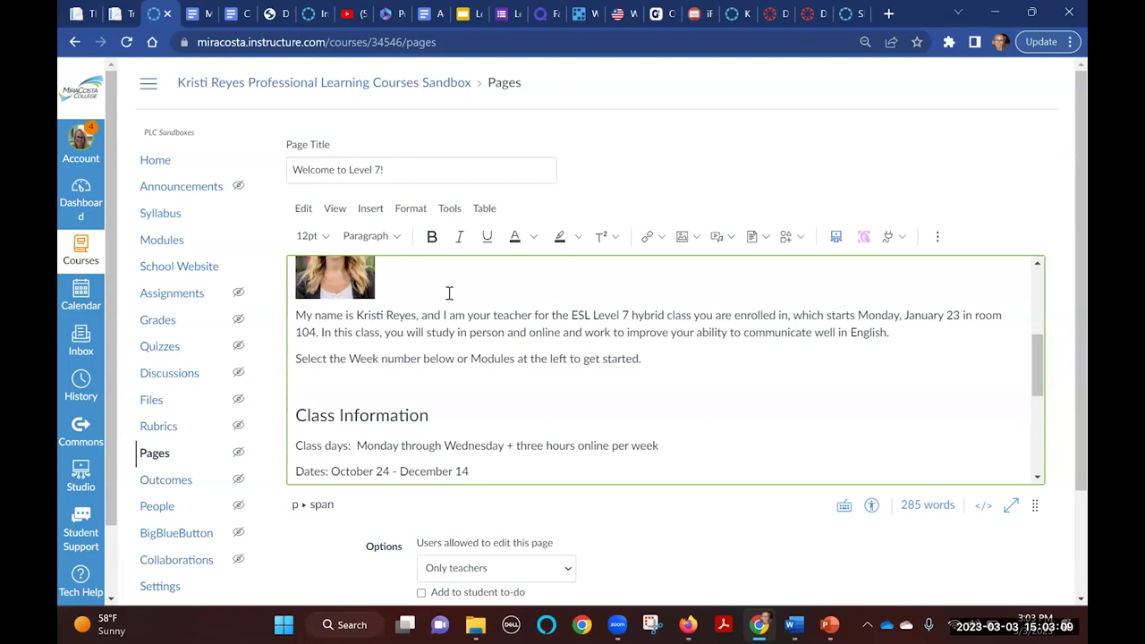
left_click(800, 243)
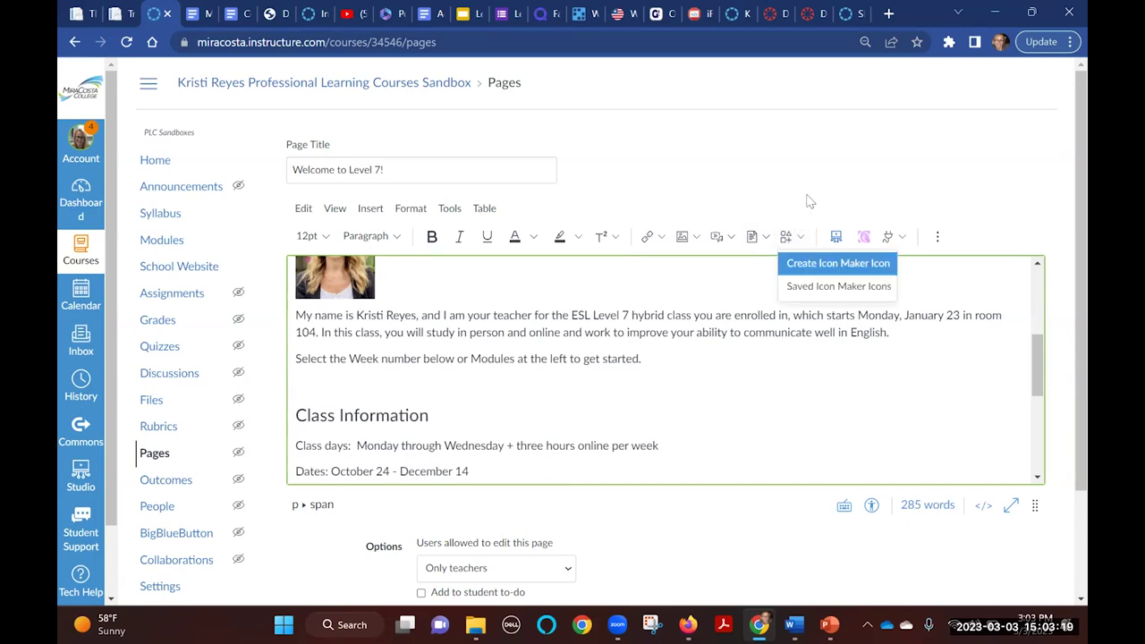
left_click(808, 202)
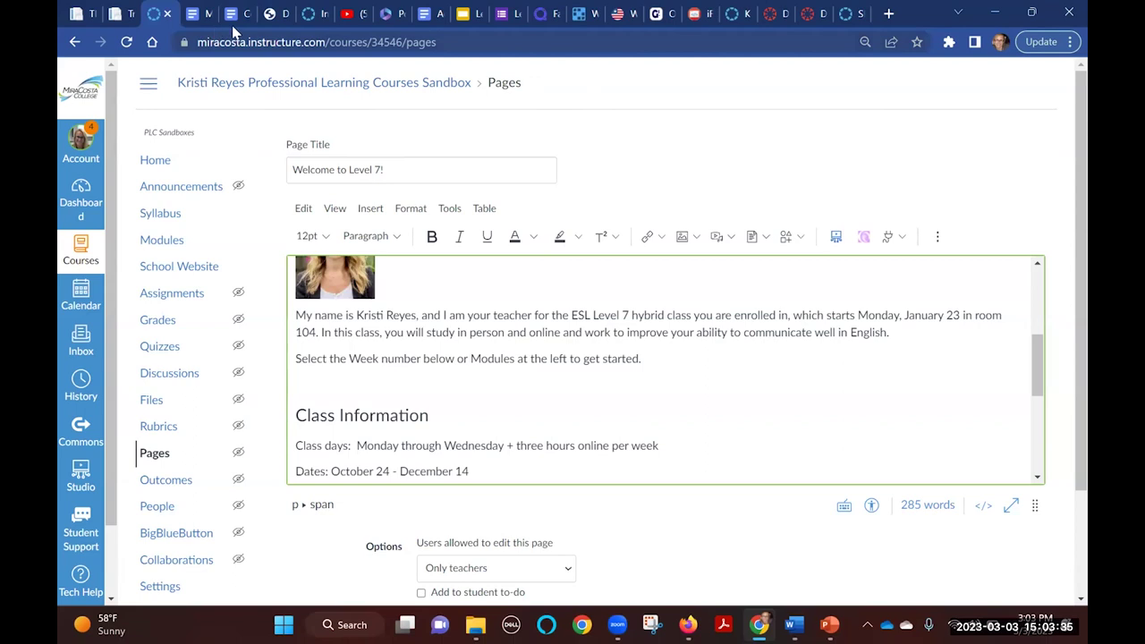
Step: Change the Da Button Factory button text to 'Week 1'
left_click(274, 28)
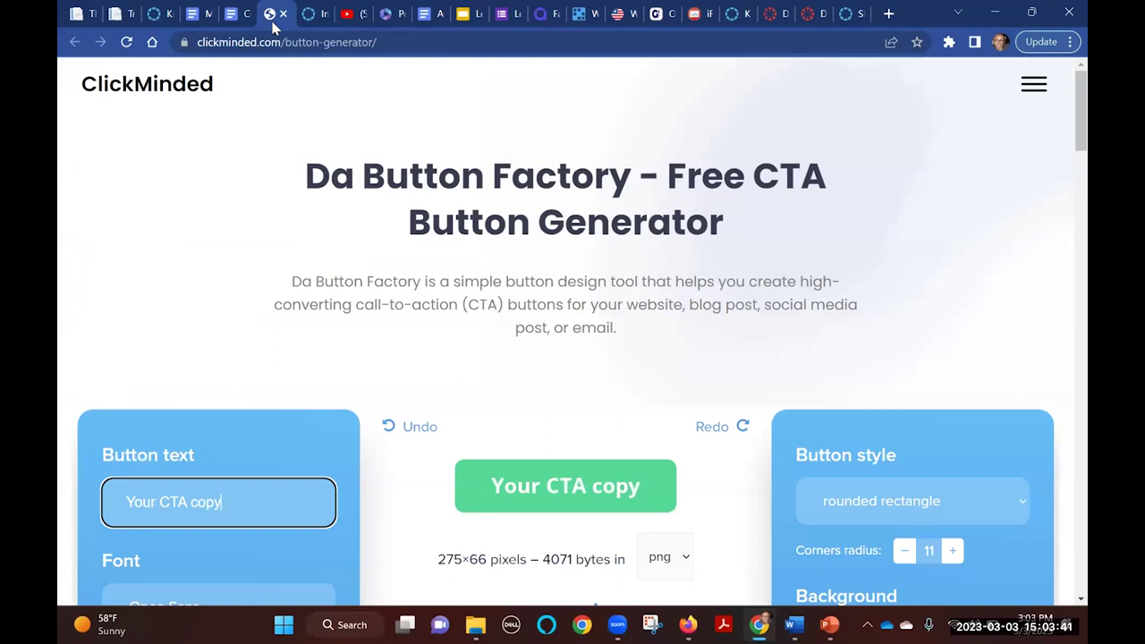
left_click(888, 14)
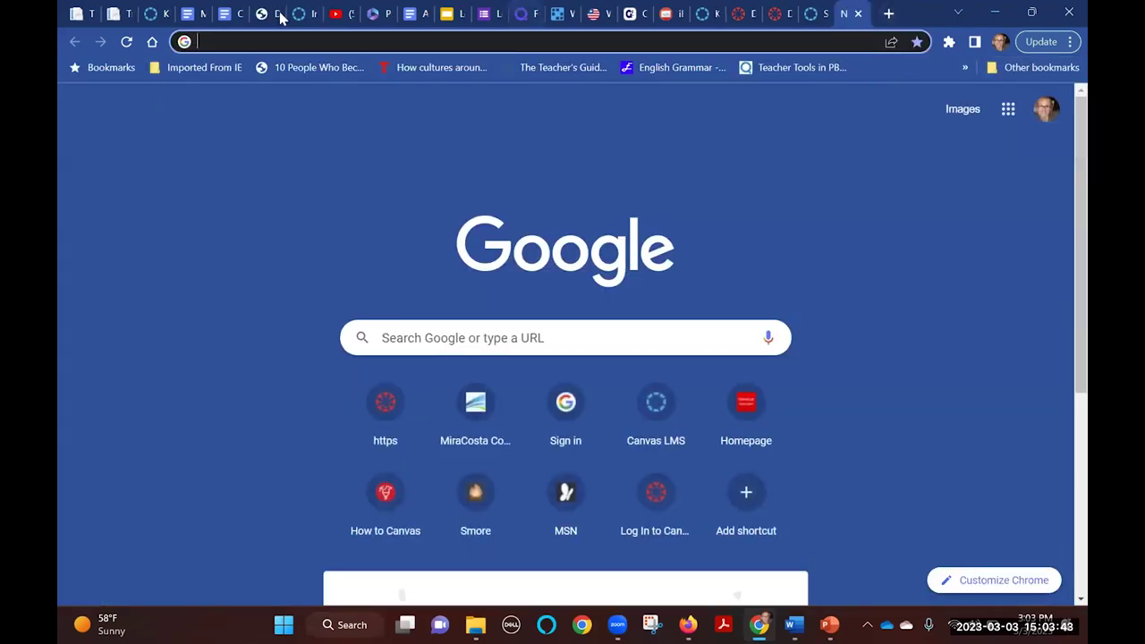
left_click(272, 15)
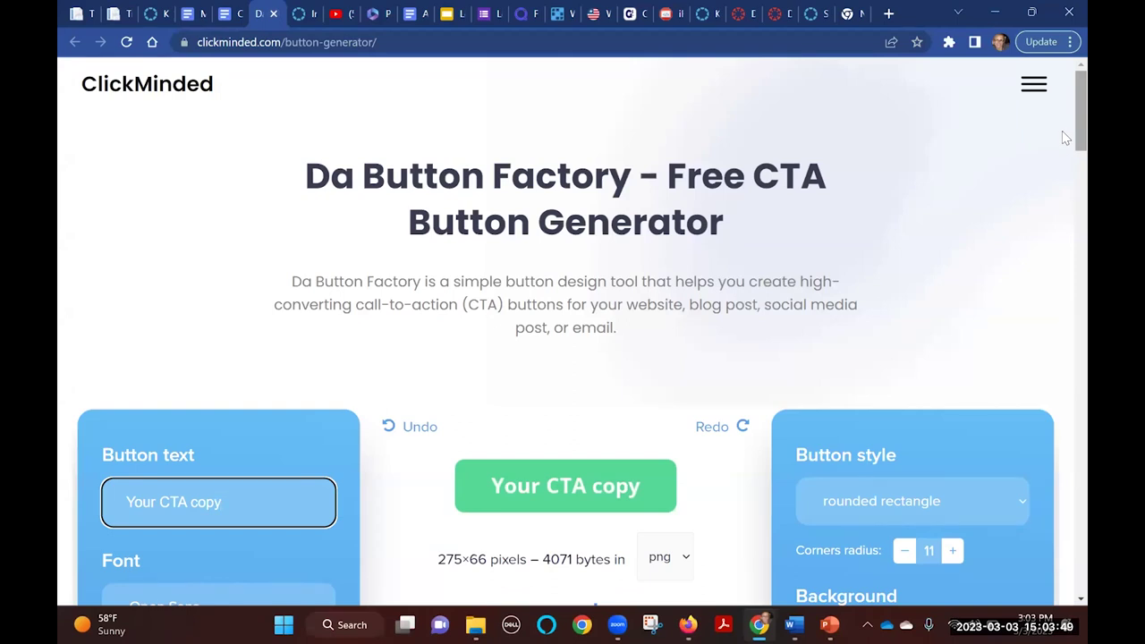
scroll(1064, 140, "down", 3)
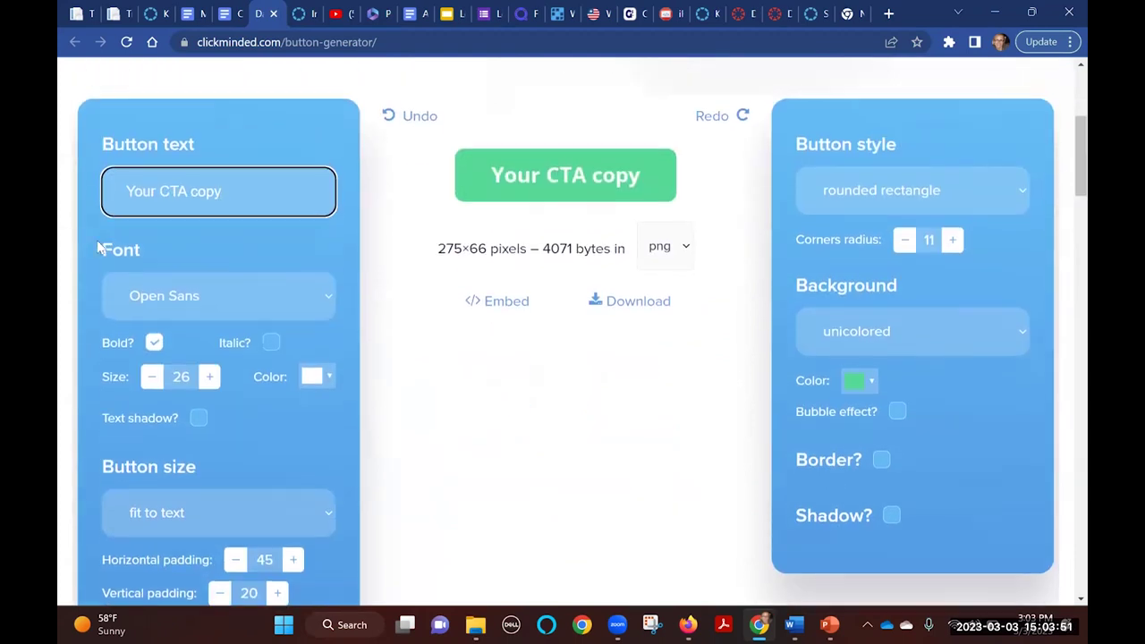
left_click_drag(231, 192, 87, 185)
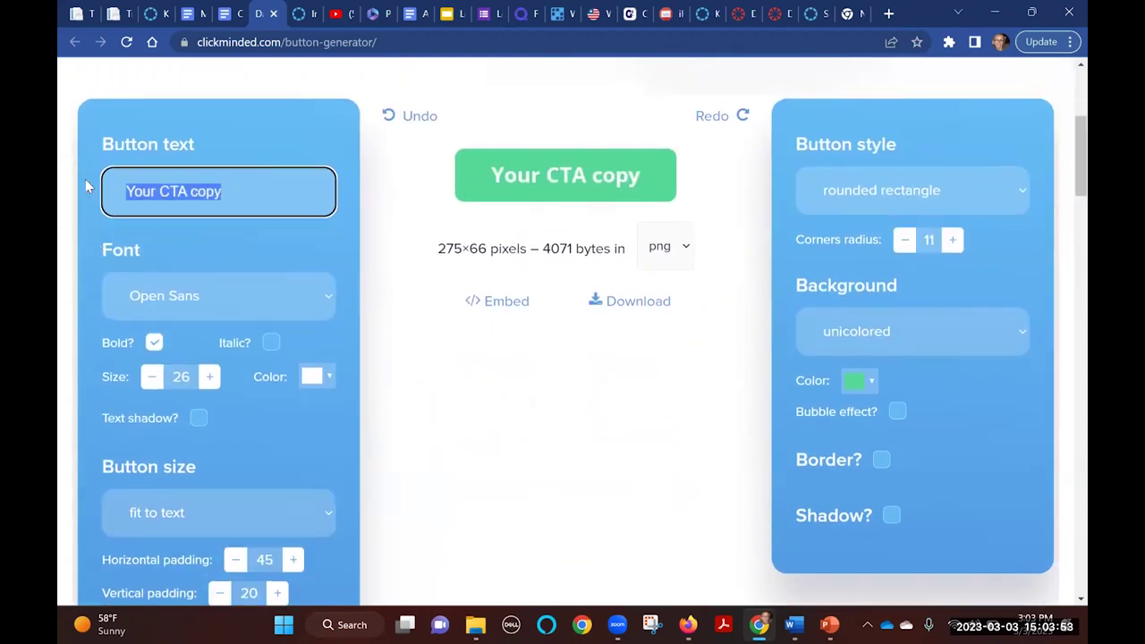
type("Week 1")
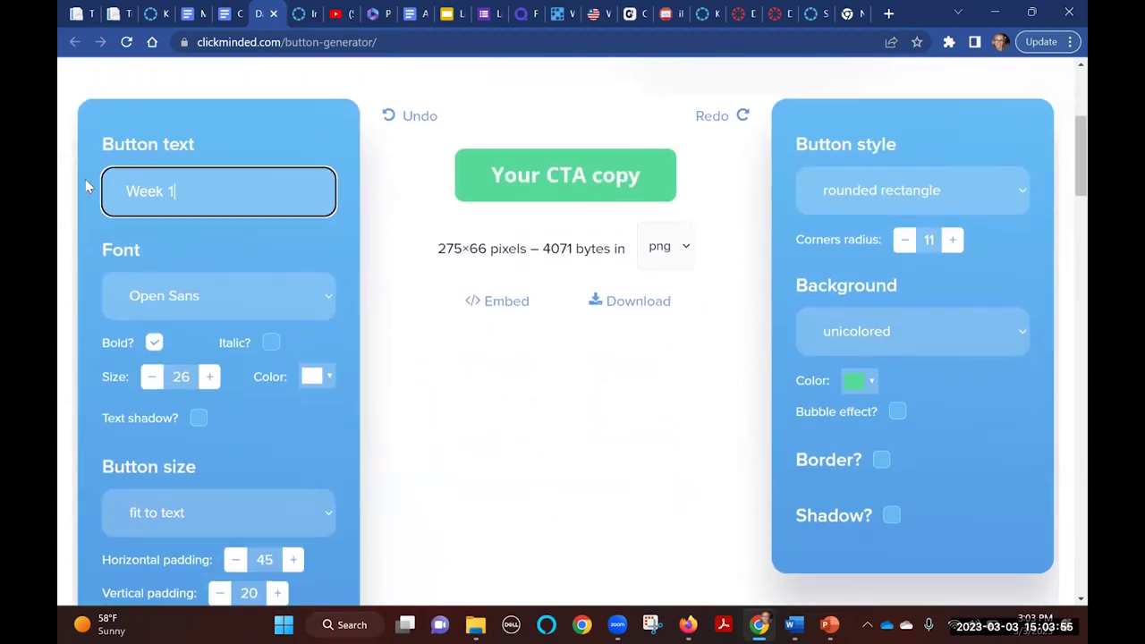
Step: Set the button text to Roboto, size 28, keeping it white
left_click(307, 297)
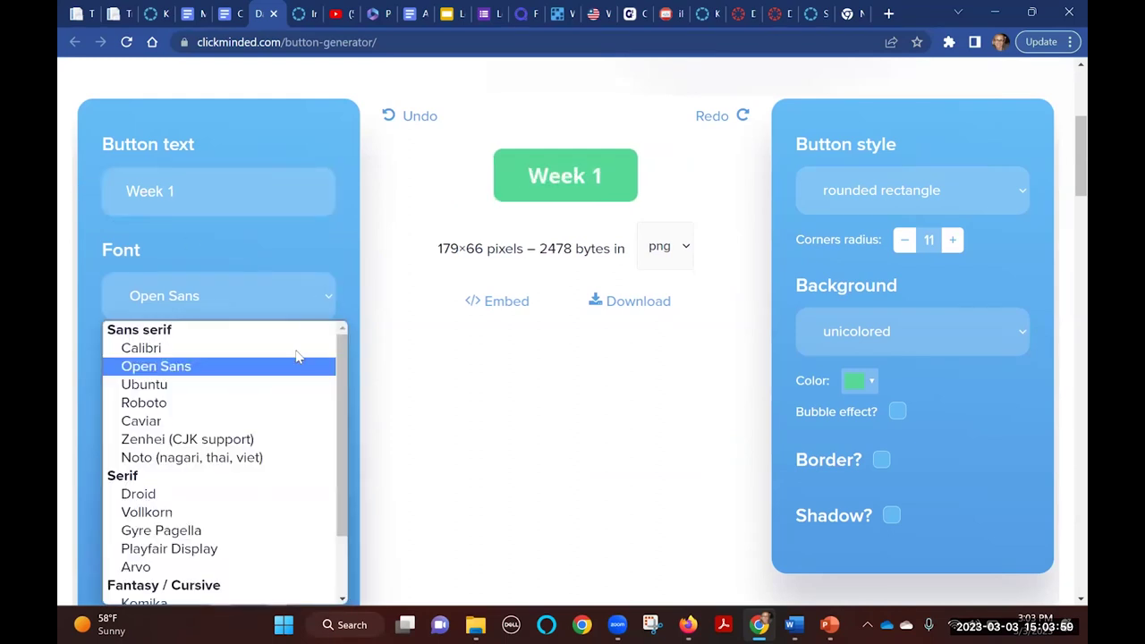
left_click(264, 403)
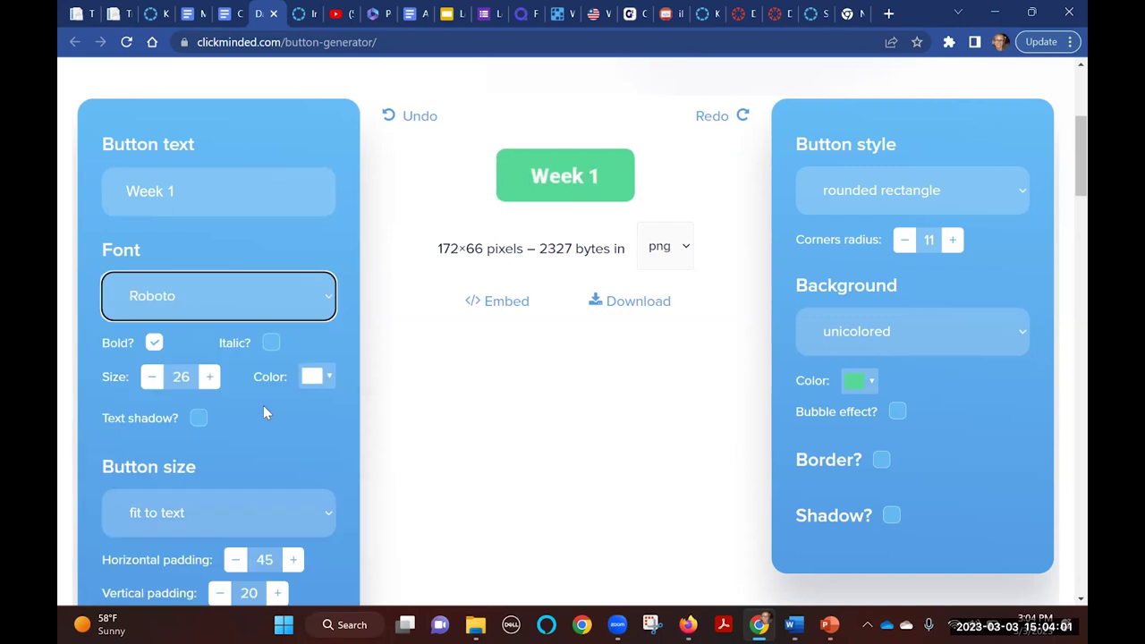
left_click(207, 377)
left_click(208, 377)
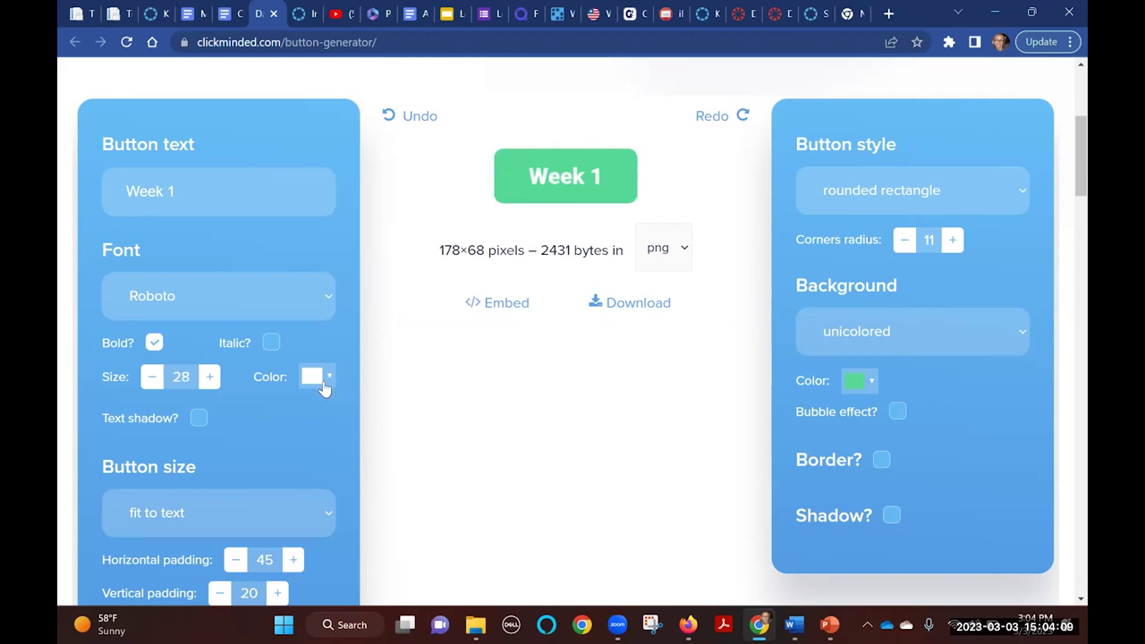
left_click(324, 383)
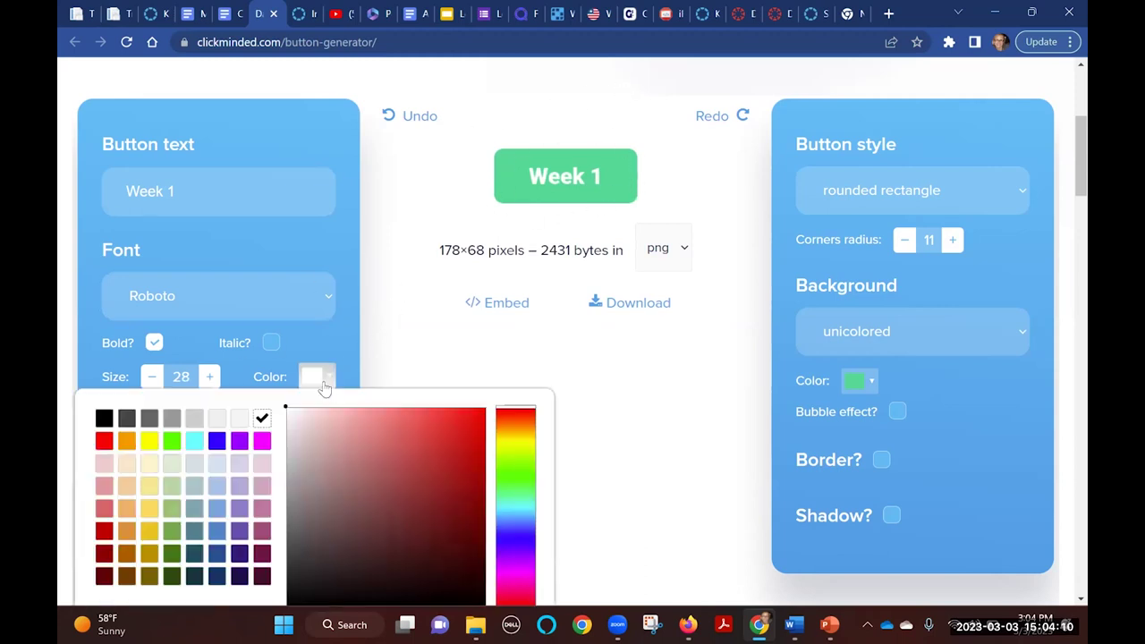
left_click(217, 442)
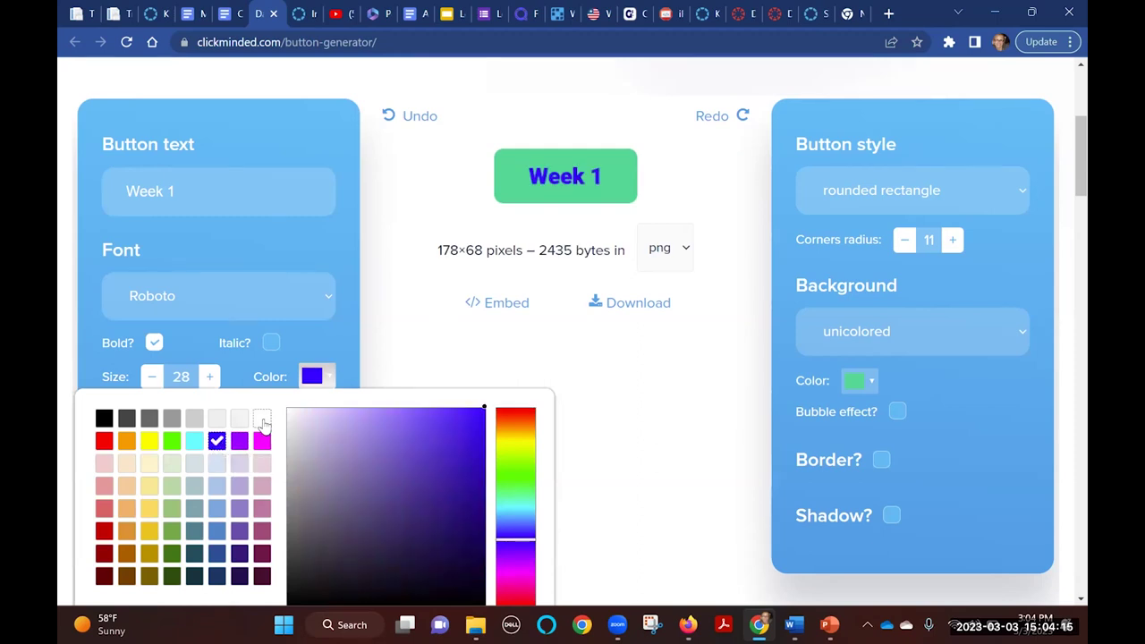
left_click(263, 420)
left_click(413, 331)
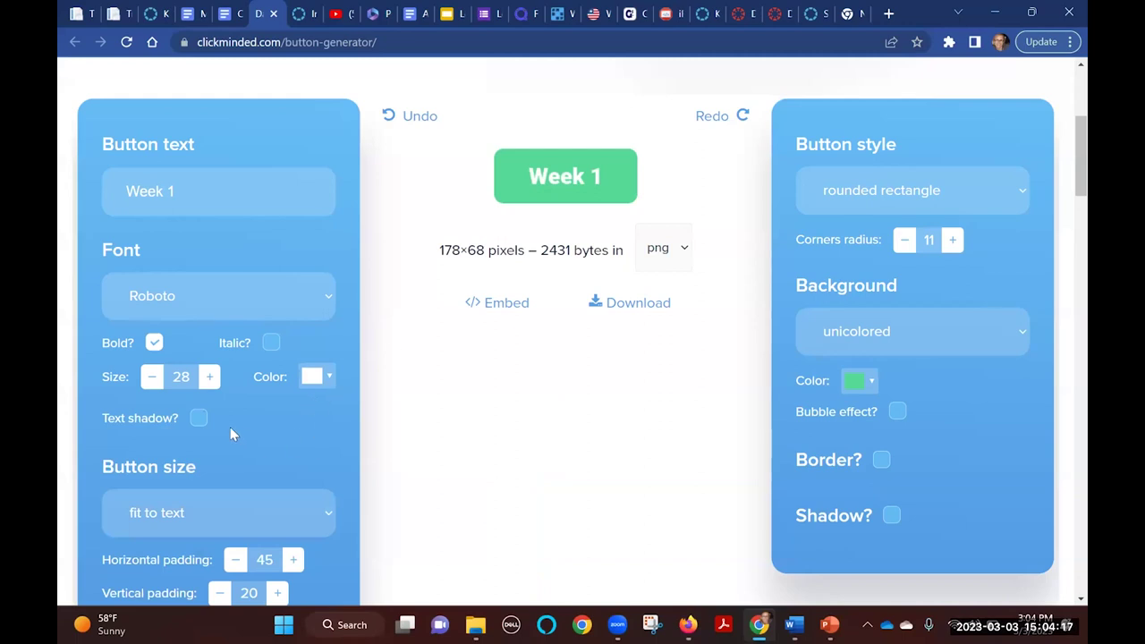
left_click_drag(1064, 179, 1065, 211)
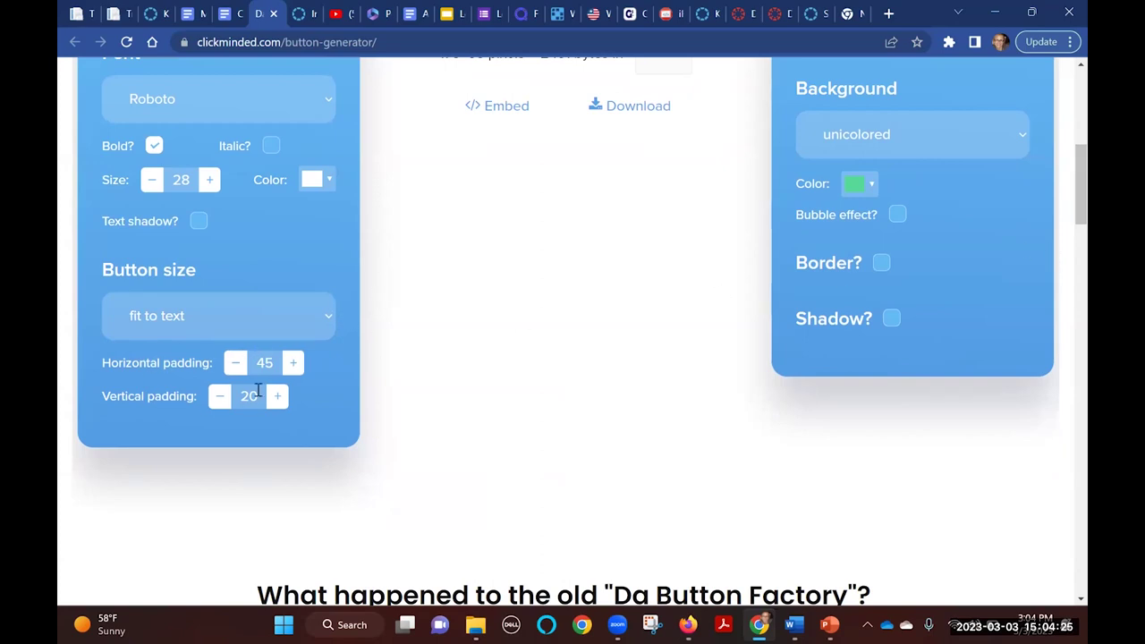
Step: Change the Week 1 button background to blue
left_click(863, 184)
left_click(717, 248)
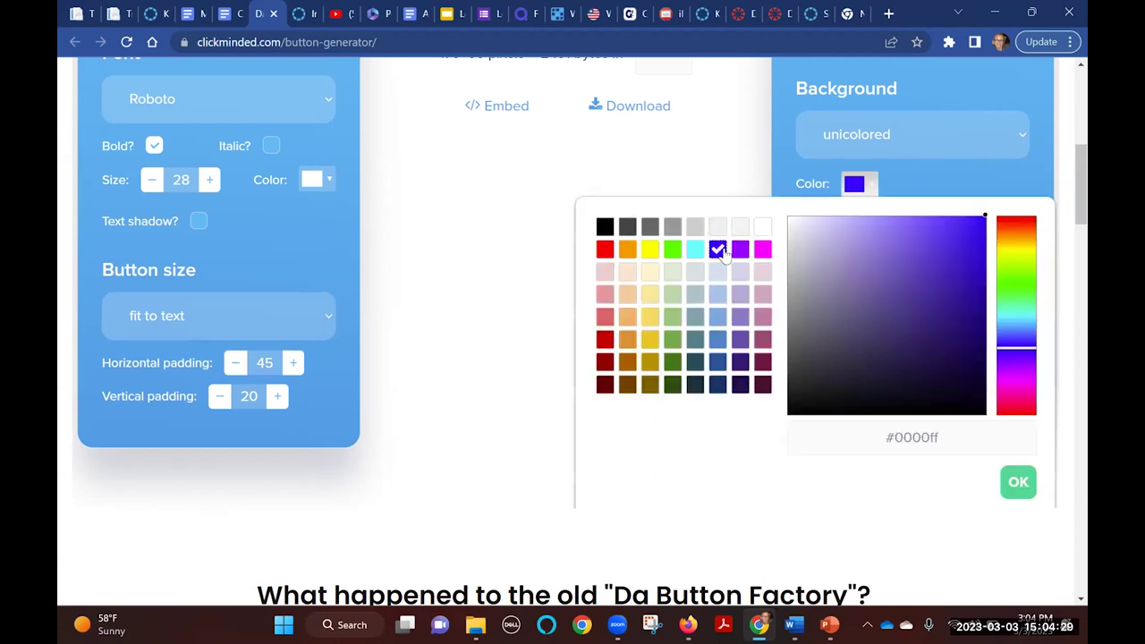
left_click(1018, 483)
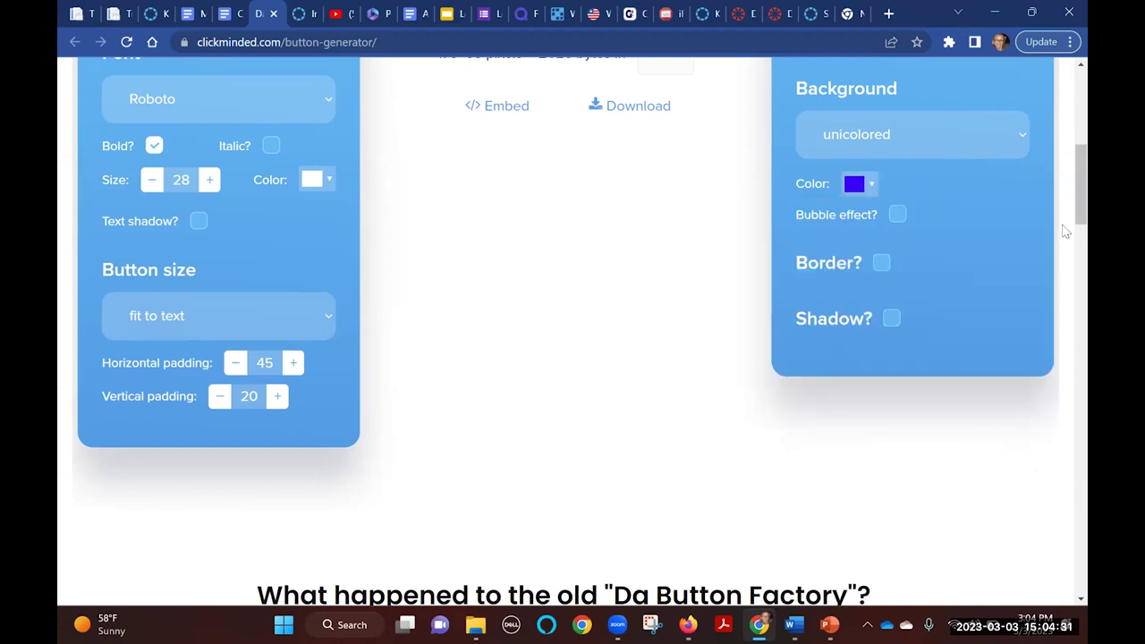
scroll(1064, 174, "up", 1)
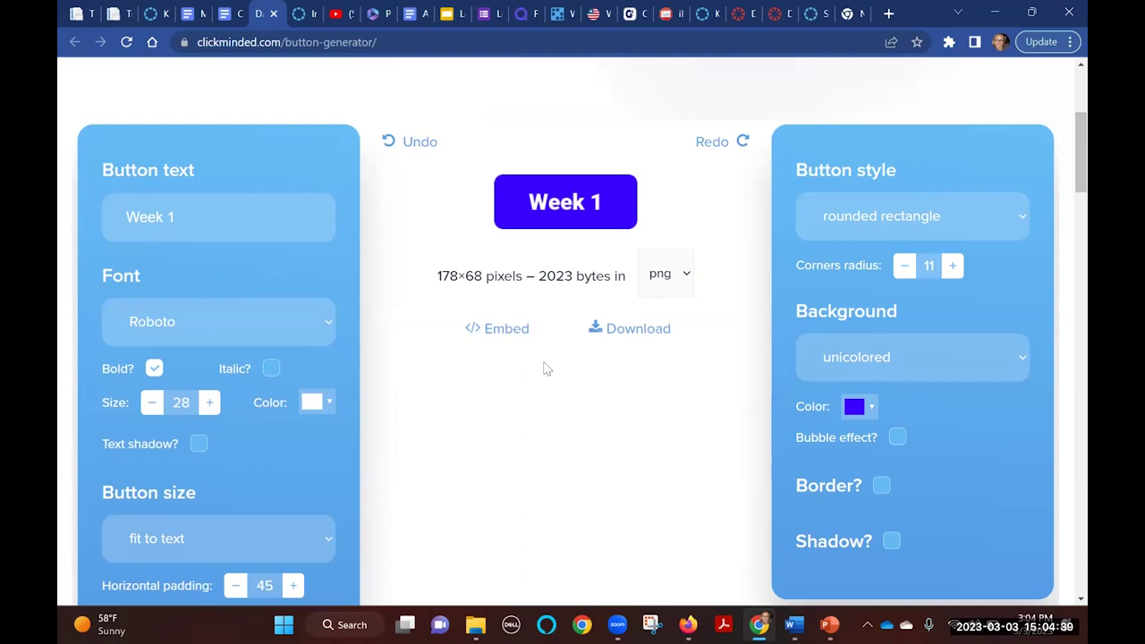
Step: Download the button as button_week1.png to the Desktop and return to Canvas
left_click(638, 329)
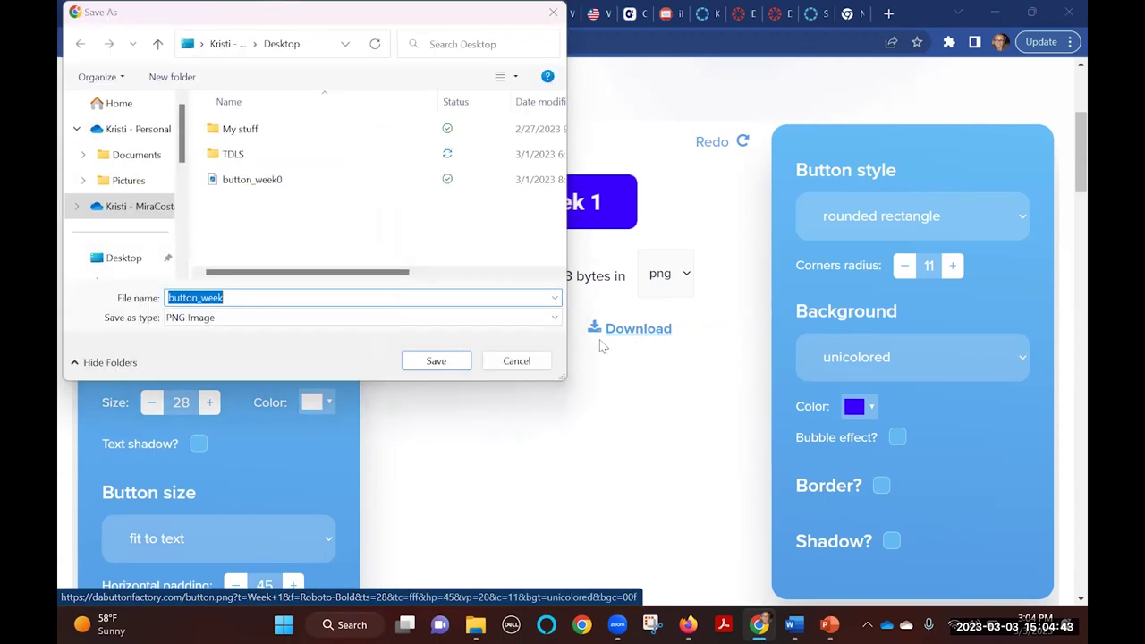
left_click(249, 302)
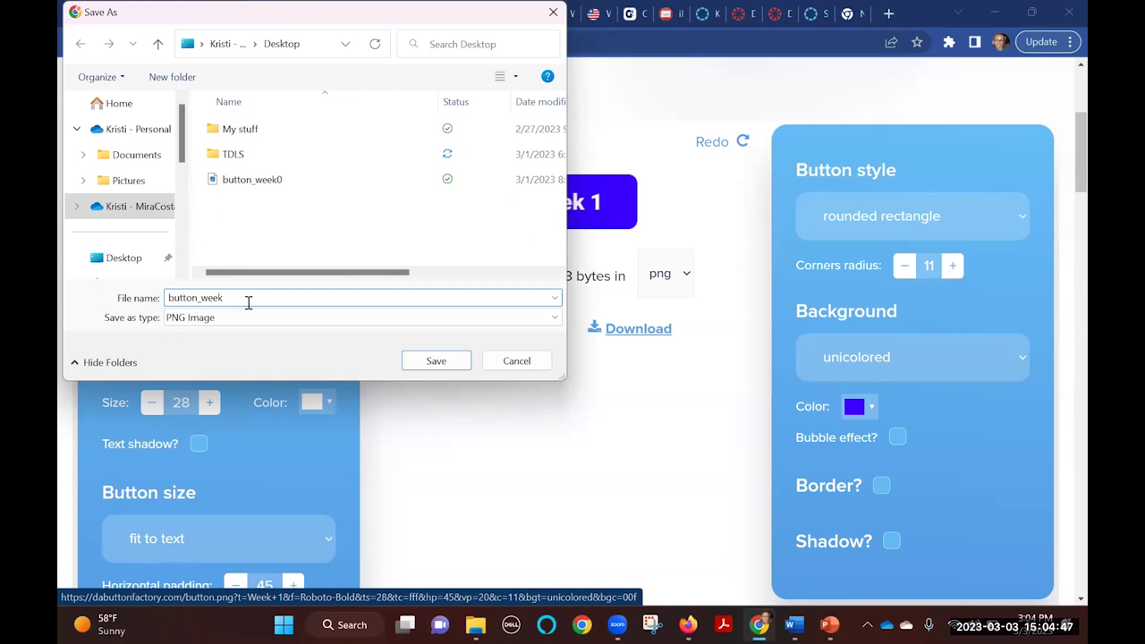
left_click(435, 362)
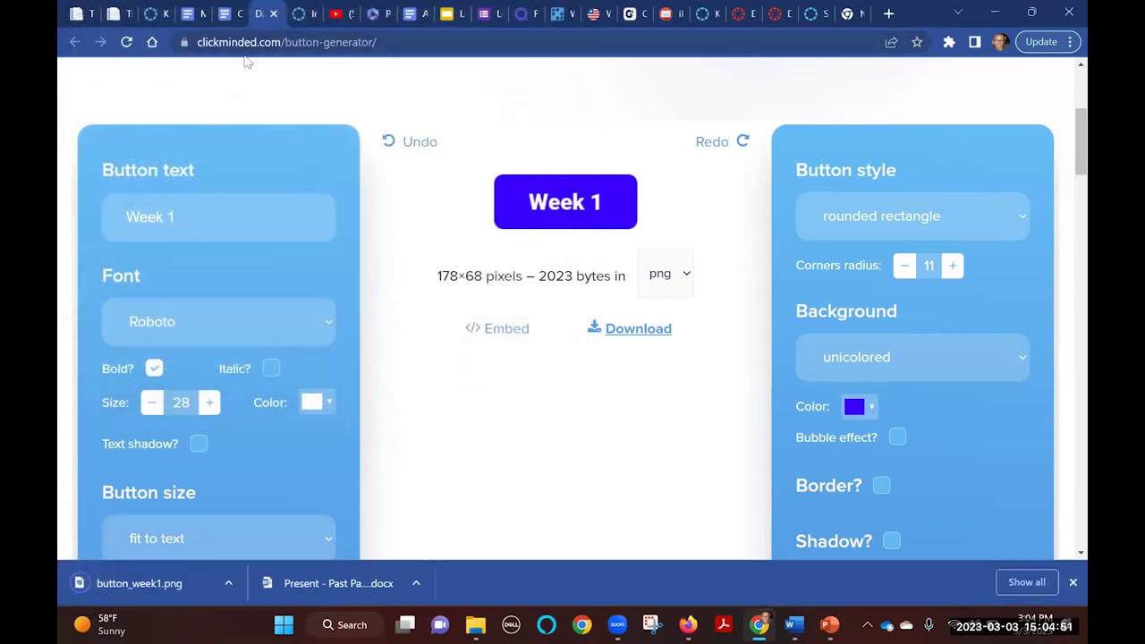
left_click(157, 14)
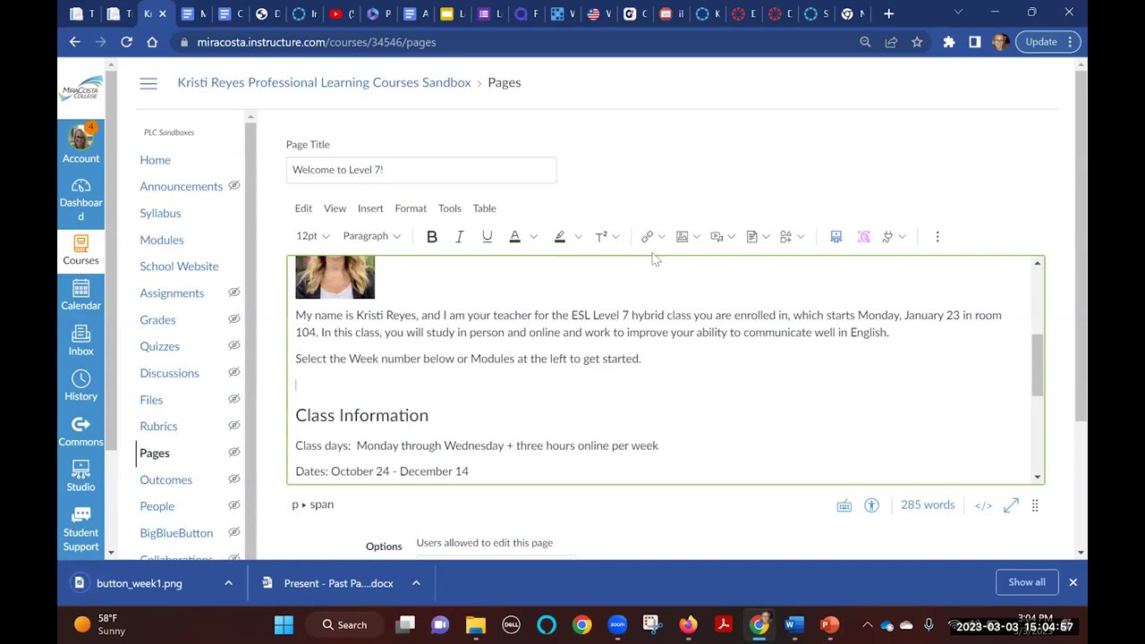
Step: Upload button_week0 from the Desktop and insert it below the Week-selection sentence
left_click(699, 245)
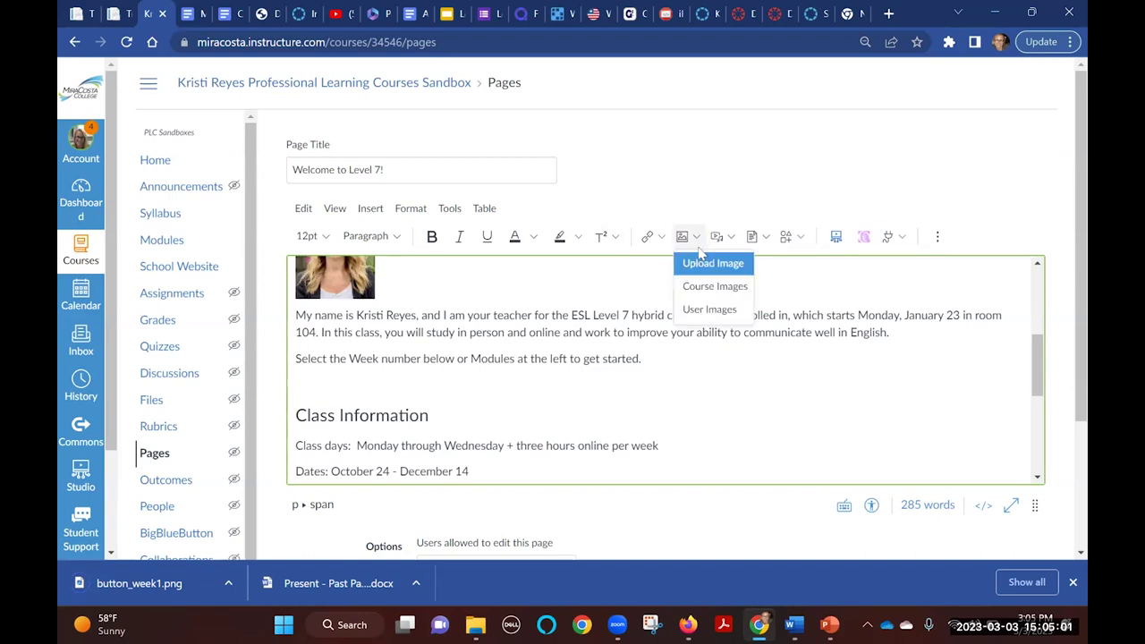
left_click(703, 264)
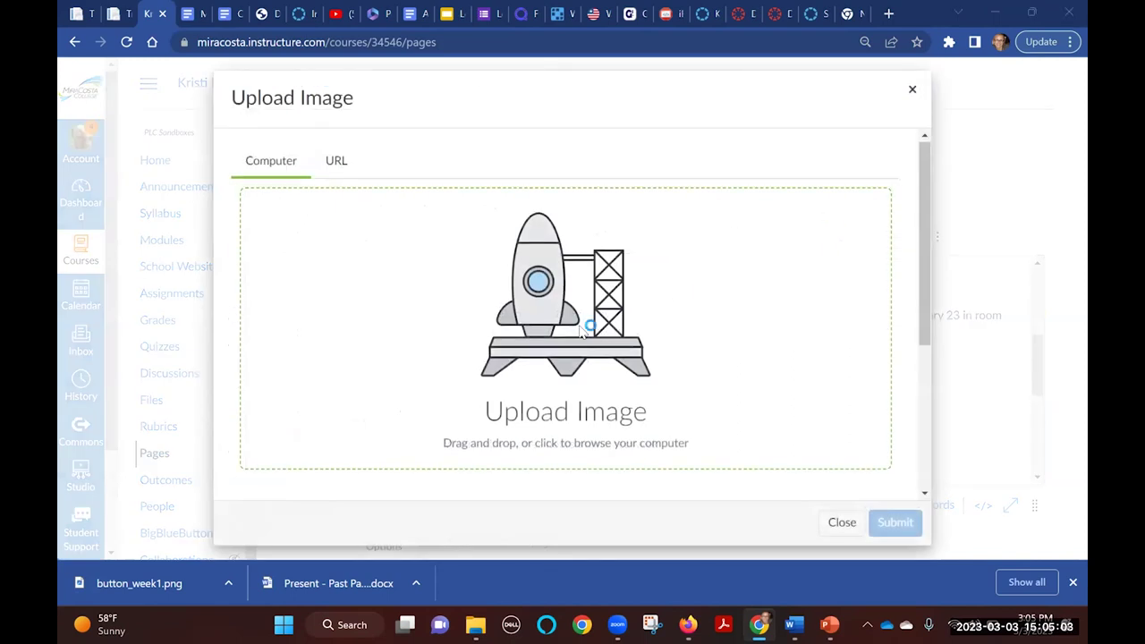
left_click(583, 330)
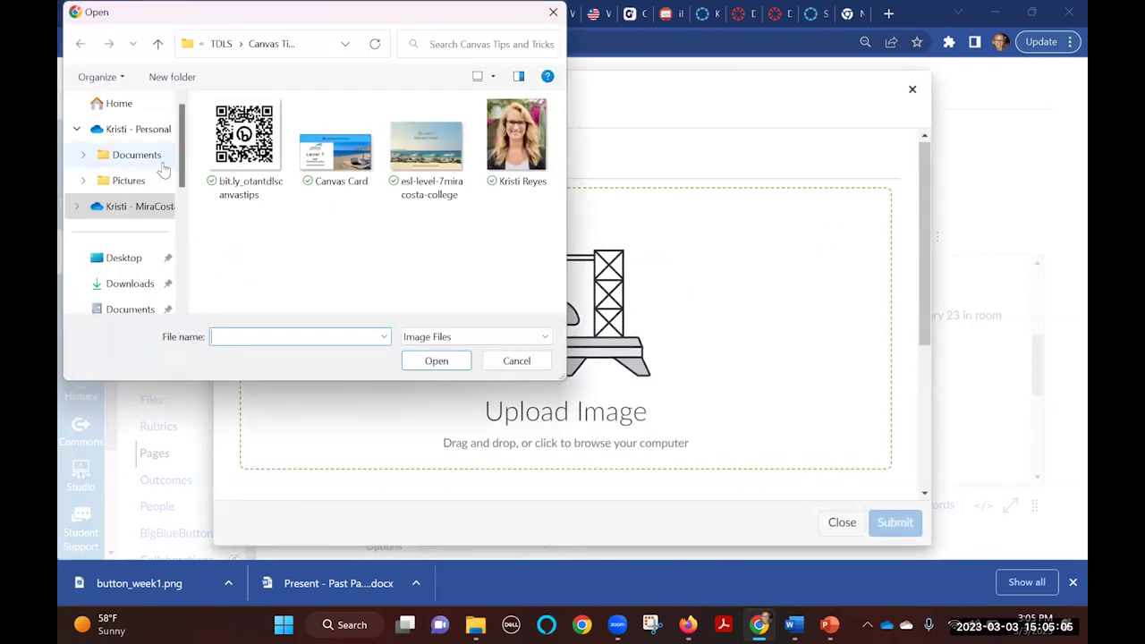
left_click(139, 258)
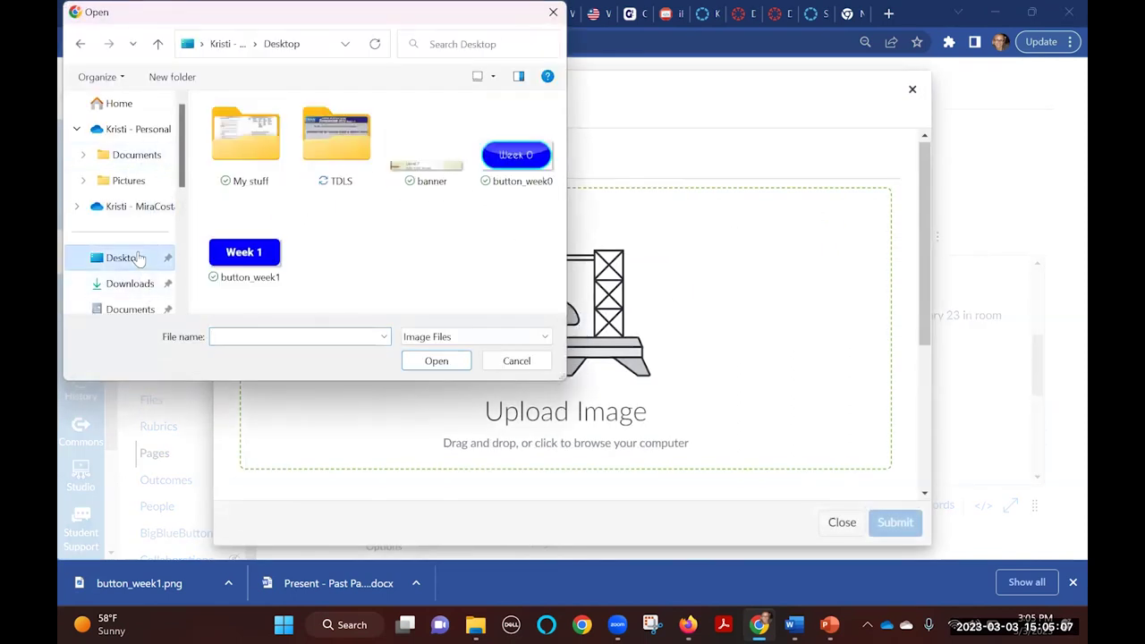
left_click(512, 174)
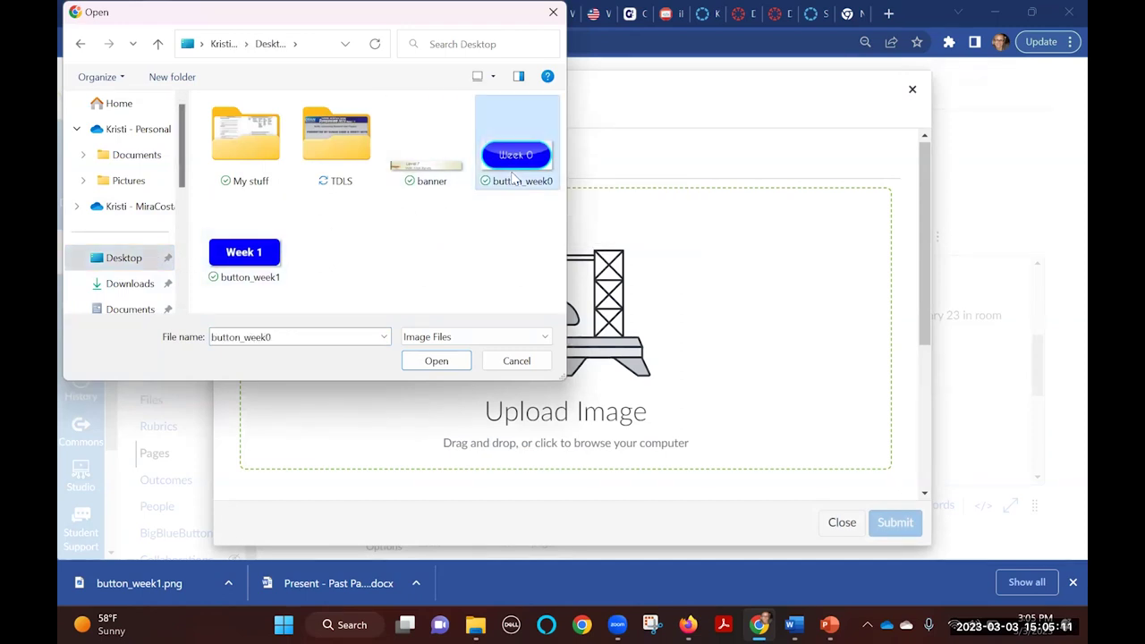
left_click(435, 362)
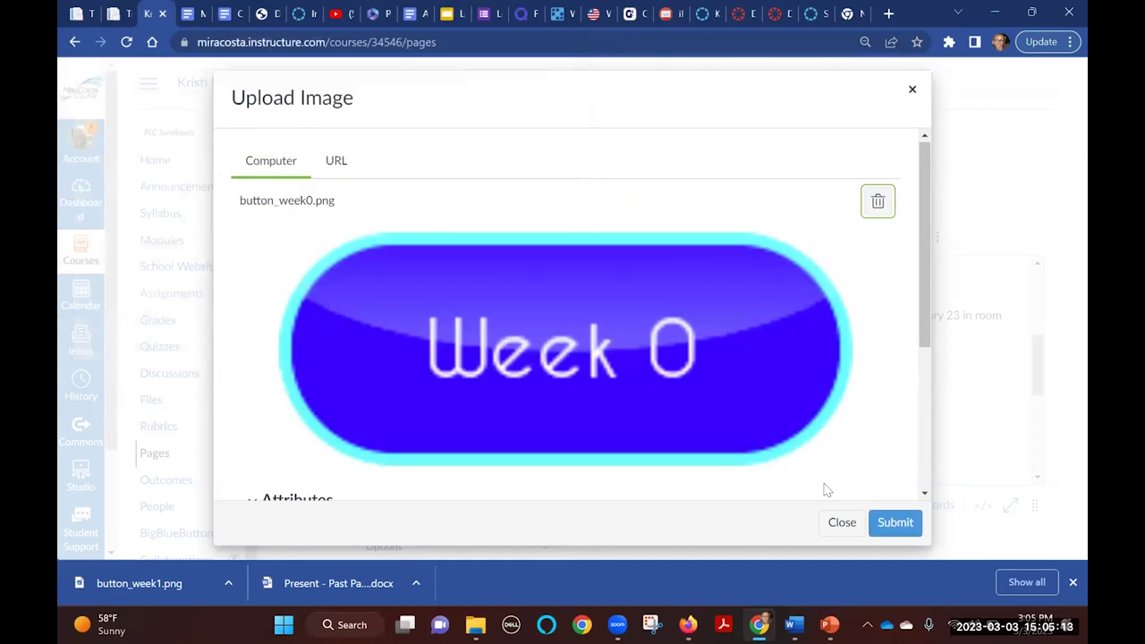
left_click(895, 523)
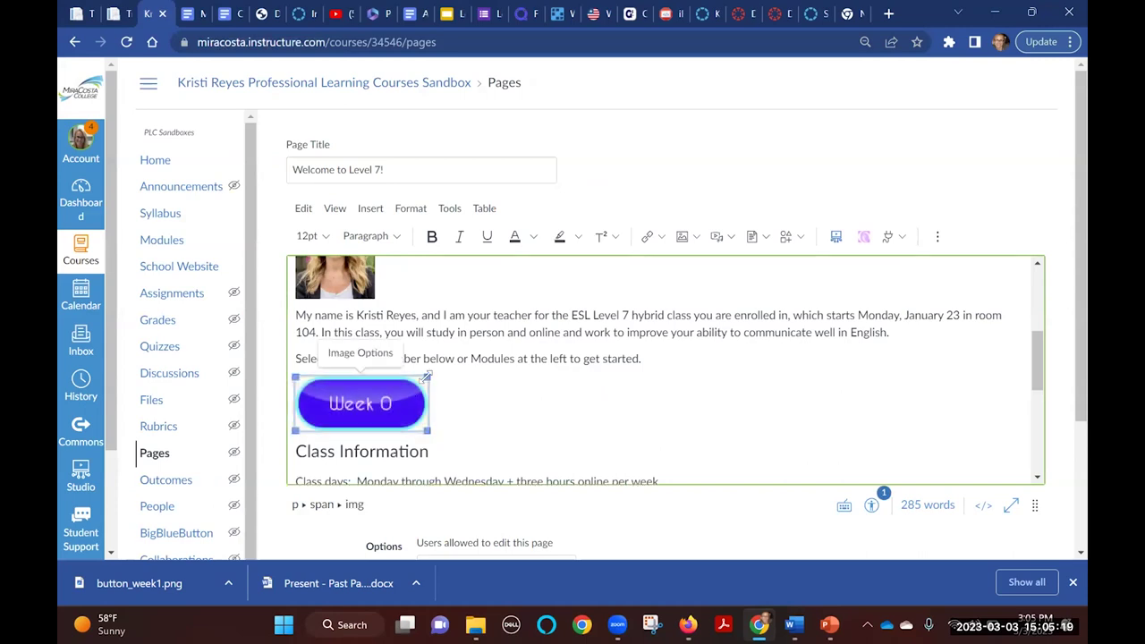
left_click(409, 395)
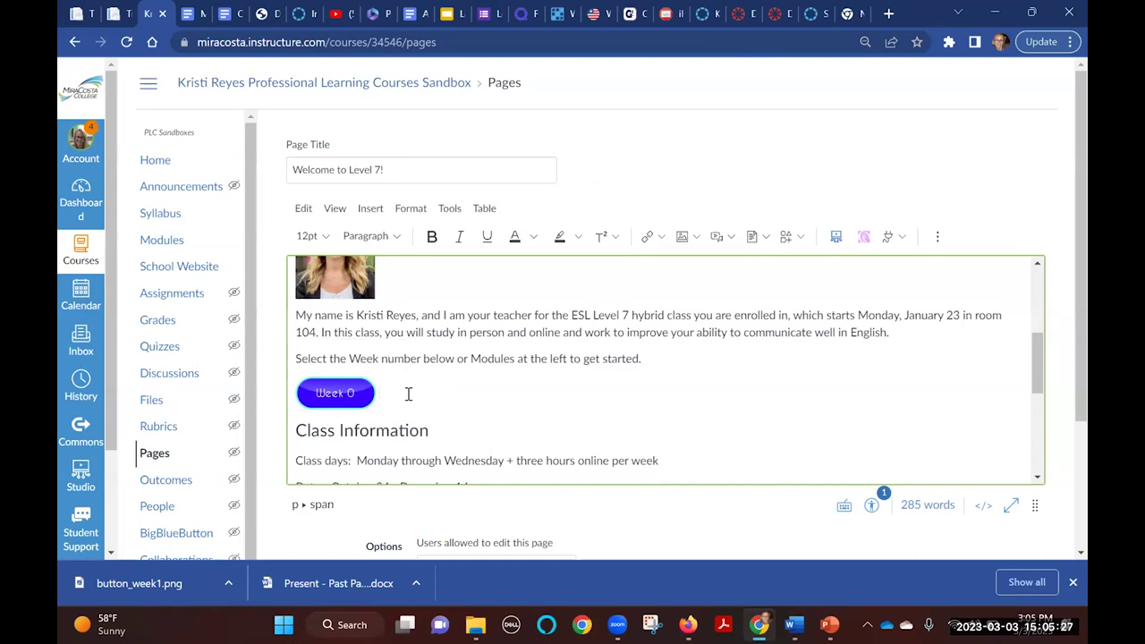
left_click(689, 237)
Step: Insert button_week1 from the Desktop beside Week 0 and shrink it to the same height
left_click(698, 263)
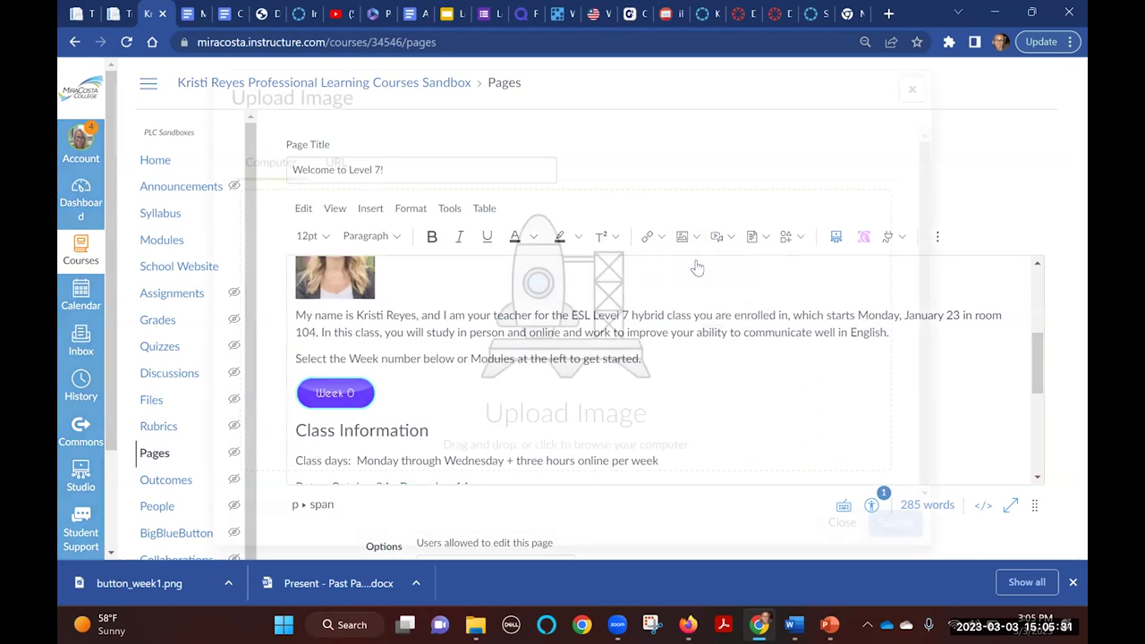
left_click(508, 273)
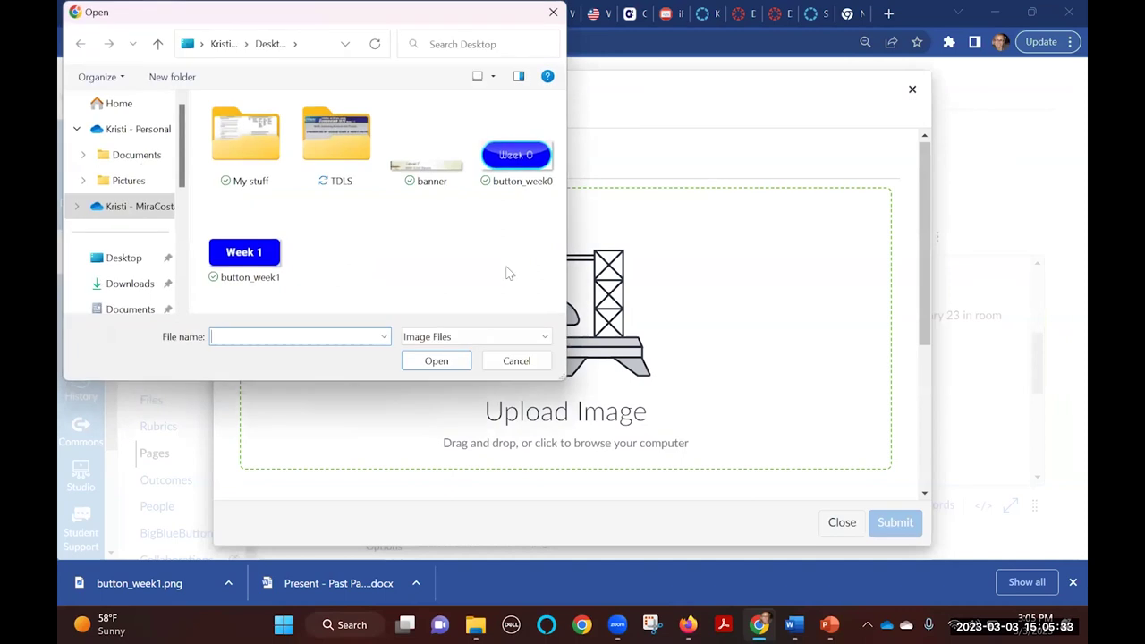
left_click(259, 253)
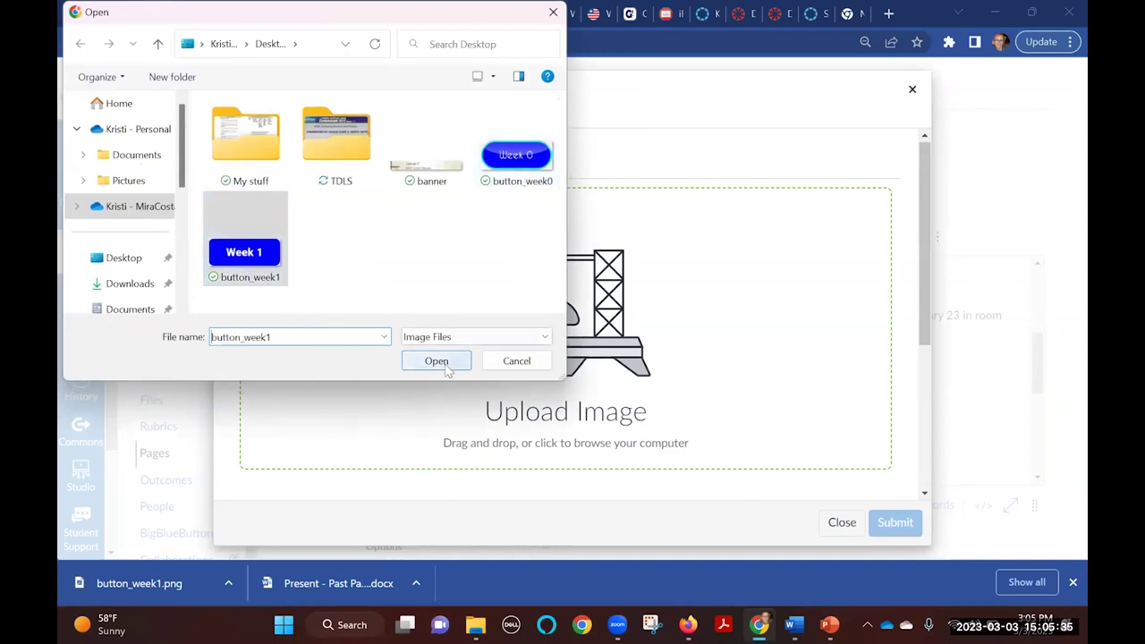
left_click(436, 361)
left_click(896, 525)
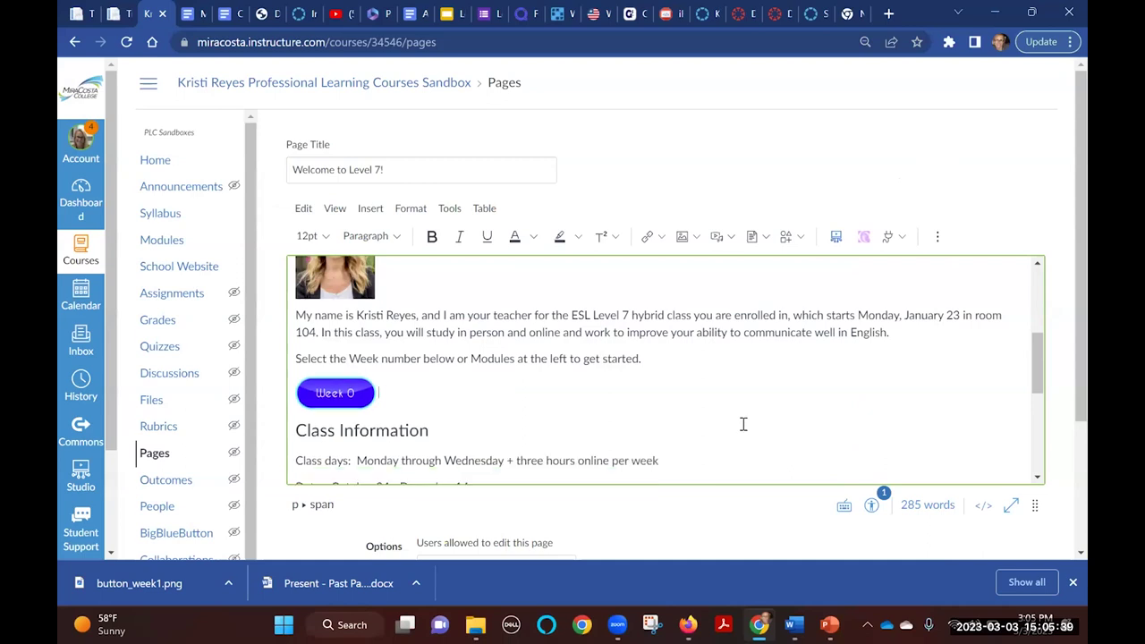
left_click(507, 400)
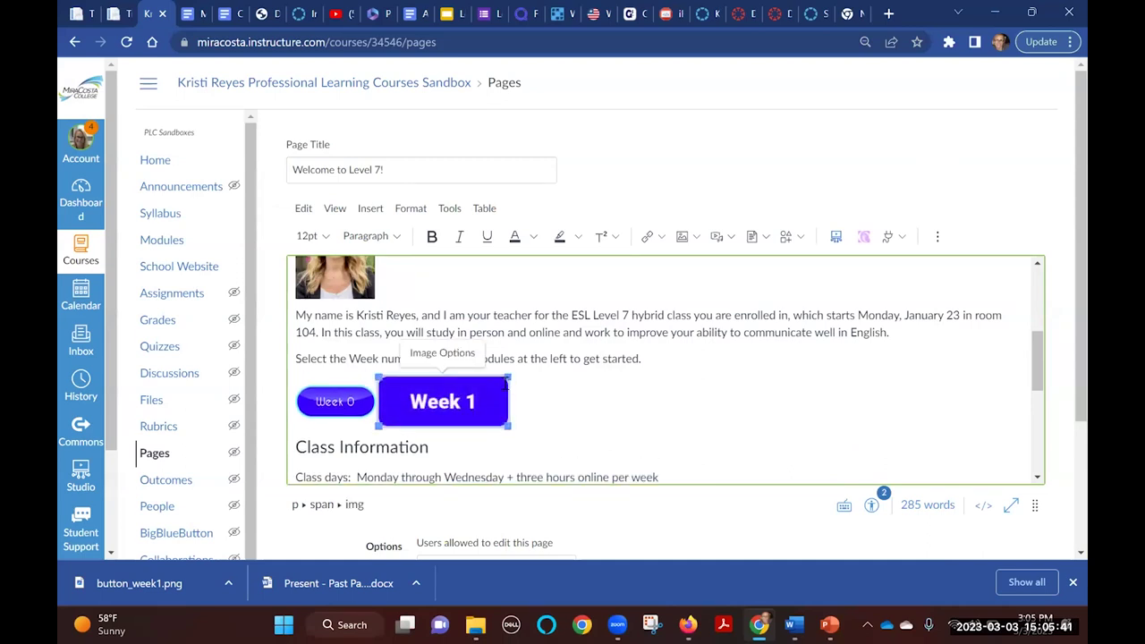
left_click_drag(506, 382, 469, 400)
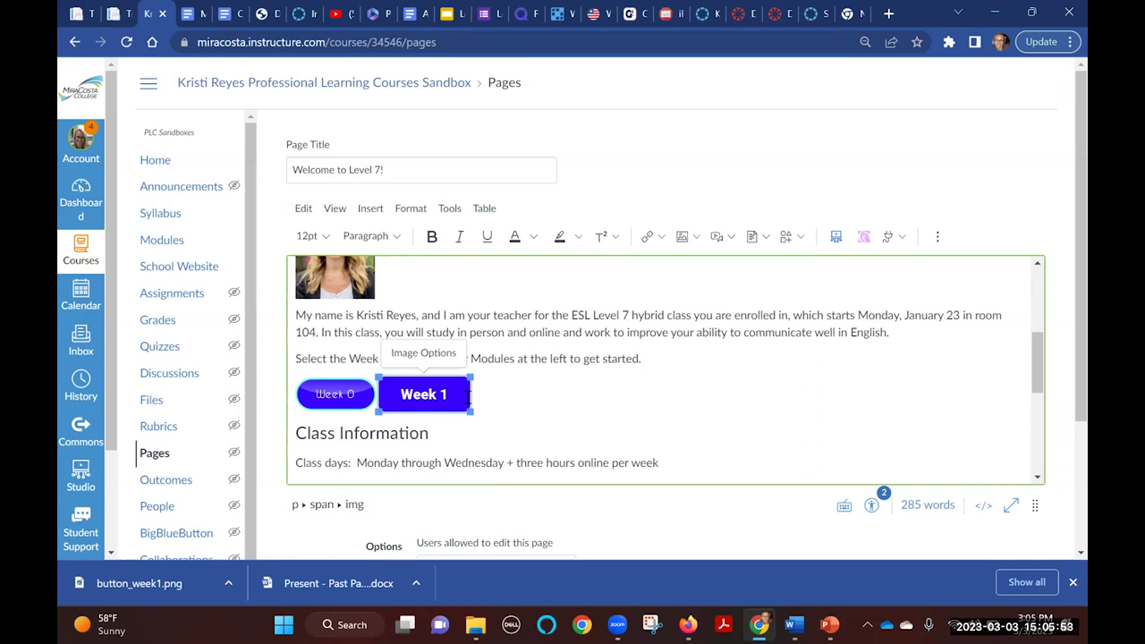
left_click(541, 424)
left_click(430, 393)
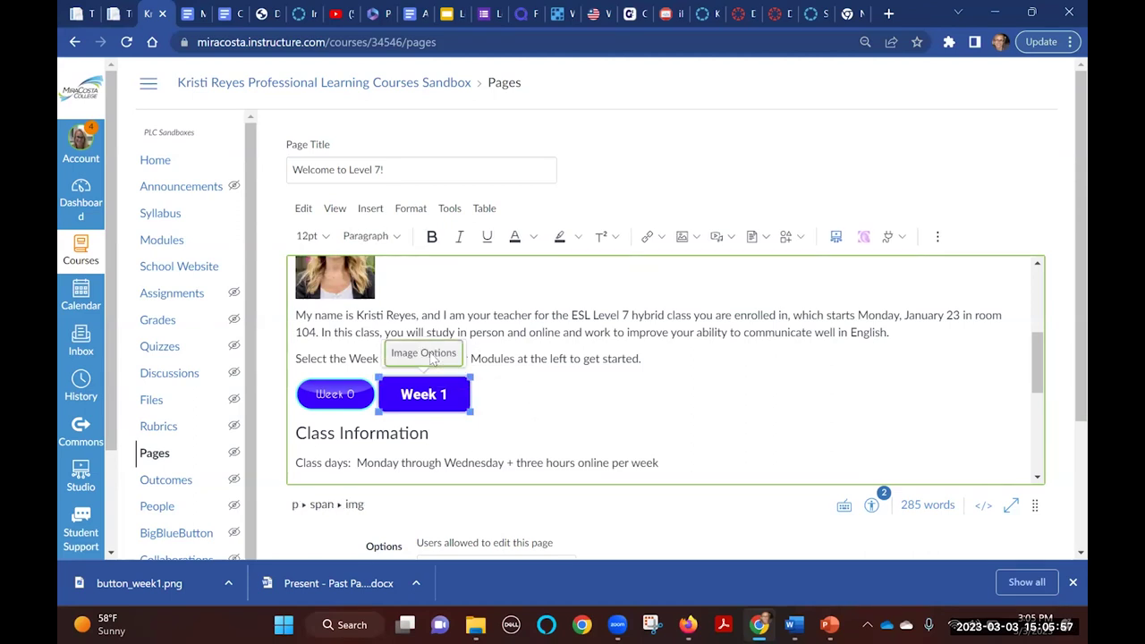
Step: Change the Week 1 button image's alt text from its file name to 'Button Week 1'
left_click(428, 354)
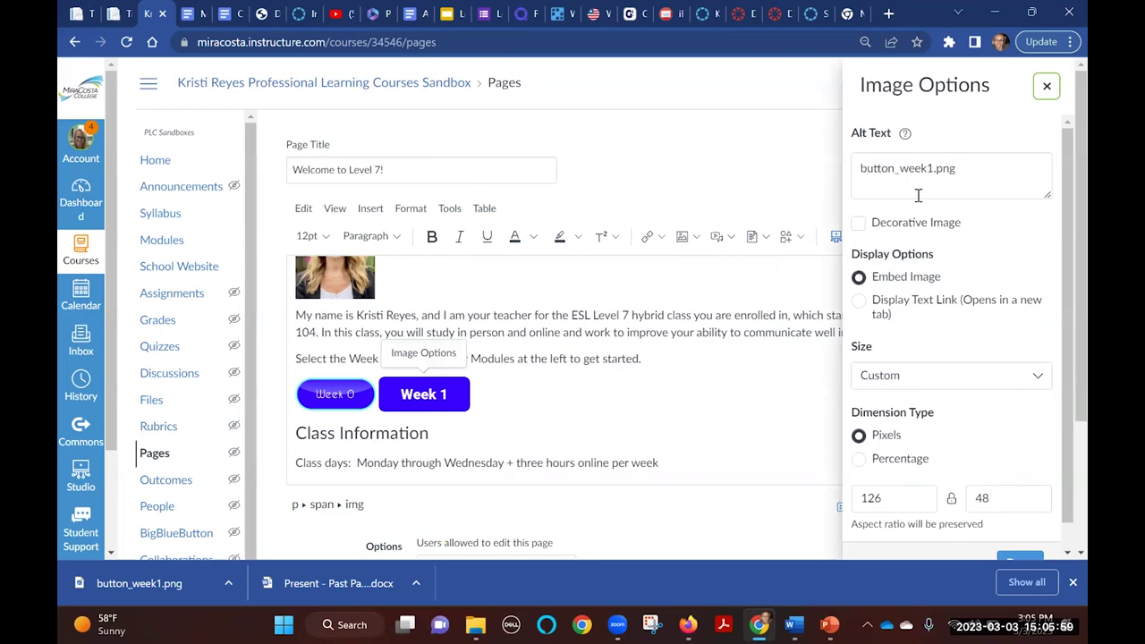
left_click(966, 169)
double_click(901, 170)
key("BackSpace")
key("Delete")
key("Delete")
key("Delete")
key("Delete")
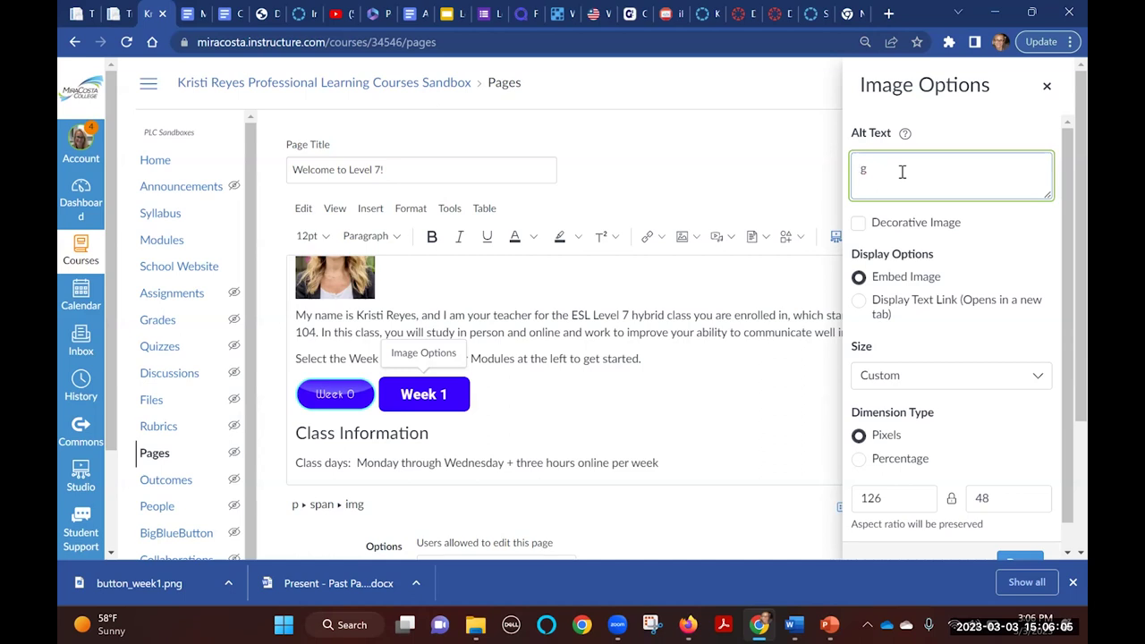
type("Button Week 1")
left_click(1022, 557)
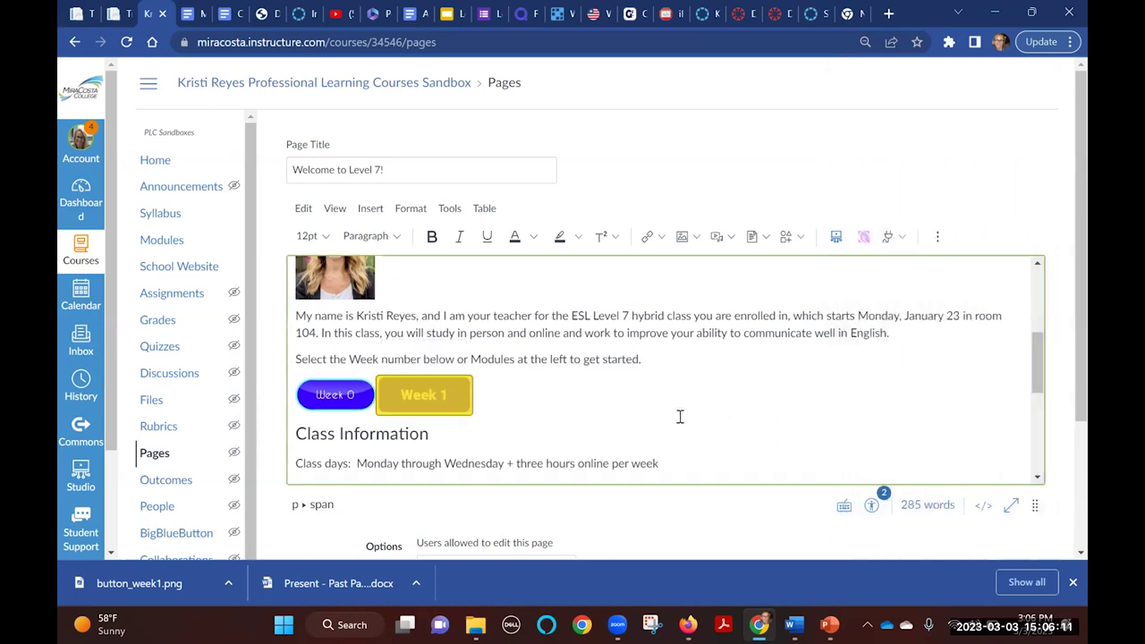
left_click(448, 384)
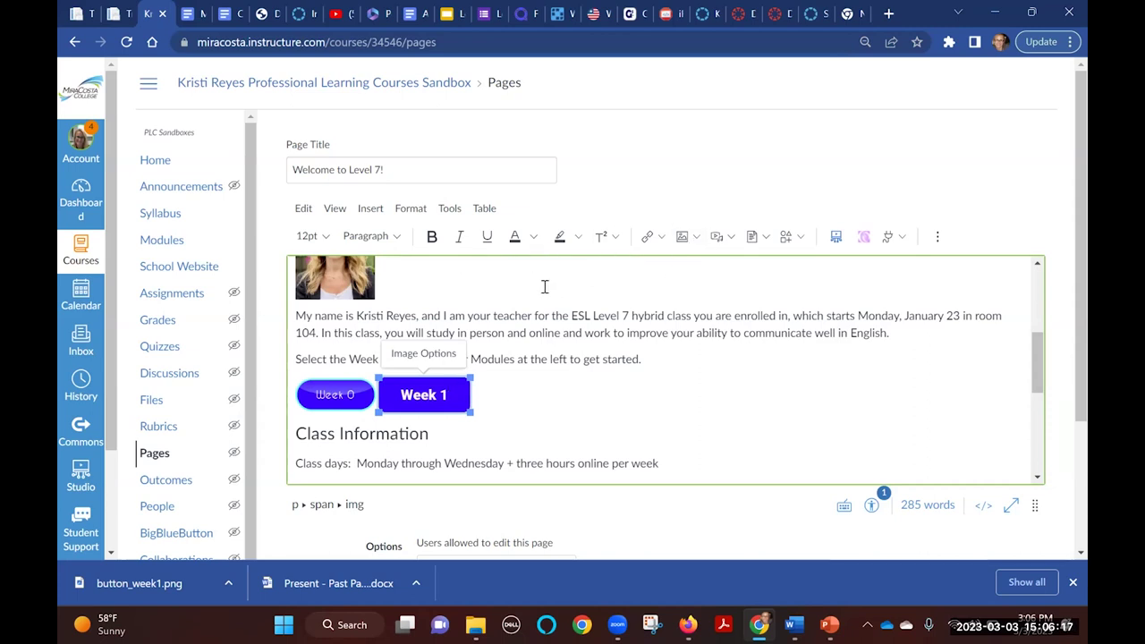
Step: Add a course link from the Week 1 button image to the Inventions module
left_click(659, 238)
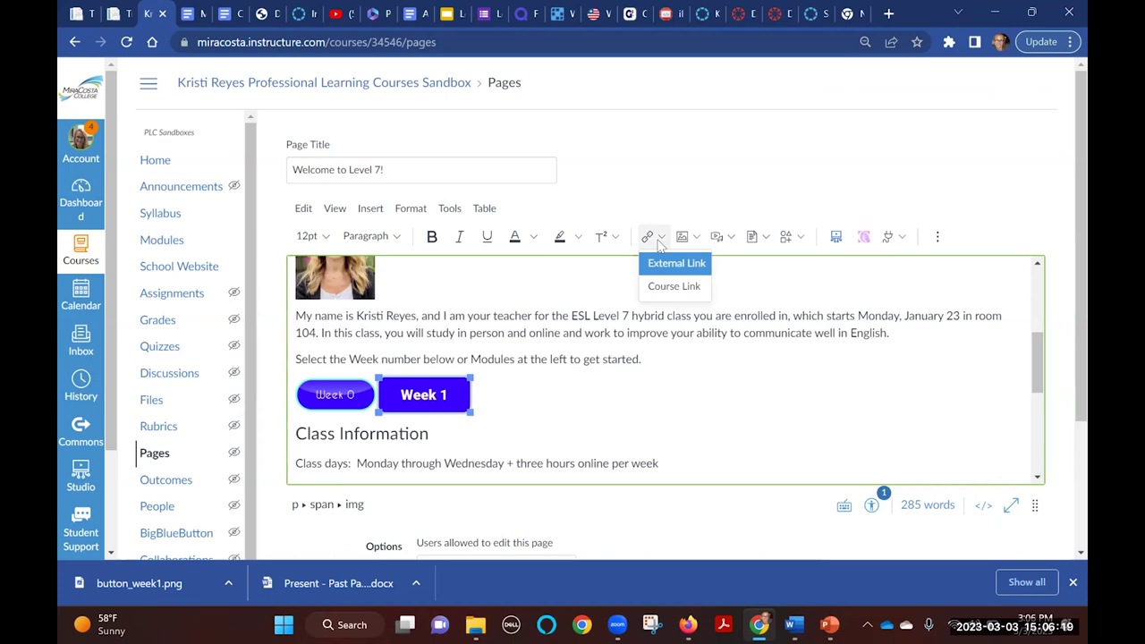
left_click(664, 287)
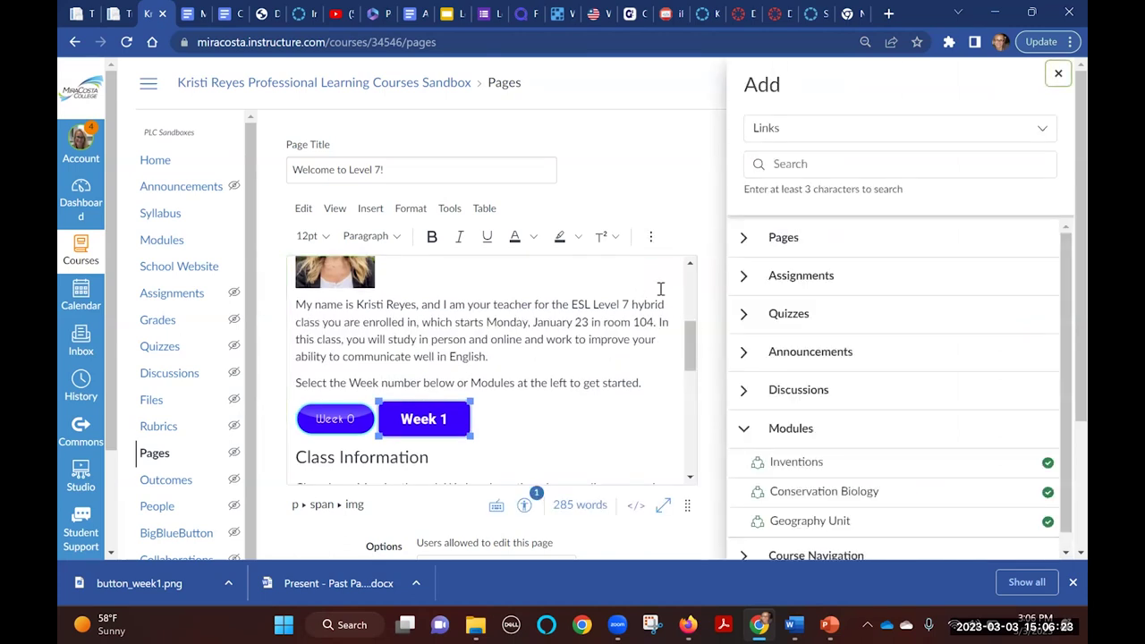
left_click(790, 464)
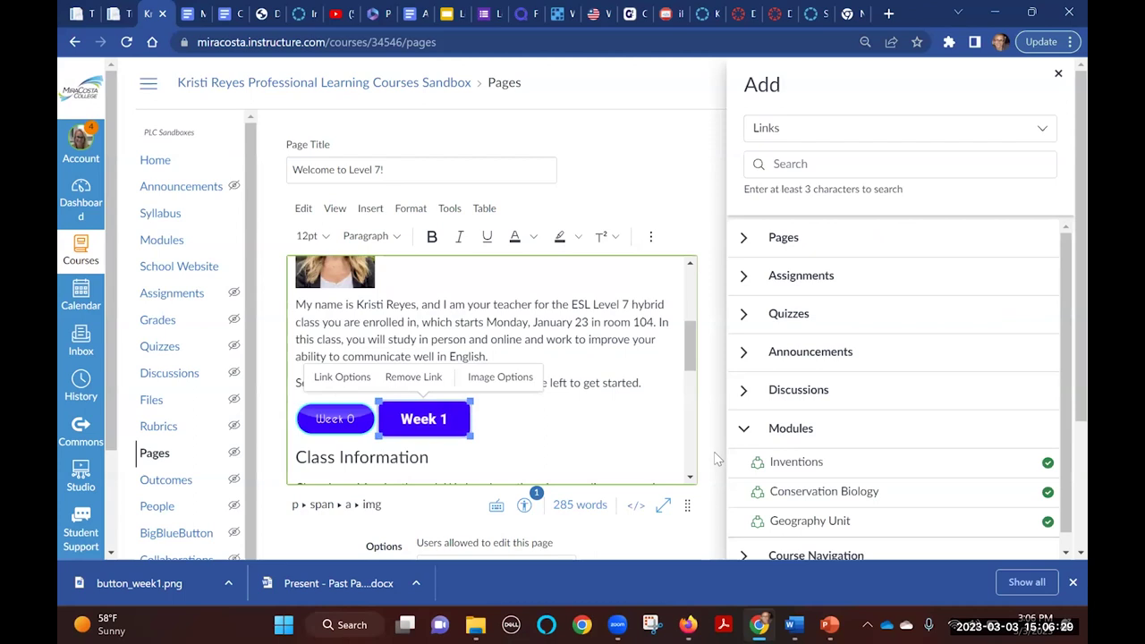
left_click(714, 459)
left_click_drag(1034, 367, 1034, 398)
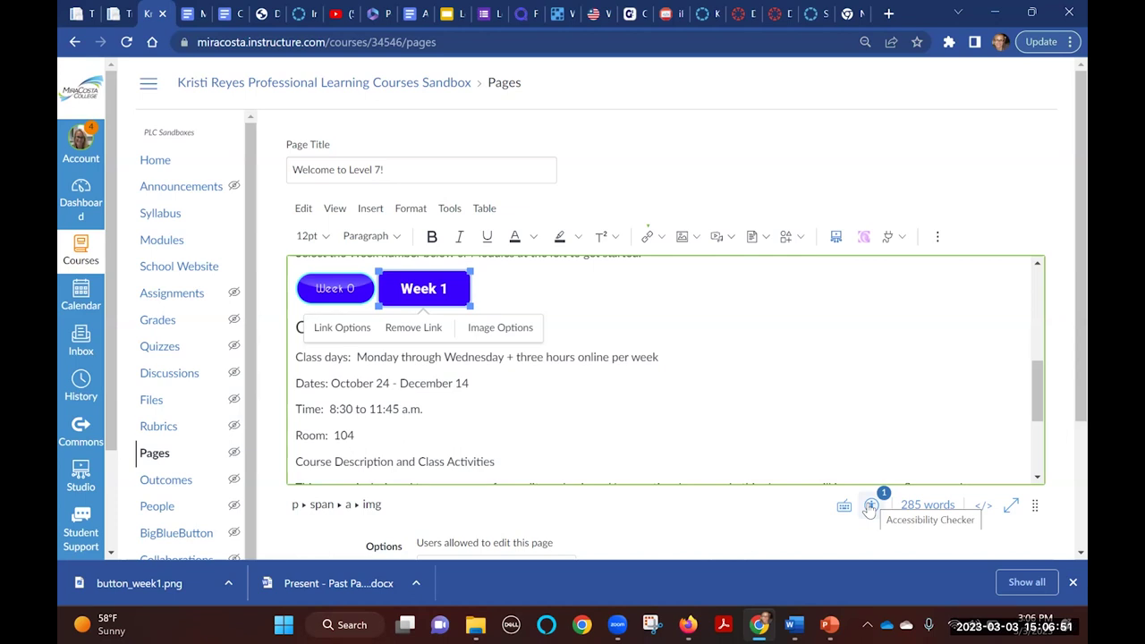
Step: In the Accessibility Checker, set the Week 0 button's alt text to 'Button Week 0' and apply
left_click(870, 506)
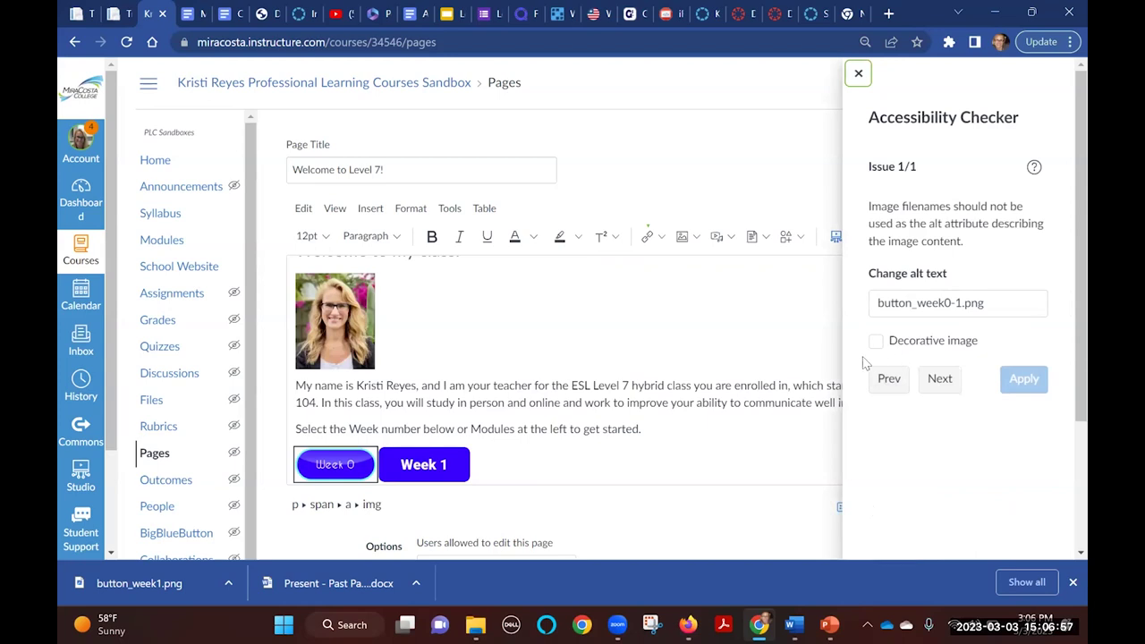
left_click_drag(1016, 303, 805, 301)
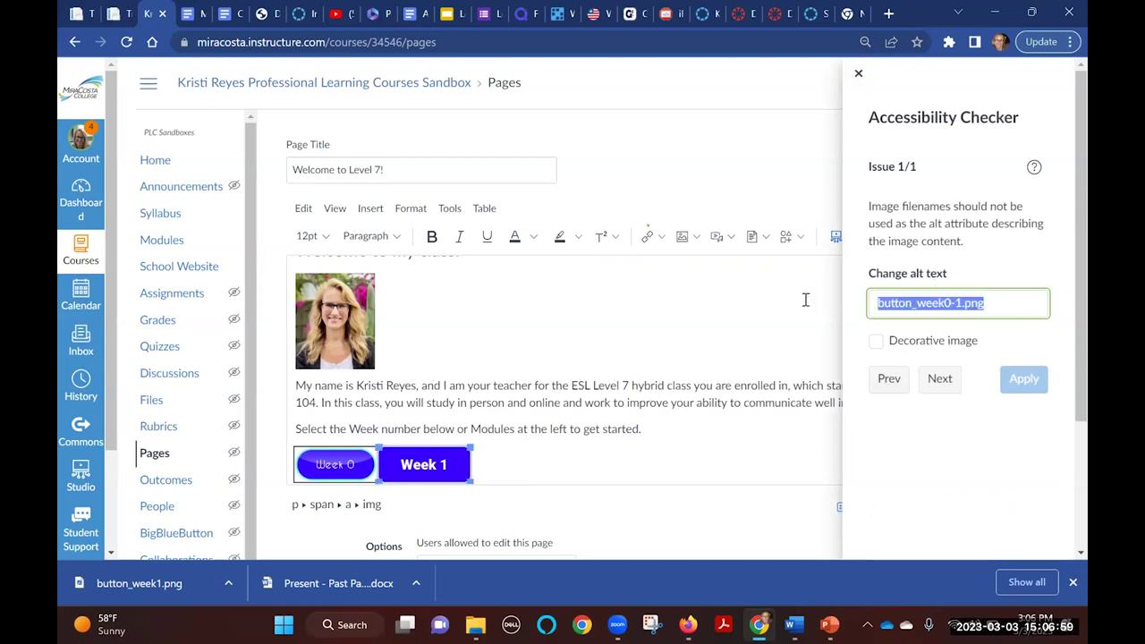
type("Buton Week")
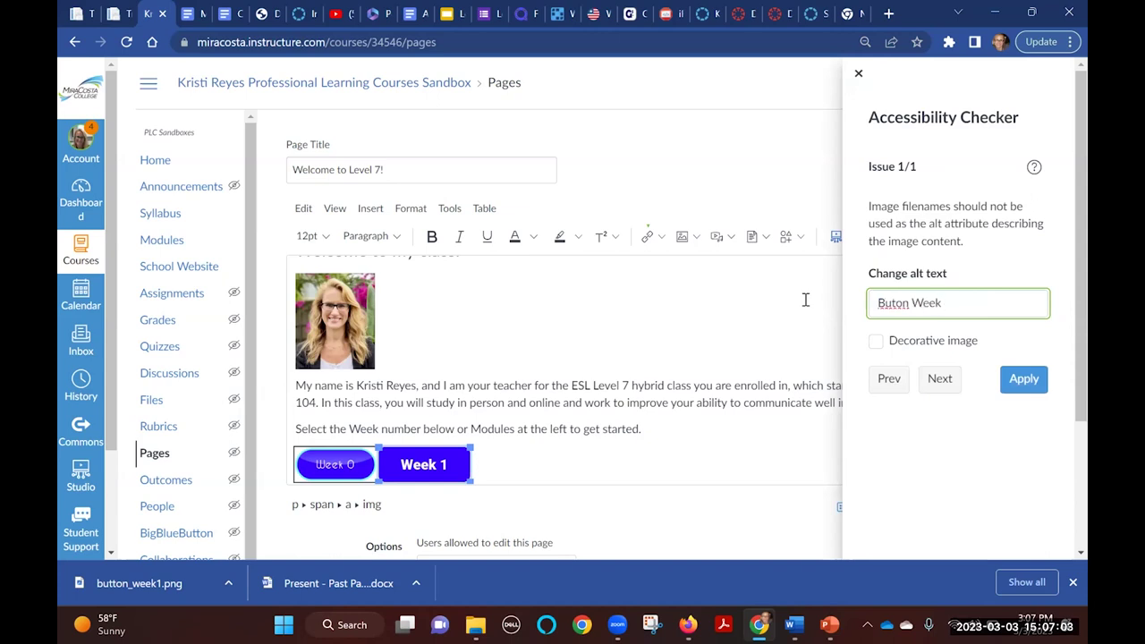
type(" 0")
left_click(897, 303)
type("t")
left_click(1022, 380)
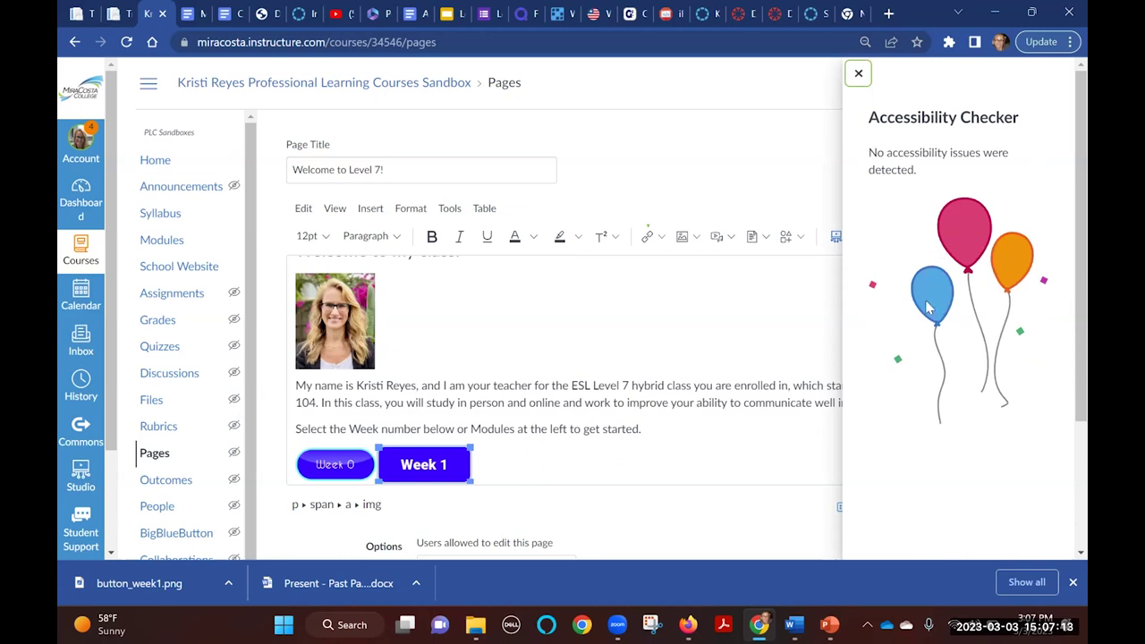
Step: Close the checker, then Save & Publish the Welcome to Level 7! page and review it
left_click(858, 73)
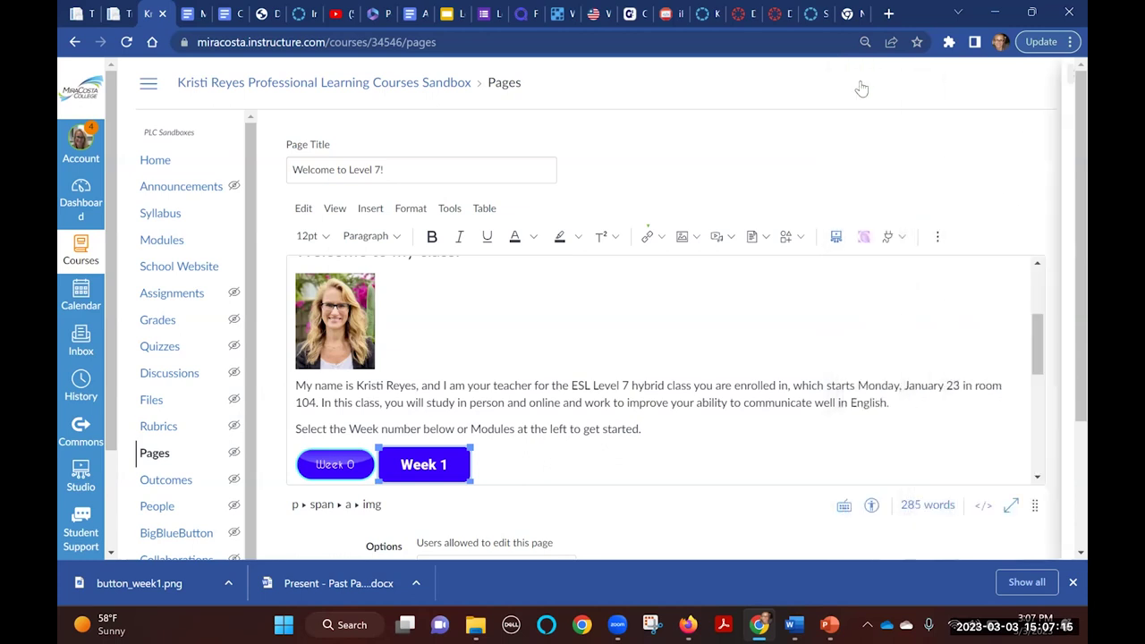
scroll(1065, 376, "down", 1)
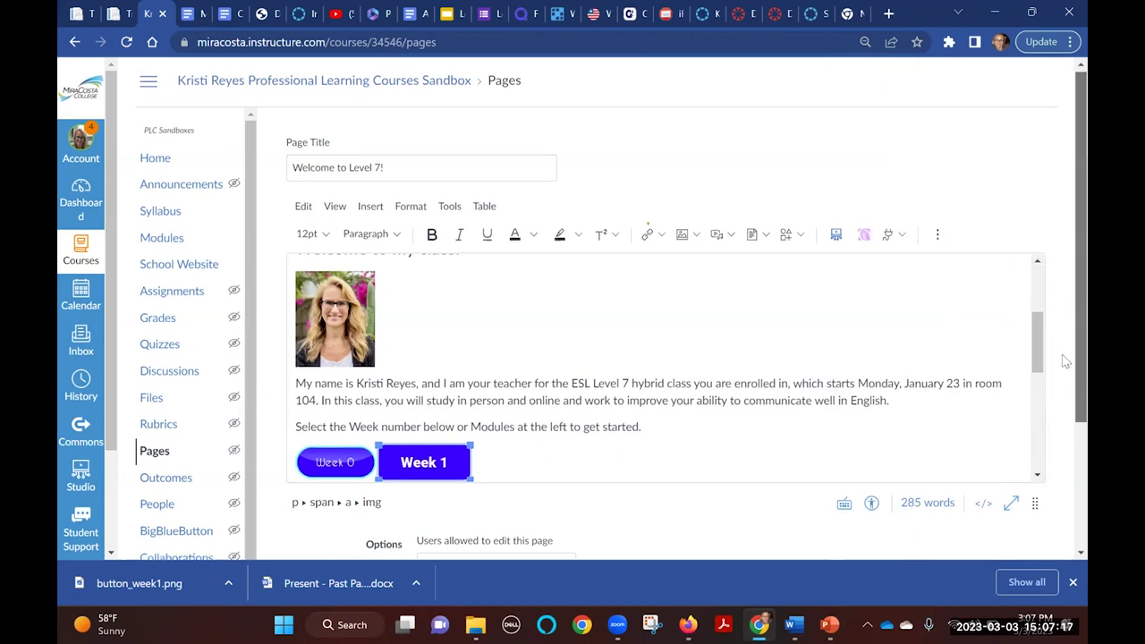
scroll(1064, 412, "down", 1)
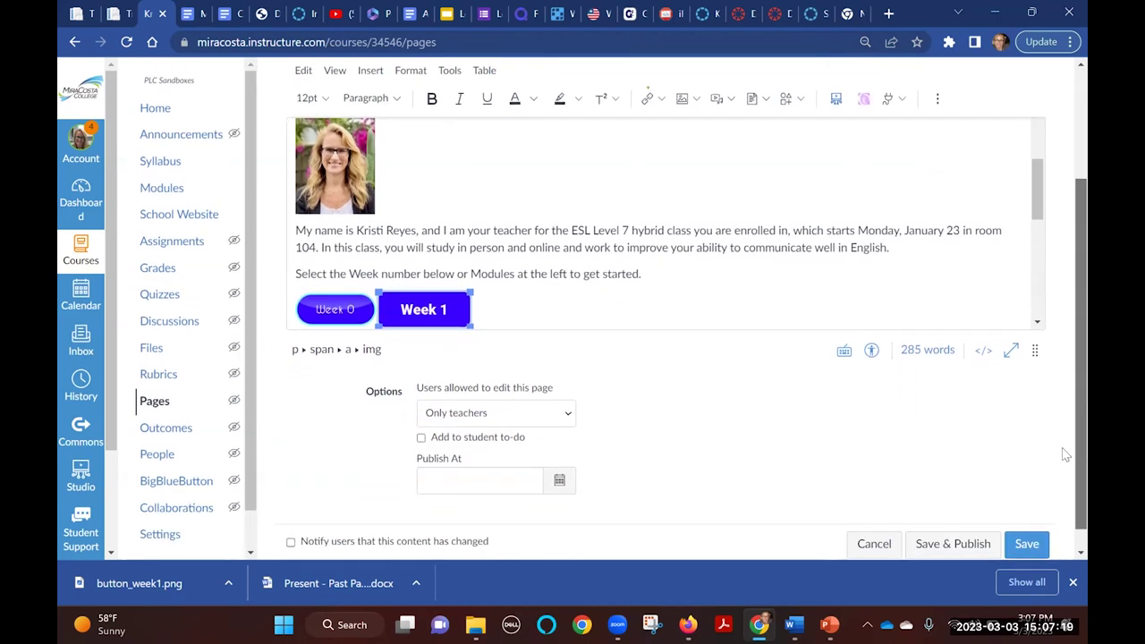
scroll(1064, 432, "up", 1)
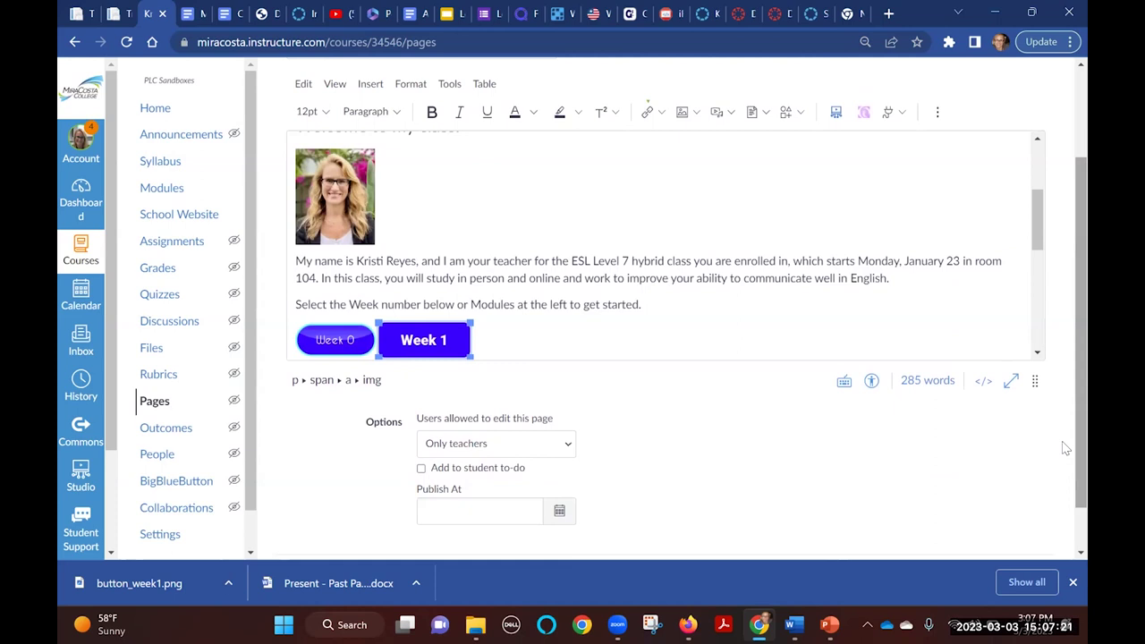
scroll(1065, 447, "down", 1)
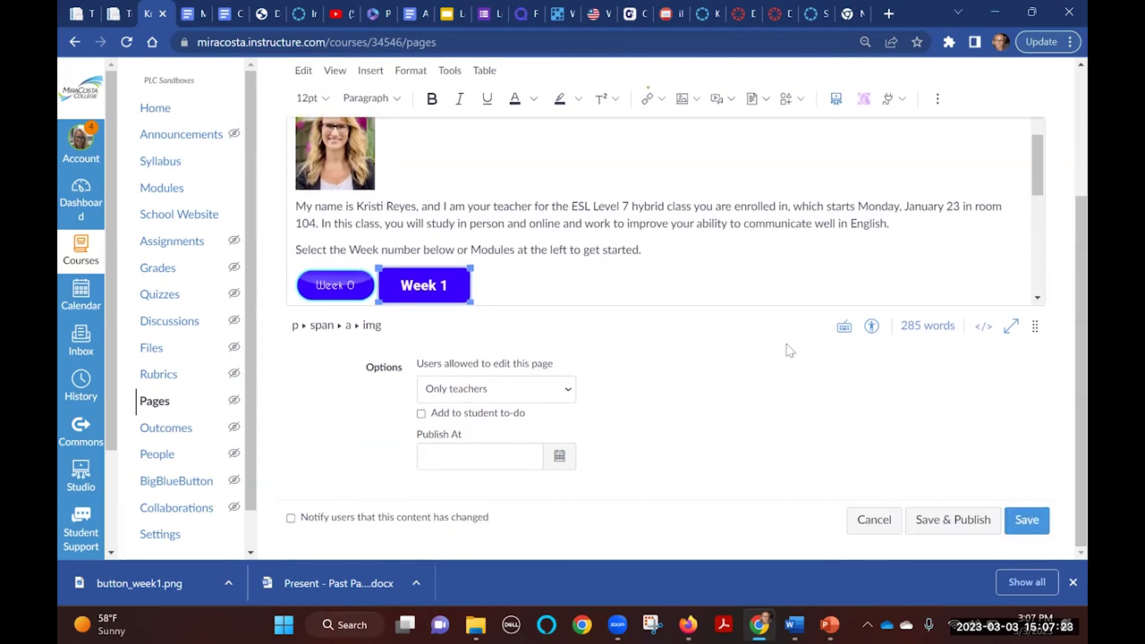
left_click(963, 530)
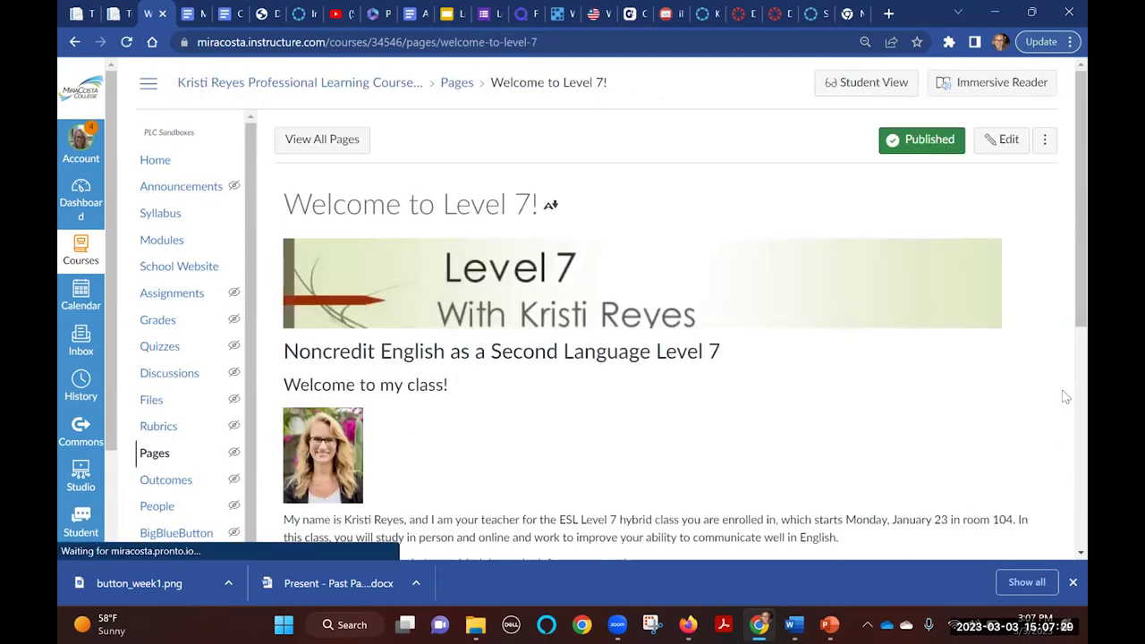
scroll(1065, 354, "down", 2)
scroll(1064, 399, "down", 5)
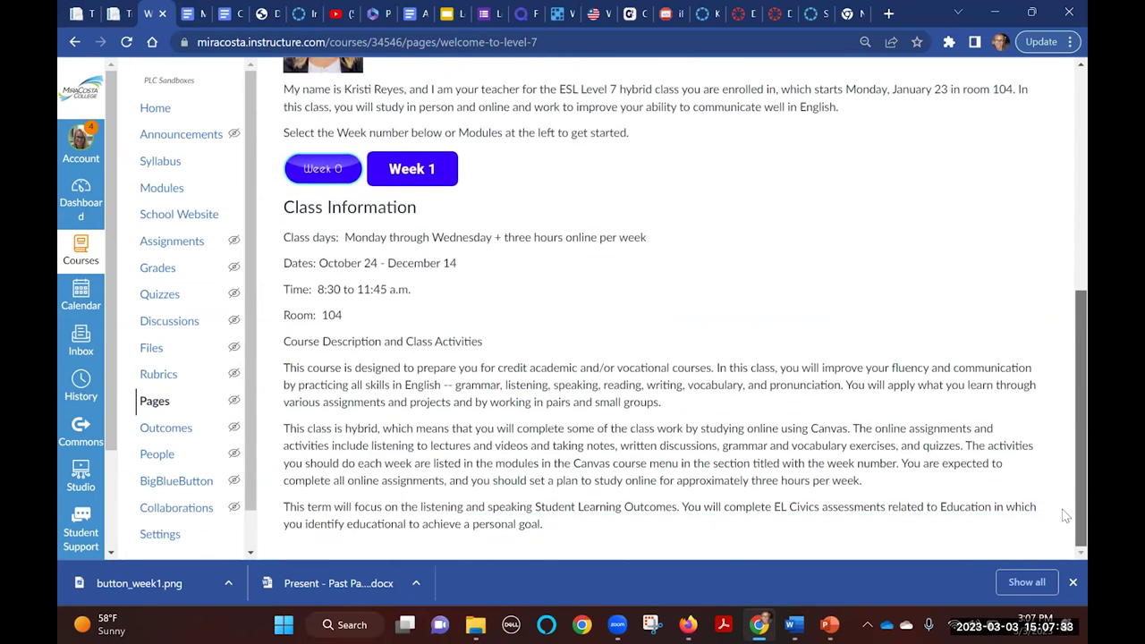
scroll(1065, 479, "up", 10)
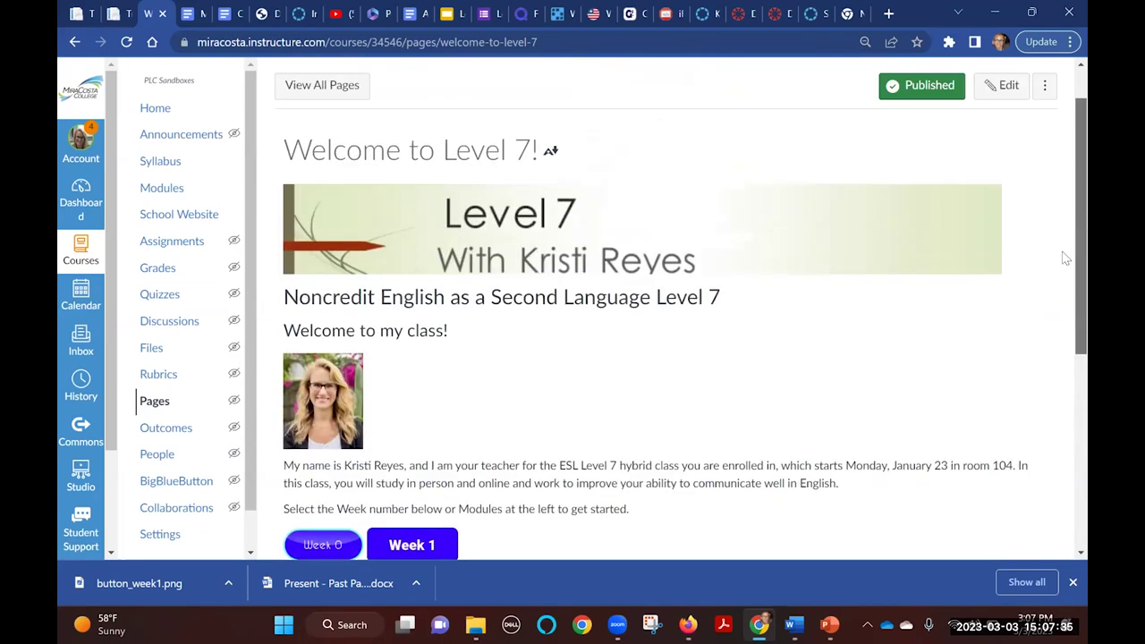
Step: Reopen the page, confirm Pope Tech shows 0 errors and 0 alerts, and save it
left_click(989, 141)
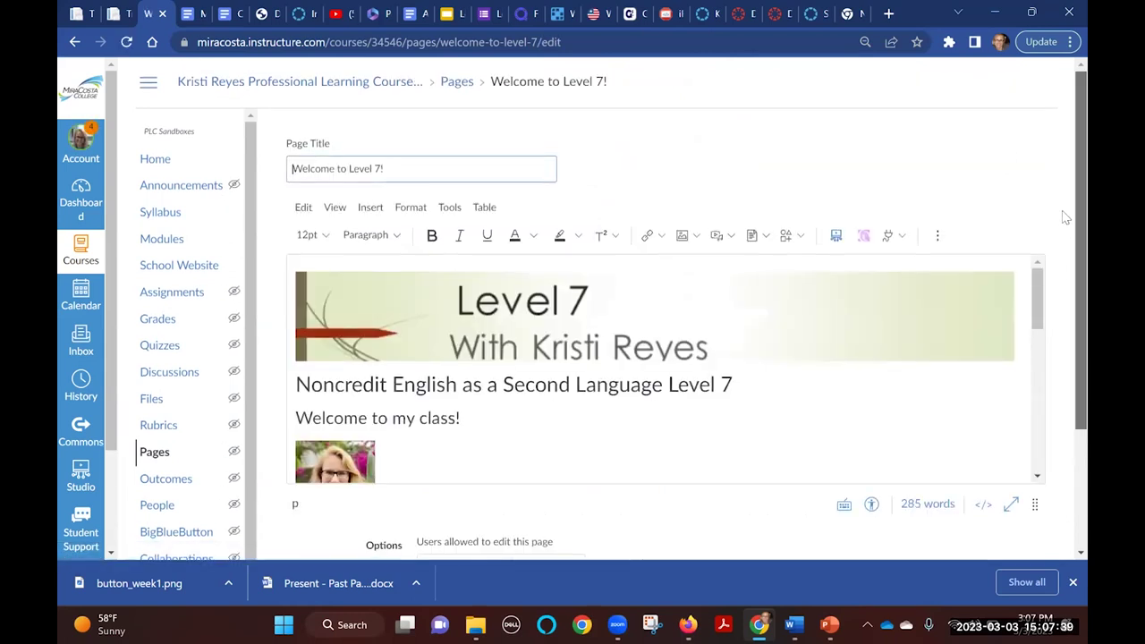
scroll(1064, 328, "down", 3)
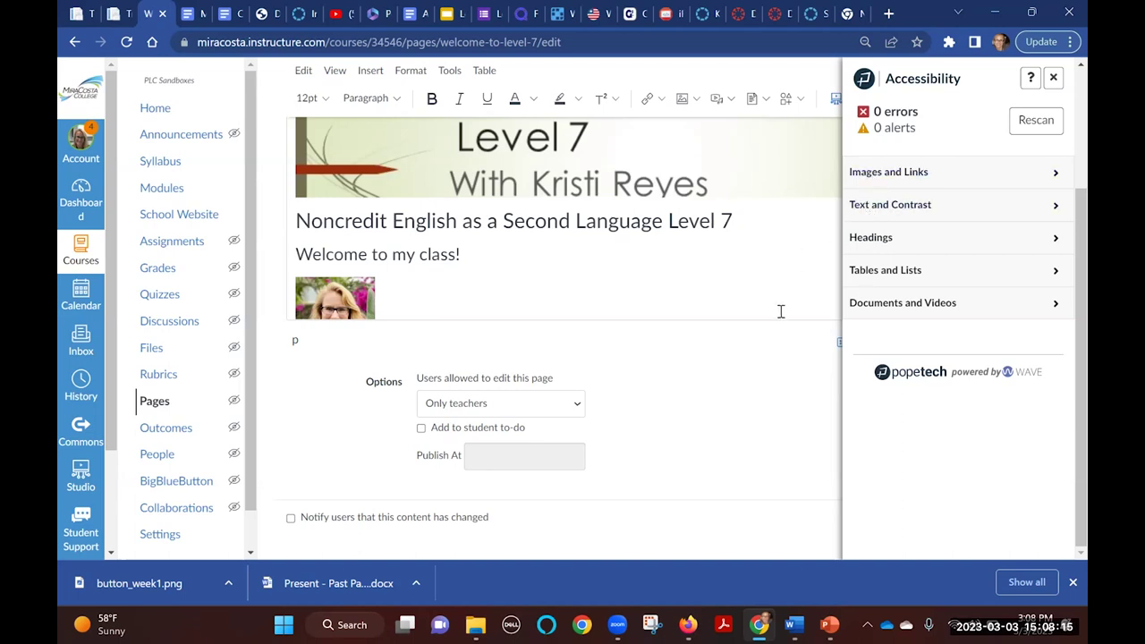
left_click(736, 317)
left_click(1053, 78)
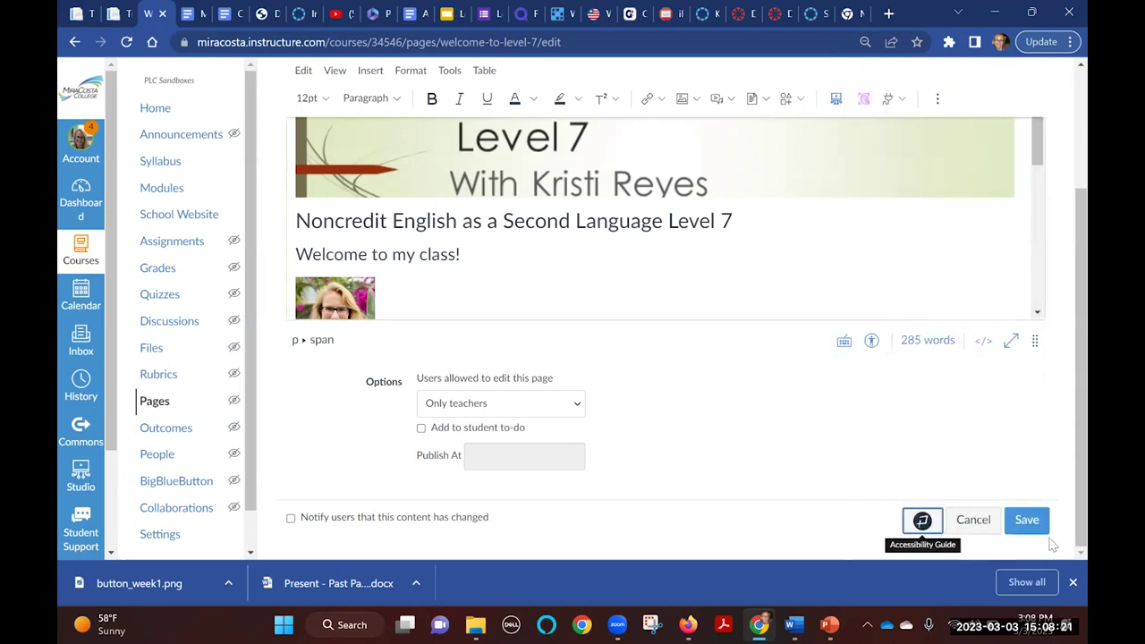
left_click(1027, 522)
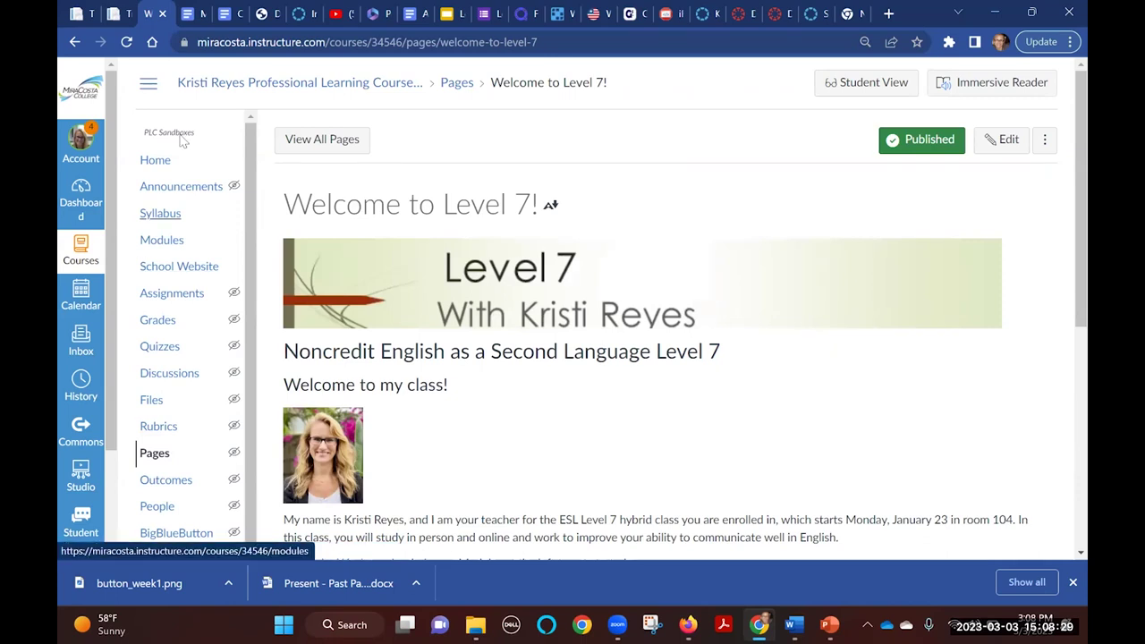
Step: From the Pages list, set Welcome to Level 7! as the Front Page, then go back Home
left_click(162, 167)
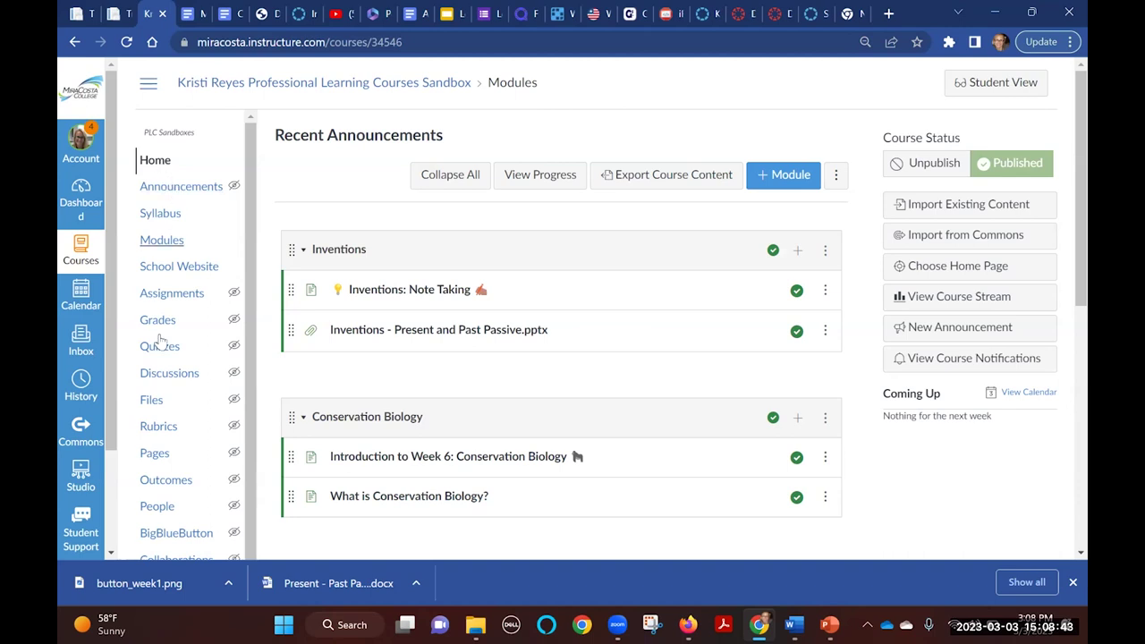
left_click(156, 456)
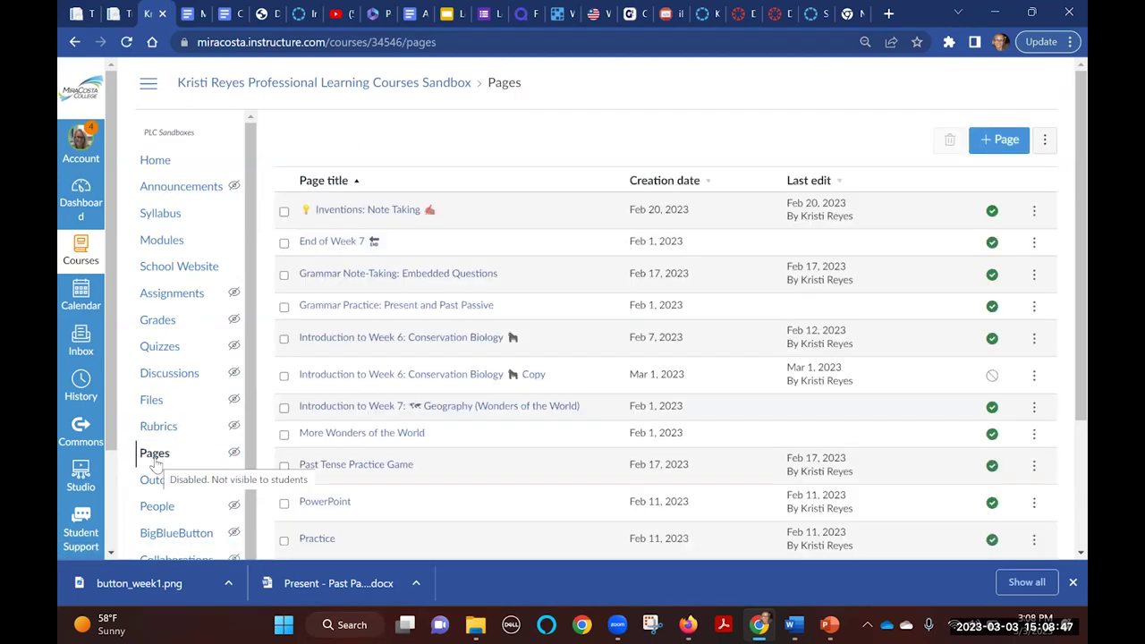
scroll(1065, 325, "down", 3)
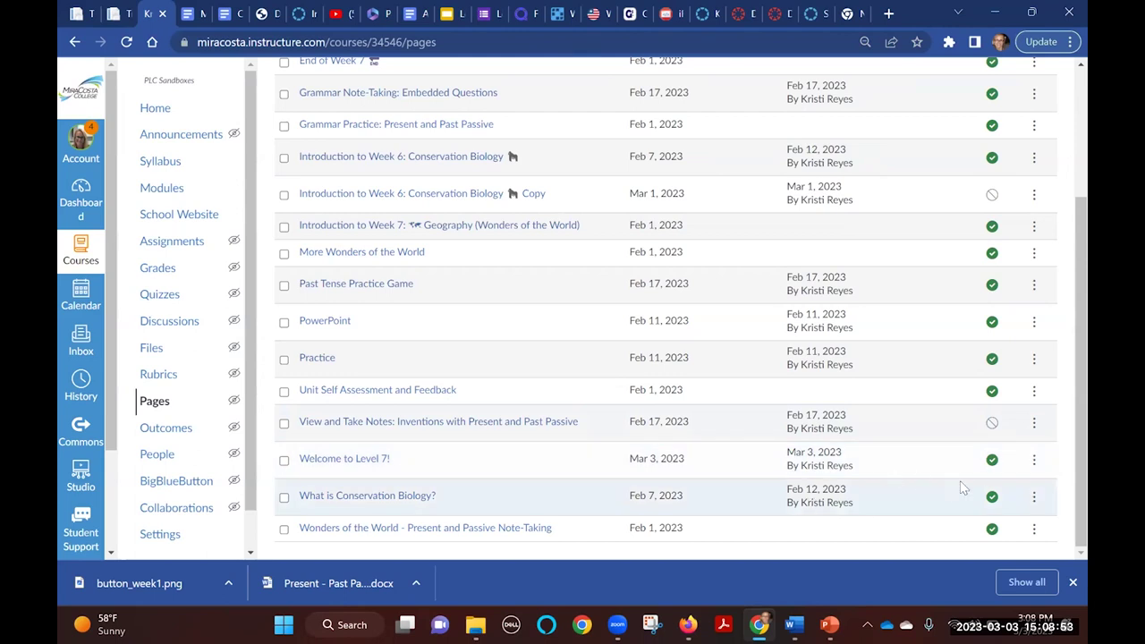
left_click(1035, 461)
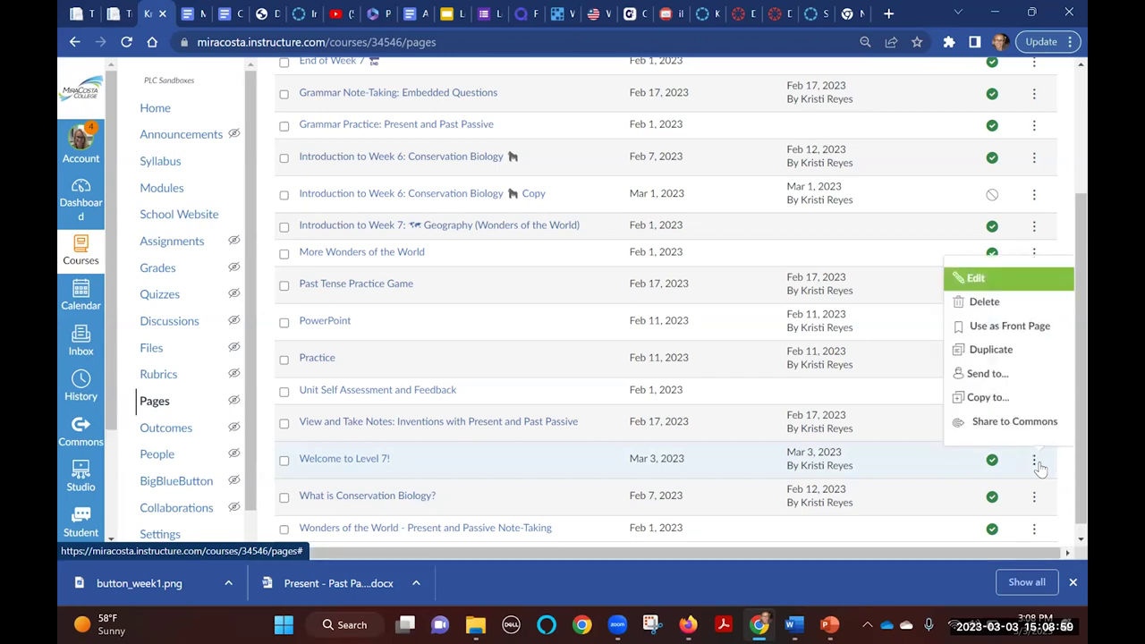
left_click(1006, 326)
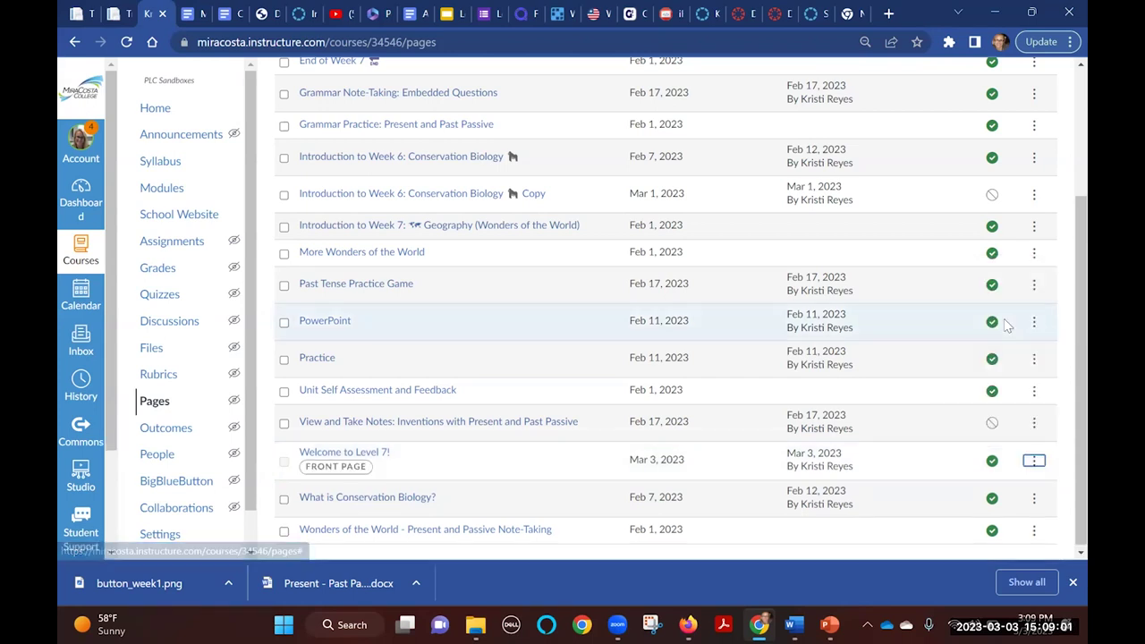
left_click(403, 156)
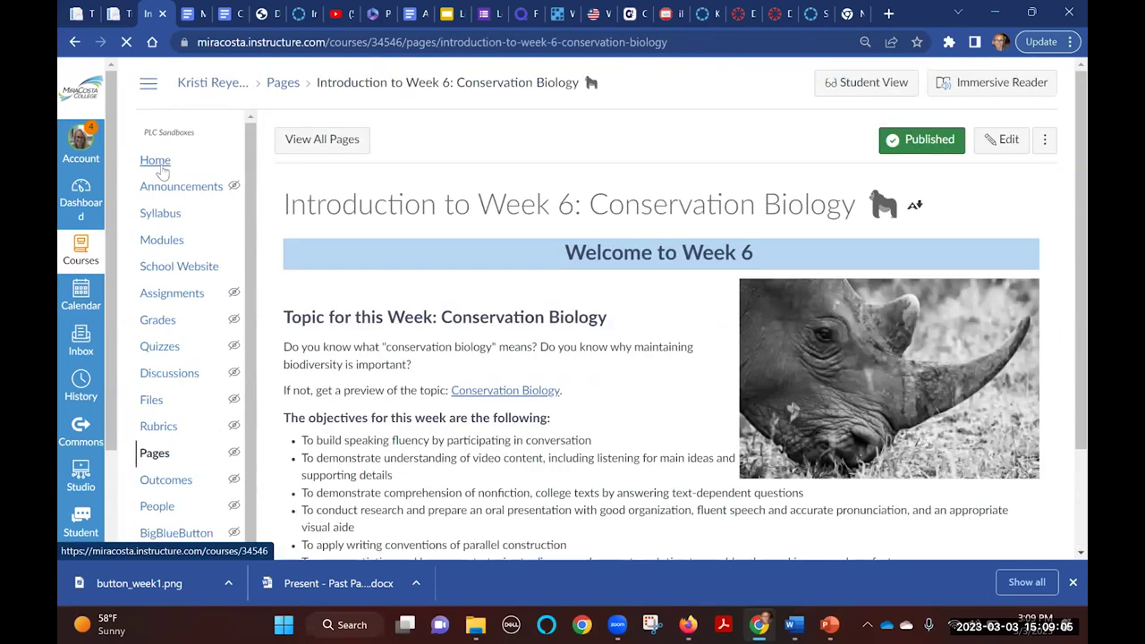
left_click(157, 161)
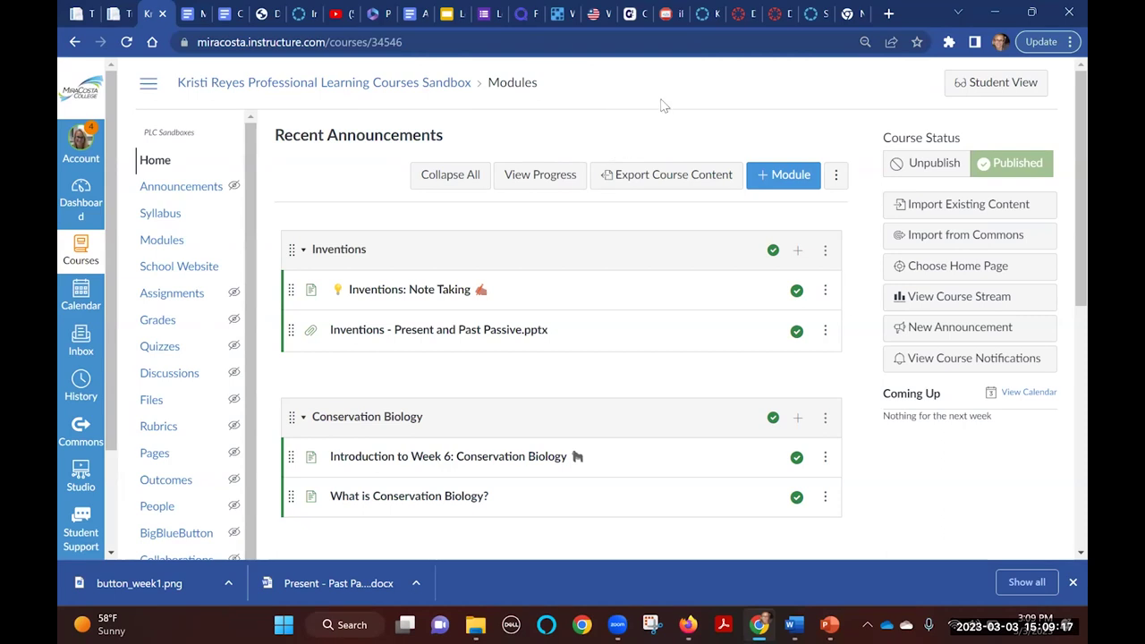
Step: Set the course home page to Pages Front Page, save, and scroll the new home page
left_click(901, 276)
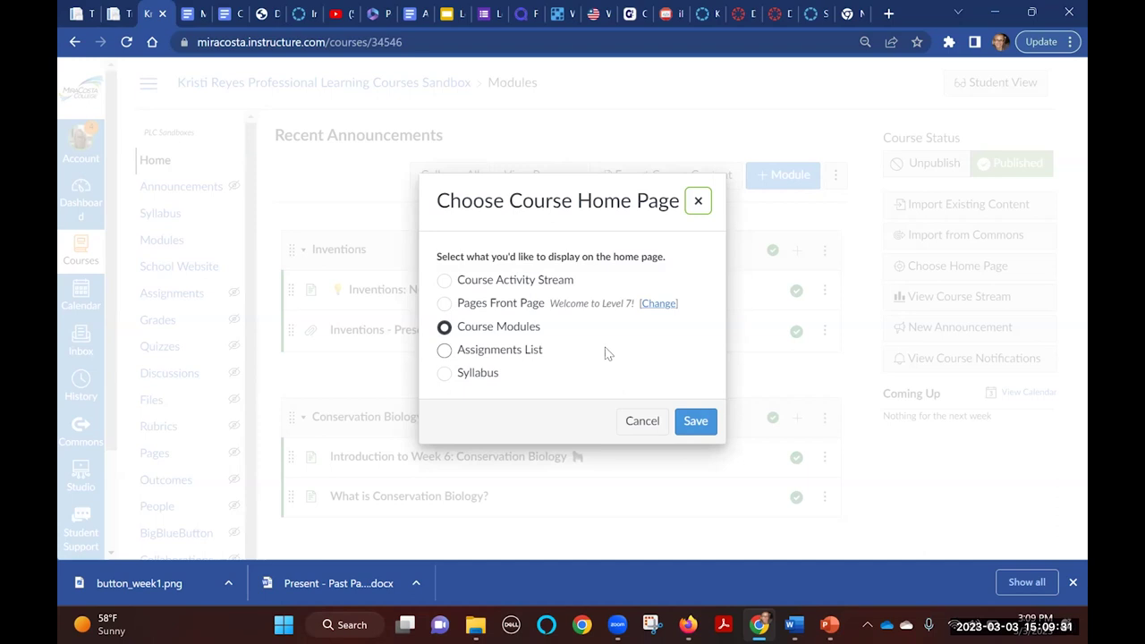
left_click(444, 303)
left_click(697, 417)
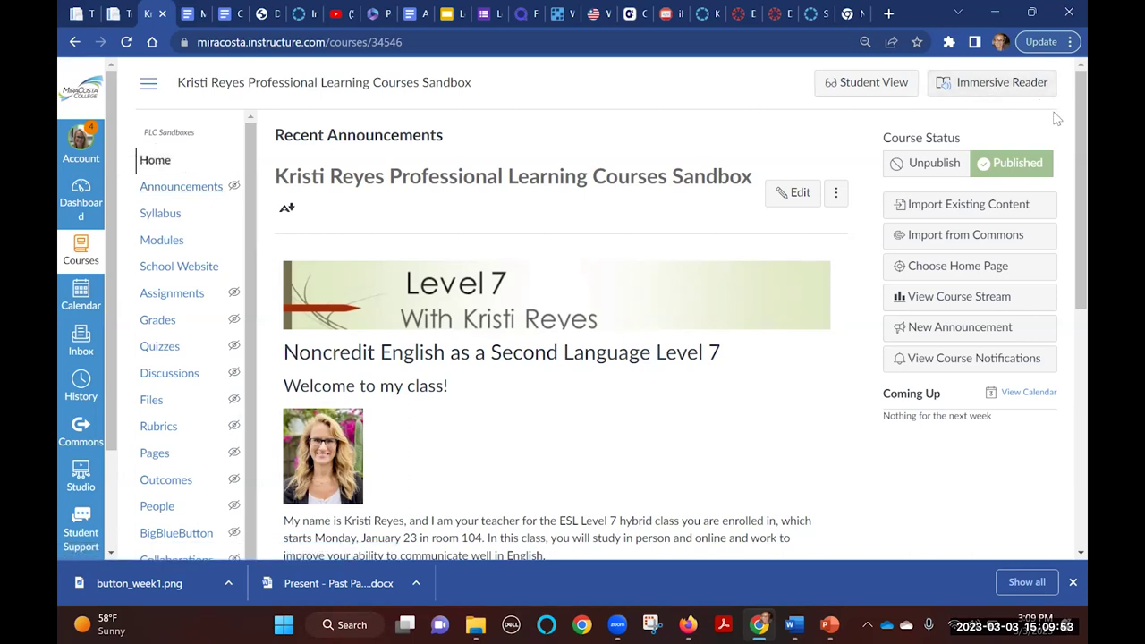
scroll(1064, 161, "down", 4)
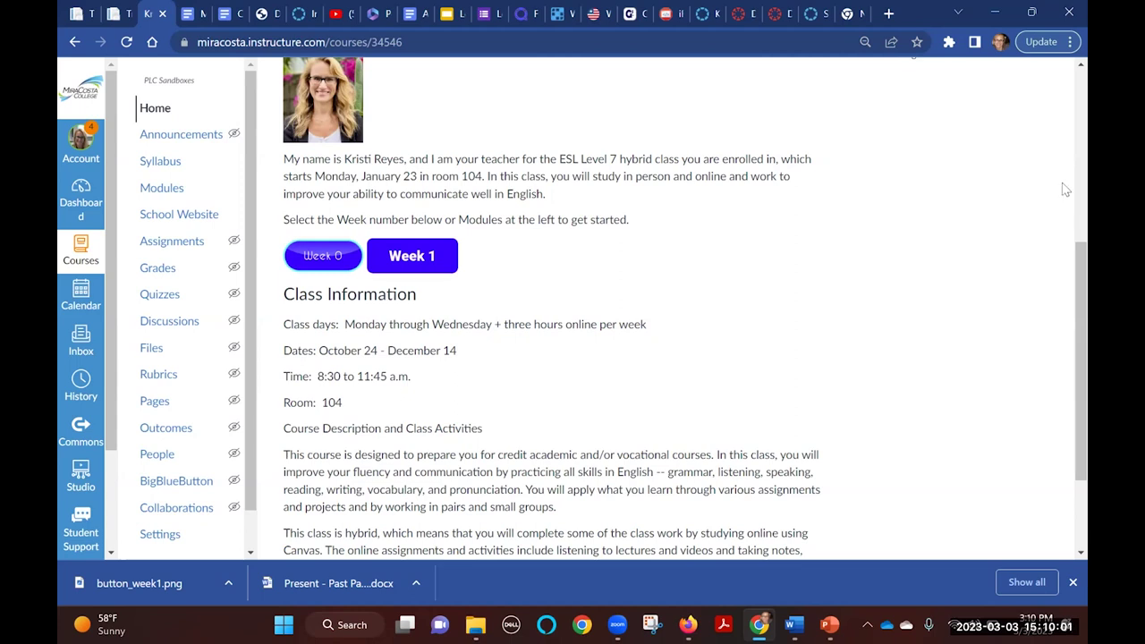
scroll(1065, 246, "up", 3)
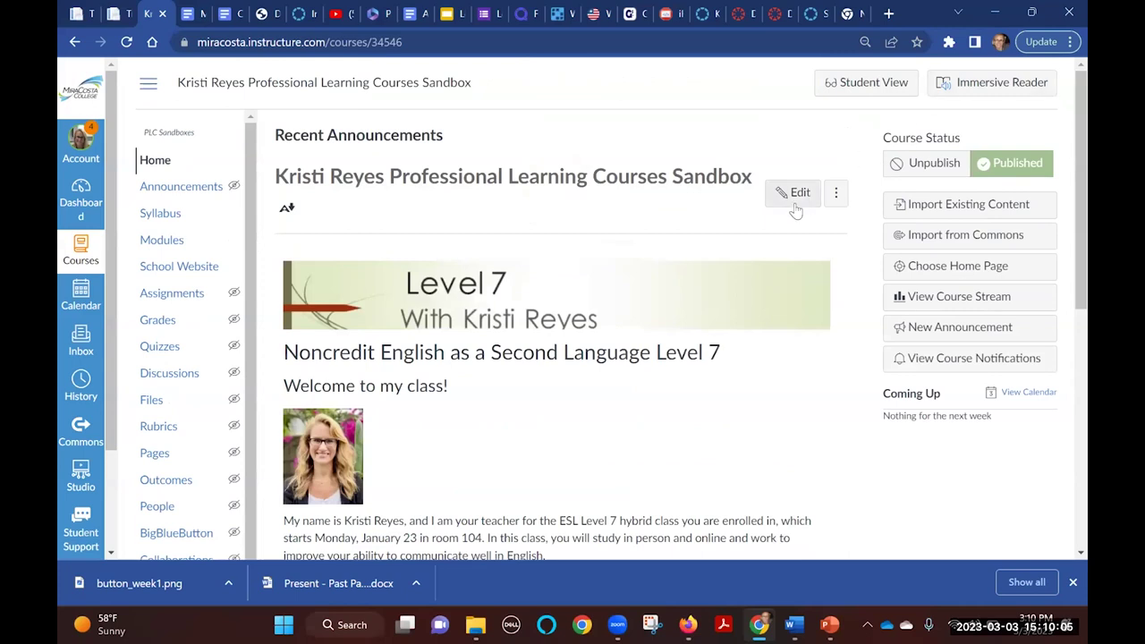
Step: Edit the home page, dismiss the list-style dropdown unchanged, and save the Welcome to Level 7! page
left_click(797, 207)
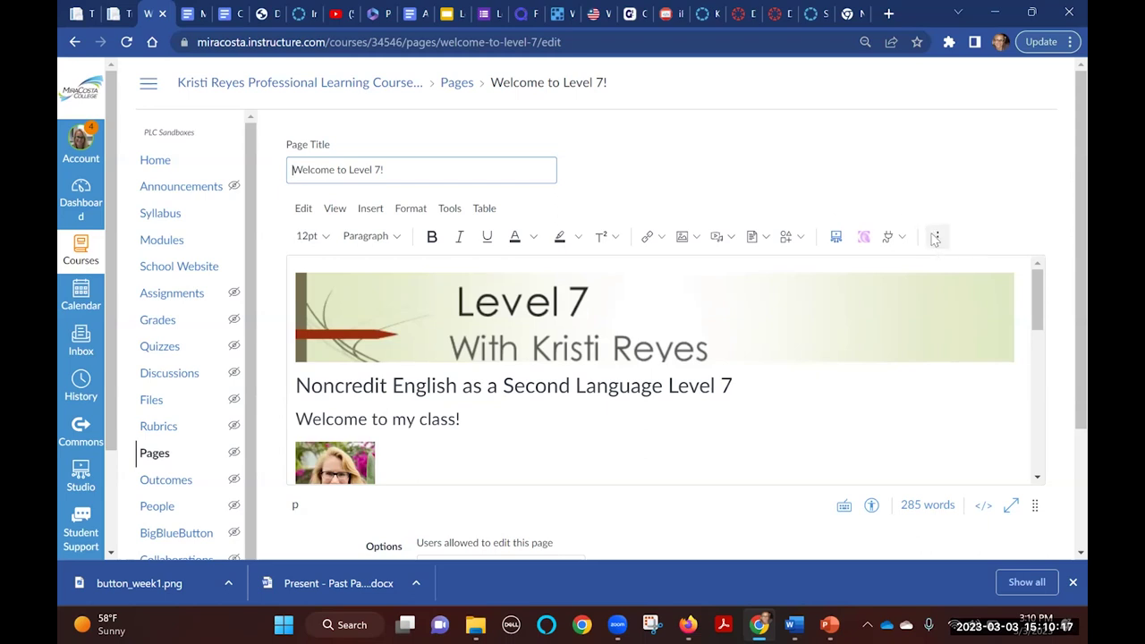
left_click(935, 237)
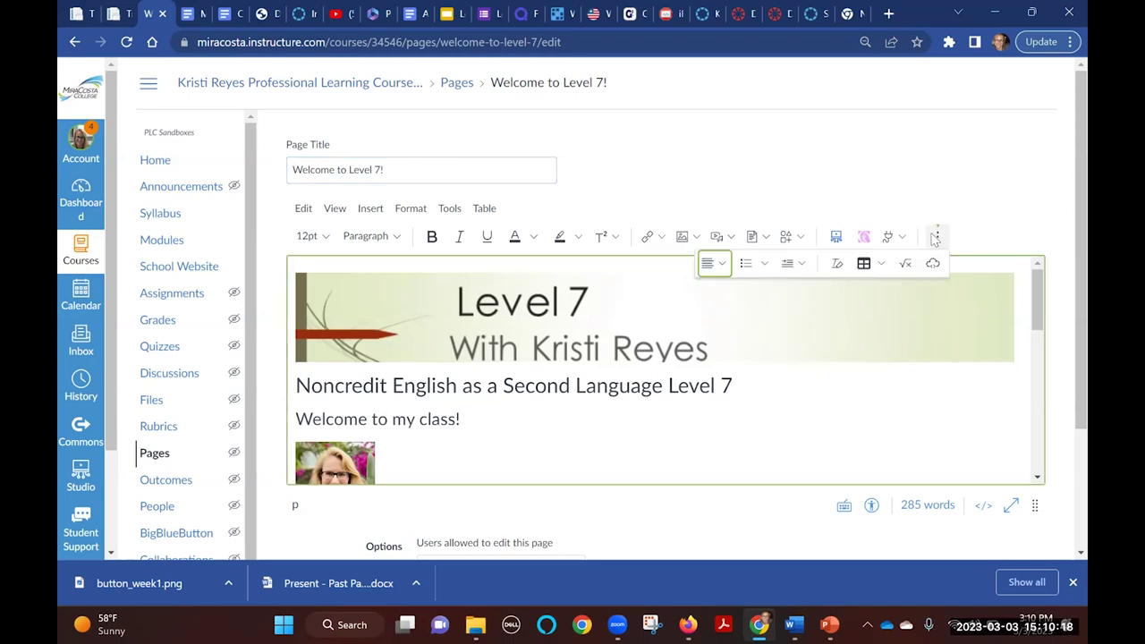
left_click(765, 263)
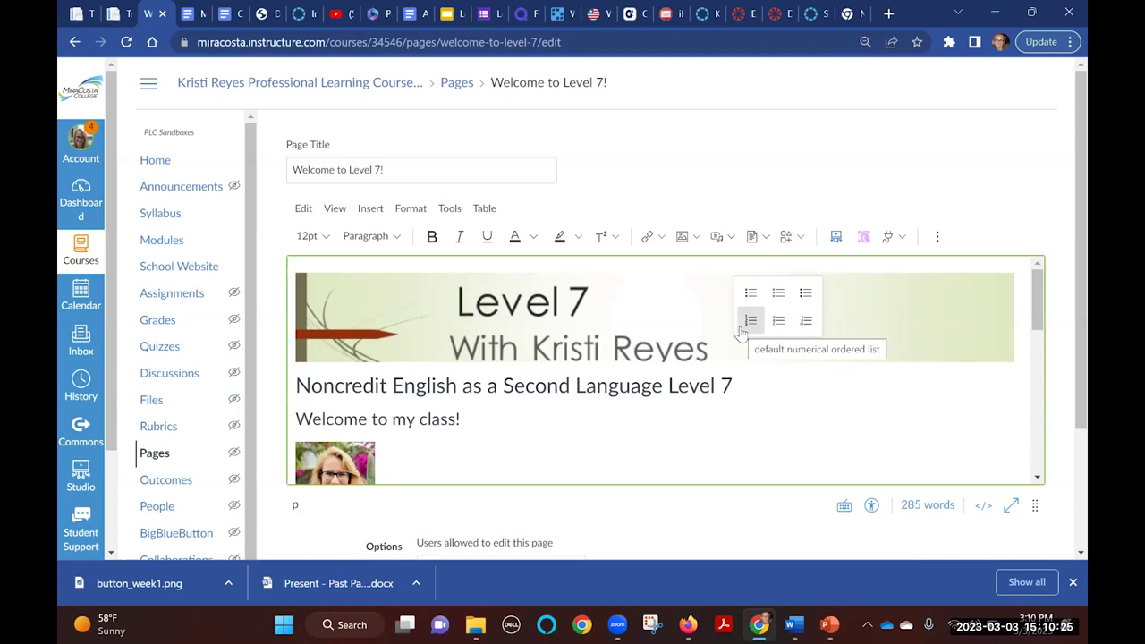
left_click(984, 132)
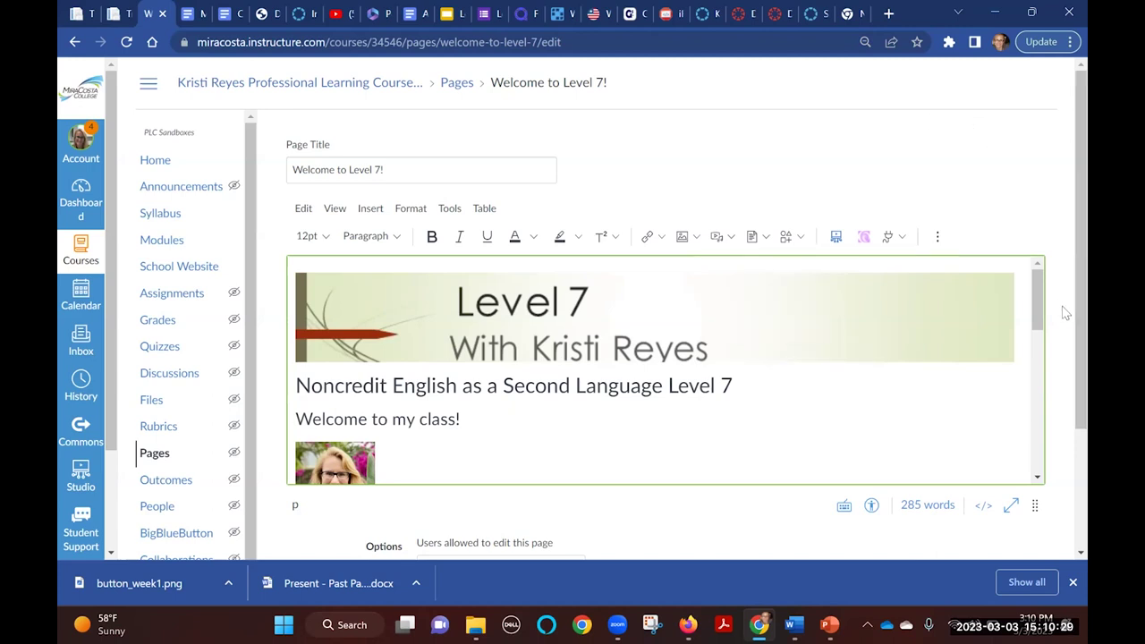
scroll(1066, 420, "down", 2)
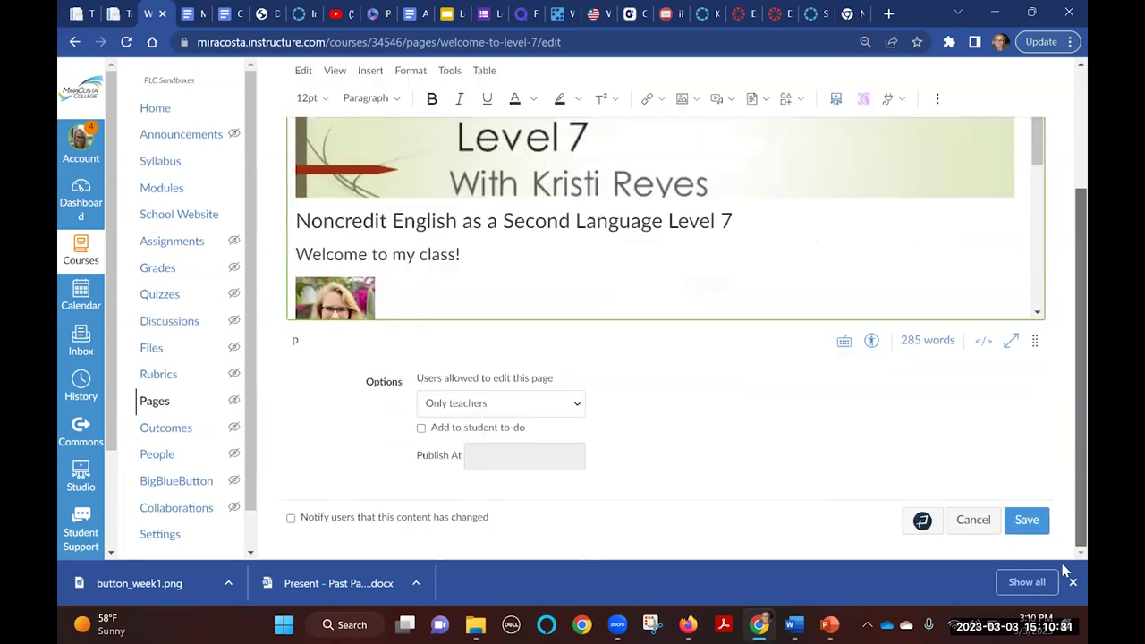
left_click(1020, 527)
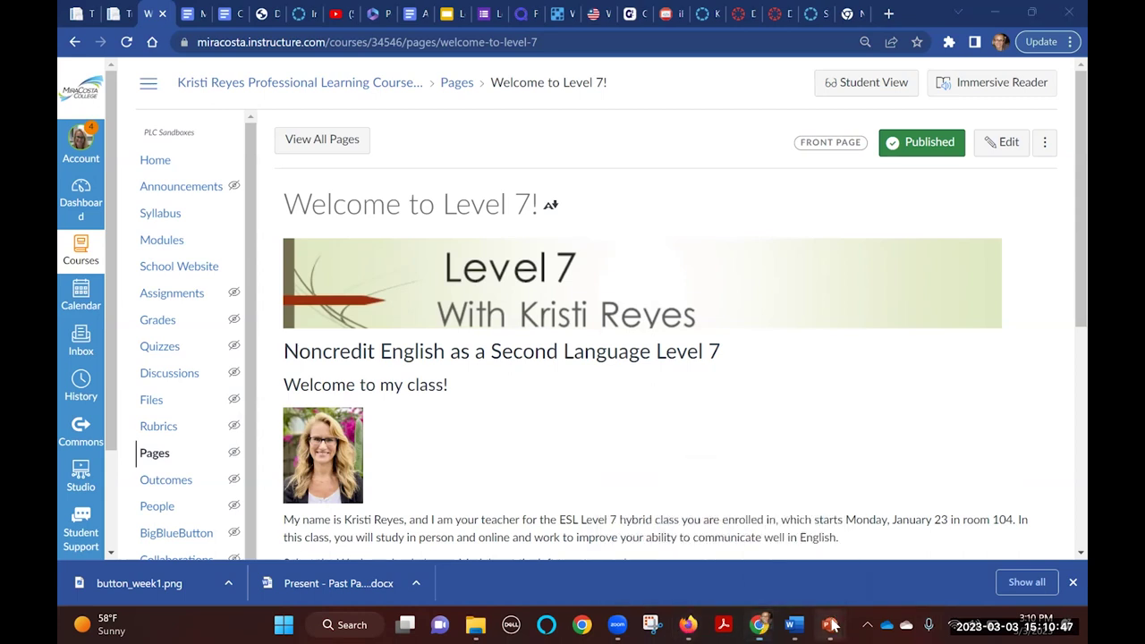
mouse_move(830, 625)
left_click(769, 564)
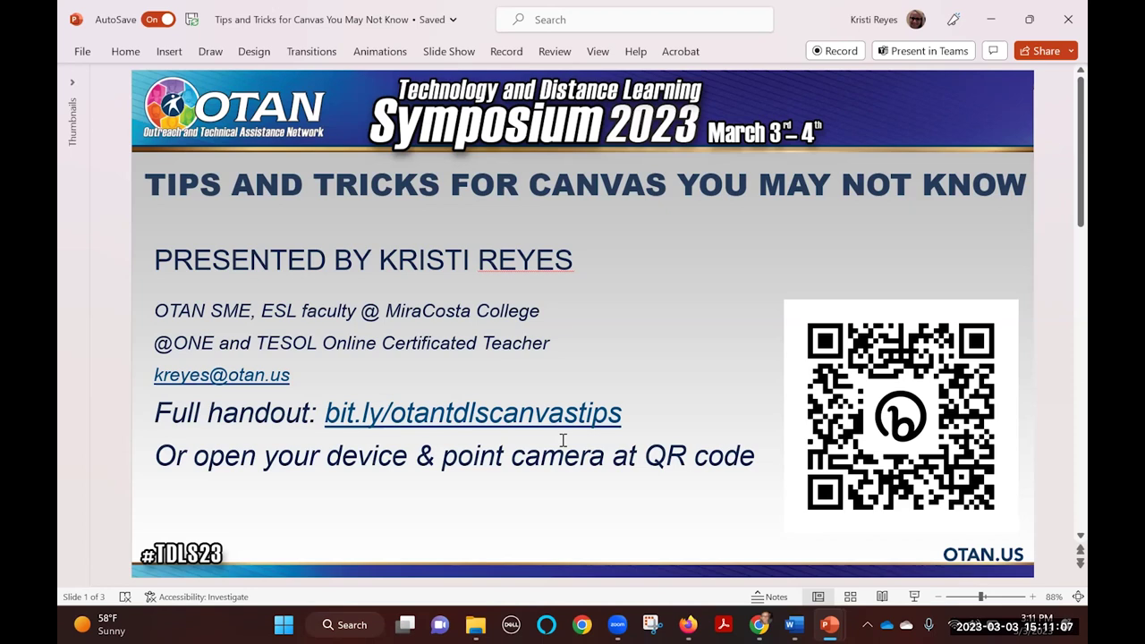
mouse_move(703, 625)
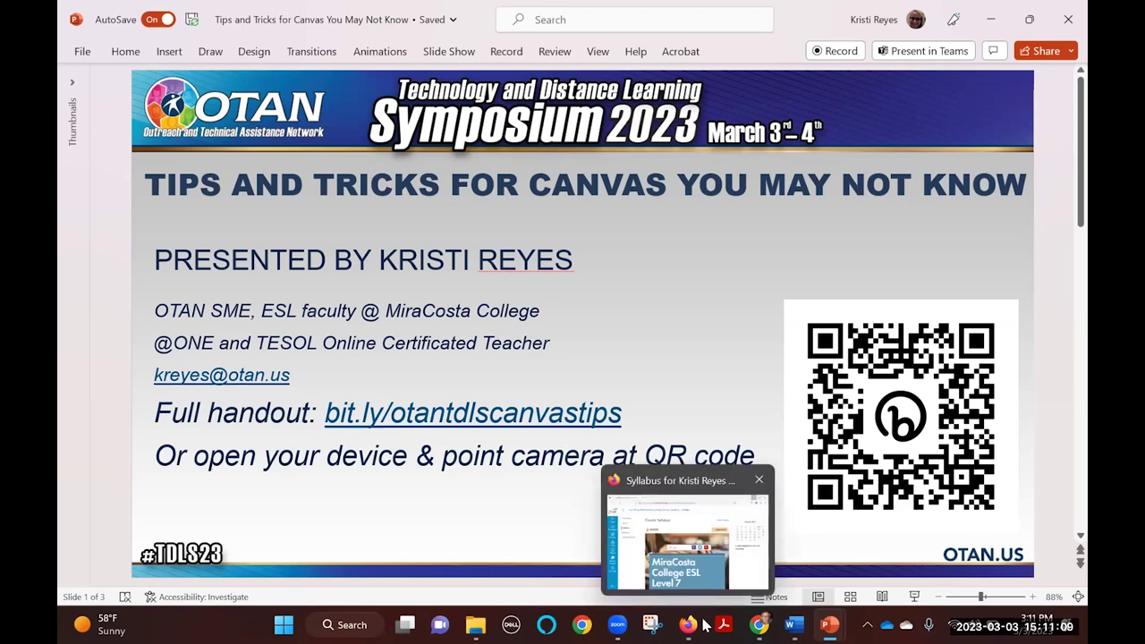
mouse_move(830, 626)
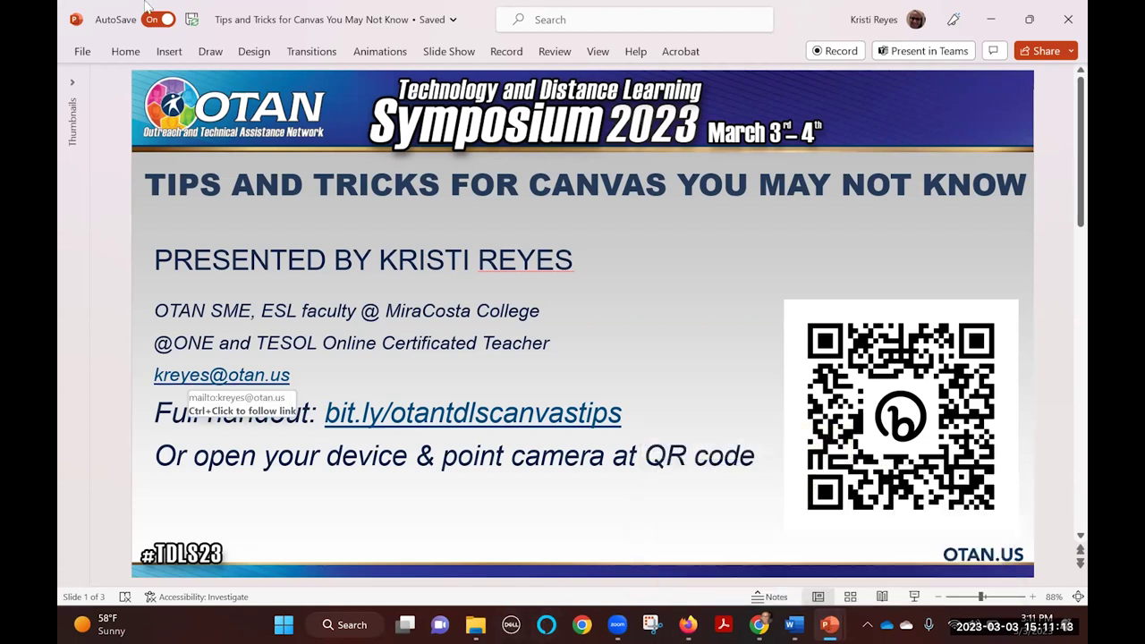
left_click(990, 16)
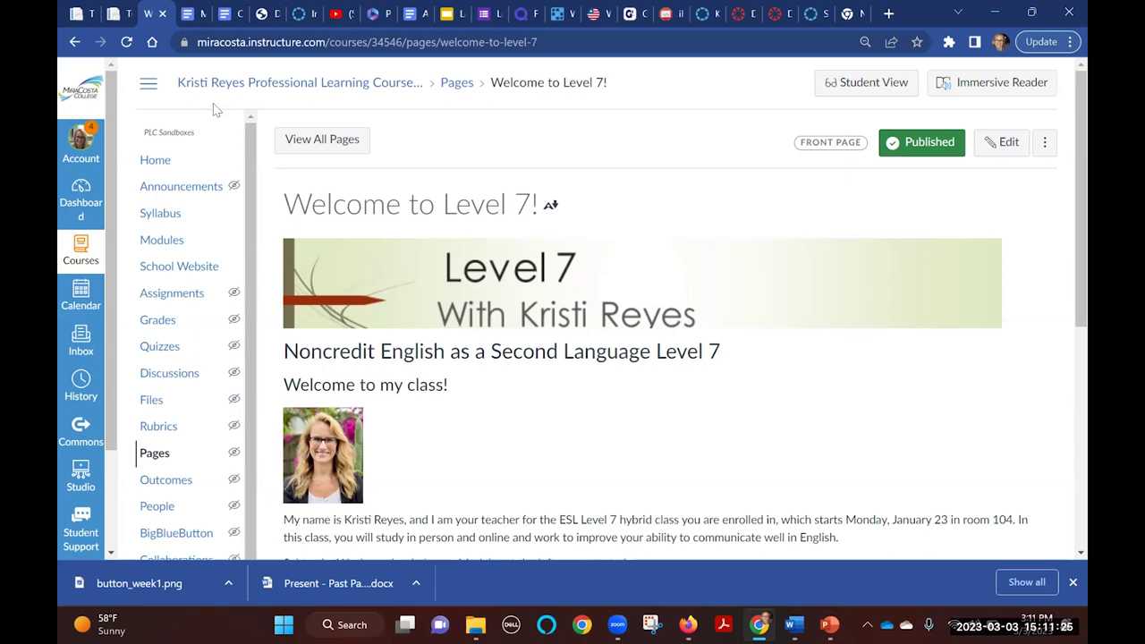
Step: Open the course Modules page and the Inventions module's three-dot actions menu
left_click(185, 245)
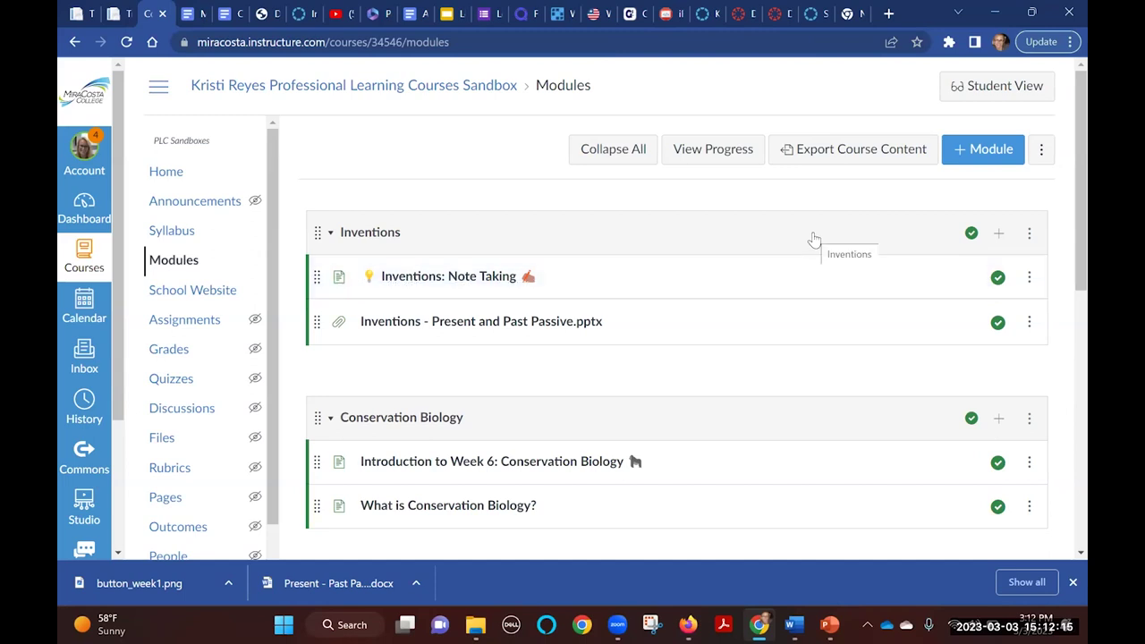
left_click(1029, 236)
Step: Edit the Inventions module and open the Windows emoji panel at the end of its name
left_click(997, 279)
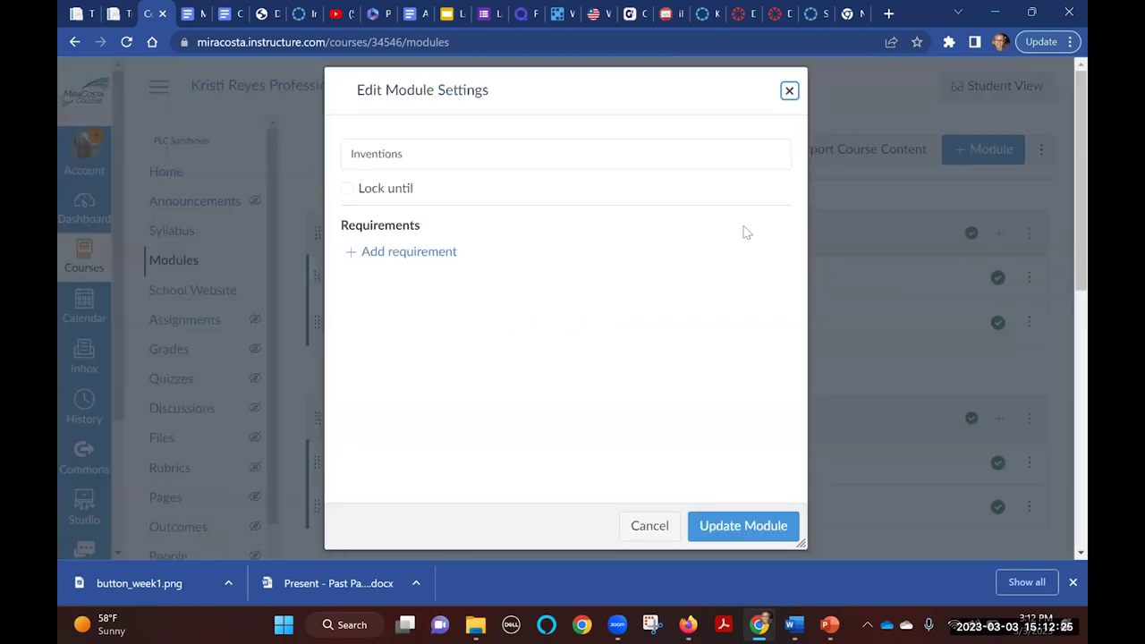
left_click(526, 152)
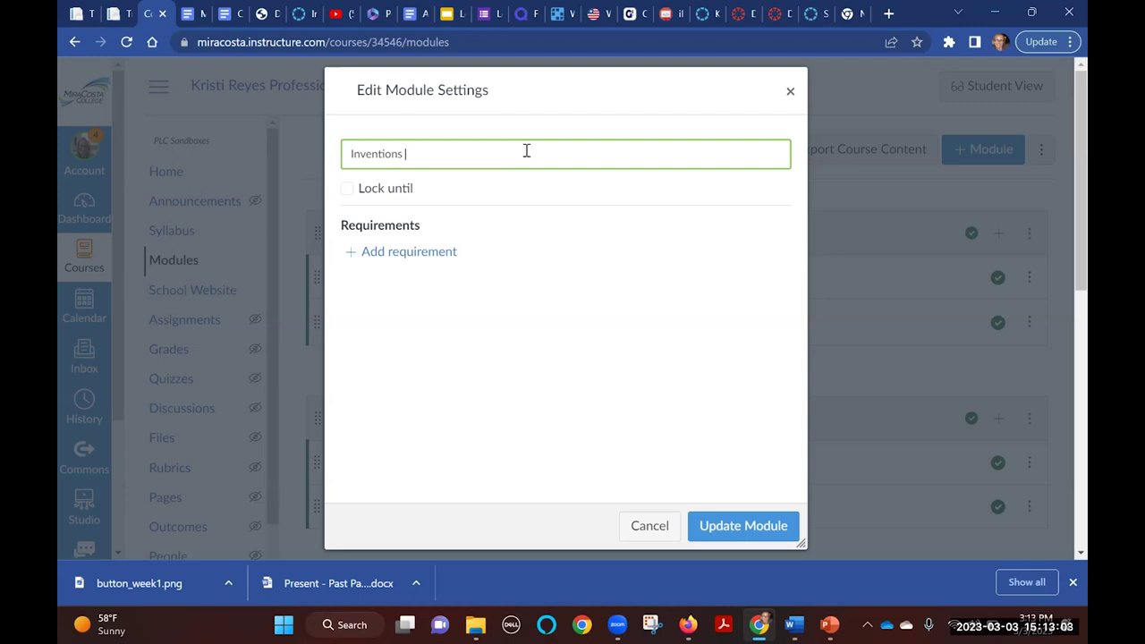
key("super+period")
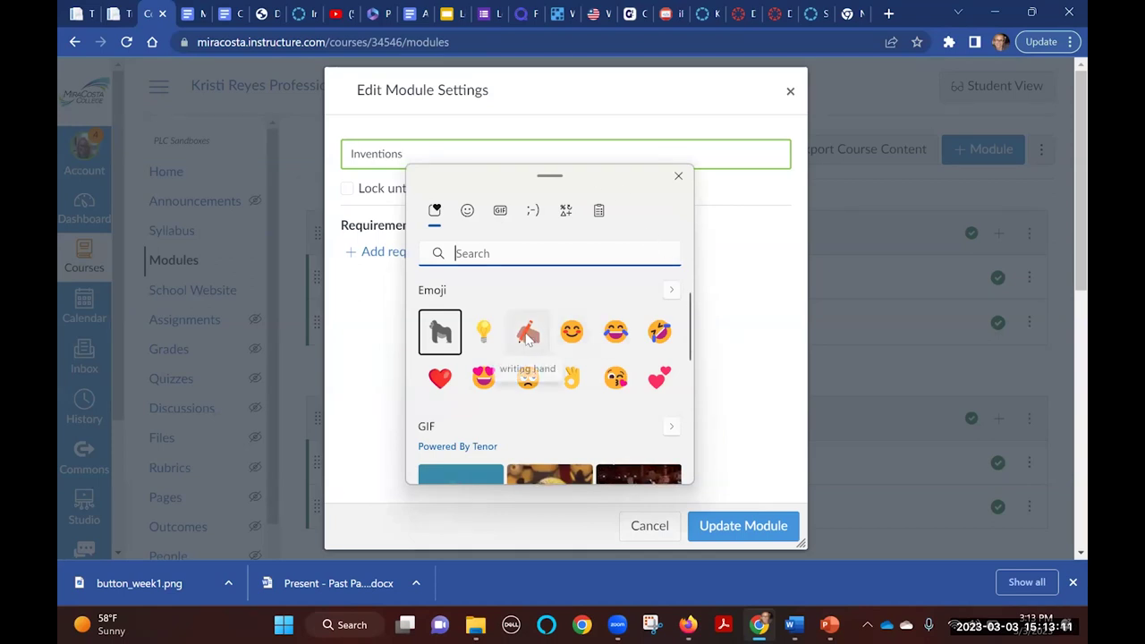
Step: Add an emoji after 'Inventions' in the module name and save it with Update Module
left_click_drag(692, 326, 691, 358)
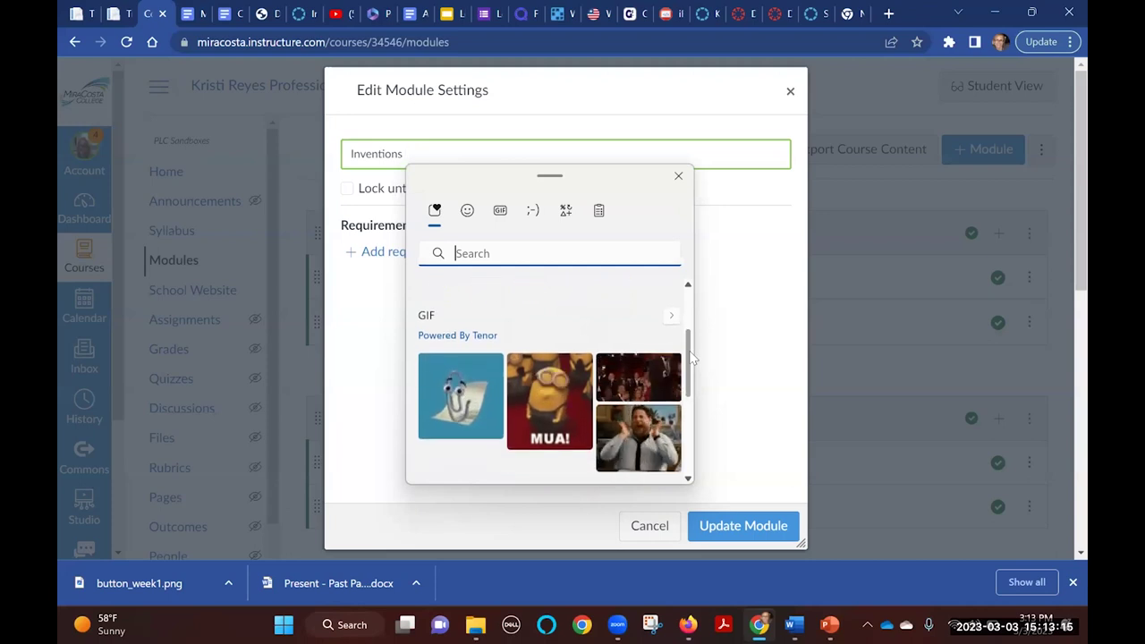
left_click_drag(691, 358, 687, 305)
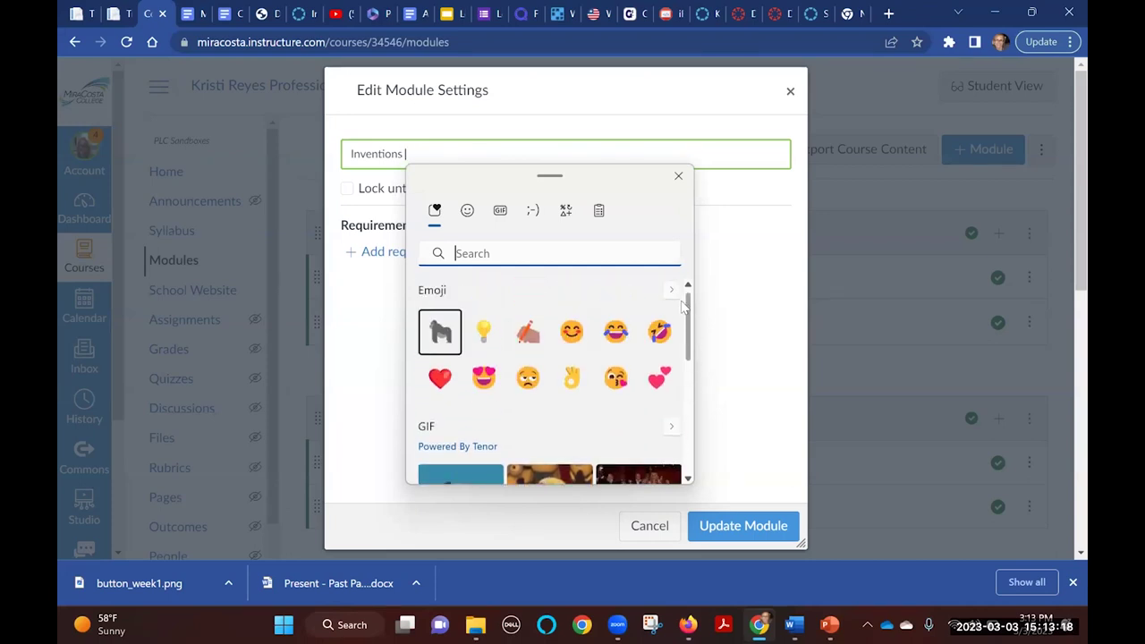
left_click(465, 211)
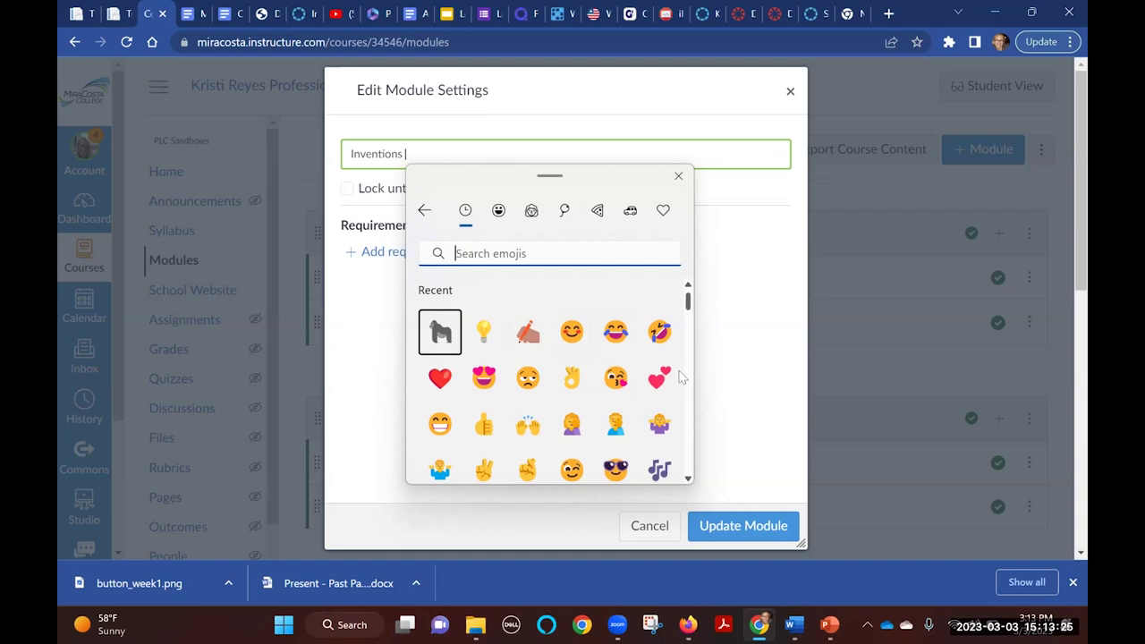
left_click(660, 426)
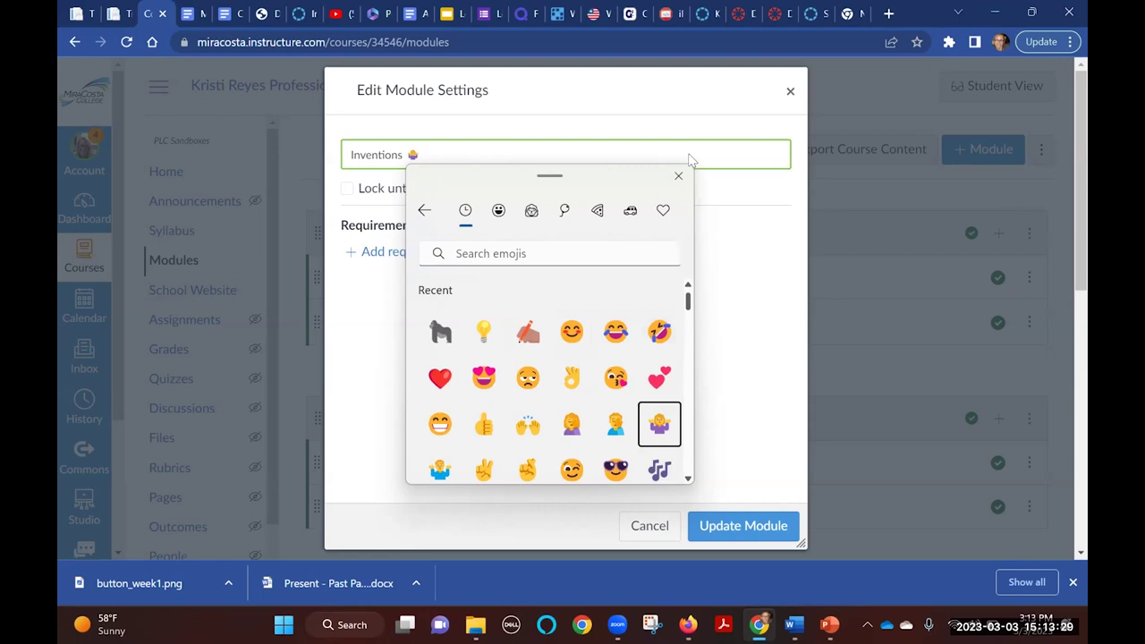
left_click(679, 182)
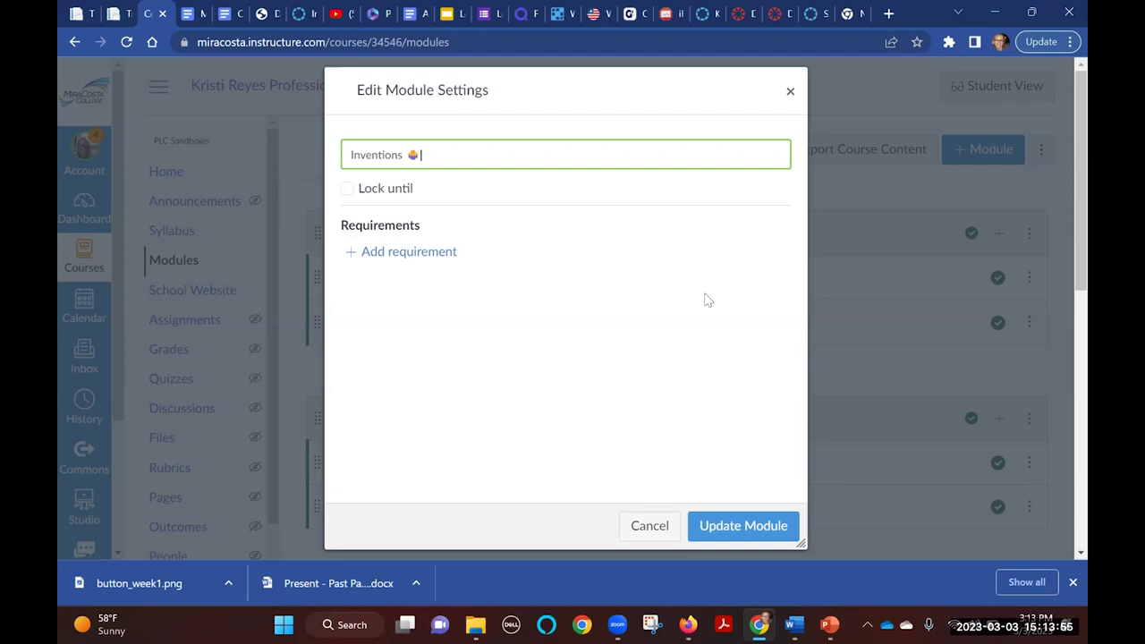
left_click(741, 528)
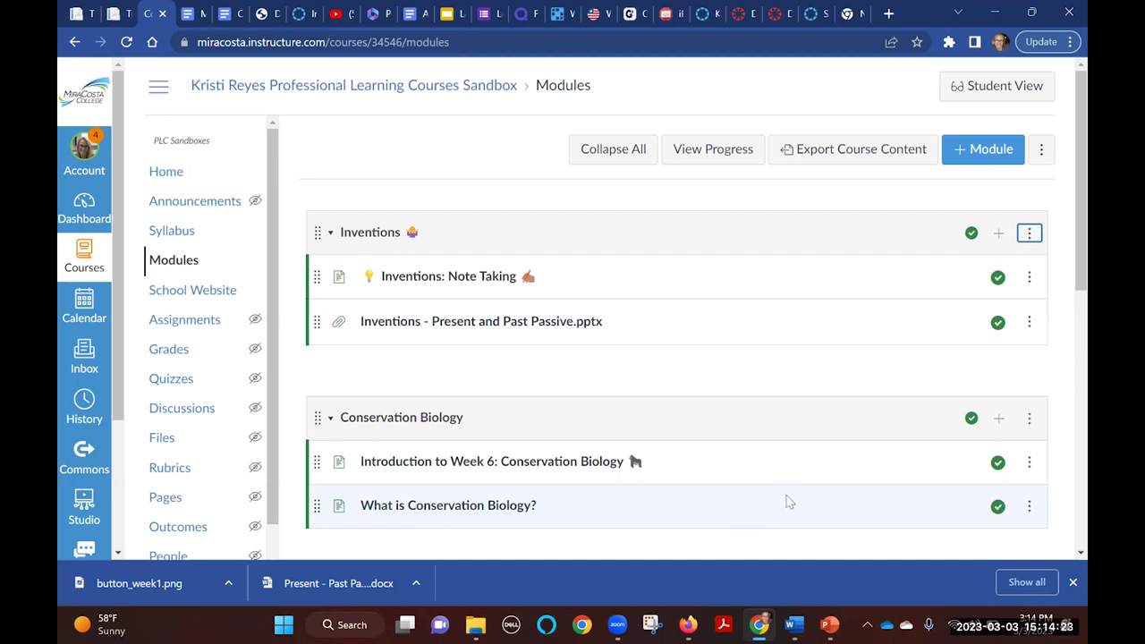
Step: Check the item types available for the Inventions module, then cancel without adding anything
left_click(1000, 235)
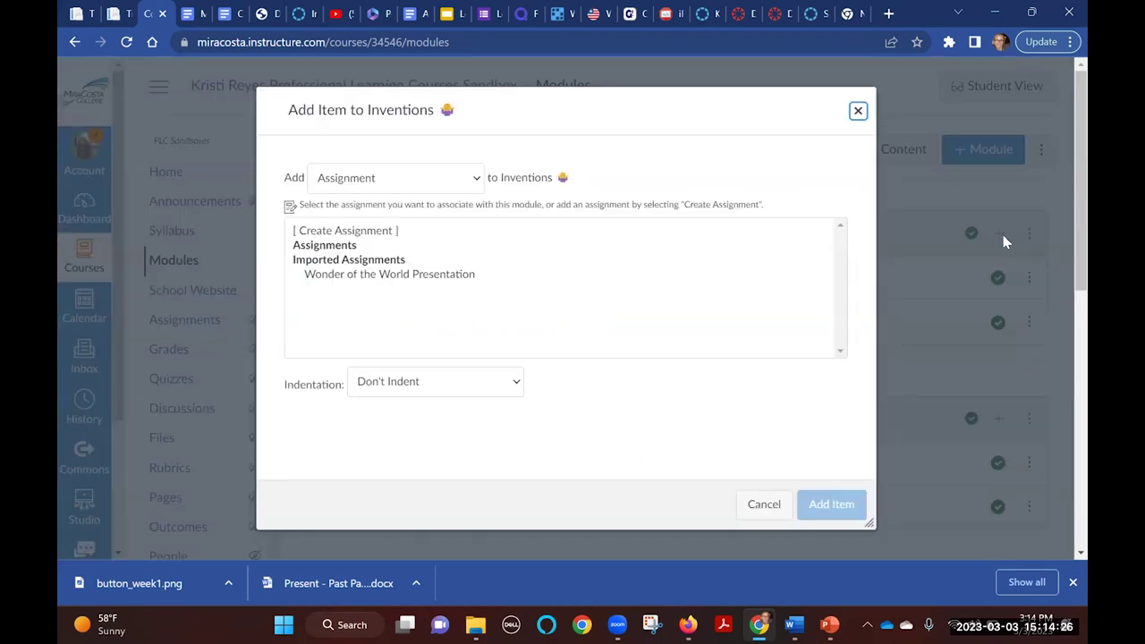
left_click(471, 179)
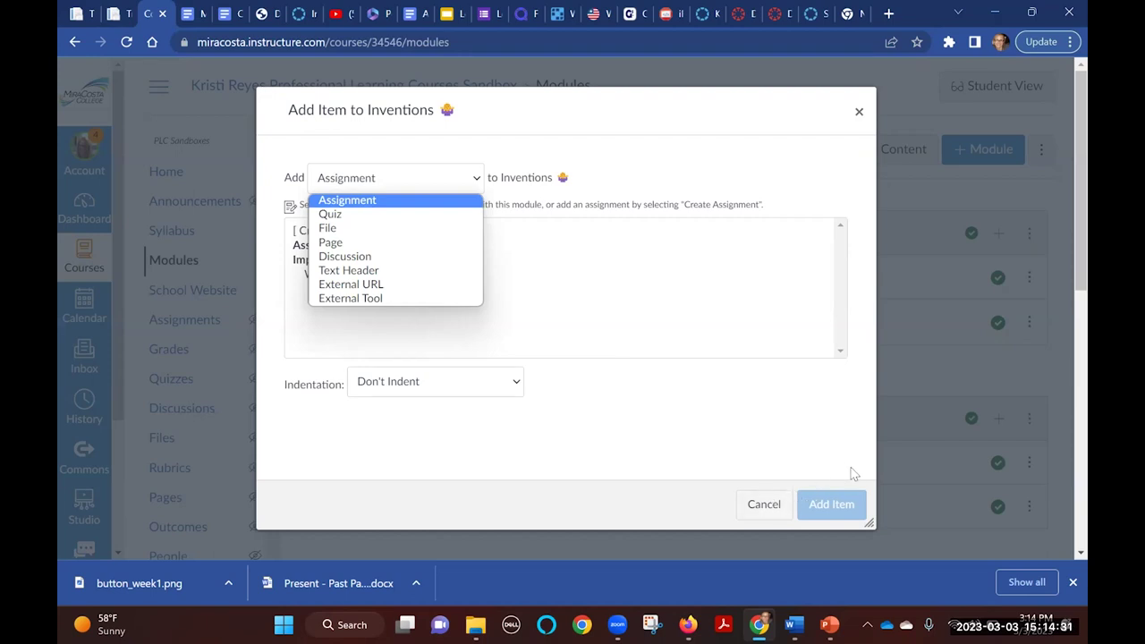
left_click(760, 501)
left_click(764, 504)
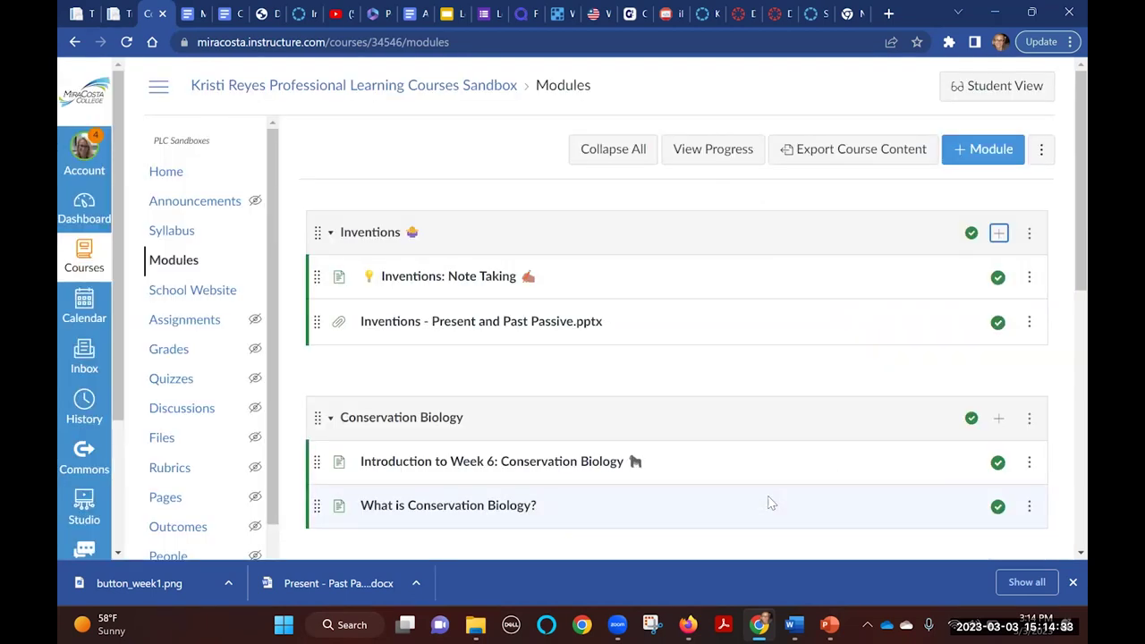
Step: Preview the Inventions - Present and Past Passive.pptx slides, then return to Modules
left_click(550, 322)
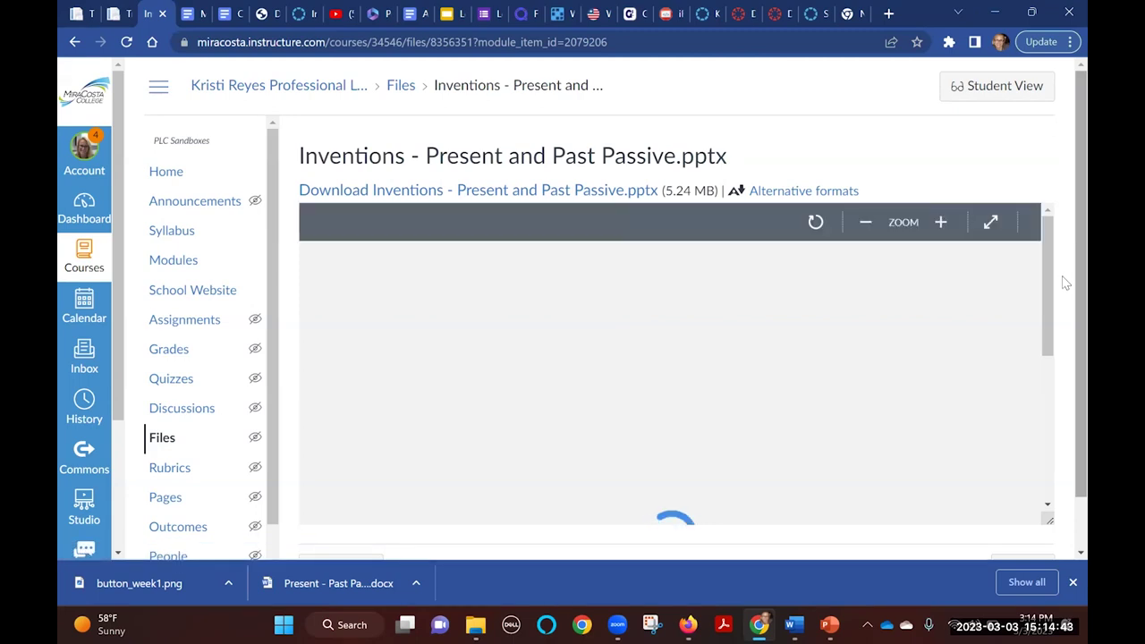
left_click_drag(1048, 300, 1064, 515)
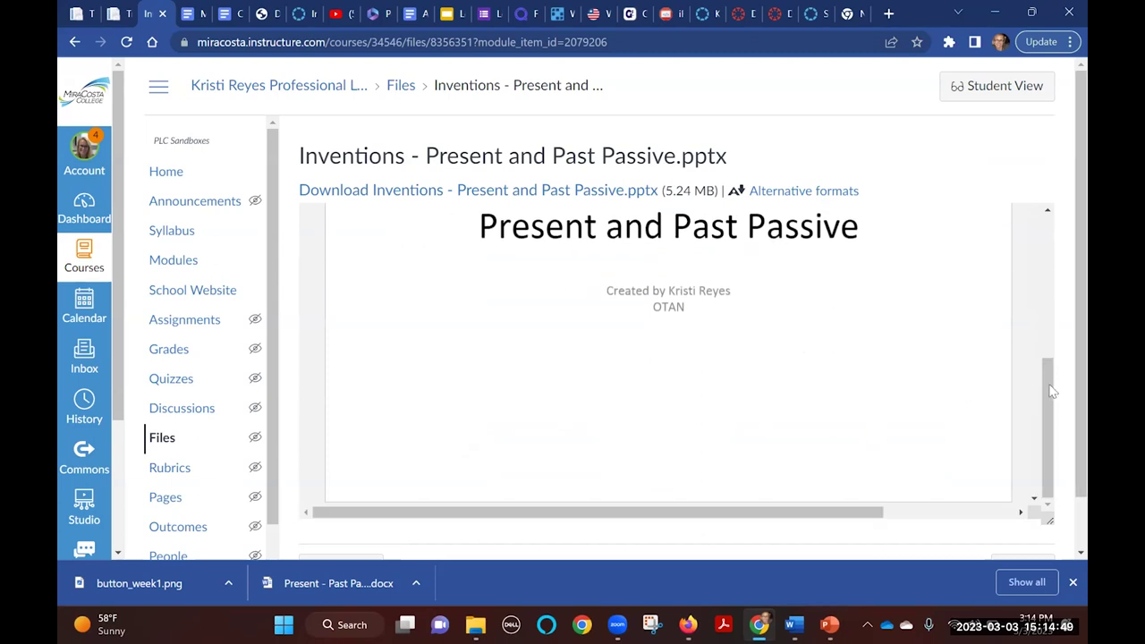
left_click_drag(1048, 388, 1026, 213)
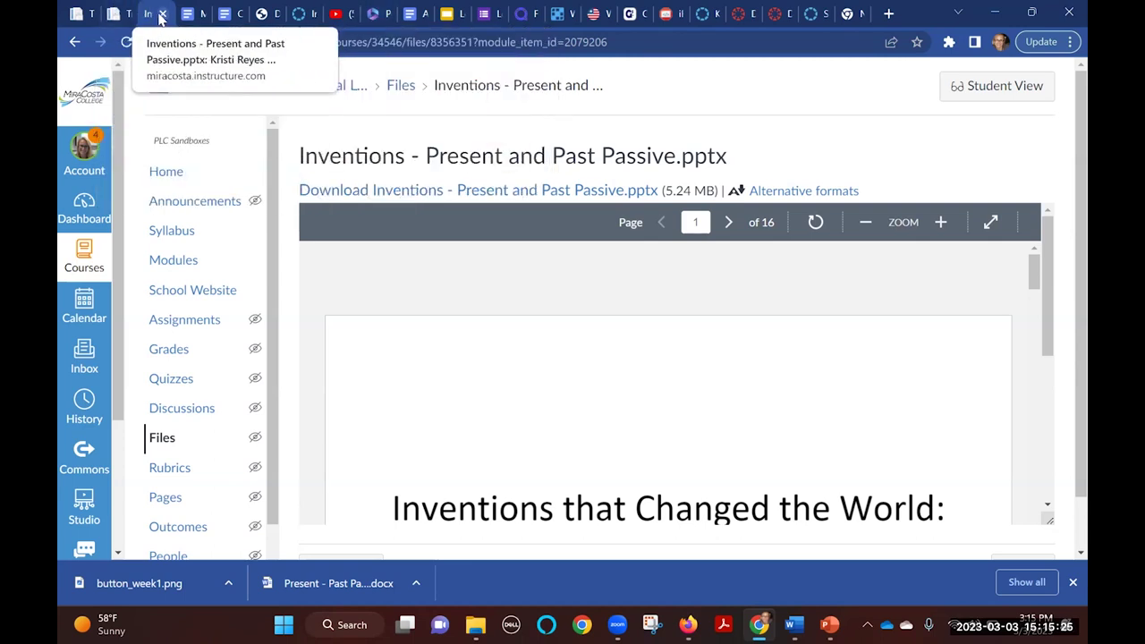
left_click(166, 270)
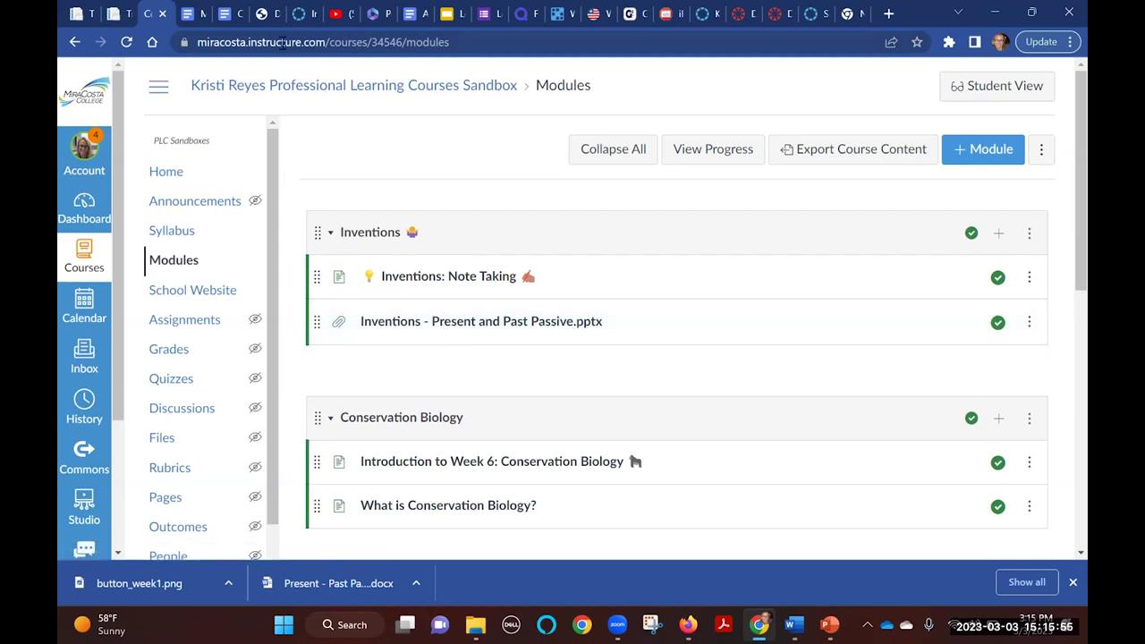
Step: Switch from Canvas to the ESL Tech Tips document, then to the PowerPoint web start page
left_click(206, 19)
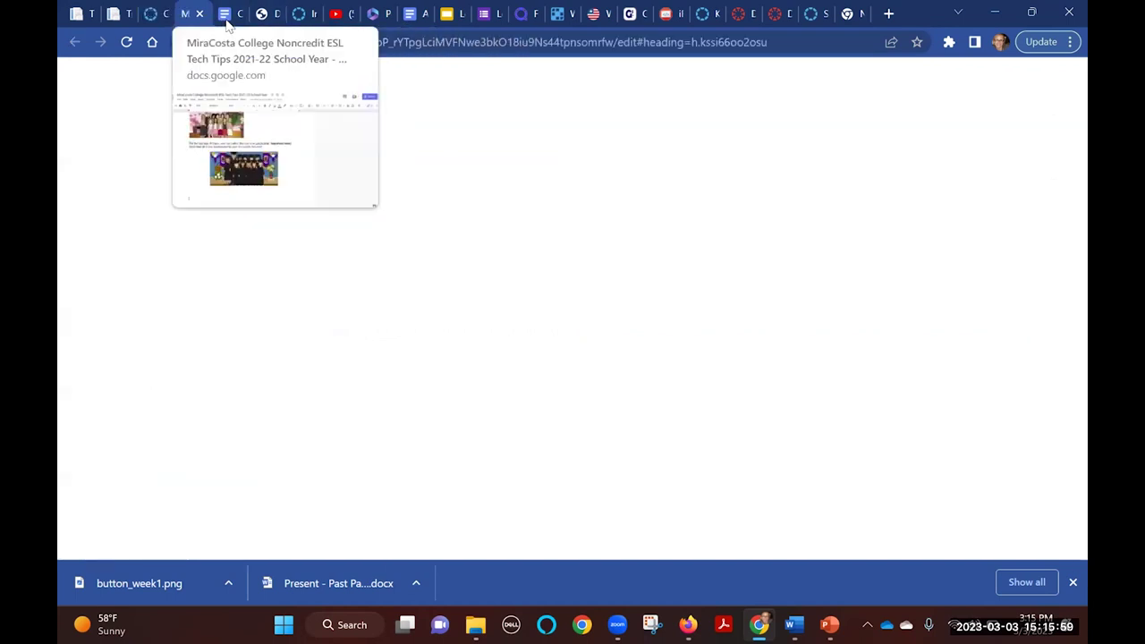
left_click(379, 20)
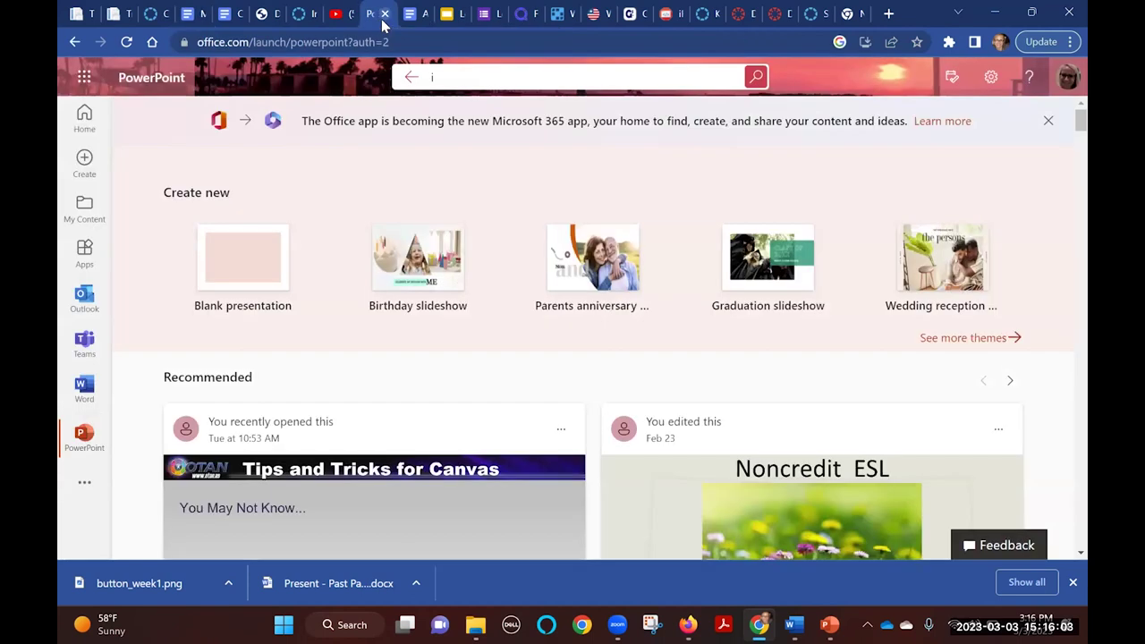